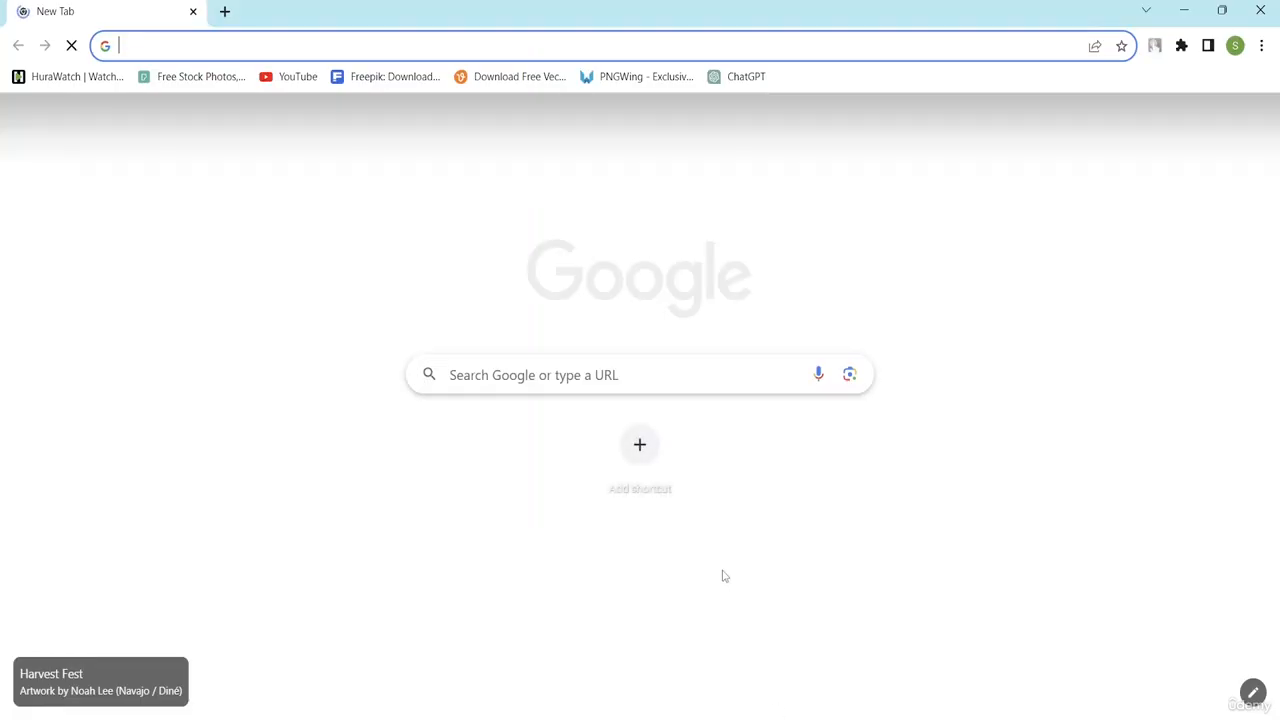
# Step: Search Google for "cv template"
pyautogui.click(481, 372)
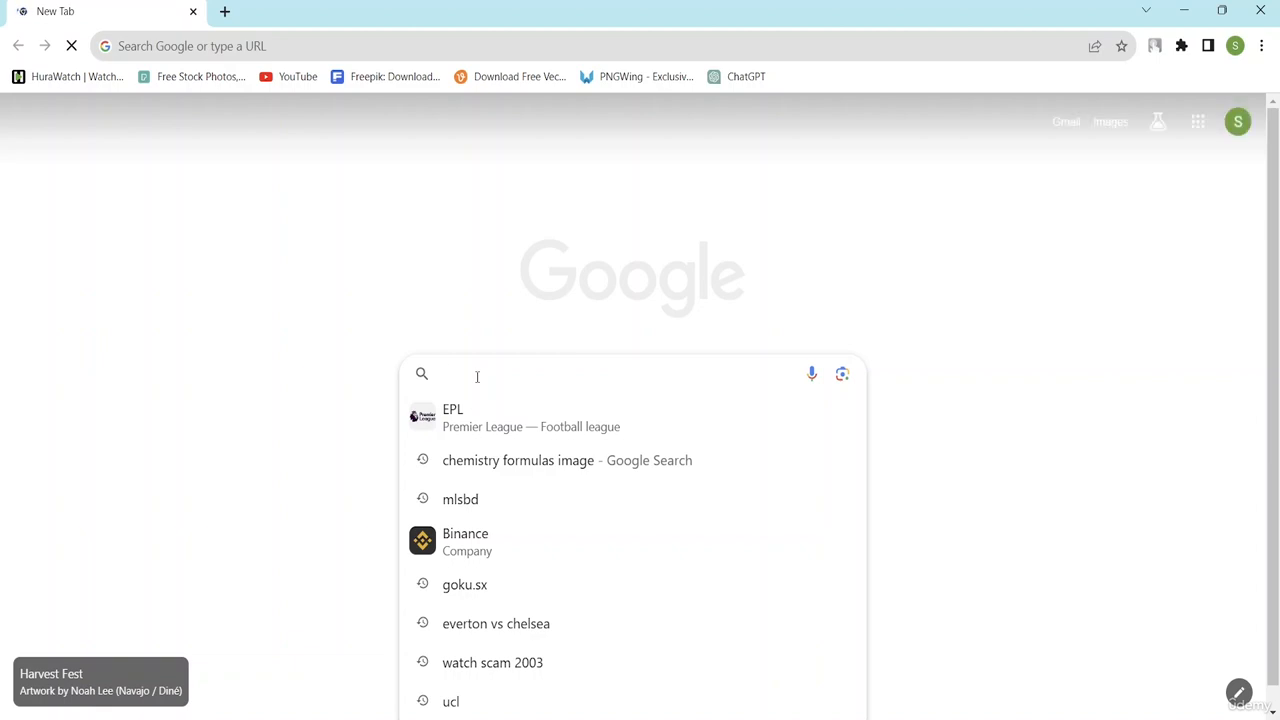
pyautogui.write('cv')
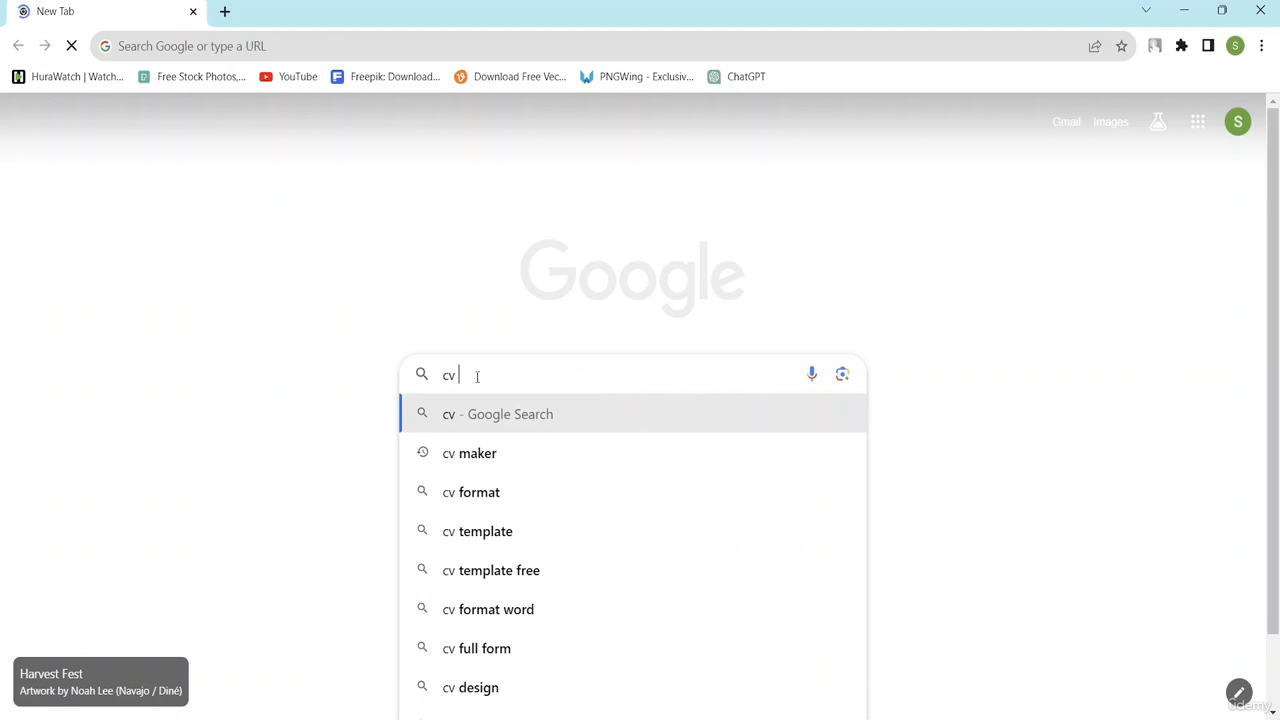
pyautogui.write(' tee')
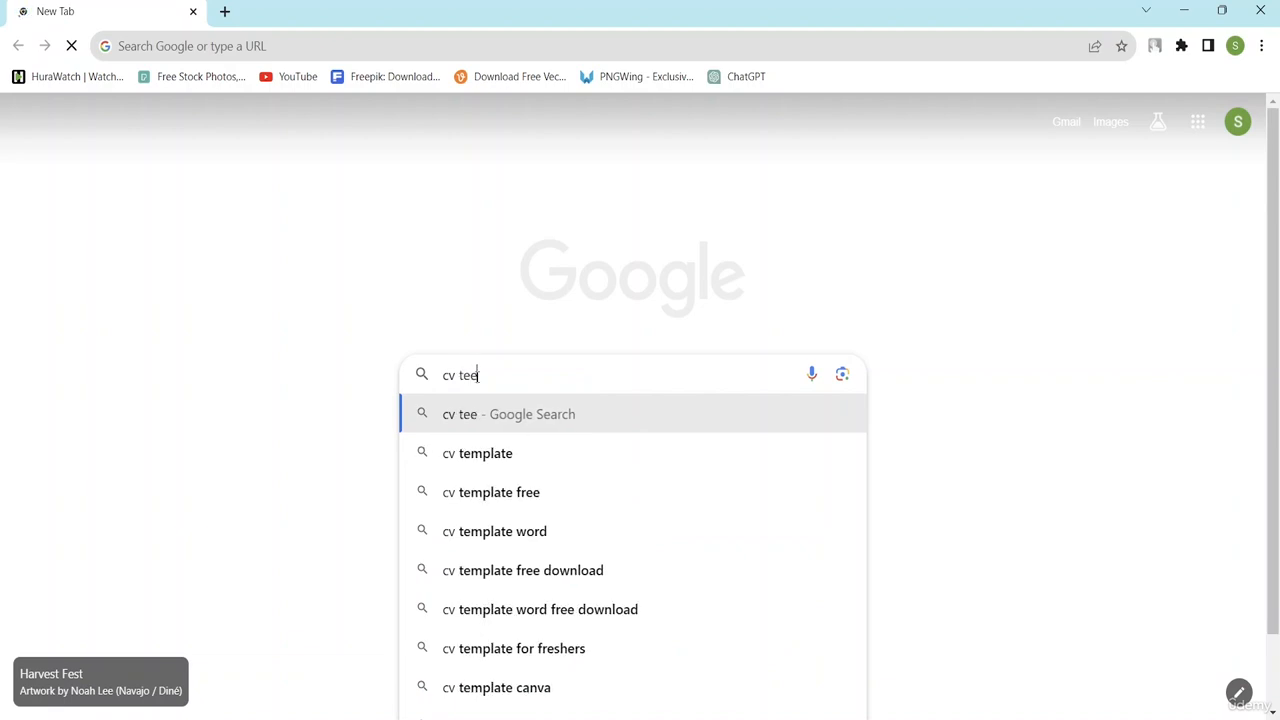
pyautogui.press('BackSpace')
pyautogui.write('mpla')
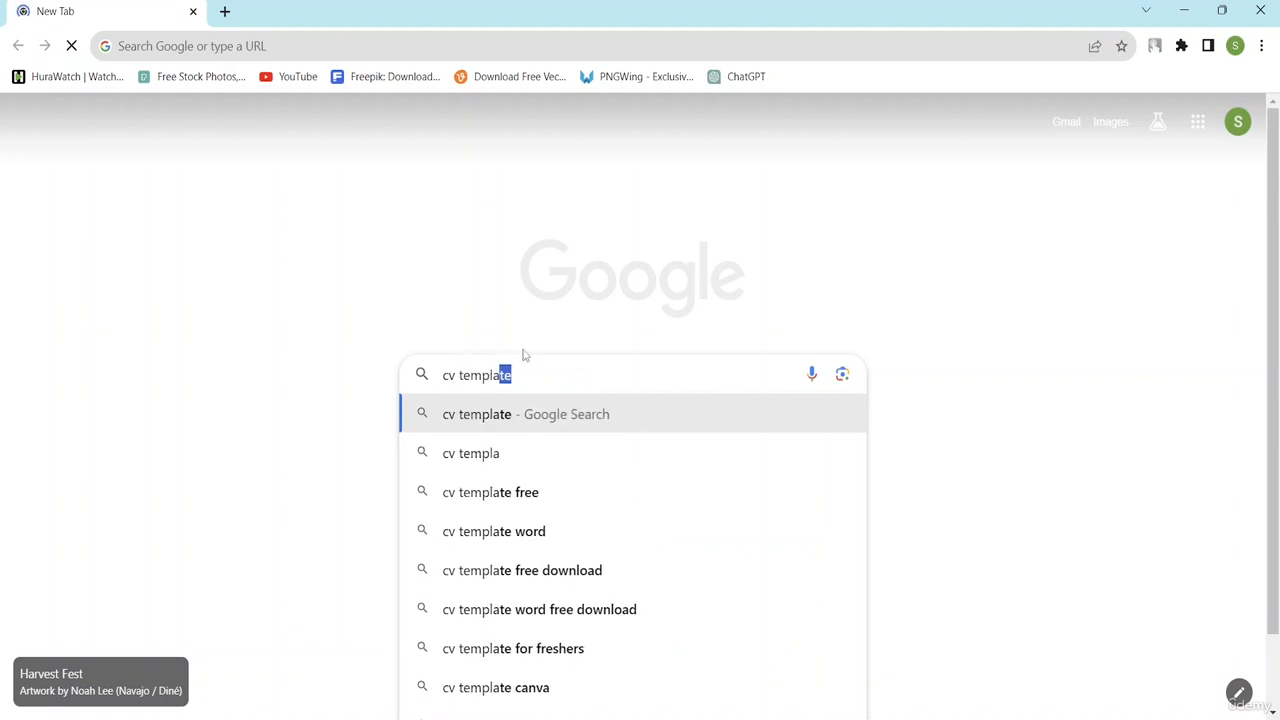
pyautogui.write('te')
pyautogui.press('Return')
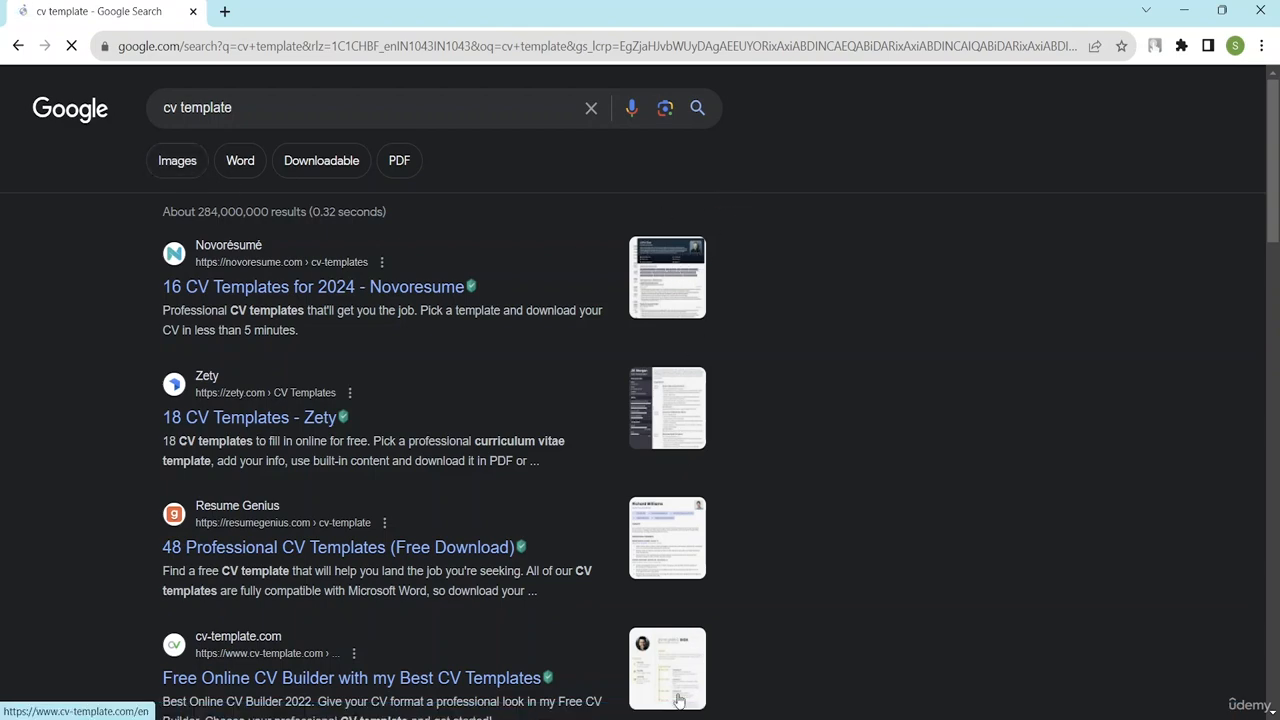
# Step: Examine the CV template search results, including the listed template sites and the sample CV images
pyautogui.scroll(-6, 645, 482)
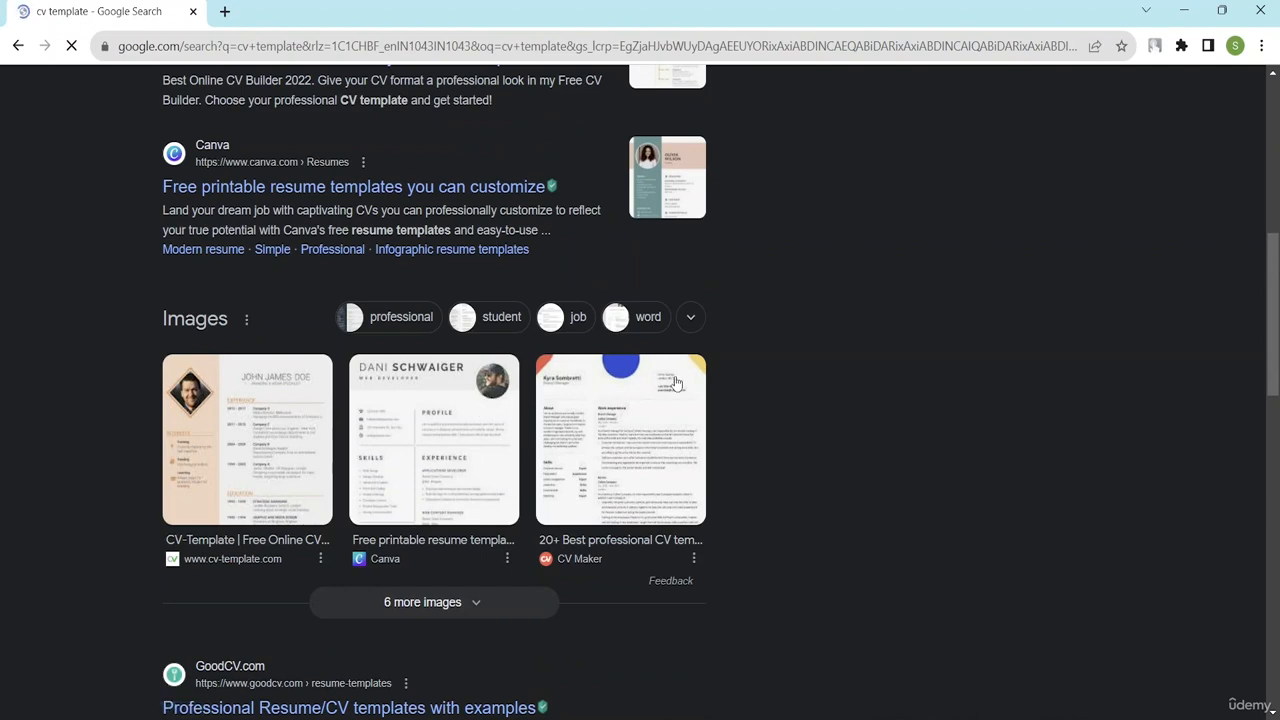
pyautogui.scroll(6, 580, 365)
pyautogui.scroll(-1, 563, 350)
pyautogui.scroll(1, 563, 355)
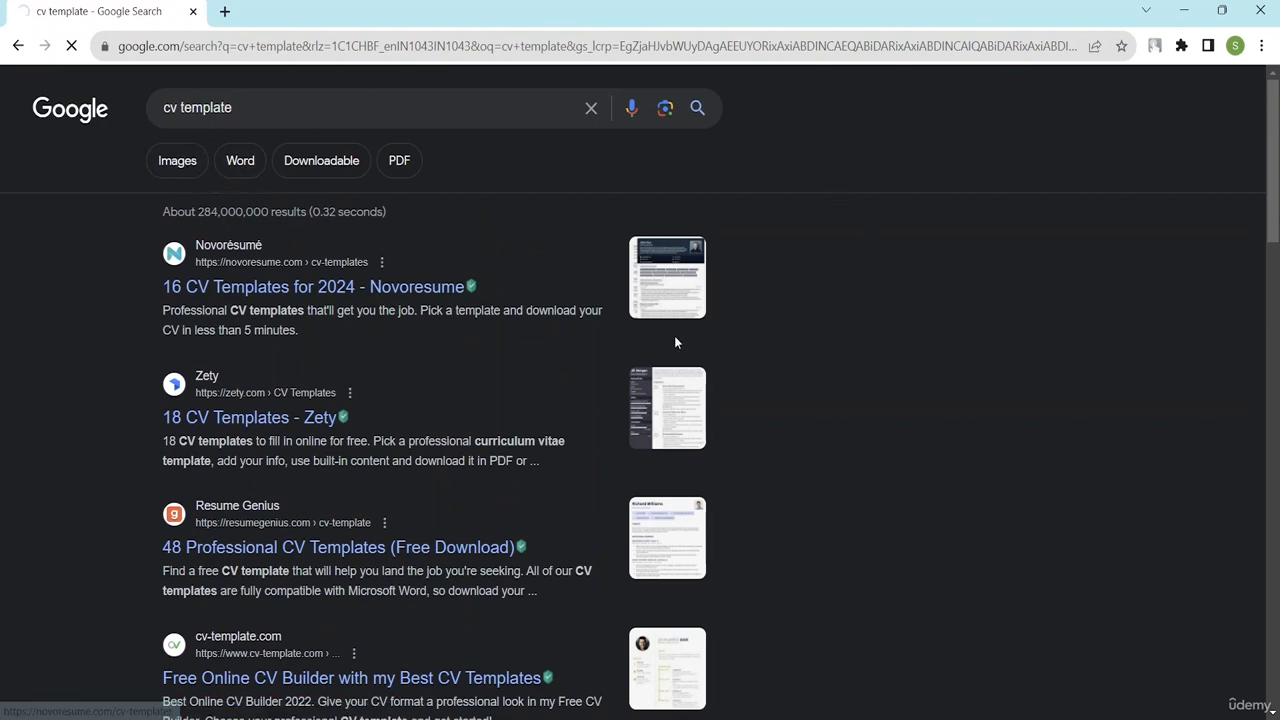
pyautogui.scroll(-1, 699, 397)
pyautogui.scroll(-6, 699, 397)
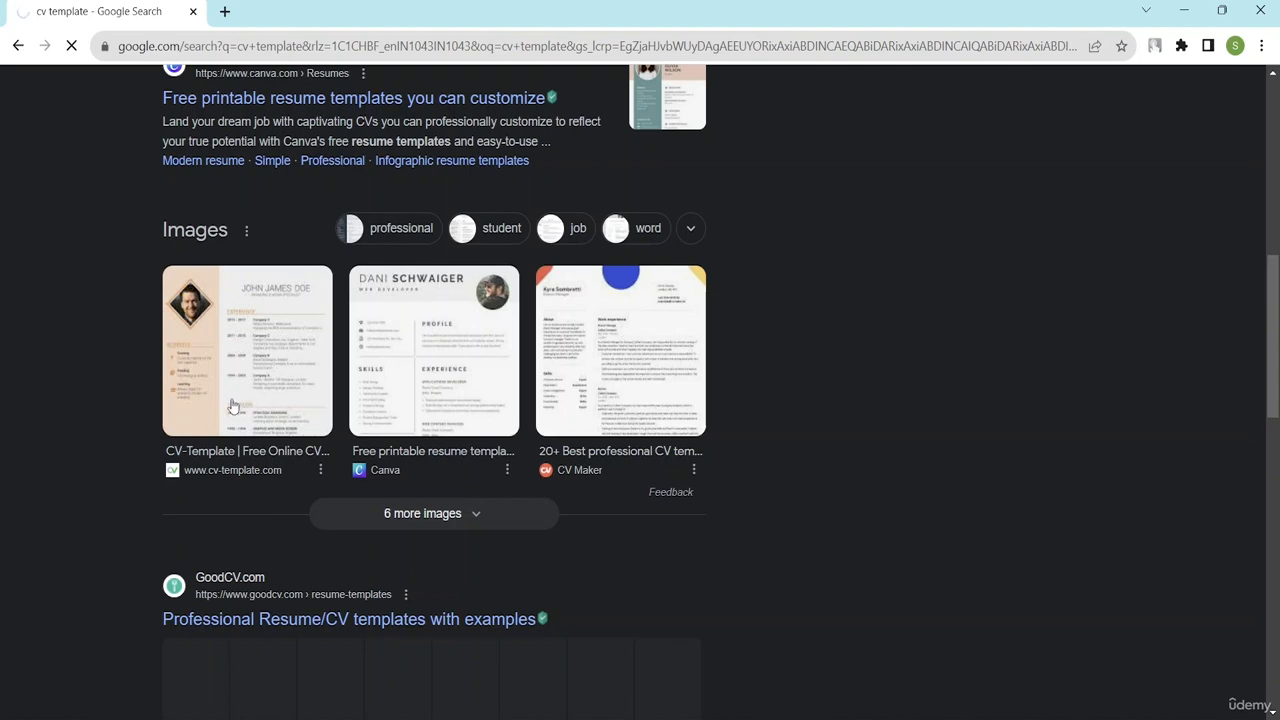
pyautogui.scroll(-2, 270, 348)
pyautogui.scroll(6, 254, 354)
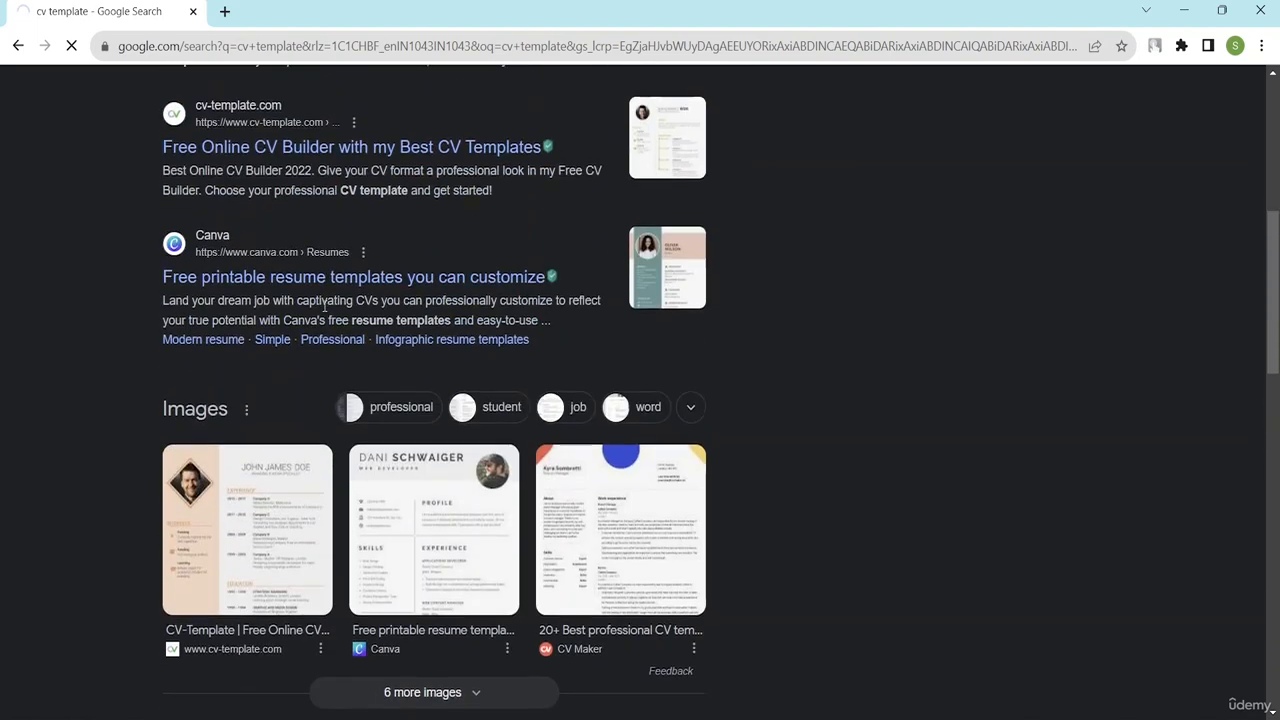
pyautogui.scroll(3, 338, 287)
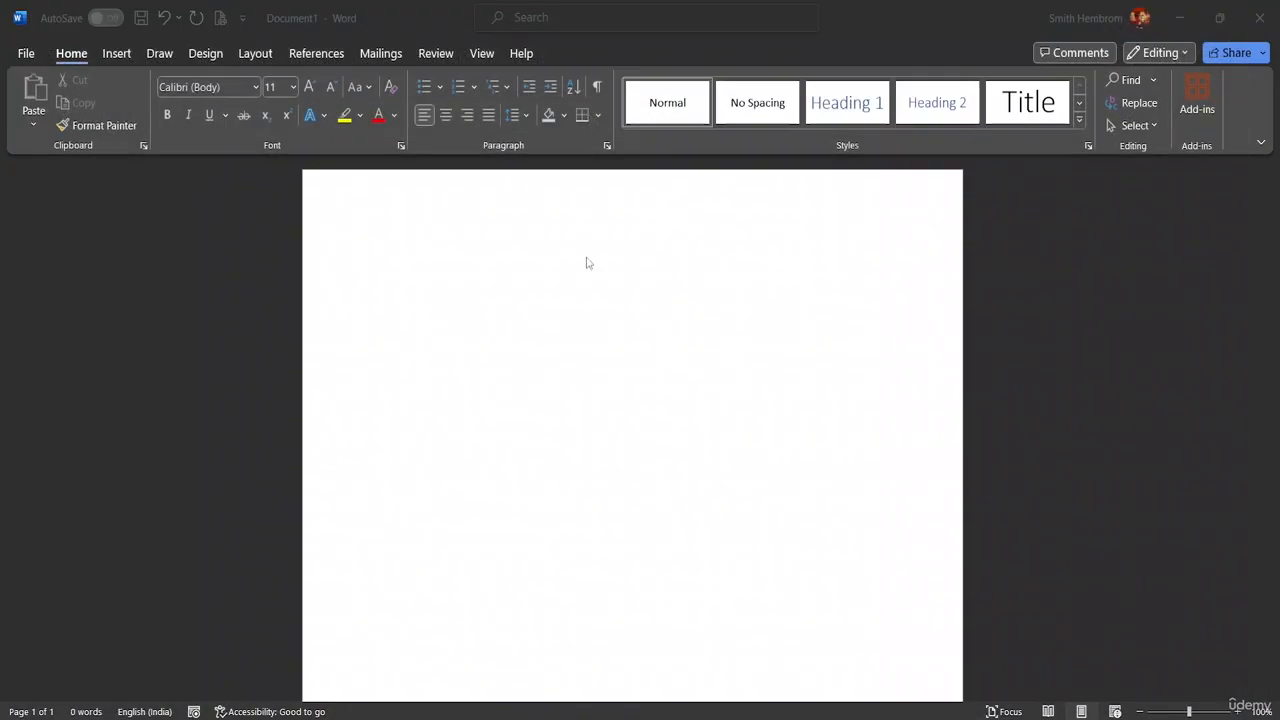
# Step: Switch to the blank Word document and set the font size to 14
pyautogui.click(374, 212)
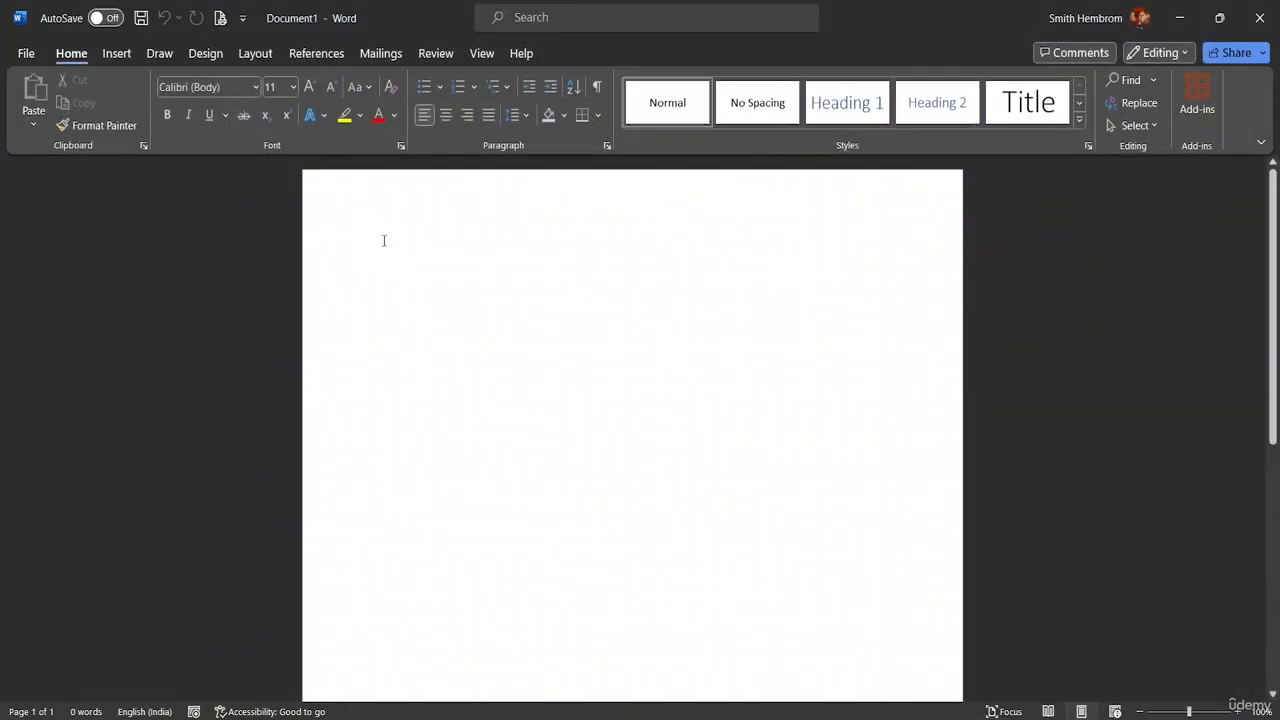
pyautogui.click(294, 88)
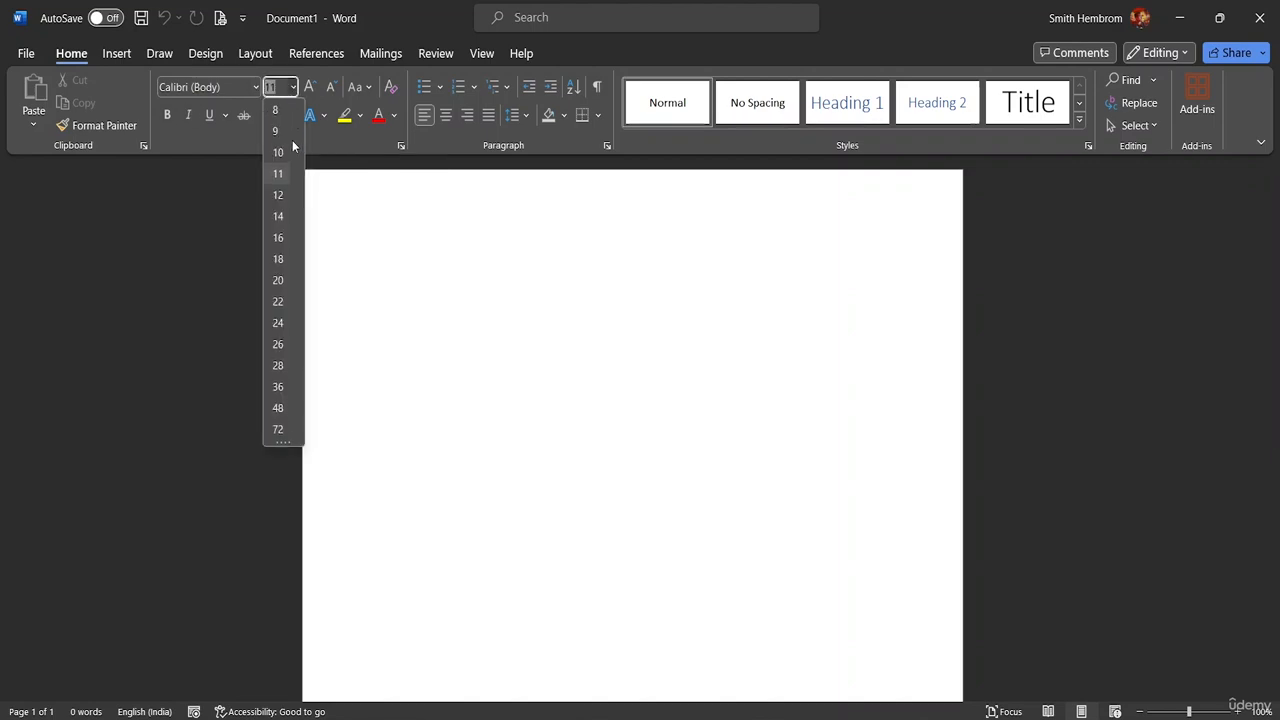
pyautogui.click(281, 222)
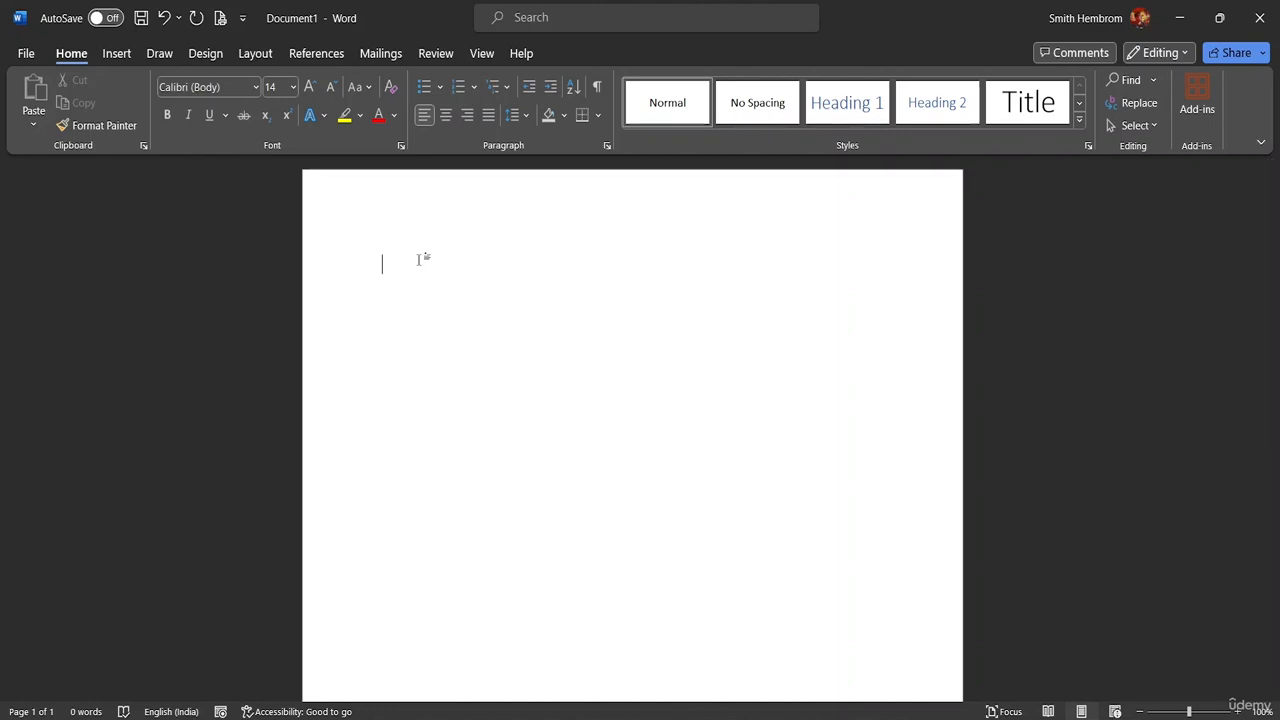
# Step: Enter the CV owner's full name as the first line and start a new line below it
pyautogui.write('R')
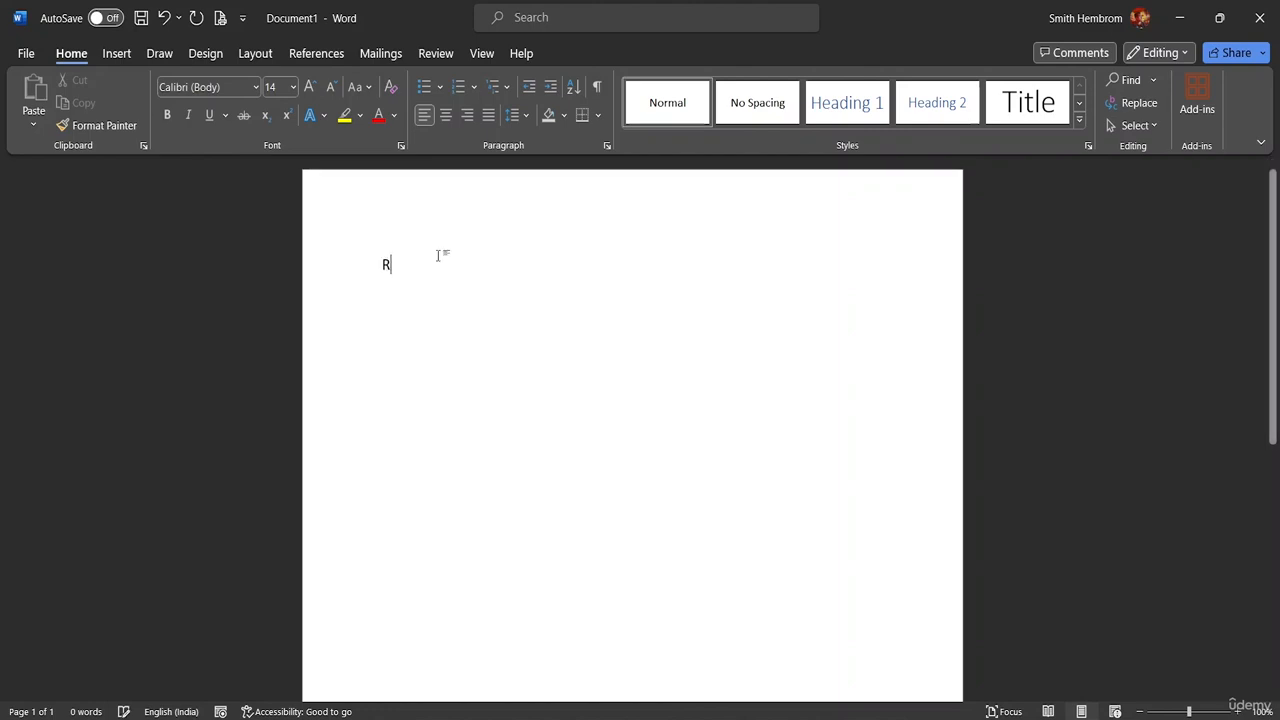
pyautogui.write('oal')
pyautogui.press('BackSpace')
pyautogui.press('BackSpace')
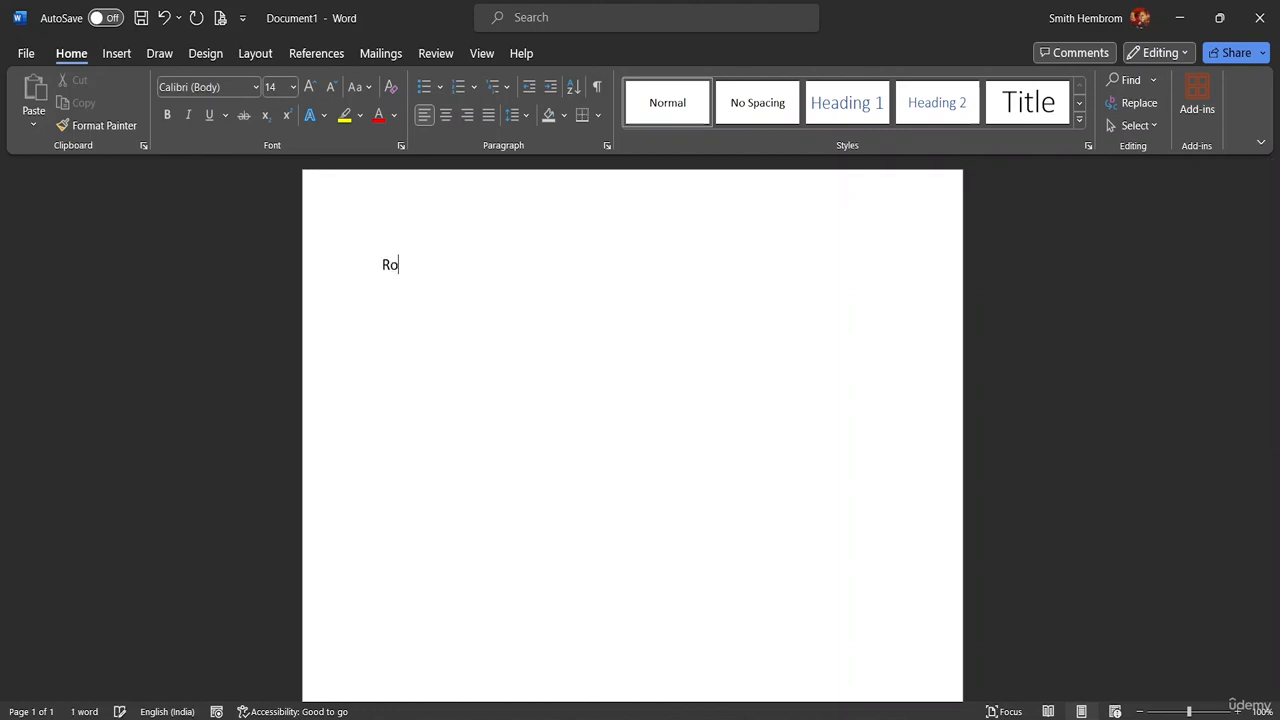
pyautogui.write('land ')
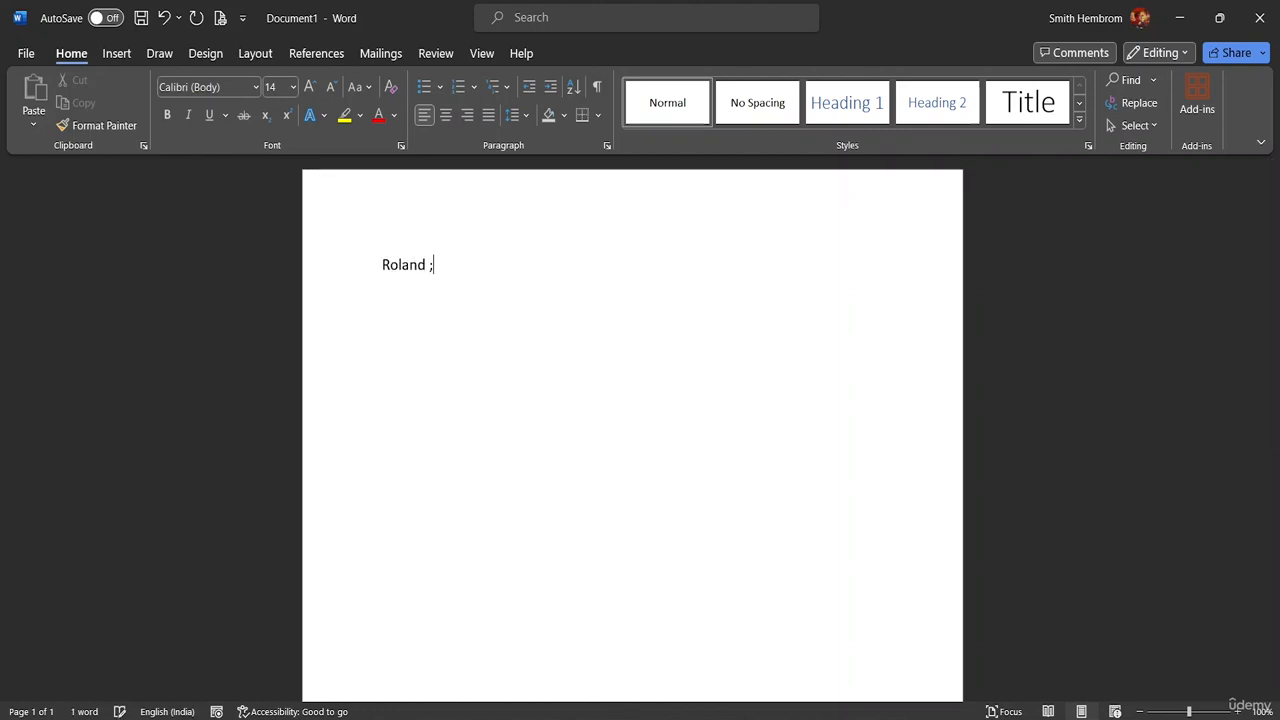
pyautogui.write('An')
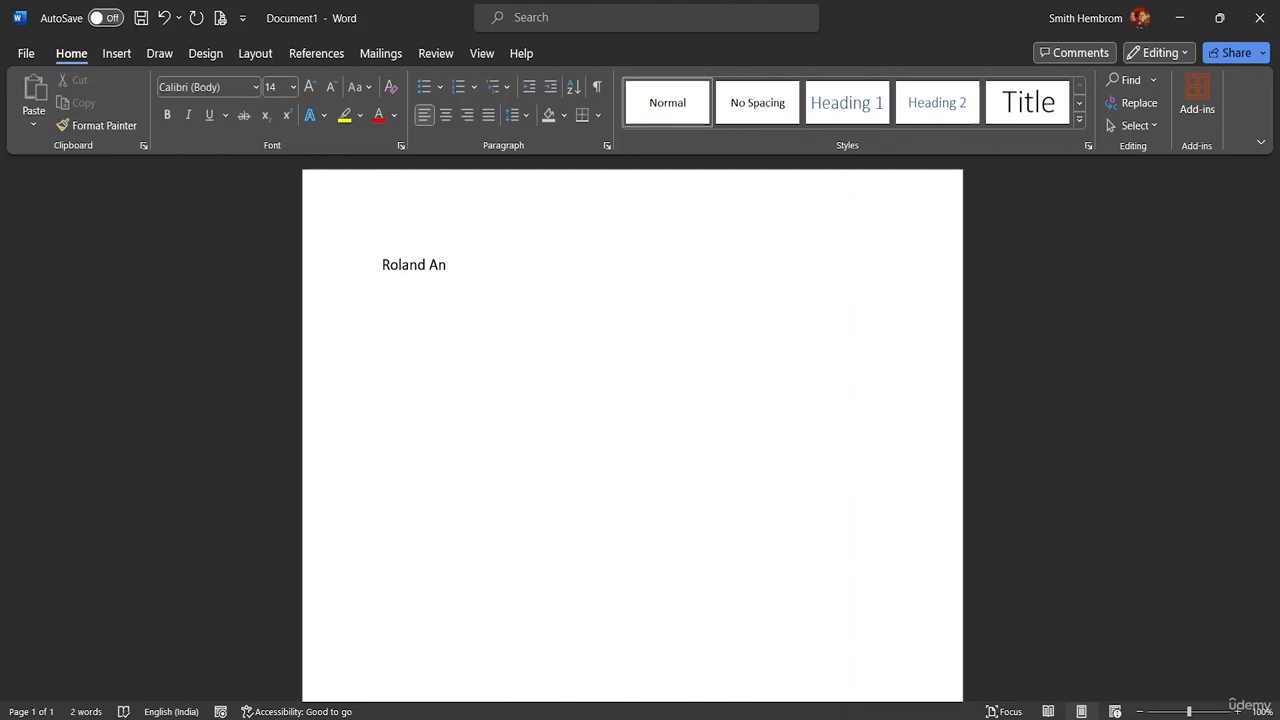
pyautogui.write('derson')
pyautogui.press('Return')
# Step: Add the job title "Staff Nurse" on the second line, followed by a new line
pyautogui.write('St')
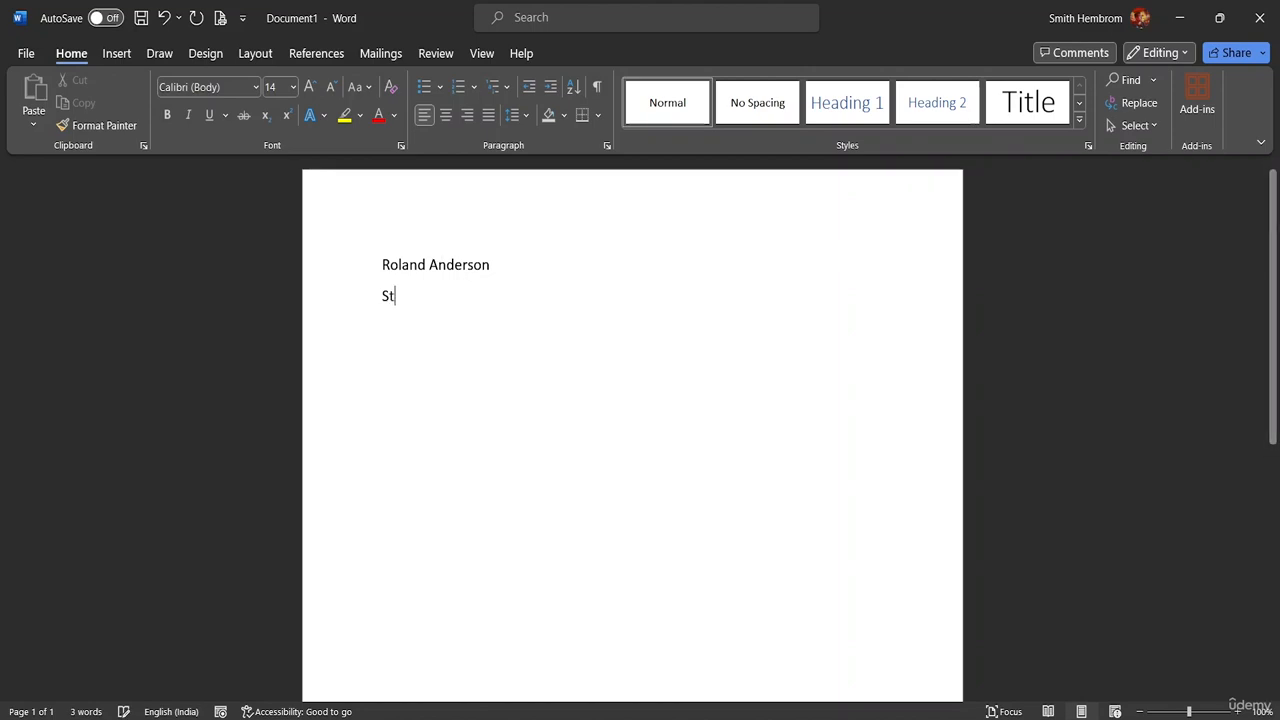
pyautogui.write('aff')
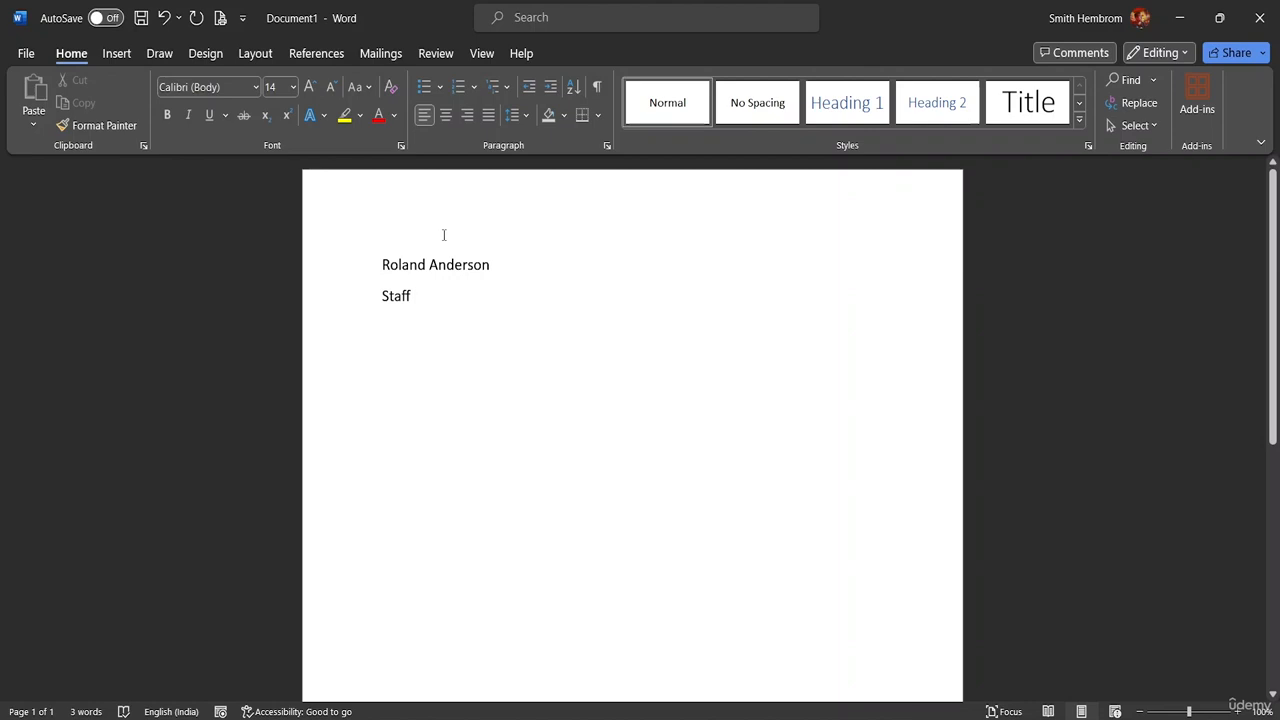
pyautogui.write(' Nurse')
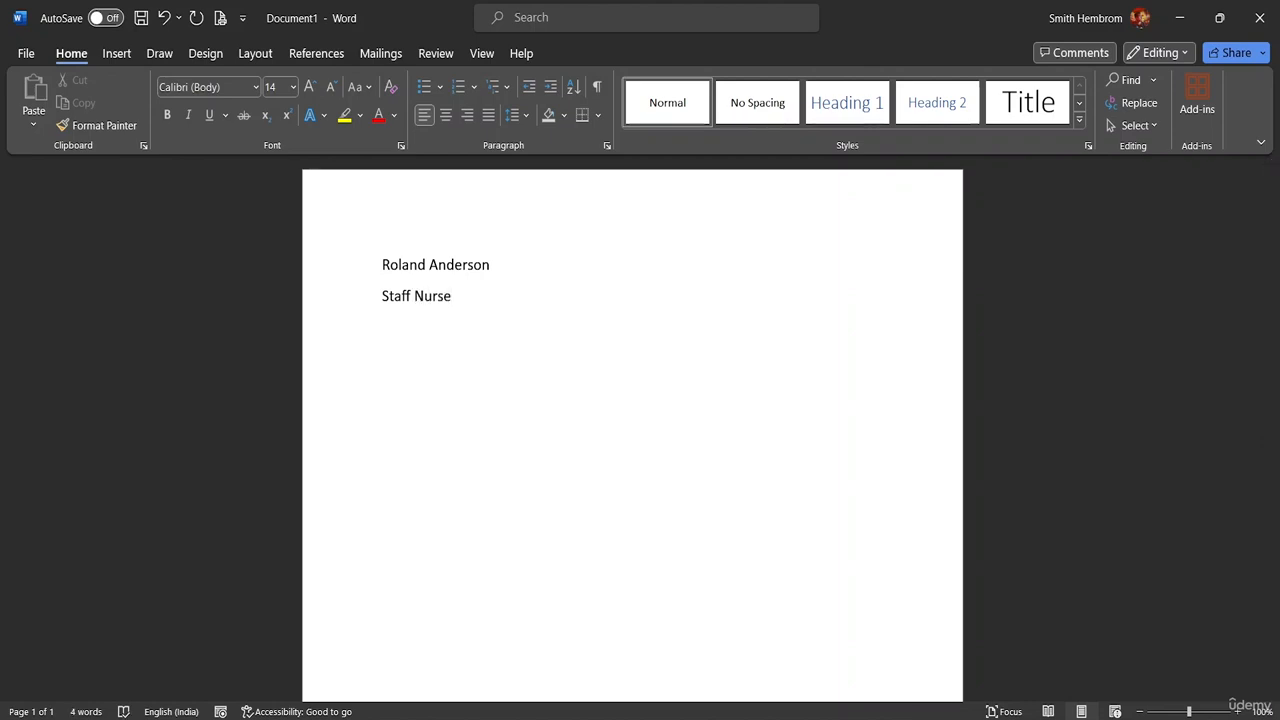
pyautogui.press('Return')
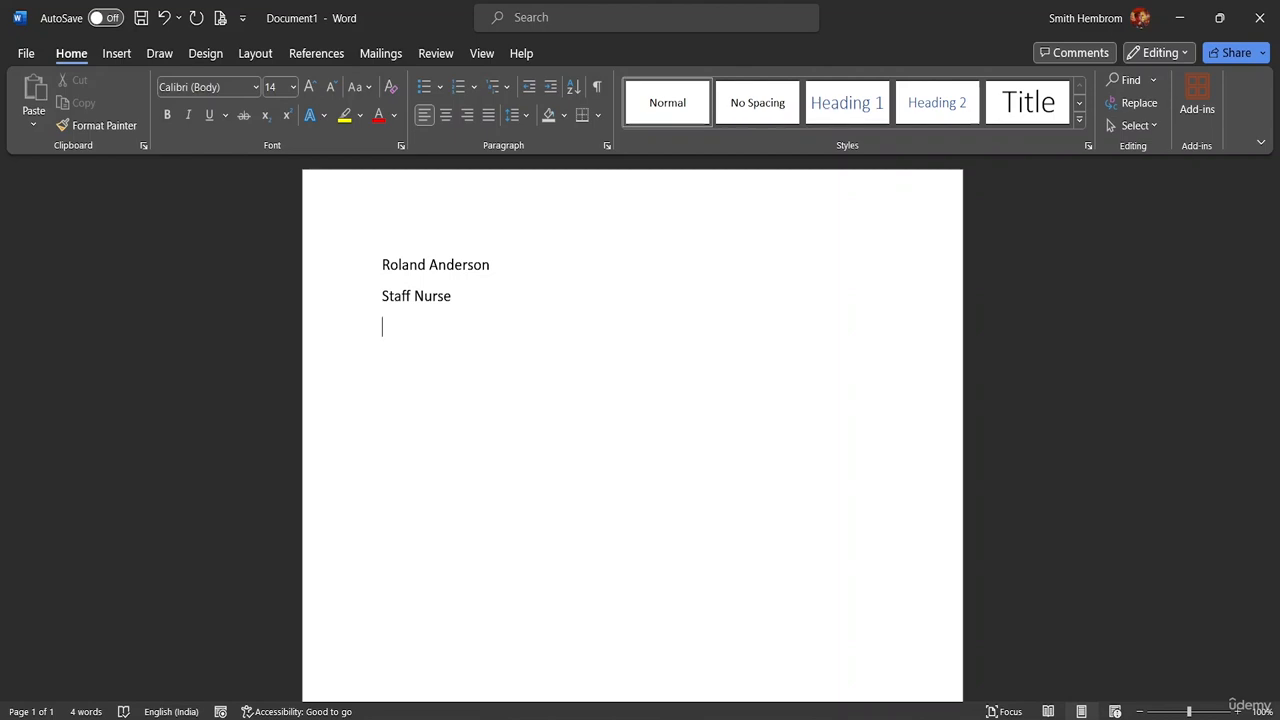
# Step: Format the full name on the first line as bold with font size 28
pyautogui.tripleClick(493, 265)
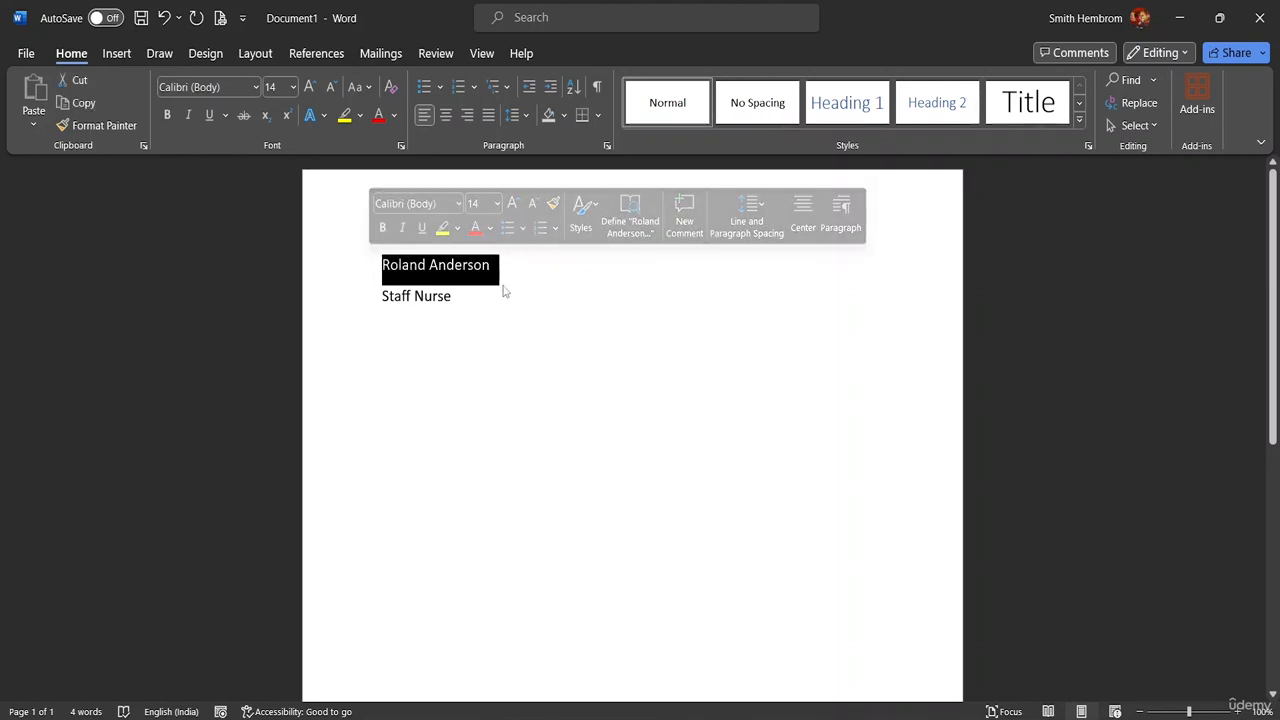
pyautogui.click(497, 204)
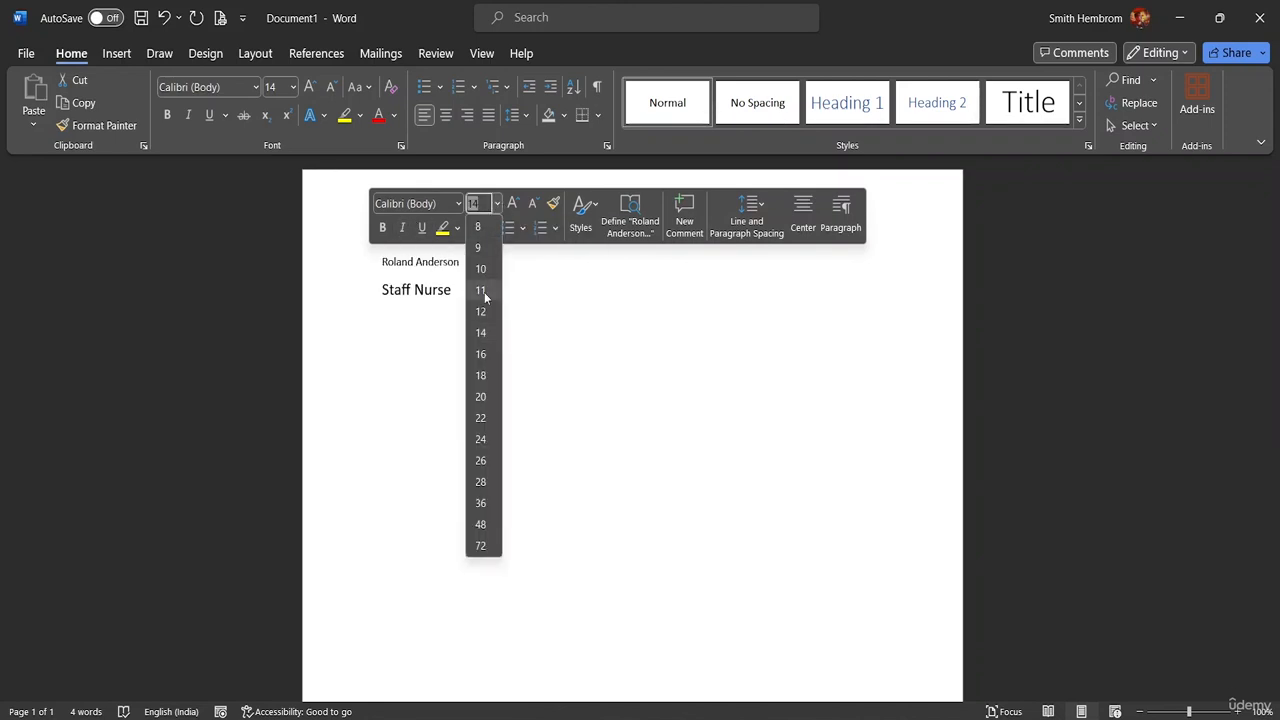
pyautogui.click(480, 482)
pyautogui.click(384, 229)
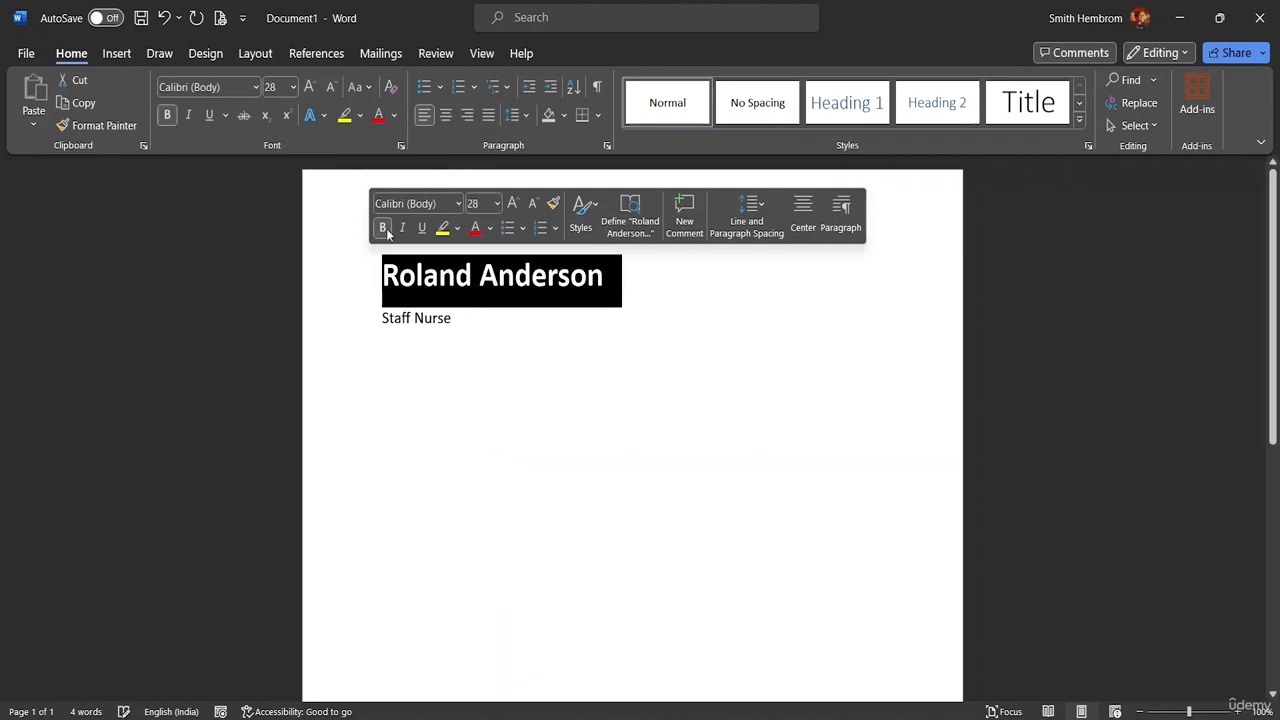
# Step: Format the "Staff Nurse" line as bold, font size 26, in the darkest orange theme colour
pyautogui.moveTo(461, 320); pyautogui.dragTo(380, 318)
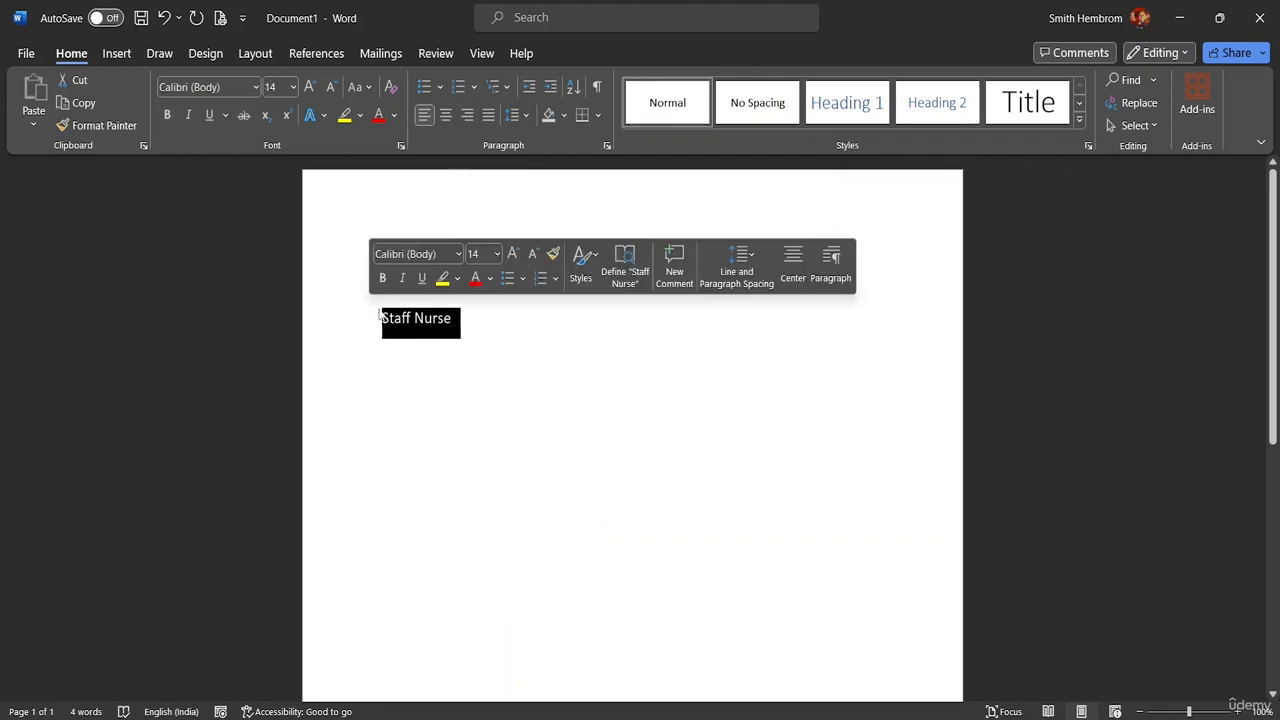
pyautogui.click(293, 87)
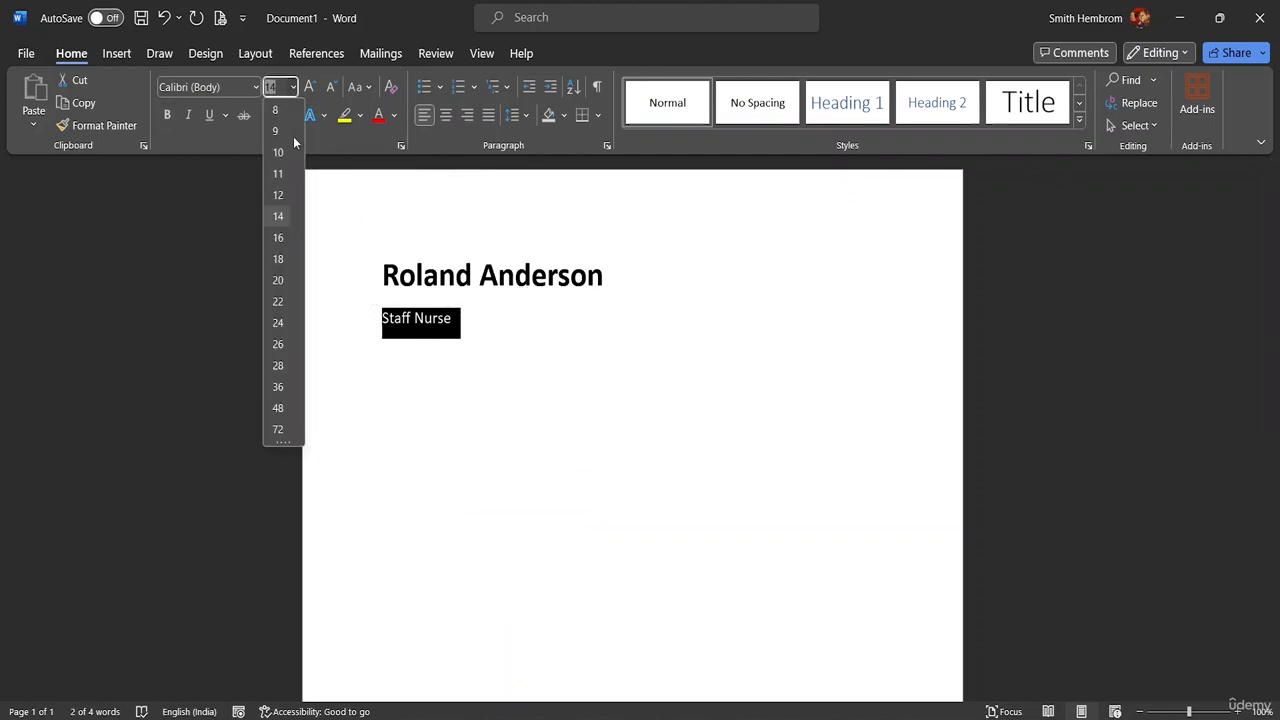
pyautogui.click(279, 345)
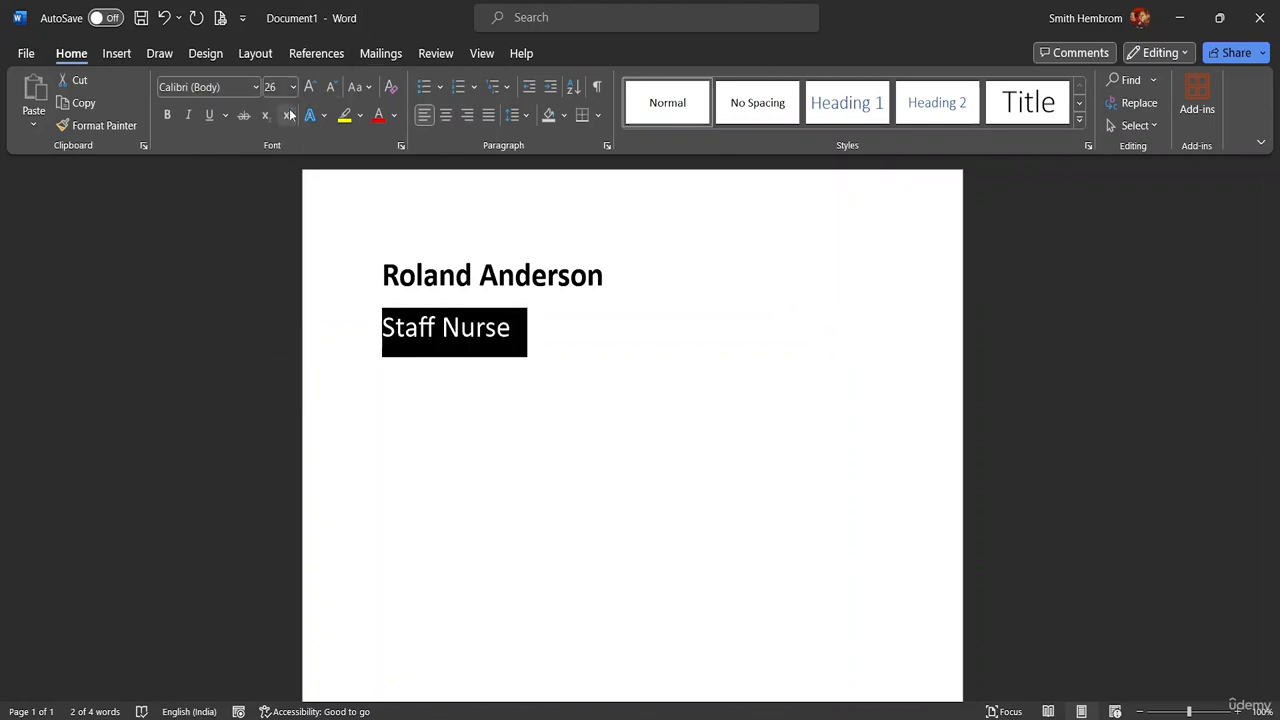
pyautogui.click(167, 114)
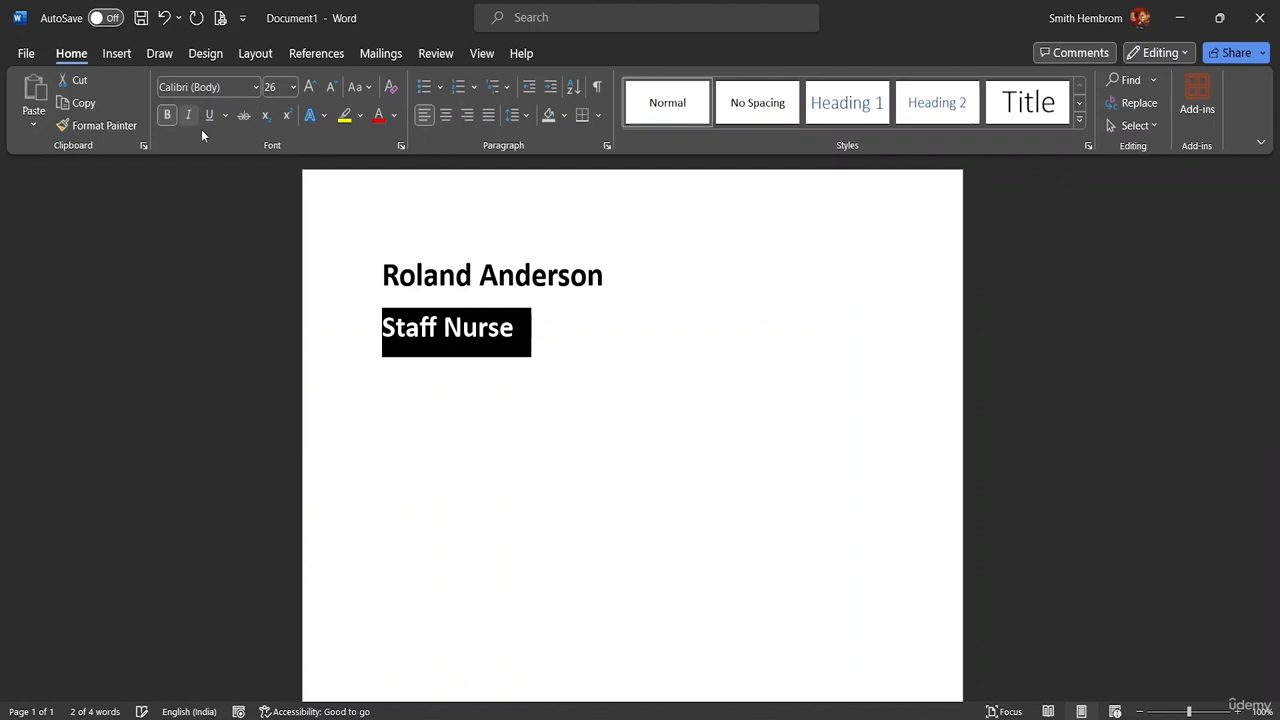
pyautogui.click(394, 115)
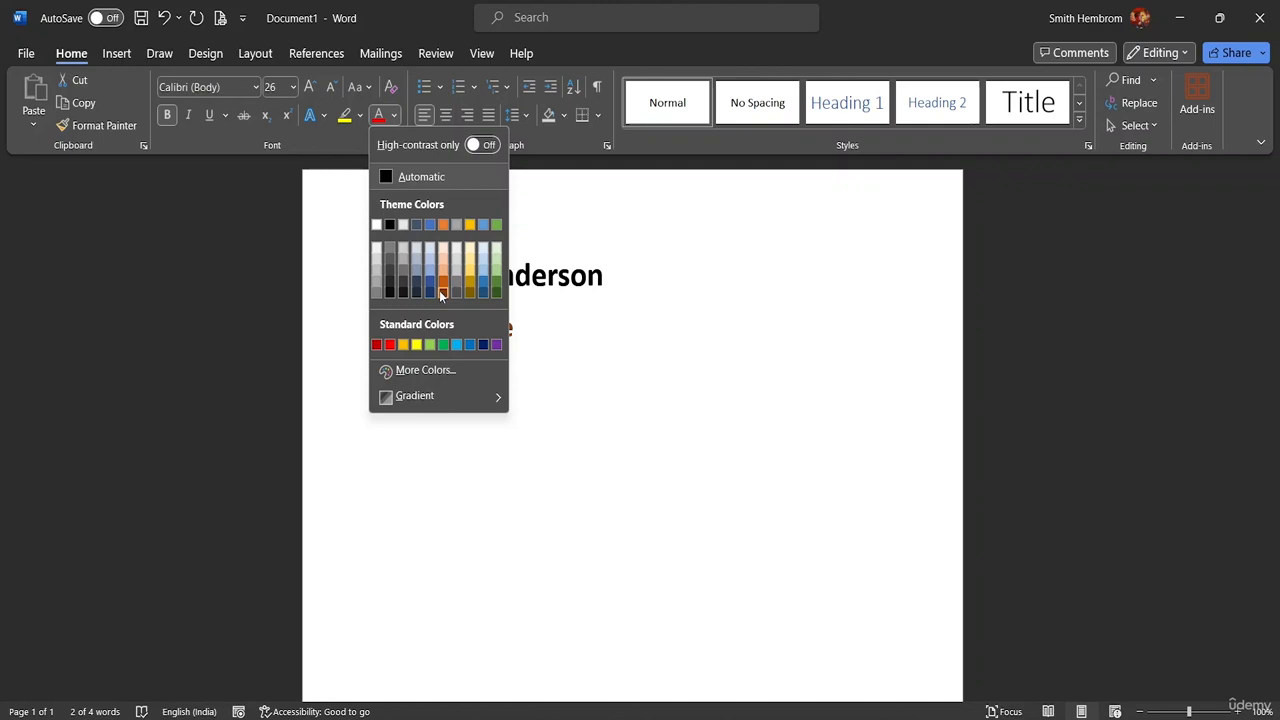
pyautogui.click(442, 290)
pyautogui.click(534, 323)
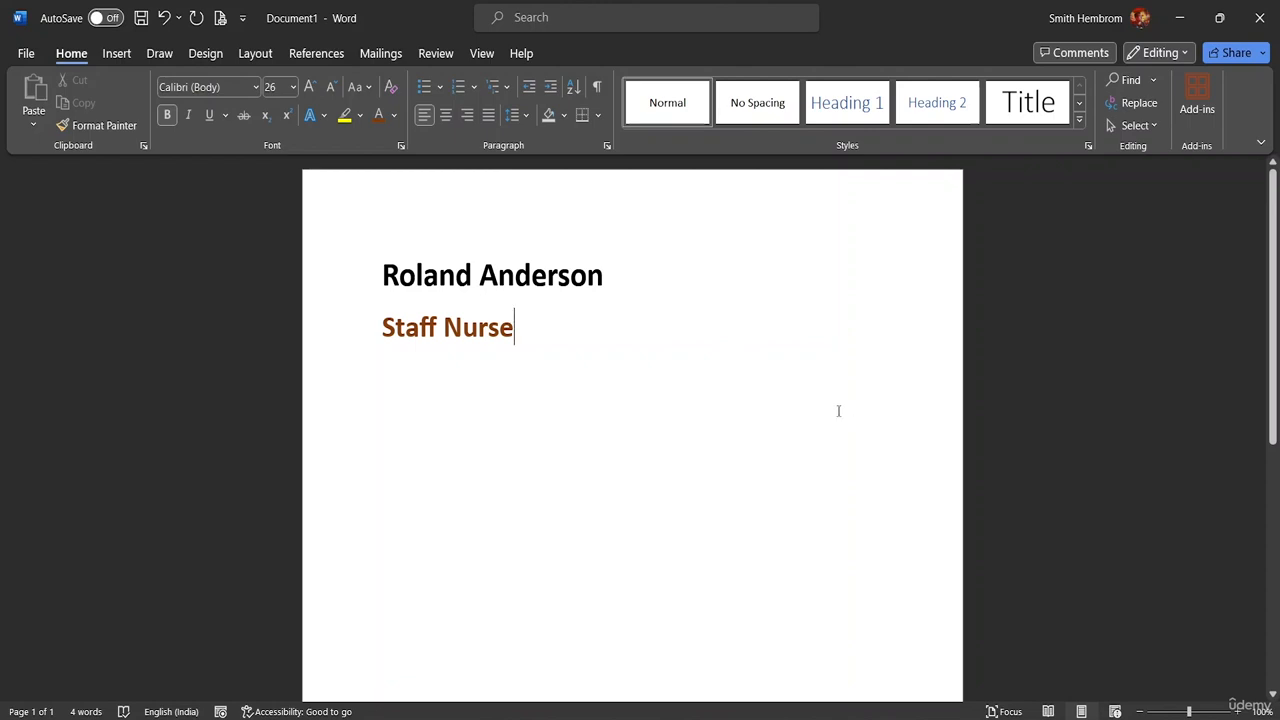
# Step: Insert a new blank line directly below the "Staff Nurse" line
pyautogui.click(391, 377)
pyautogui.click(532, 338)
pyautogui.press('Return')
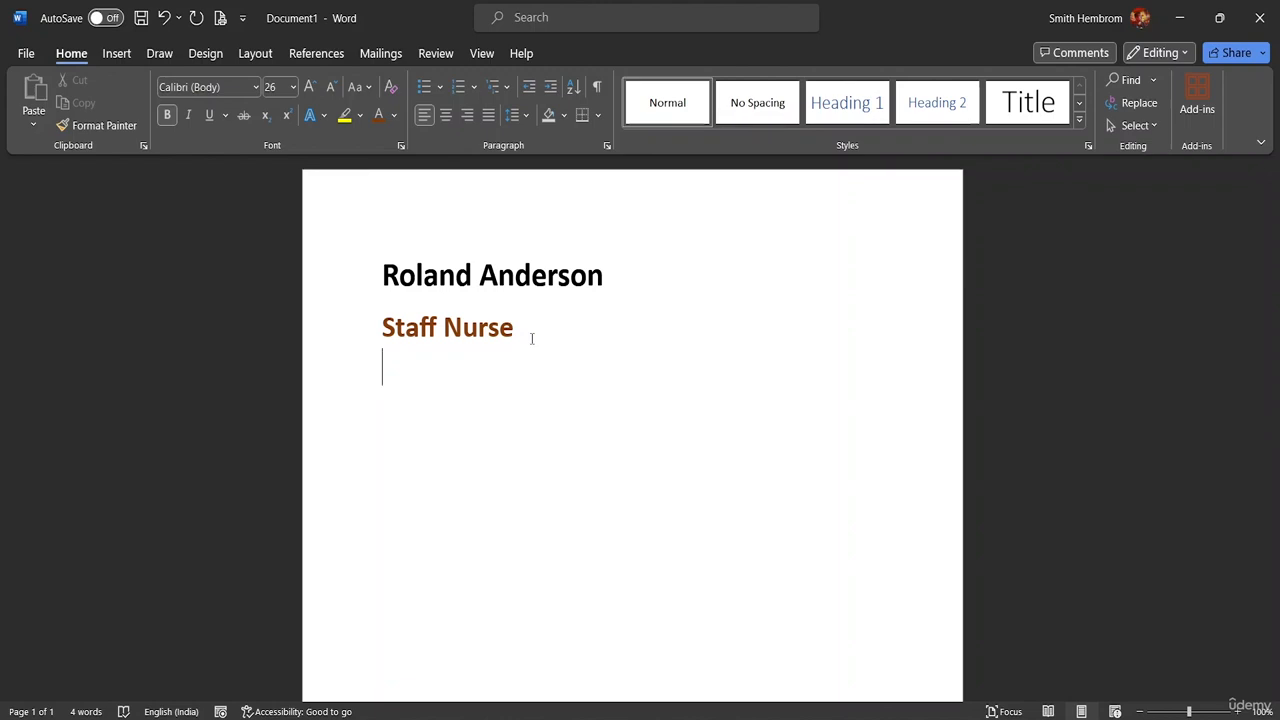
pyautogui.click(293, 88)
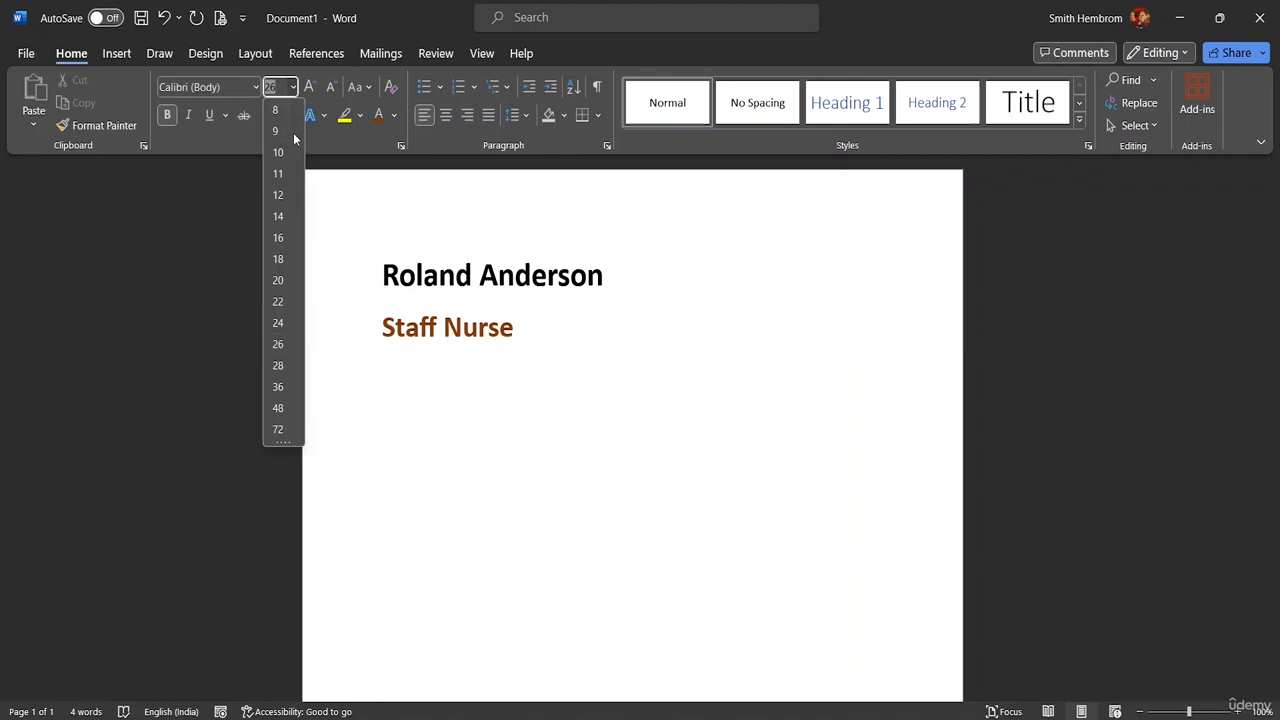
pyautogui.click(384, 312)
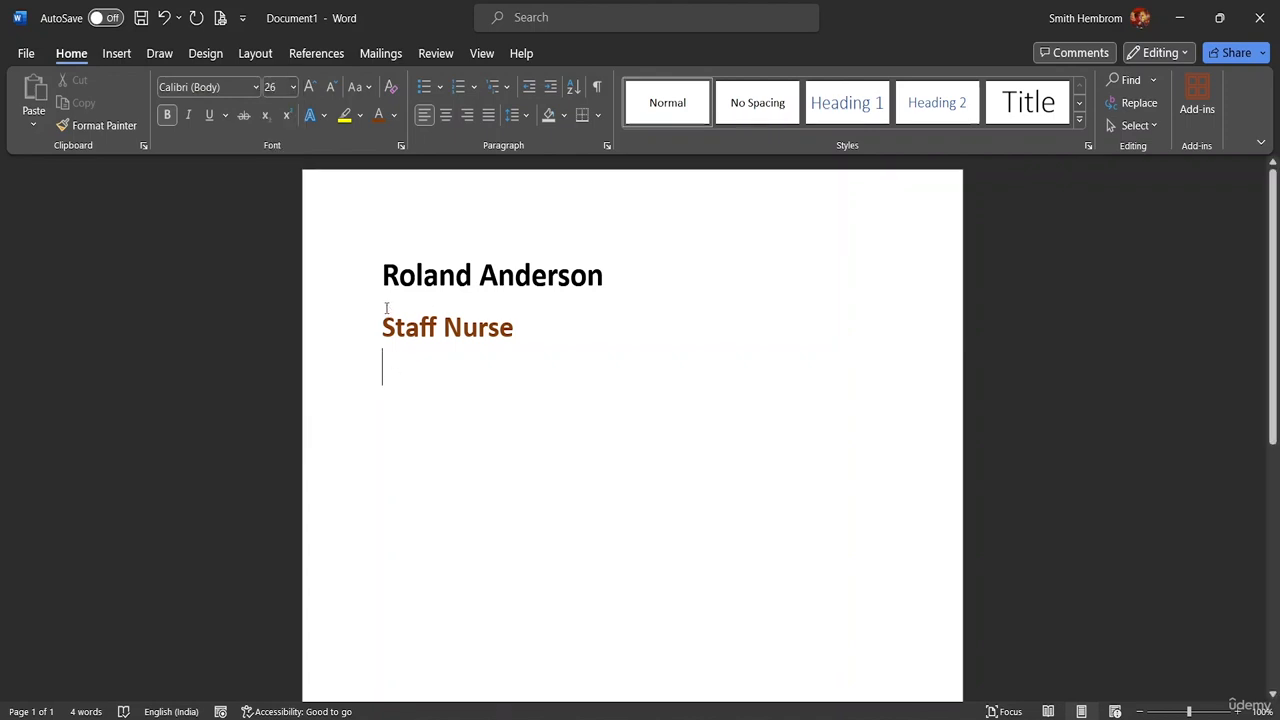
# Step: Try to close the gap between the name and the job title by joining the two lines
pyautogui.click(381, 298)
pyautogui.click(398, 275)
pyautogui.click(382, 327)
pyautogui.press('BackSpace')
pyautogui.press('Return')
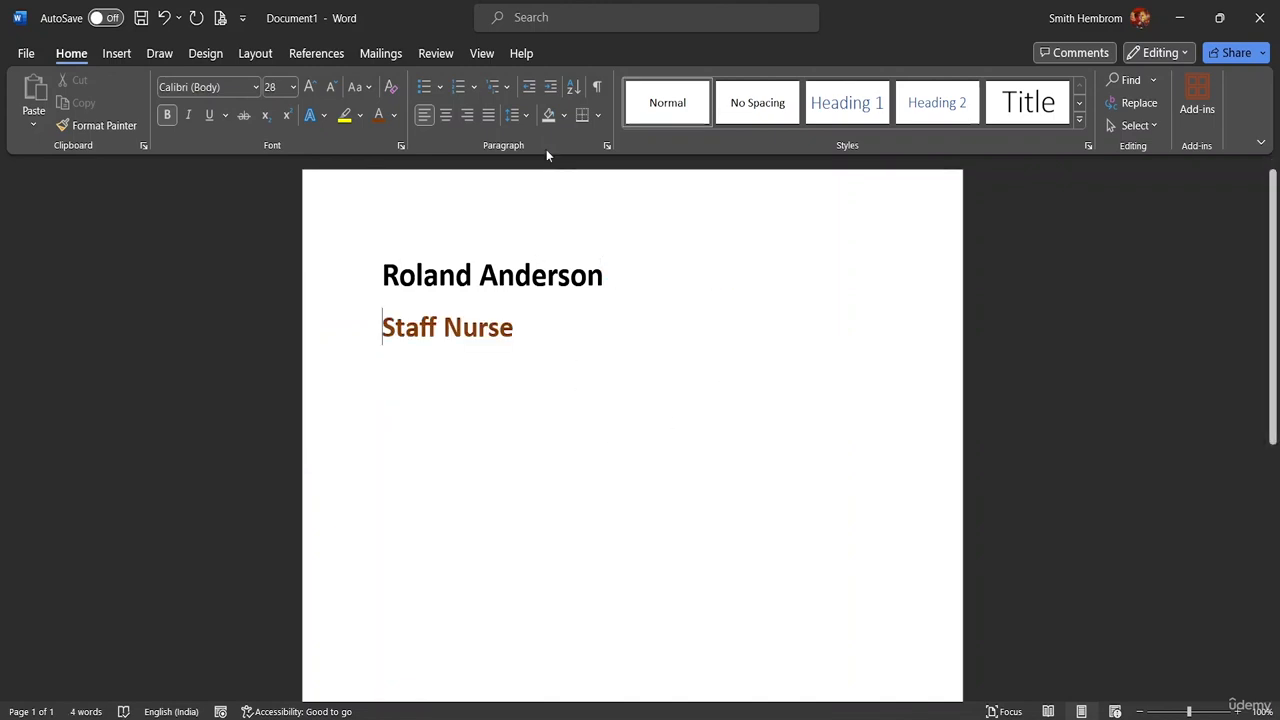
# Step: Set the left and right indentation of both the name line and the job title line to -0.7 cm
pyautogui.click(530, 118)
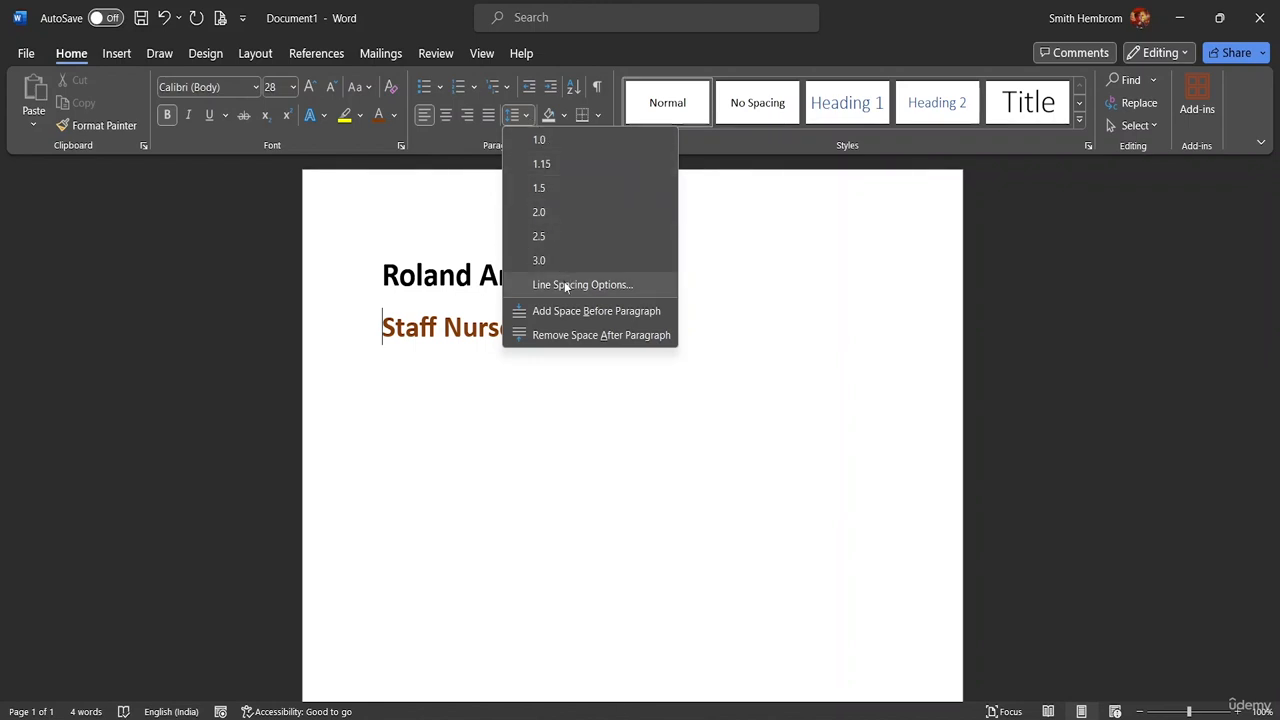
pyautogui.click(399, 287)
pyautogui.moveTo(517, 325); pyautogui.dragTo(369, 248)
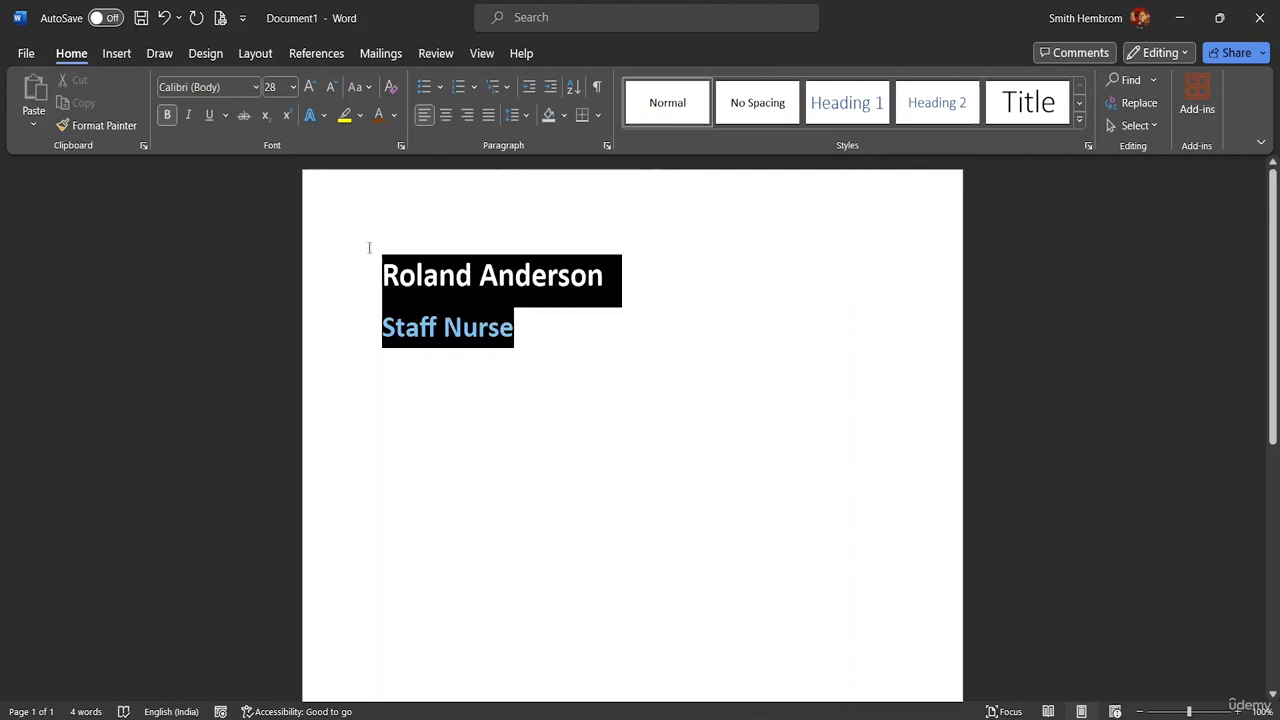
pyautogui.click(524, 120)
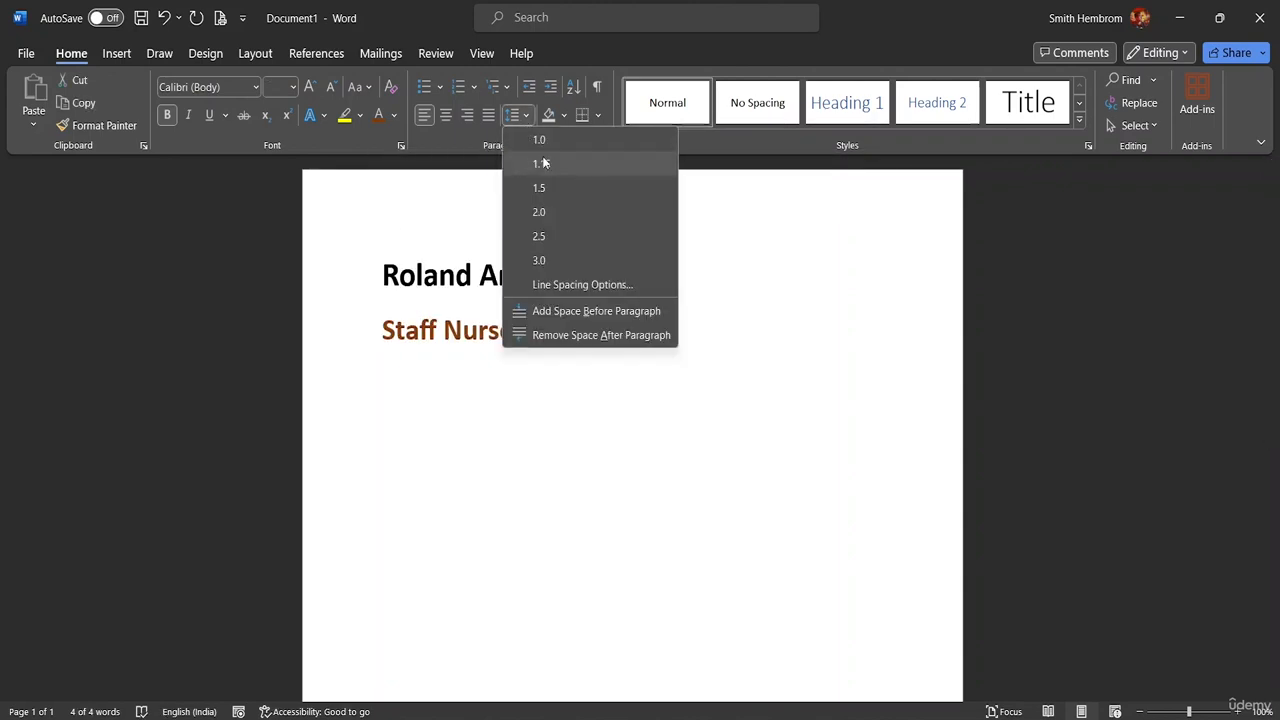
pyautogui.click(553, 285)
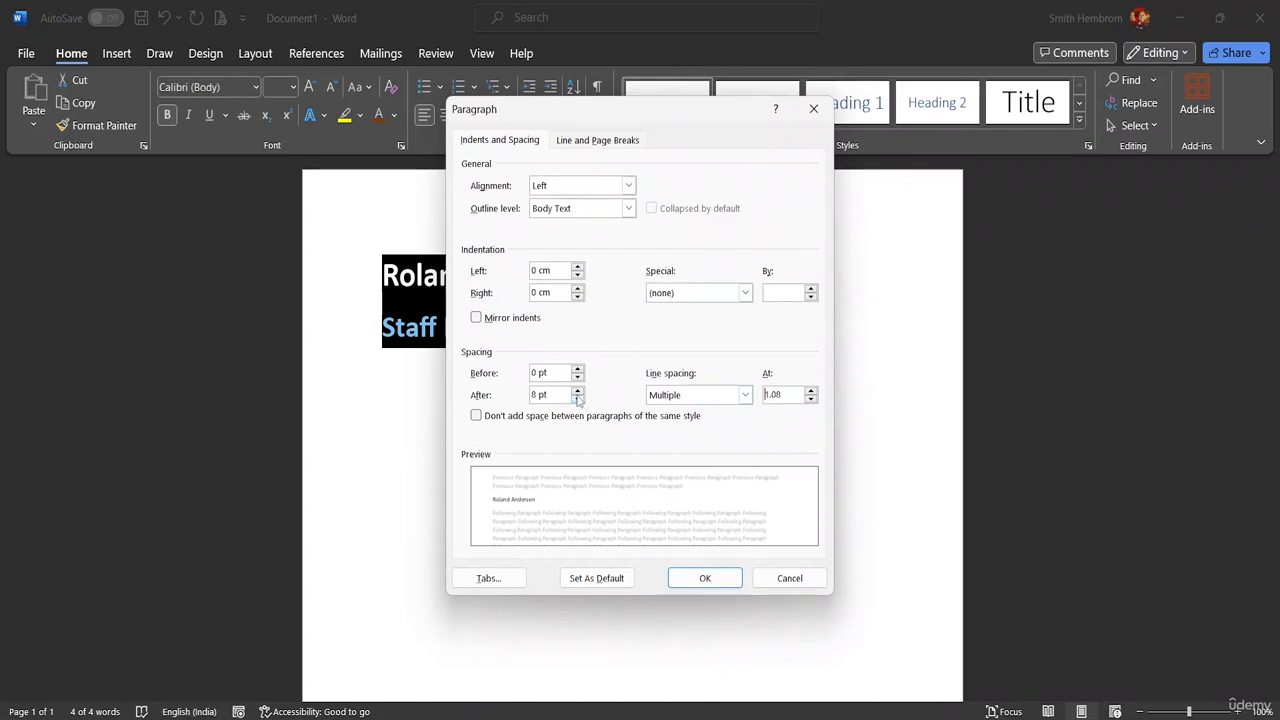
pyautogui.click(577, 275)
pyautogui.click(576, 276)
pyautogui.click(576, 276)
pyautogui.click(576, 276)
pyautogui.click(576, 276)
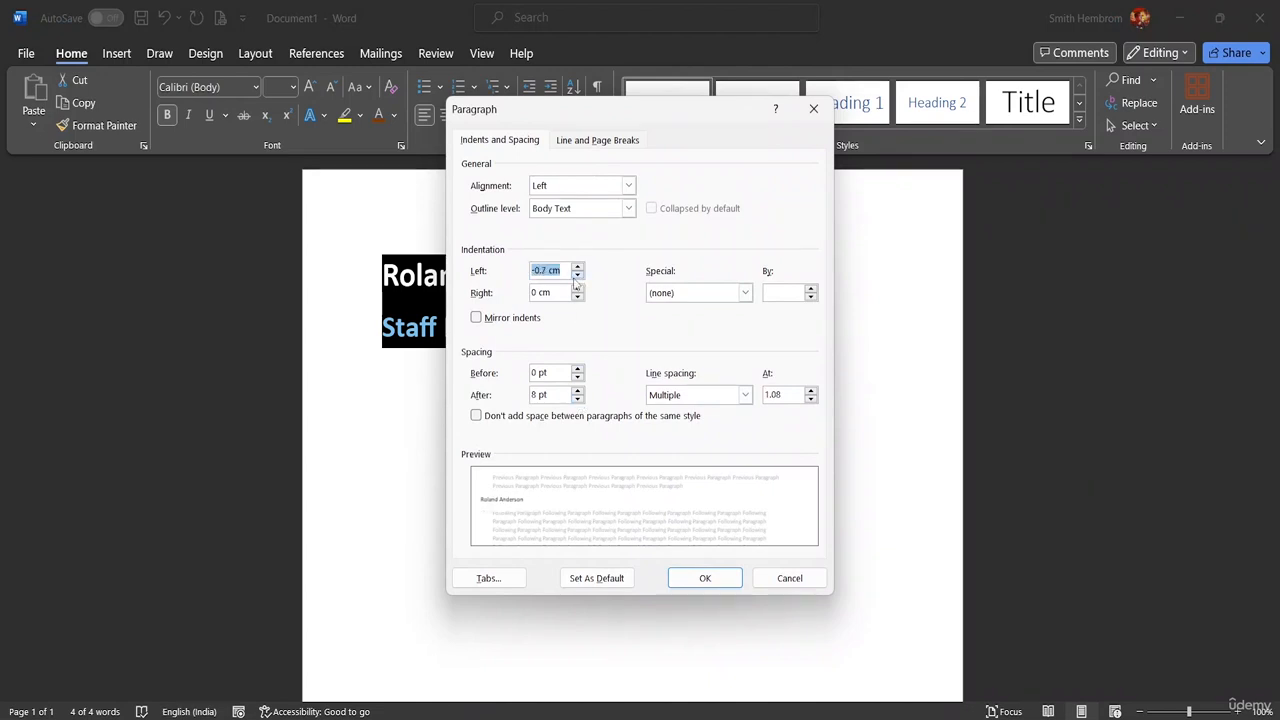
pyautogui.click(577, 297)
pyautogui.click(577, 297)
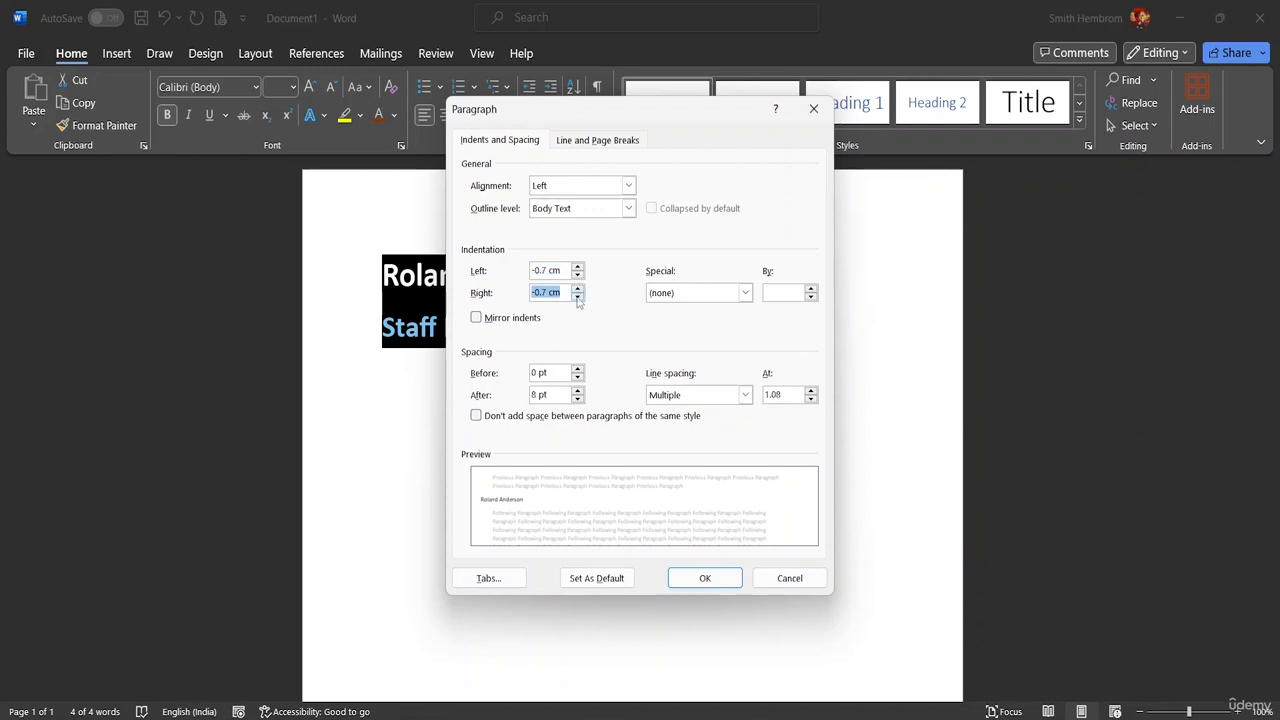
pyautogui.click(703, 578)
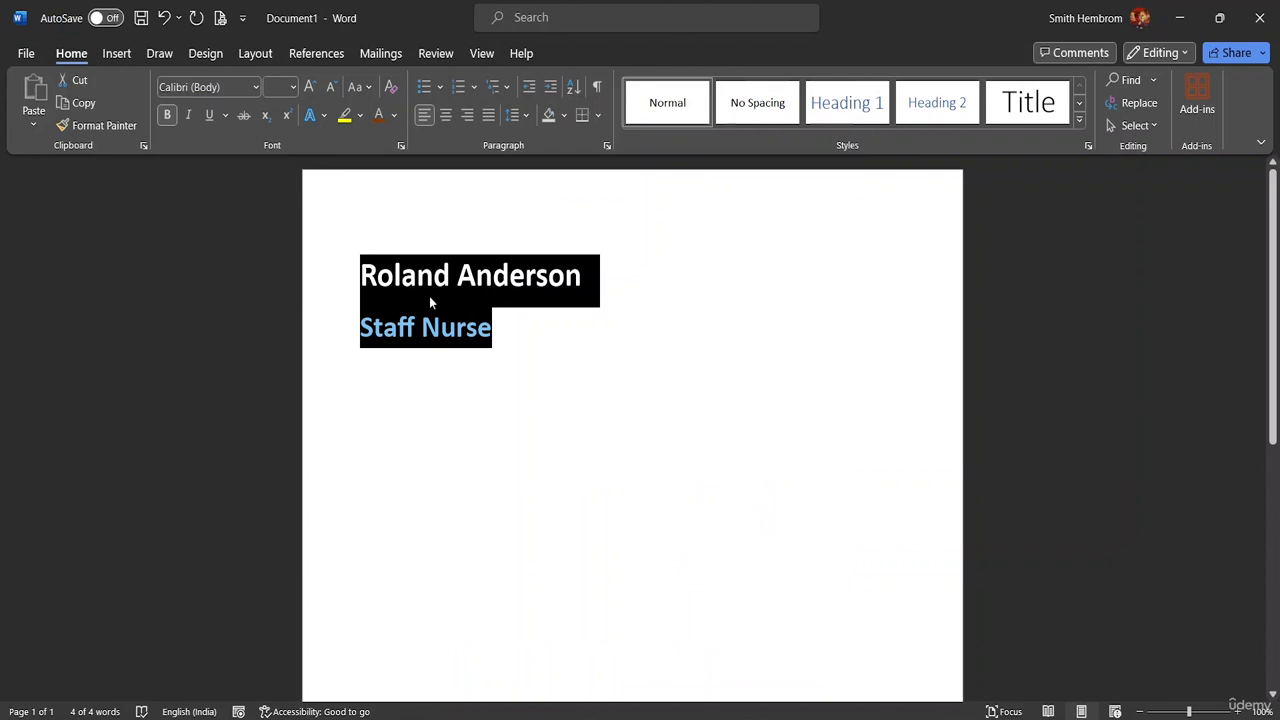
pyautogui.click(494, 320)
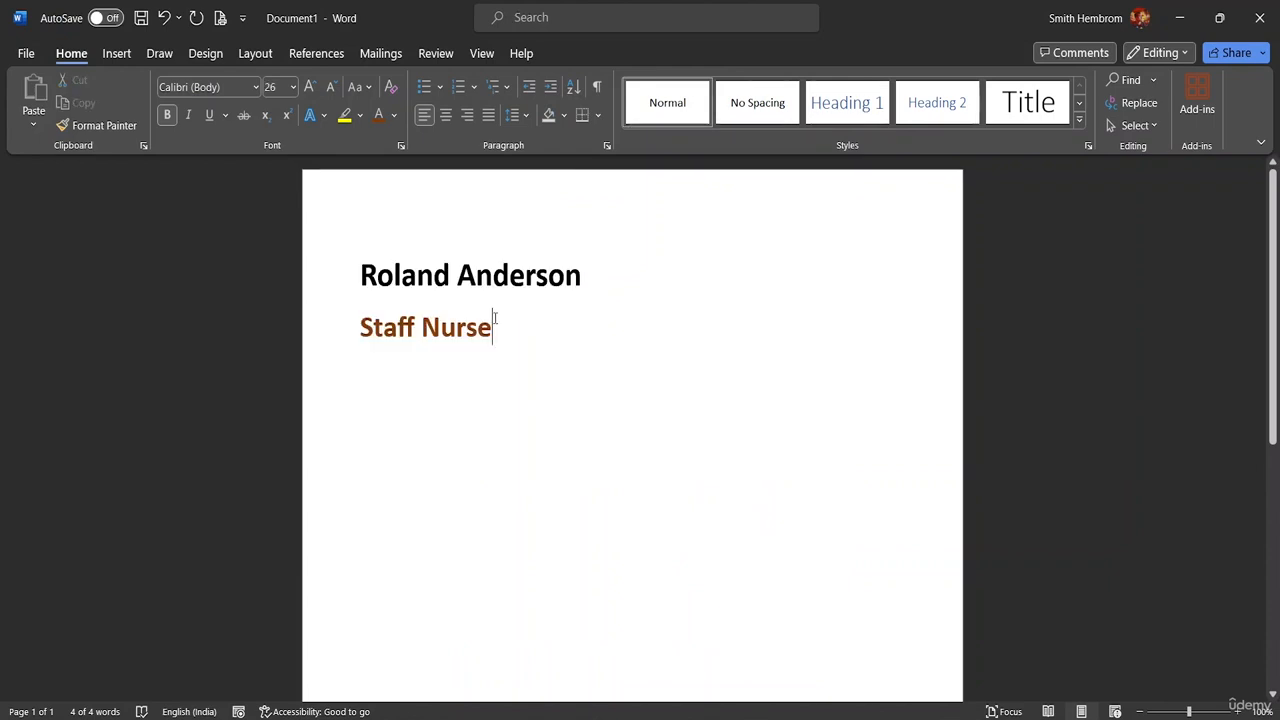
# Step: Enter the section heading "Objective" below the "Staff Nurse" line in Calibri (Body), font size 12
pyautogui.click(365, 360)
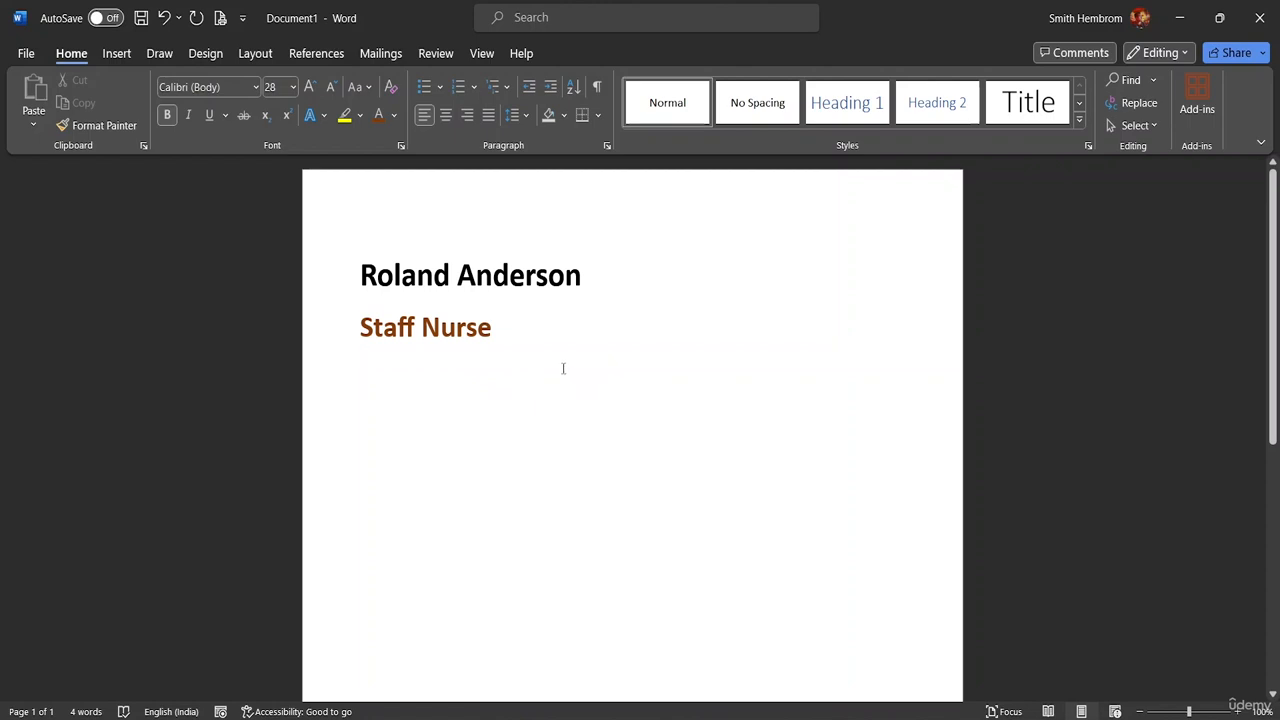
pyautogui.press('Return')
pyautogui.click(255, 87)
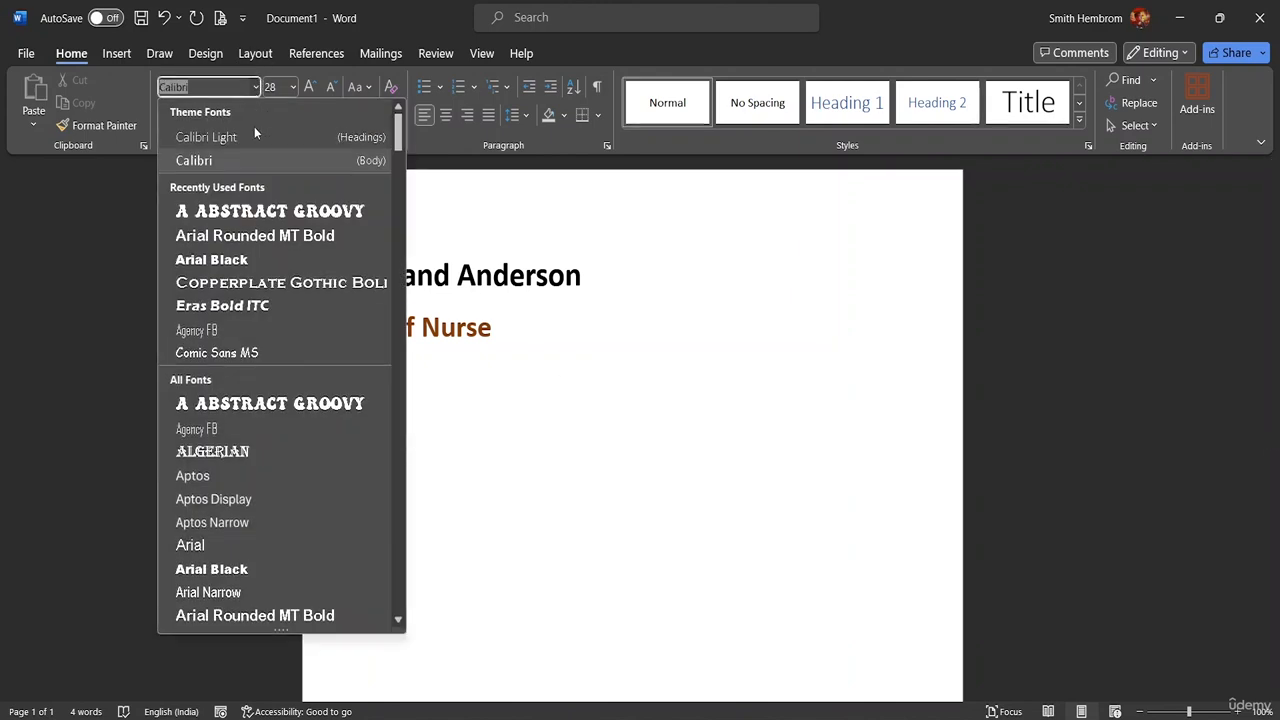
pyautogui.click(210, 165)
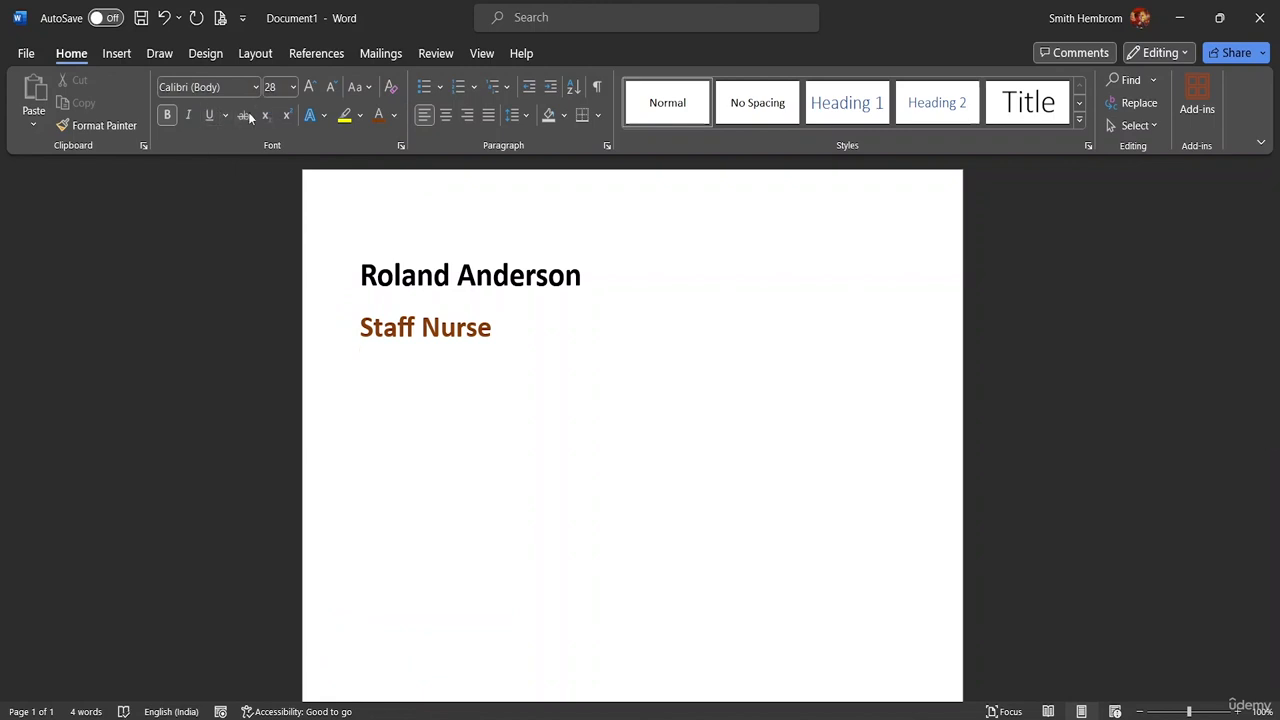
pyautogui.click(293, 88)
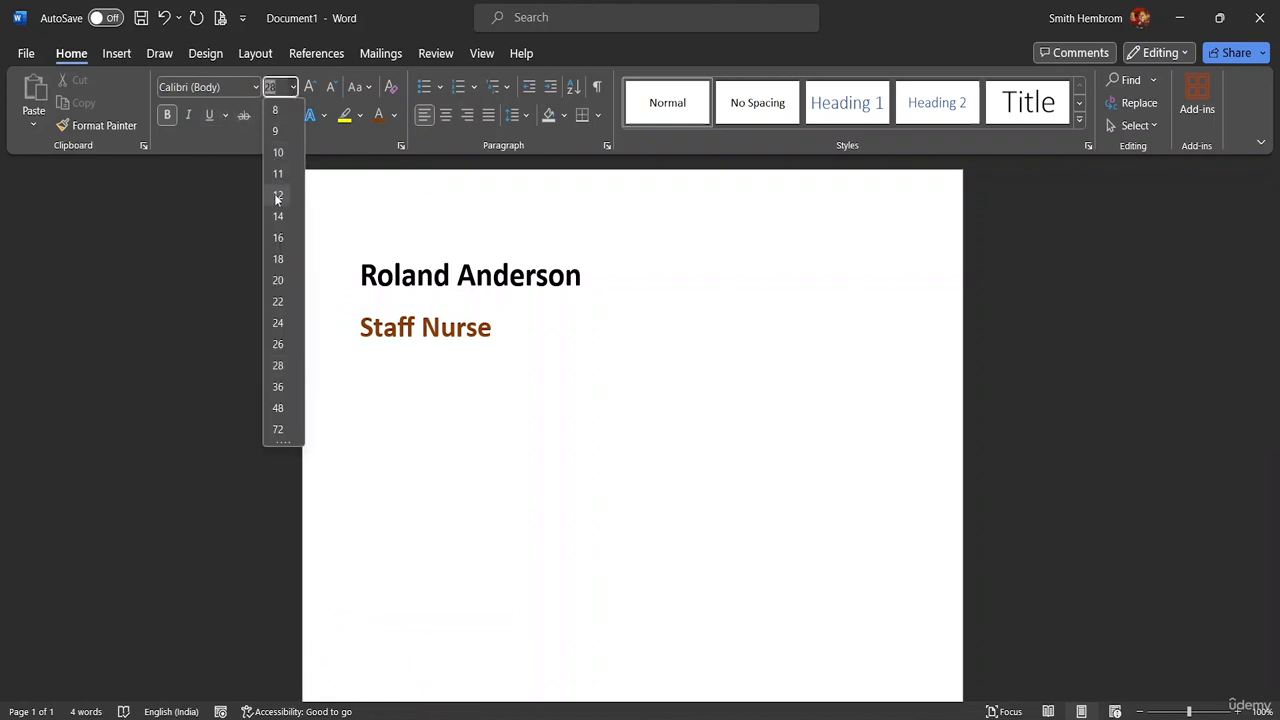
pyautogui.click(277, 196)
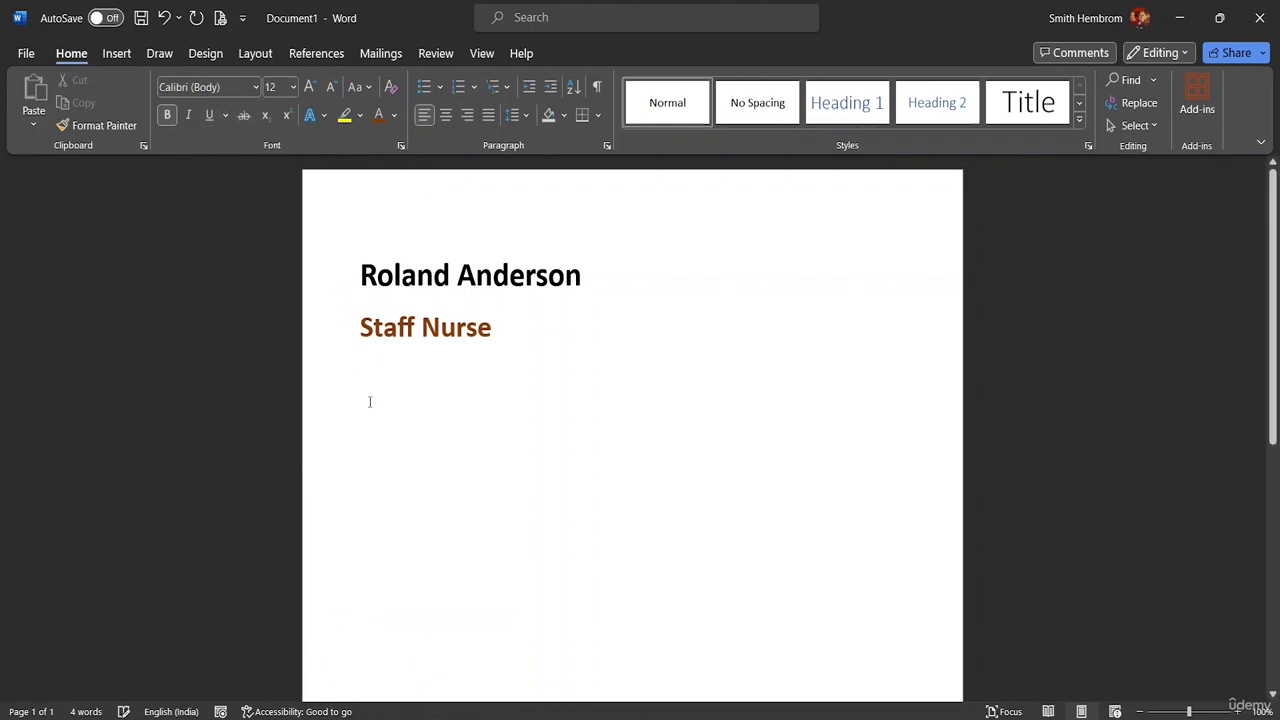
pyautogui.write('O')
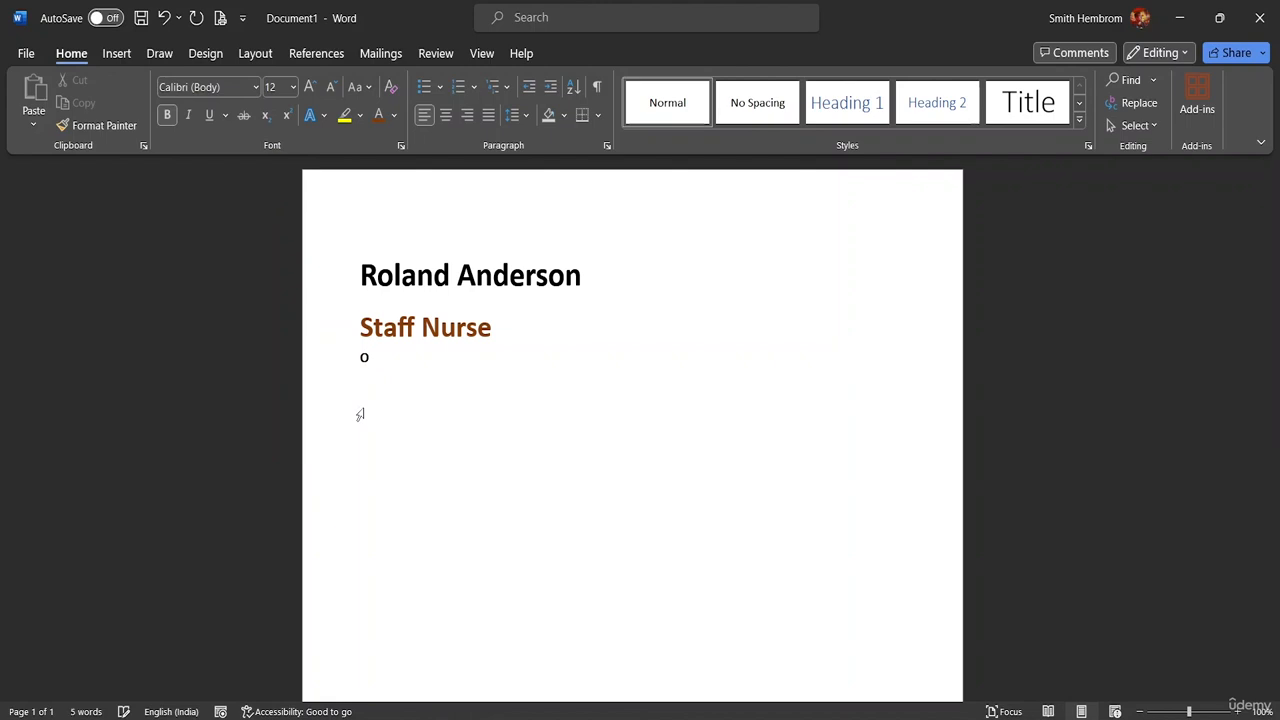
pyautogui.write('bject')
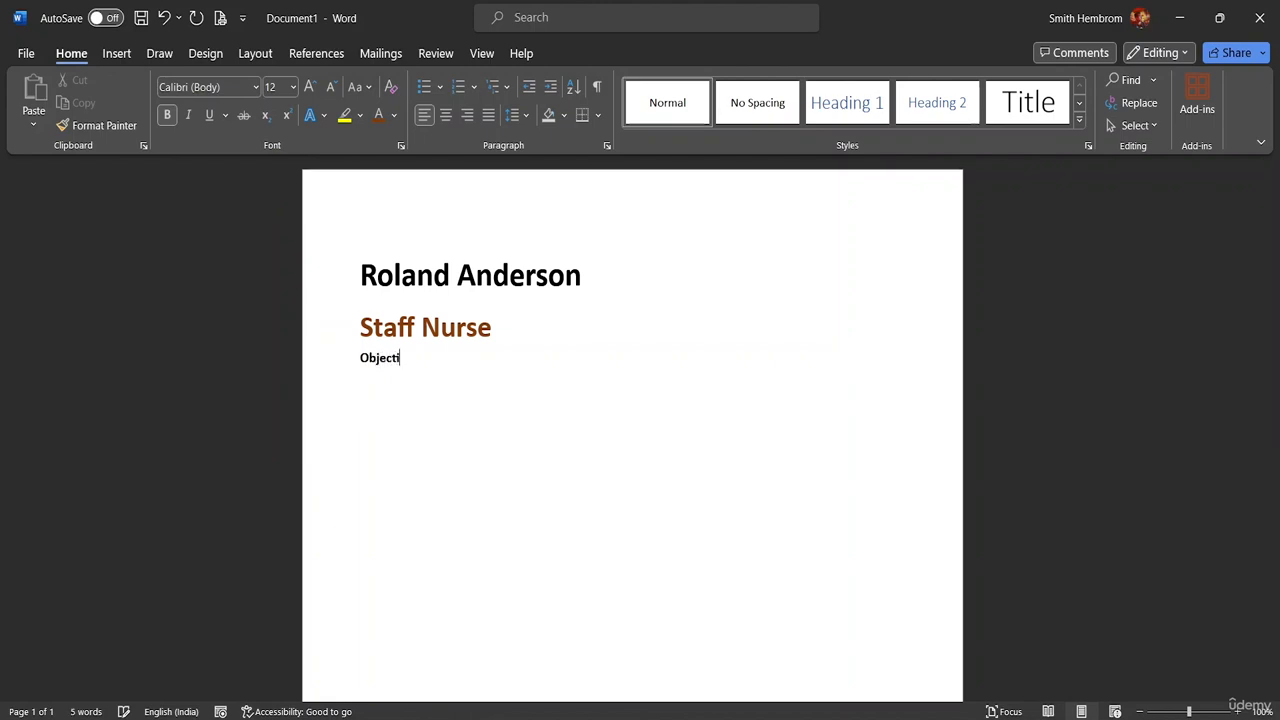
pyautogui.write('ive')
# Step: Add a bottom border to the "Objective" heading and insert a blank line above it
pyautogui.click(603, 117)
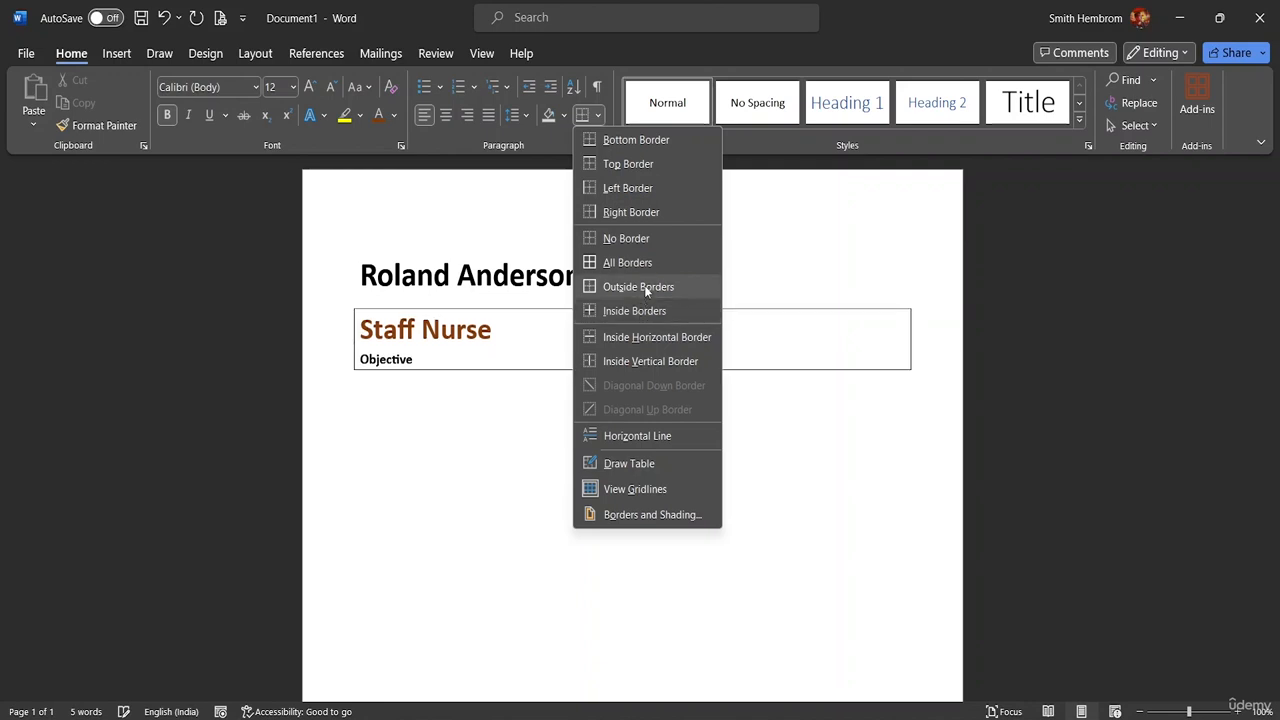
pyautogui.click(646, 142)
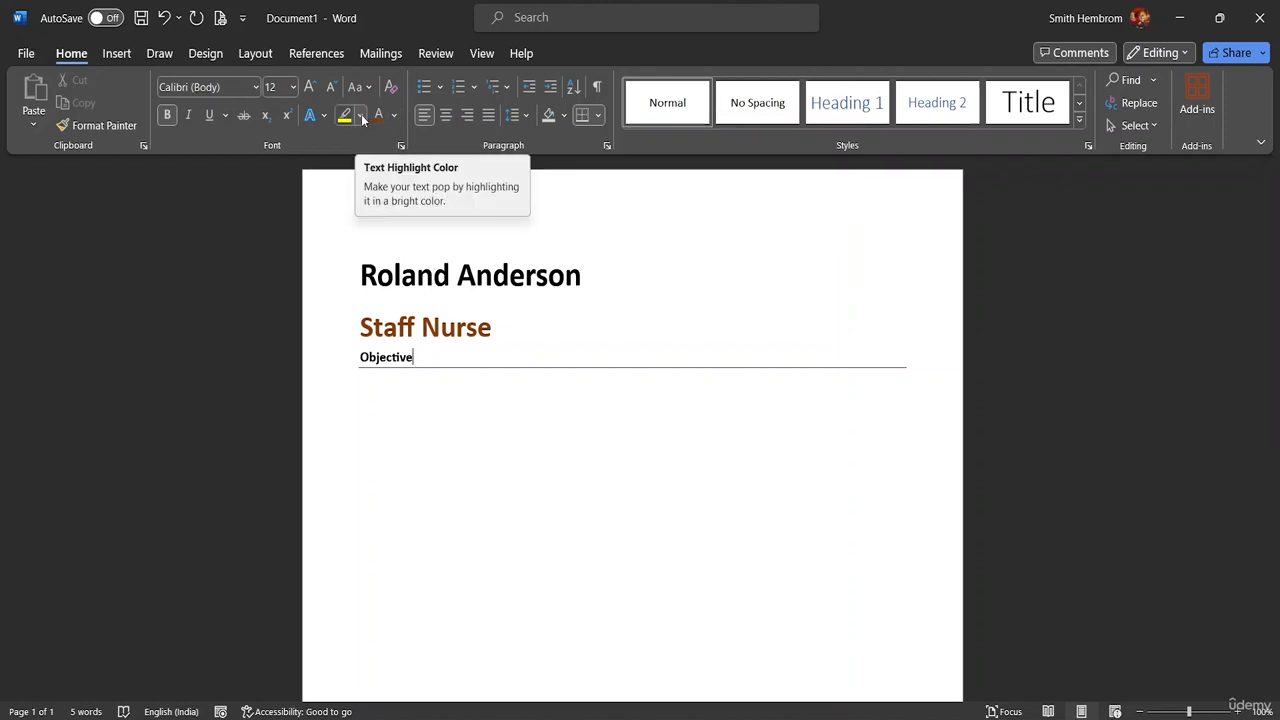
pyautogui.click(566, 116)
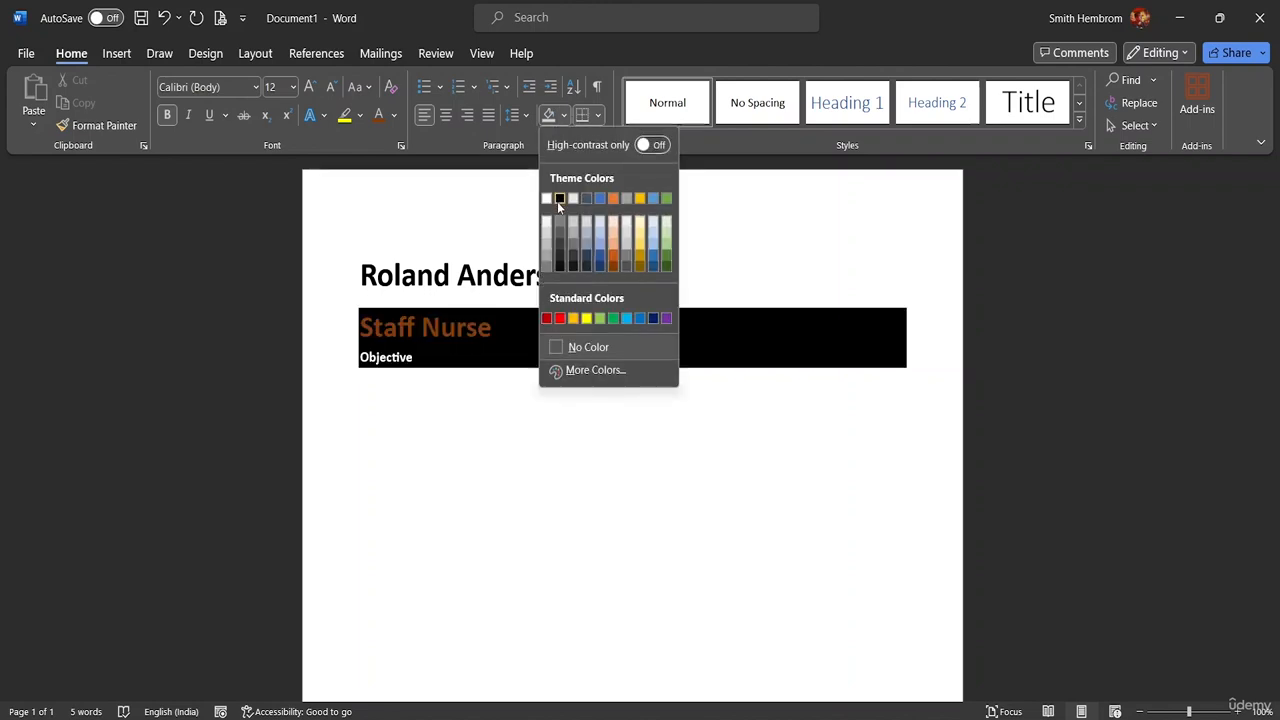
pyautogui.click(416, 358)
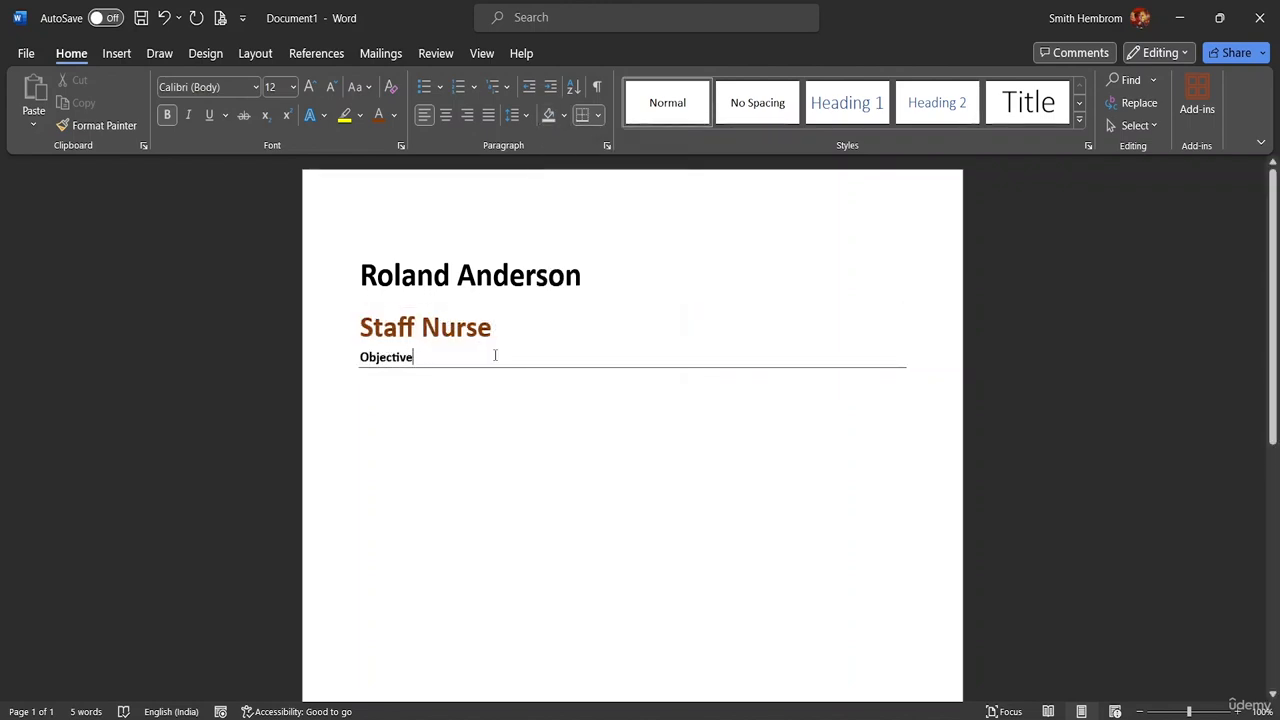
pyautogui.press('Return')
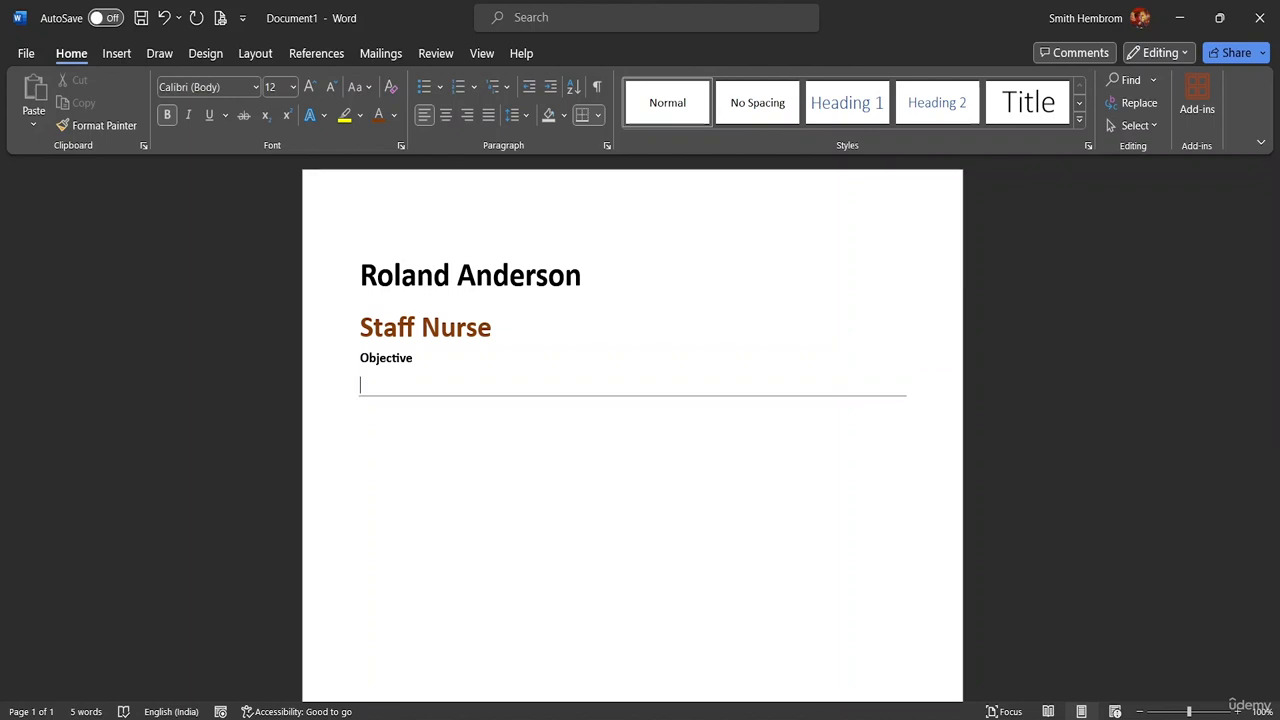
pyautogui.press('BackSpace')
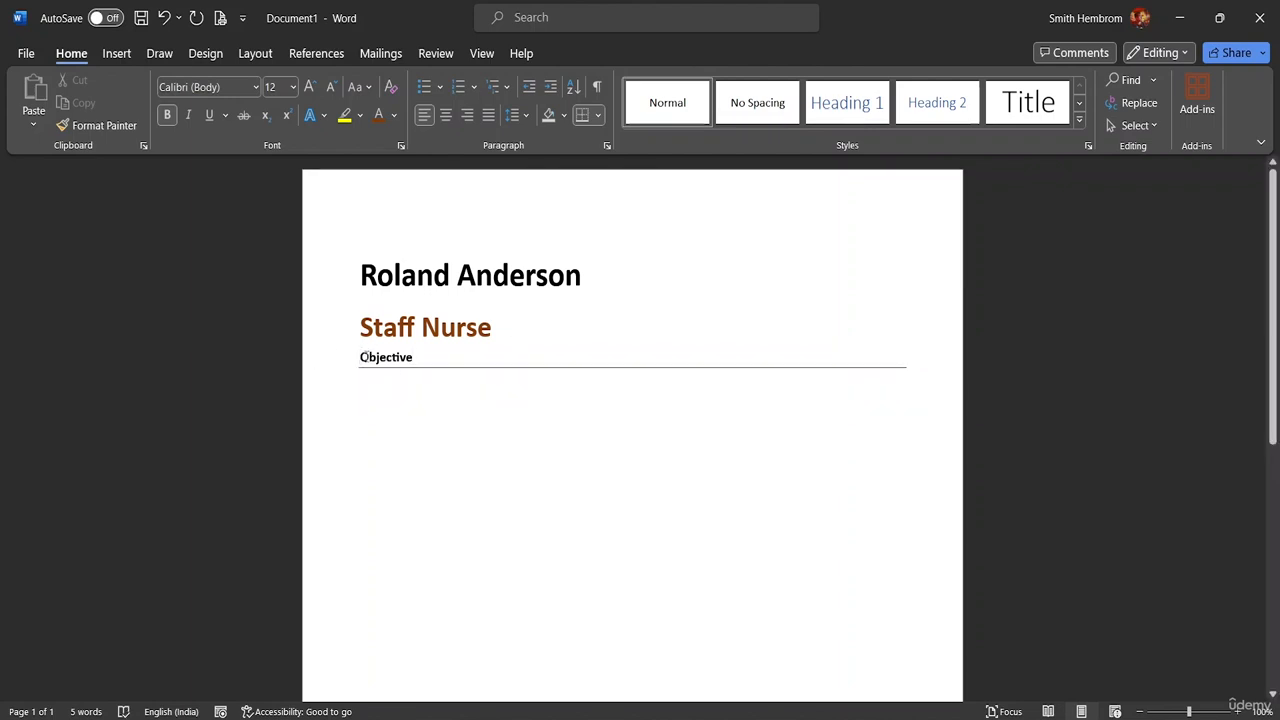
pyautogui.press('Return')
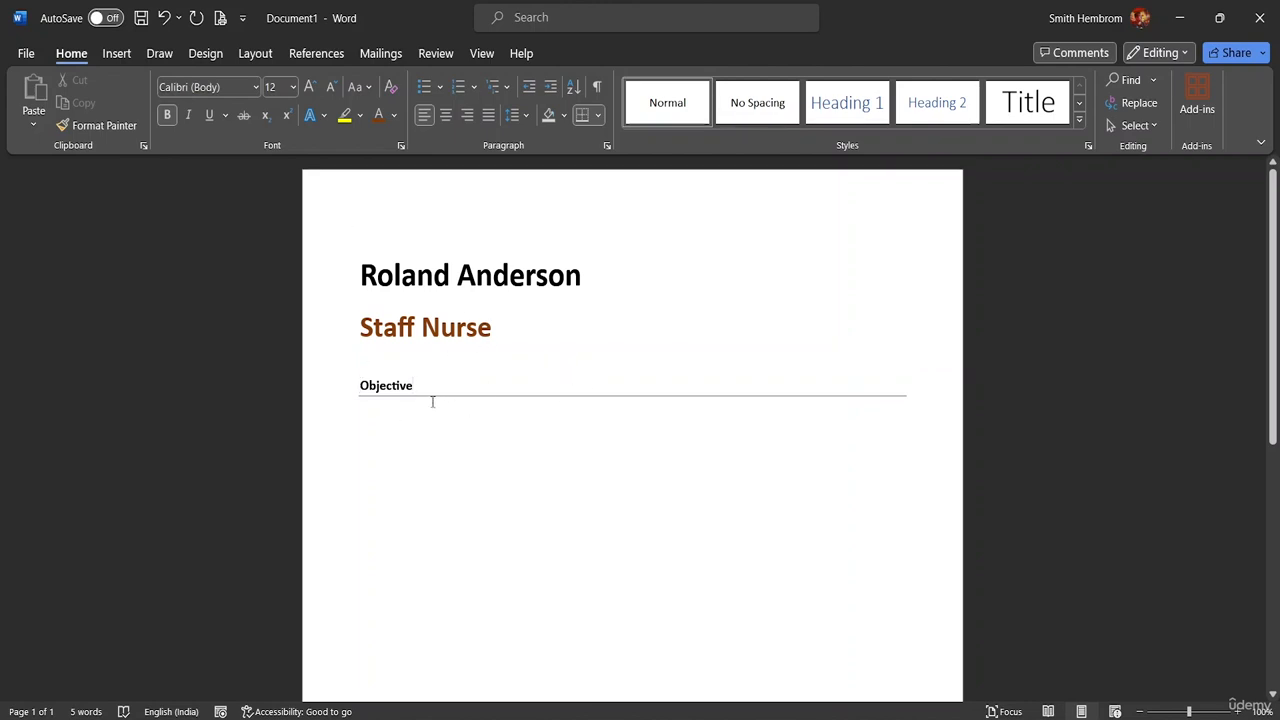
# Step: Shade the "Objective" heading line in a light gold theme colour and set its text to font size 14
pyautogui.click(570, 115)
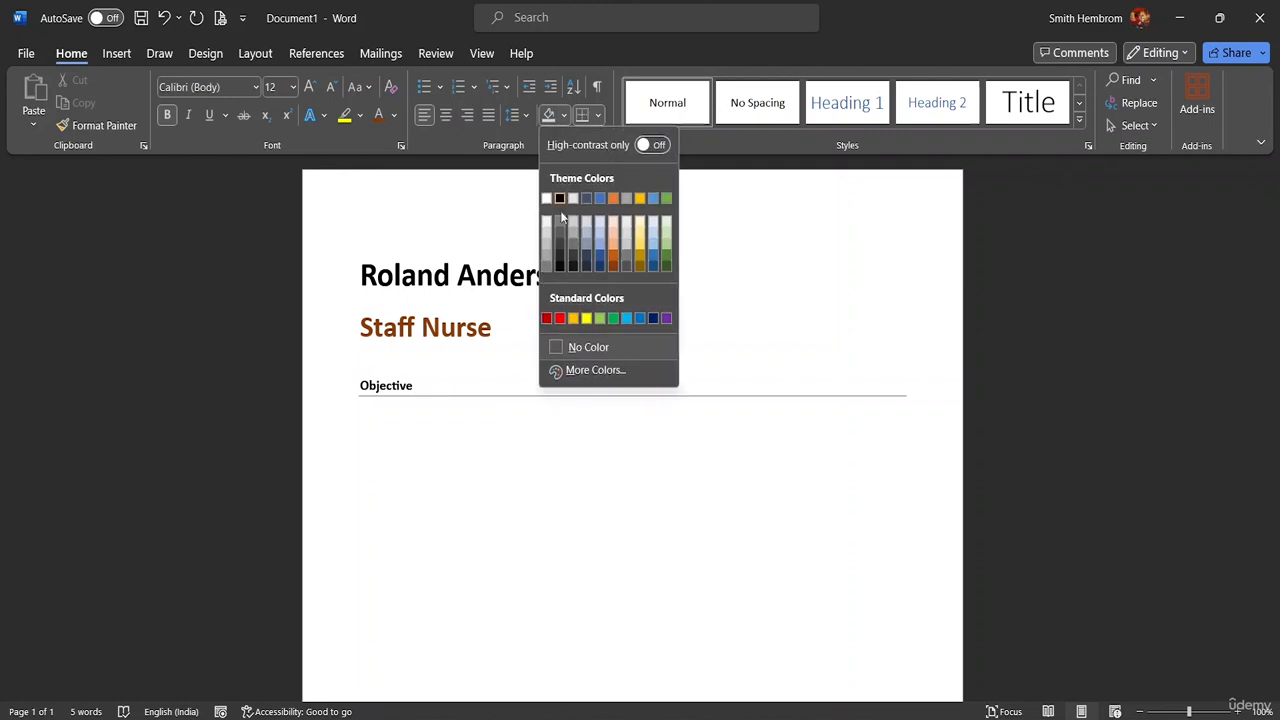
pyautogui.click(643, 235)
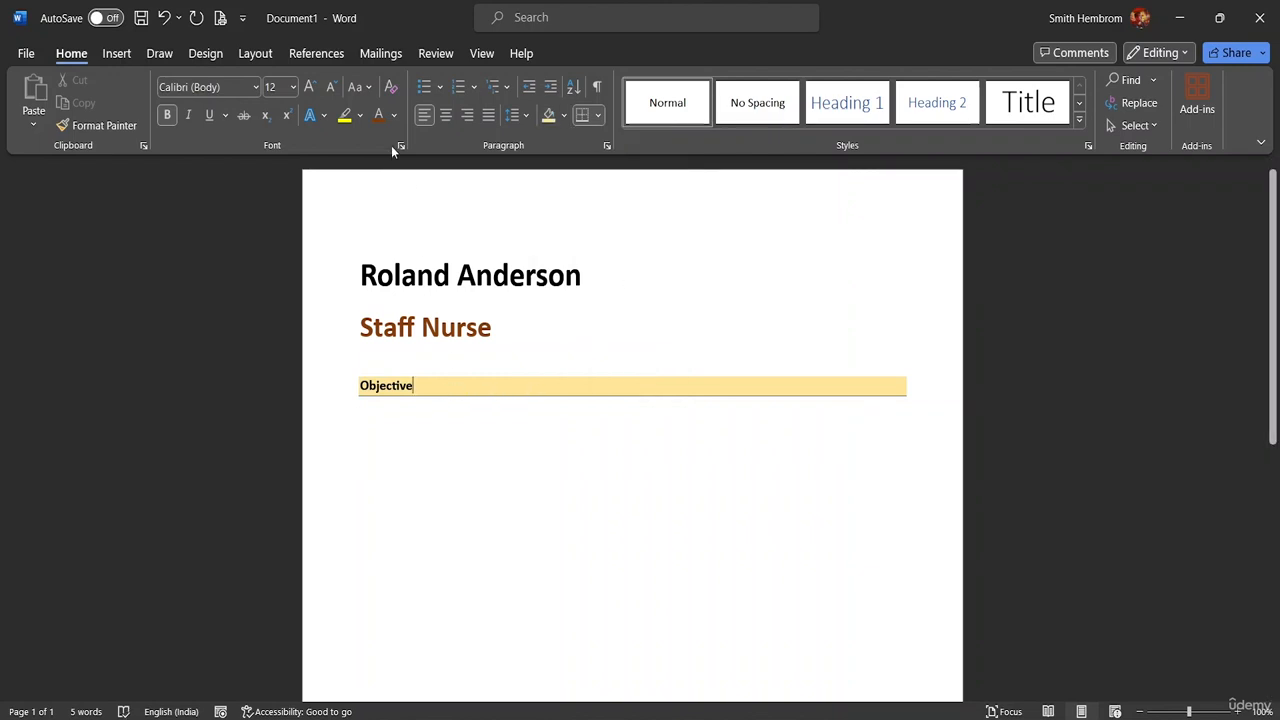
pyautogui.click(291, 88)
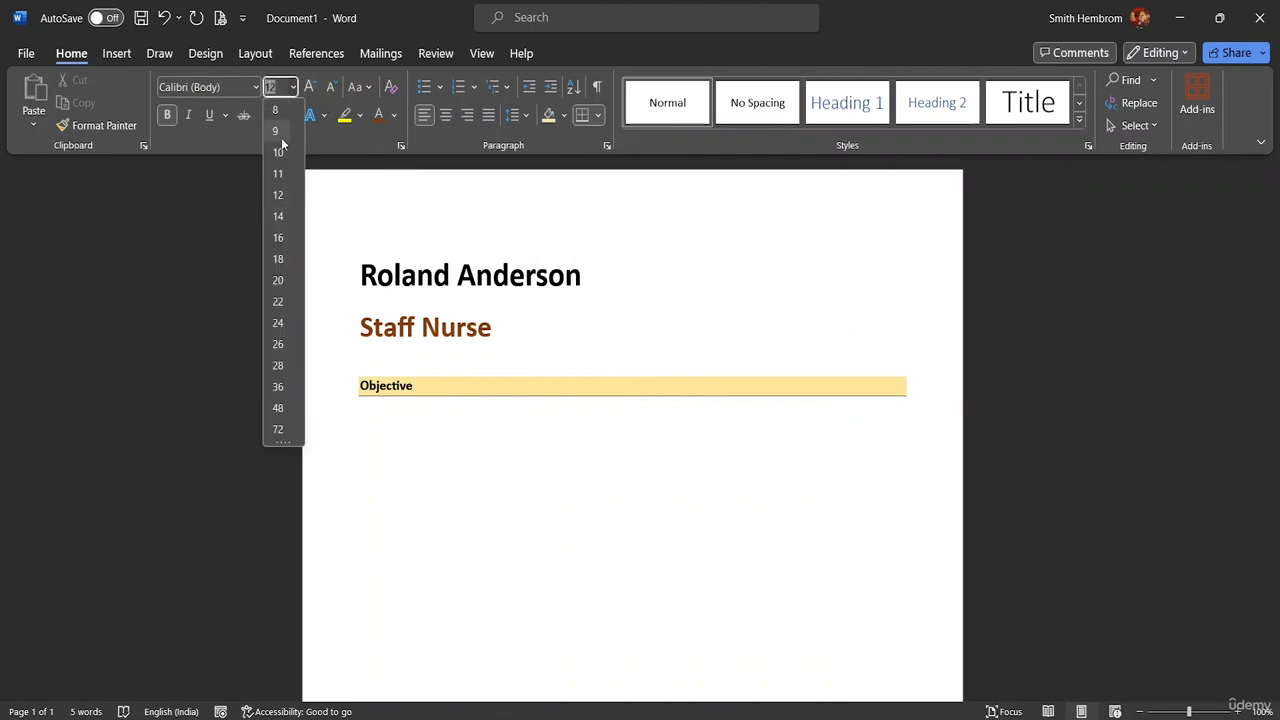
pyautogui.click(416, 386)
pyautogui.moveTo(416, 386); pyautogui.dragTo(358, 386)
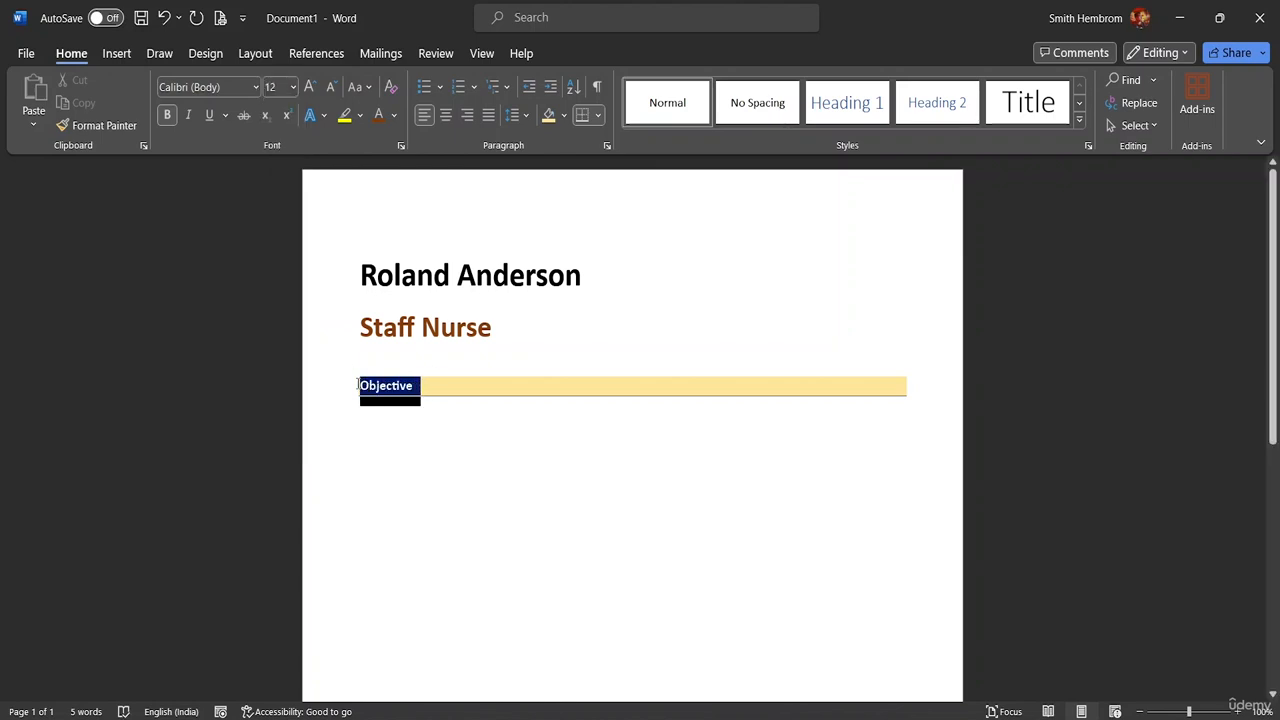
pyautogui.click(290, 90)
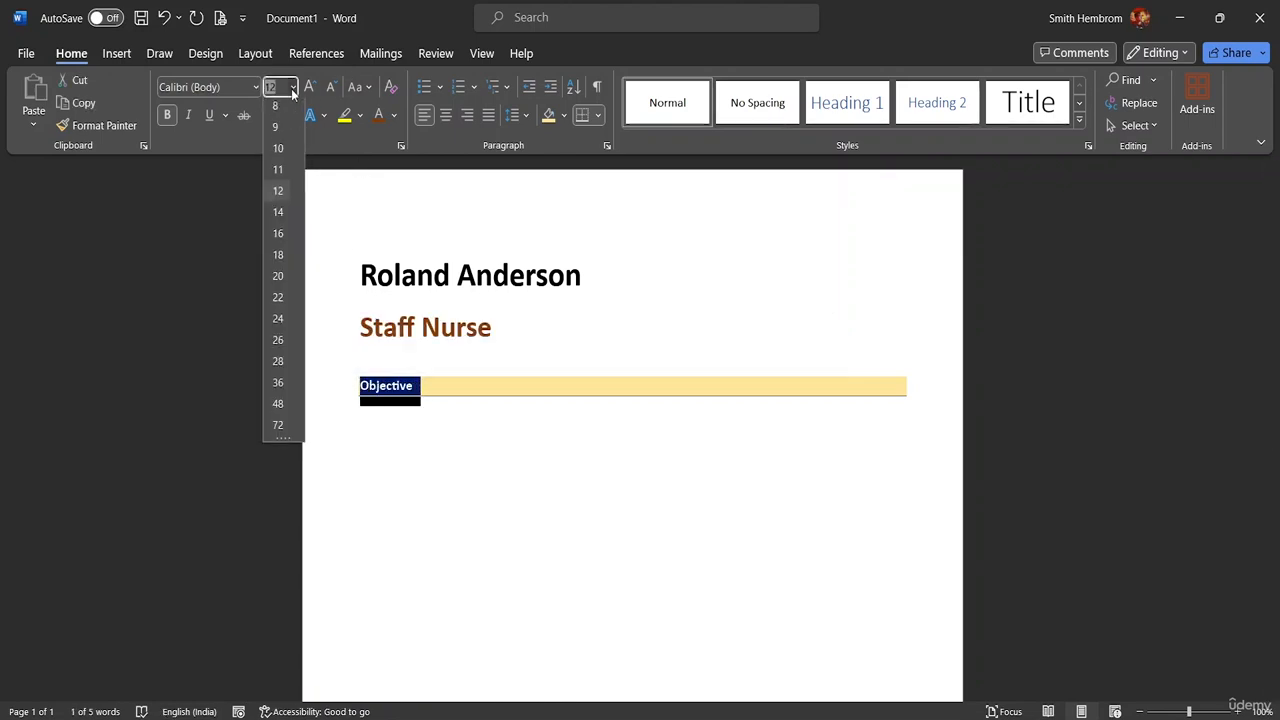
pyautogui.click(279, 216)
pyautogui.click(587, 470)
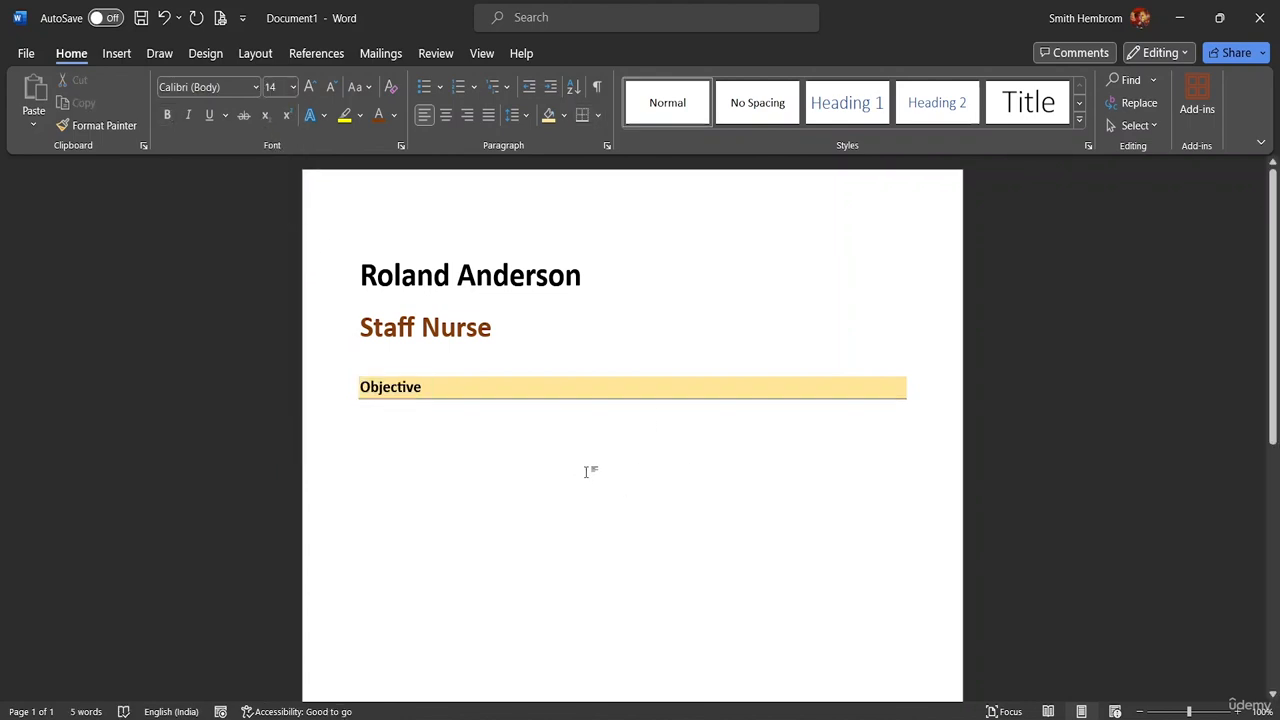
# Step: Try to start a new indented line below the shaded "Objective" heading
pyautogui.click(921, 393)
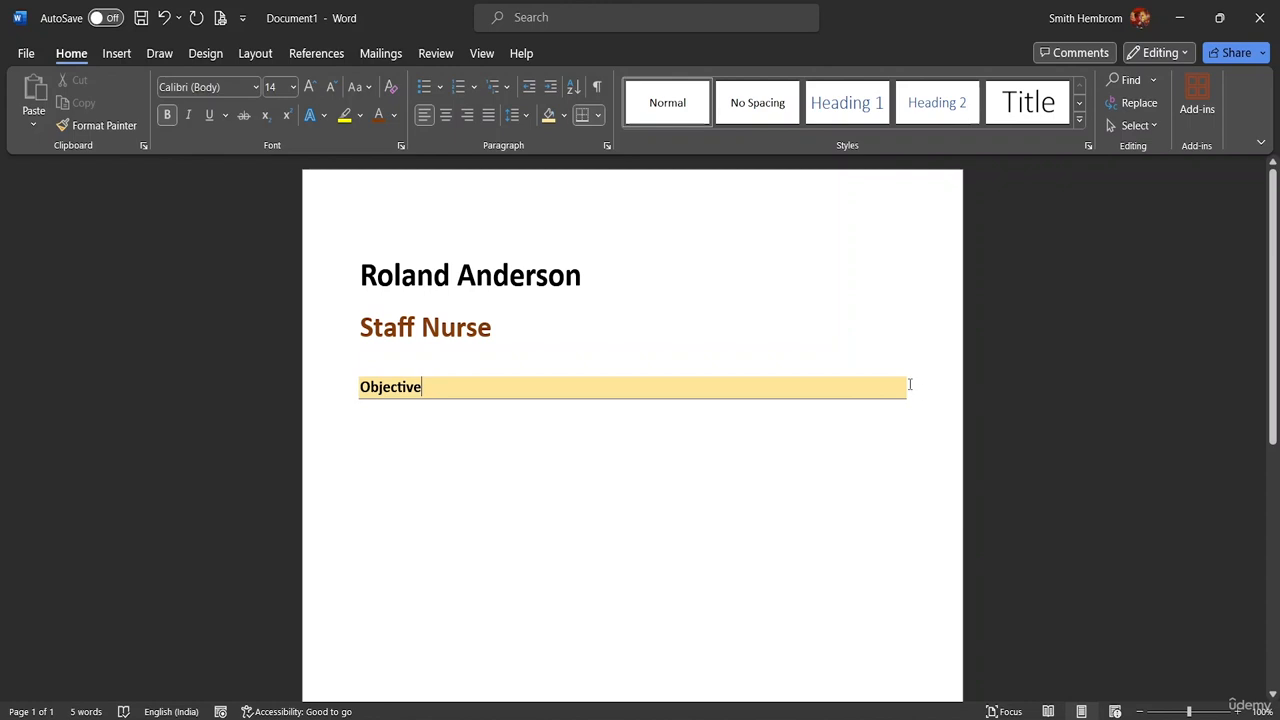
pyautogui.click(360, 407)
pyautogui.press('Return')
pyautogui.press('BackSpace')
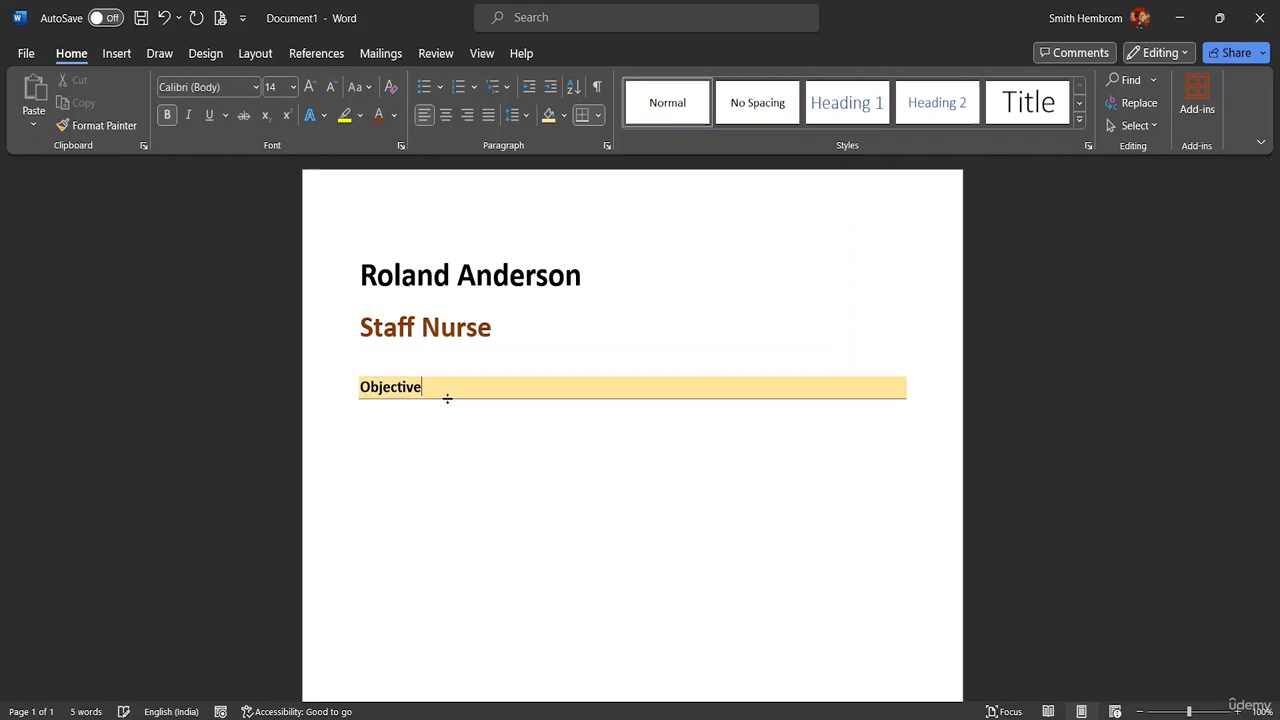
pyautogui.press('Return')
pyautogui.press('Tab')
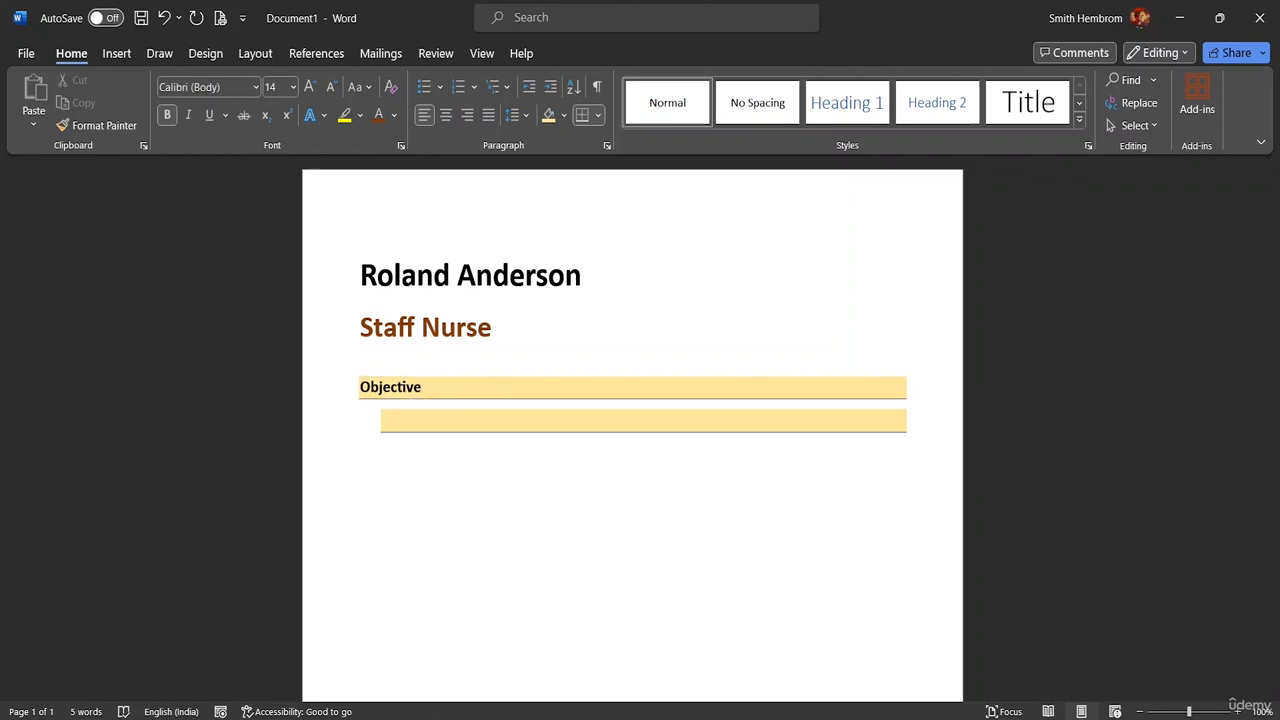
pyautogui.press('BackSpace')
pyautogui.press('BackSpace')
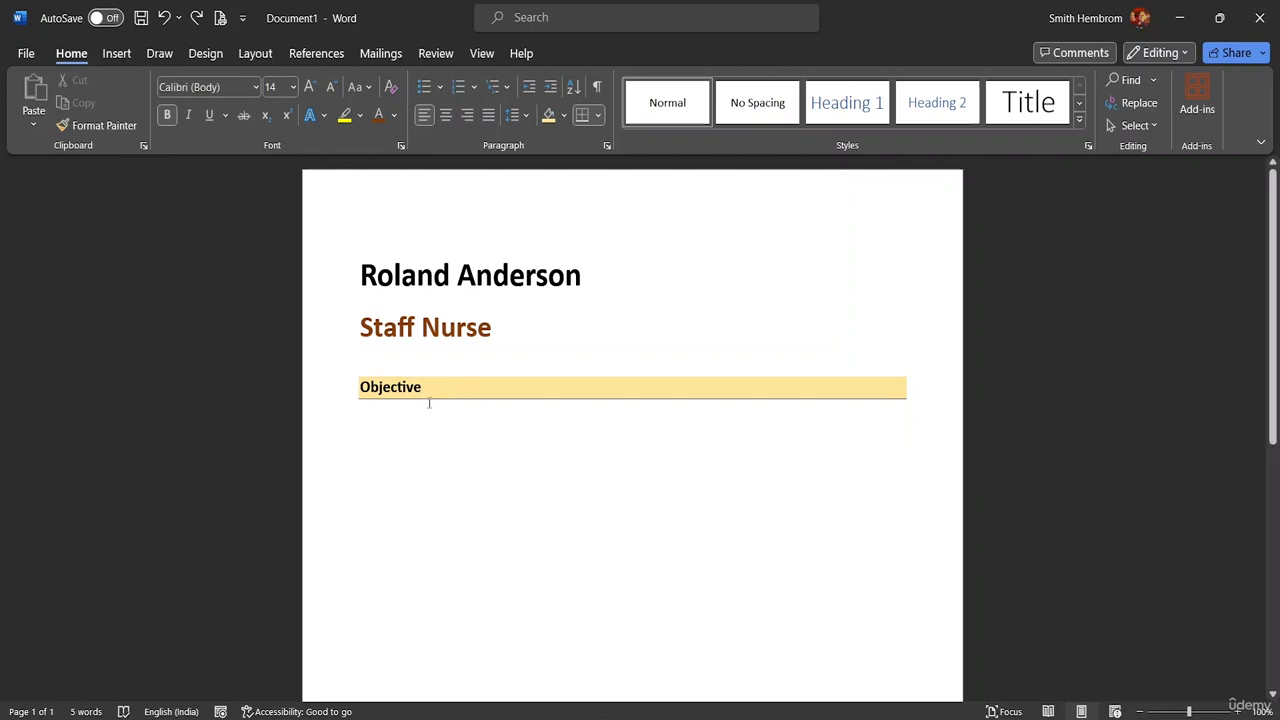
# Step: Place the insertion point on the unshaded blank line below the "Objective" heading
pyautogui.click(363, 422)
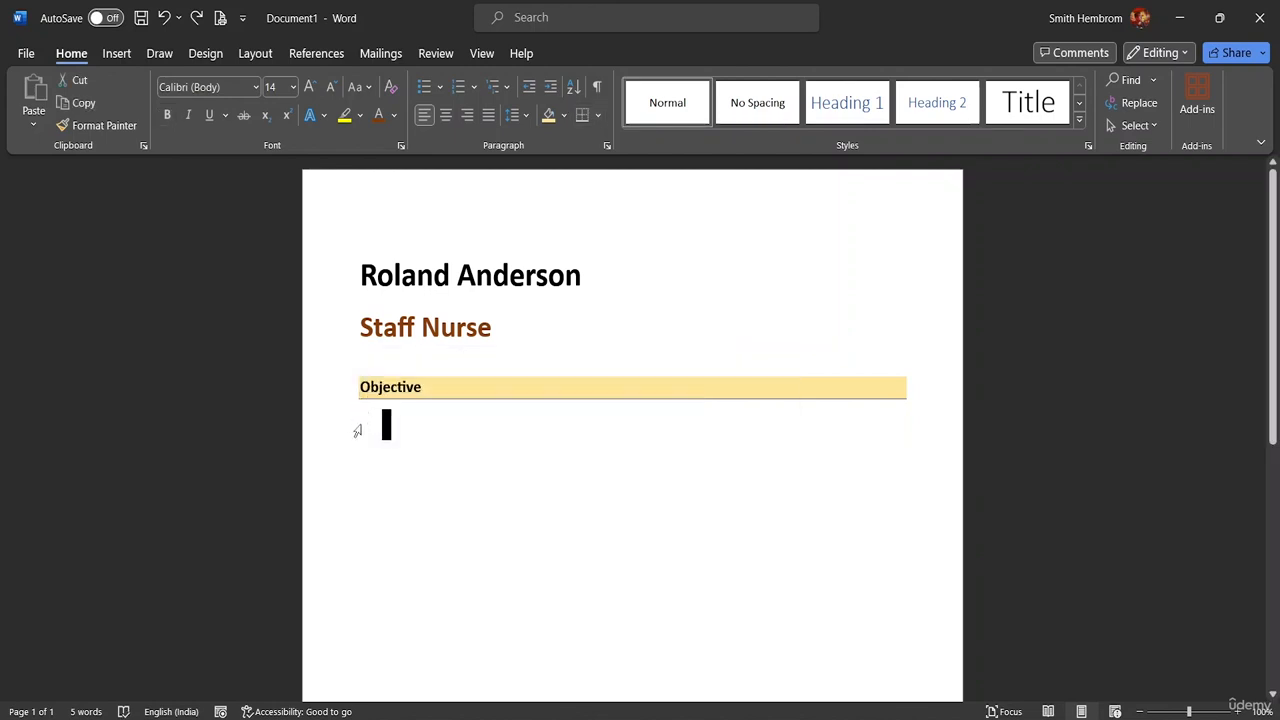
pyautogui.click(390, 418)
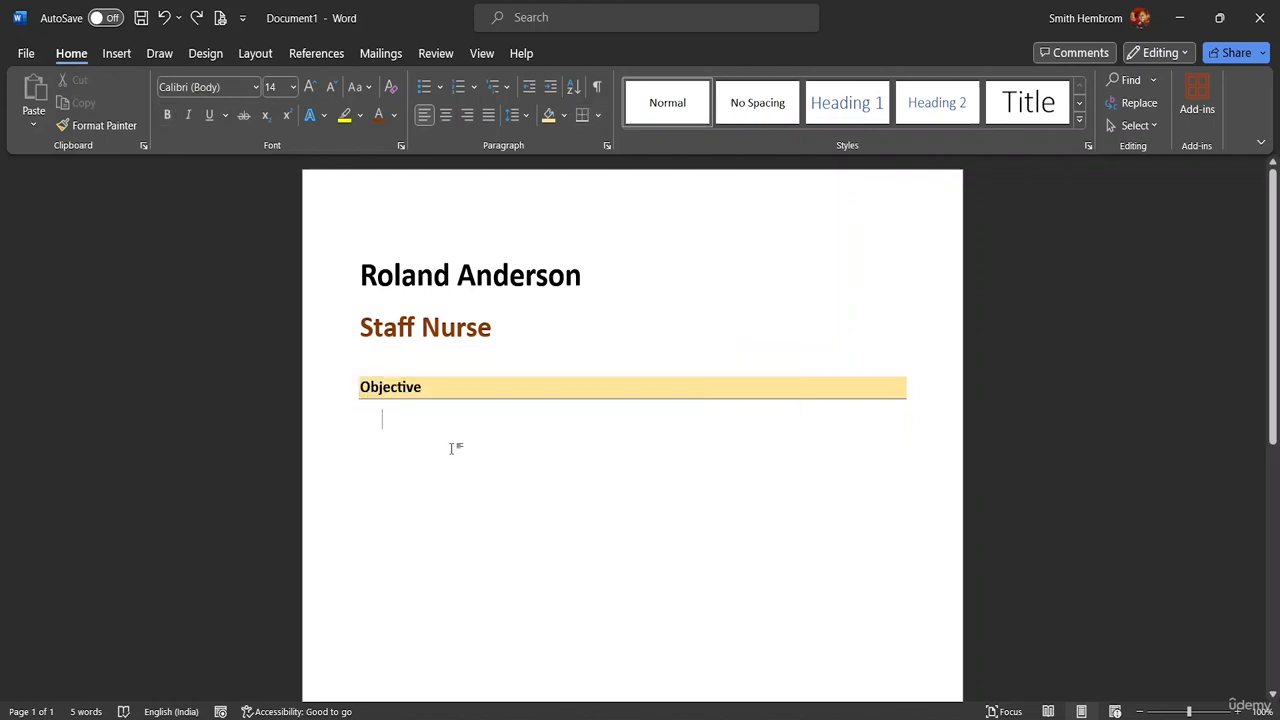
pyautogui.click(363, 418)
pyautogui.click(395, 427)
# Step: Switch to the web browser and search Google for "objective for a job"
pyautogui.click(660, 719)
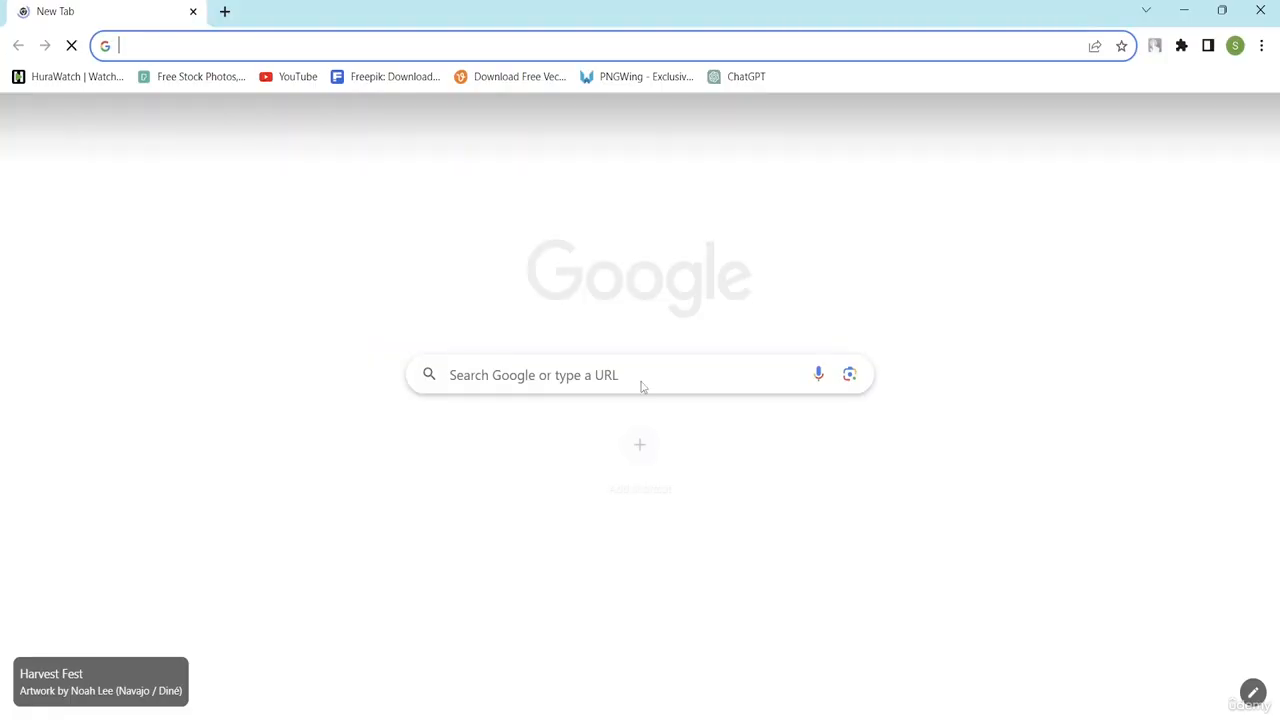
pyautogui.click(496, 365)
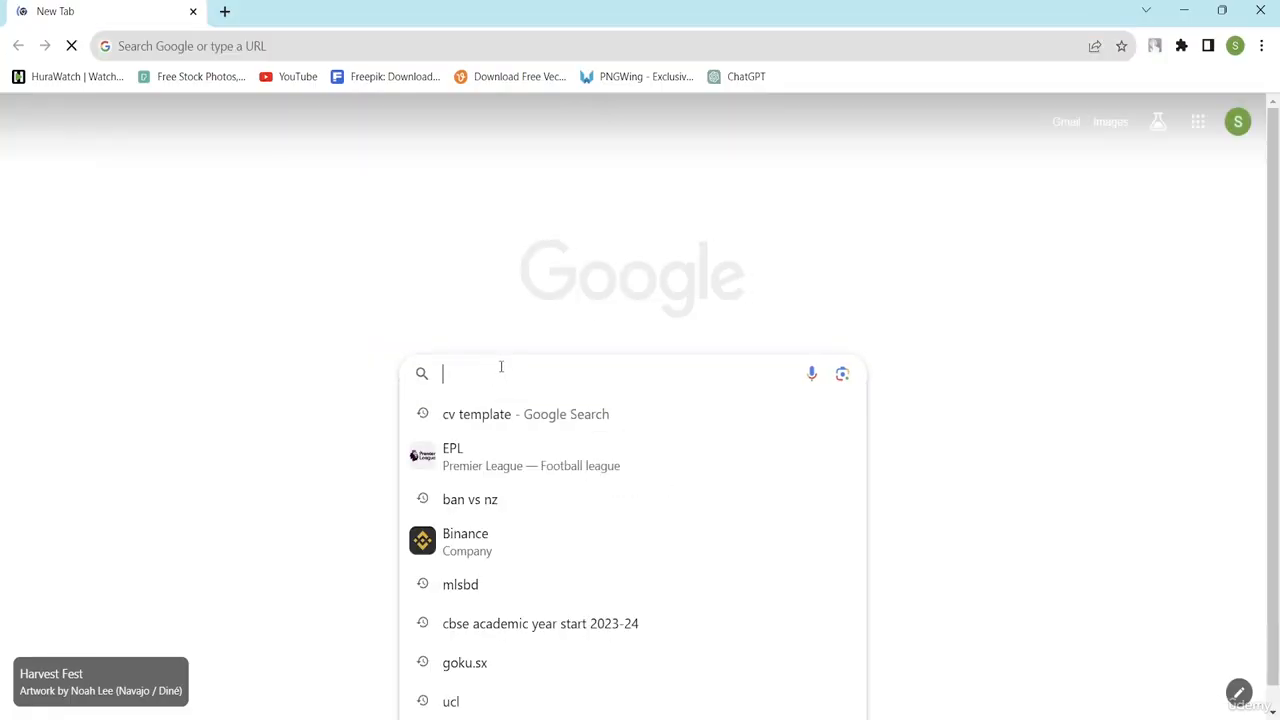
pyautogui.write('ob')
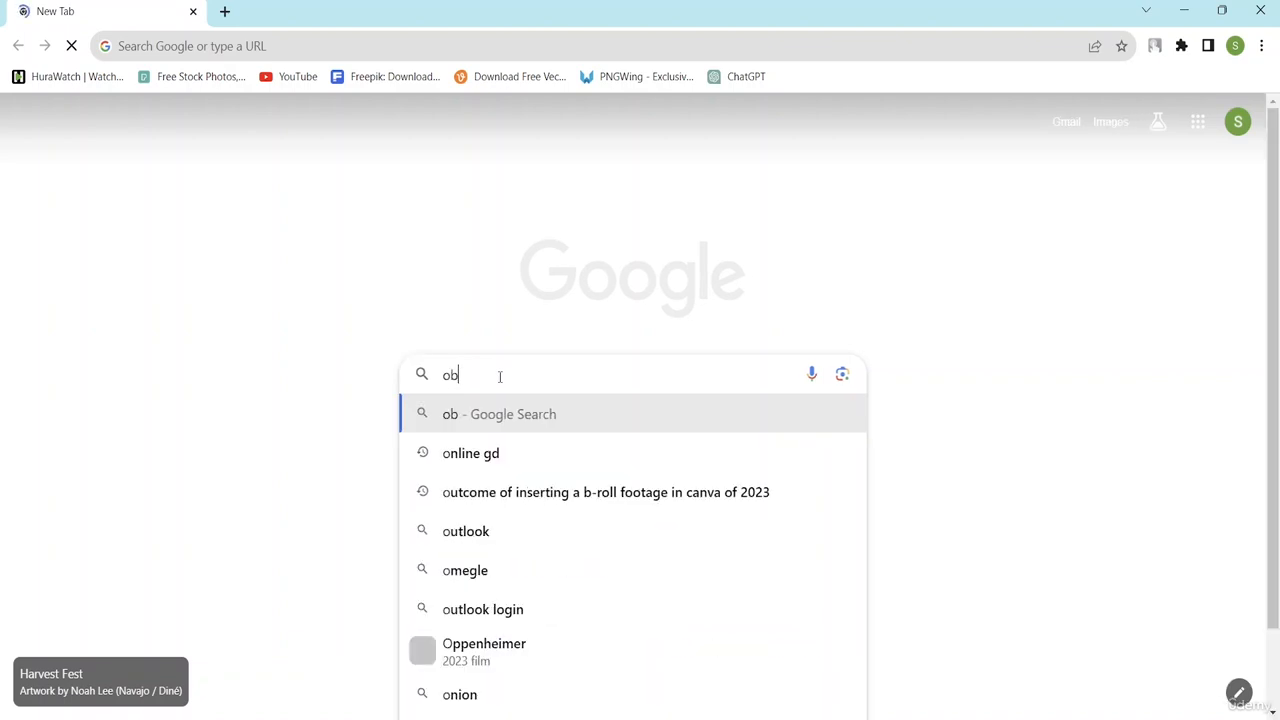
pyautogui.write('jectiv')
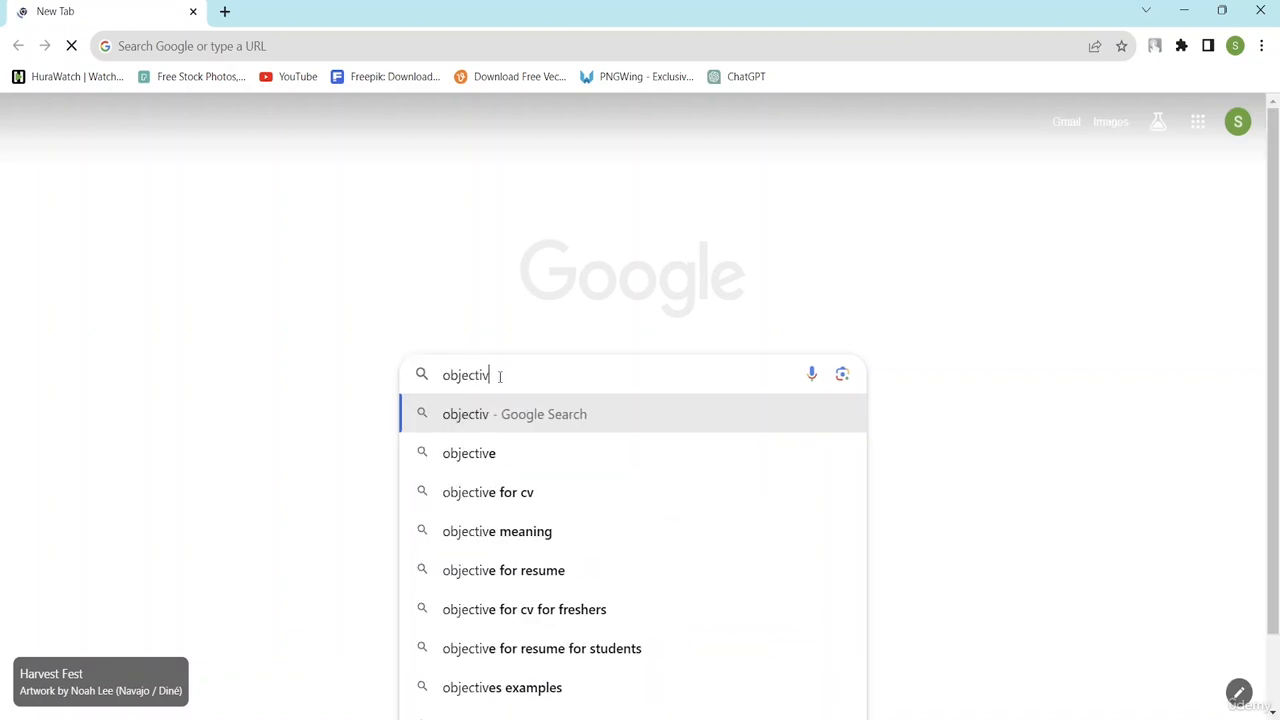
pyautogui.write('e for a job')
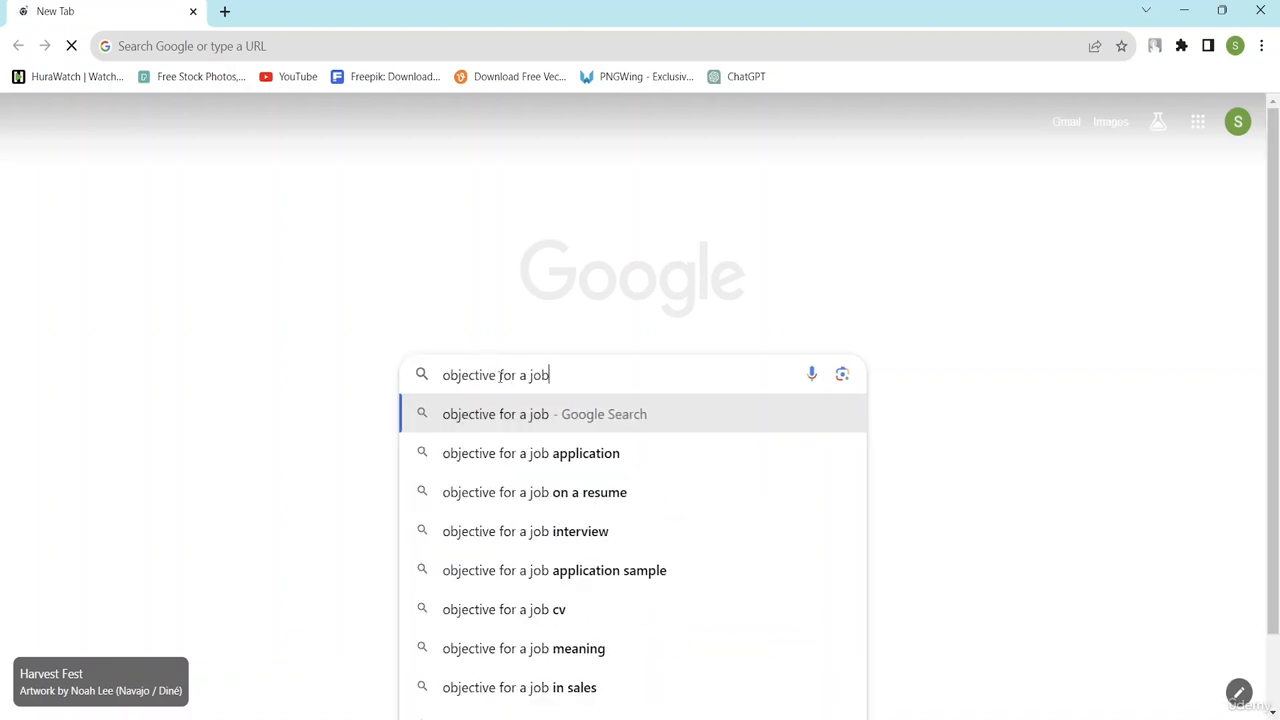
pyautogui.press('Return')
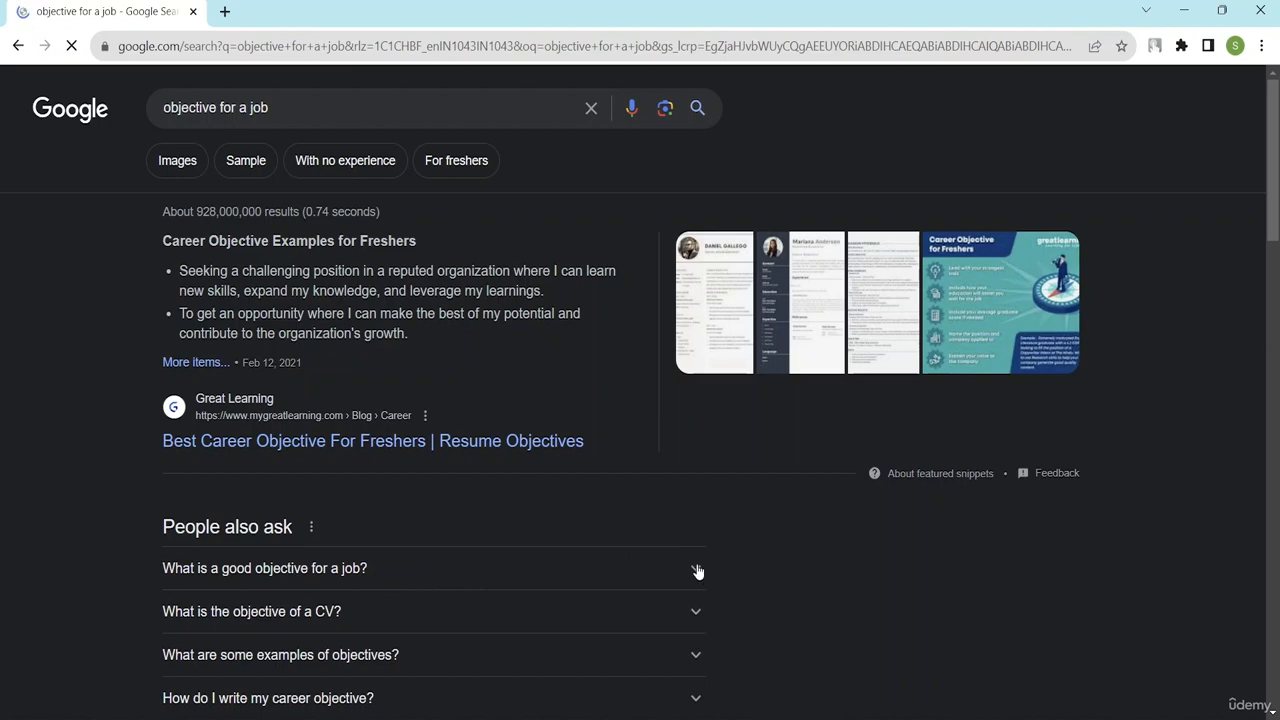
# Step: Expand the question "What is a good objective for a job?" and copy its example objective text, from "To secure" to "the company."
pyautogui.scroll(-4, 503, 489)
pyautogui.scroll(3, 600, 400)
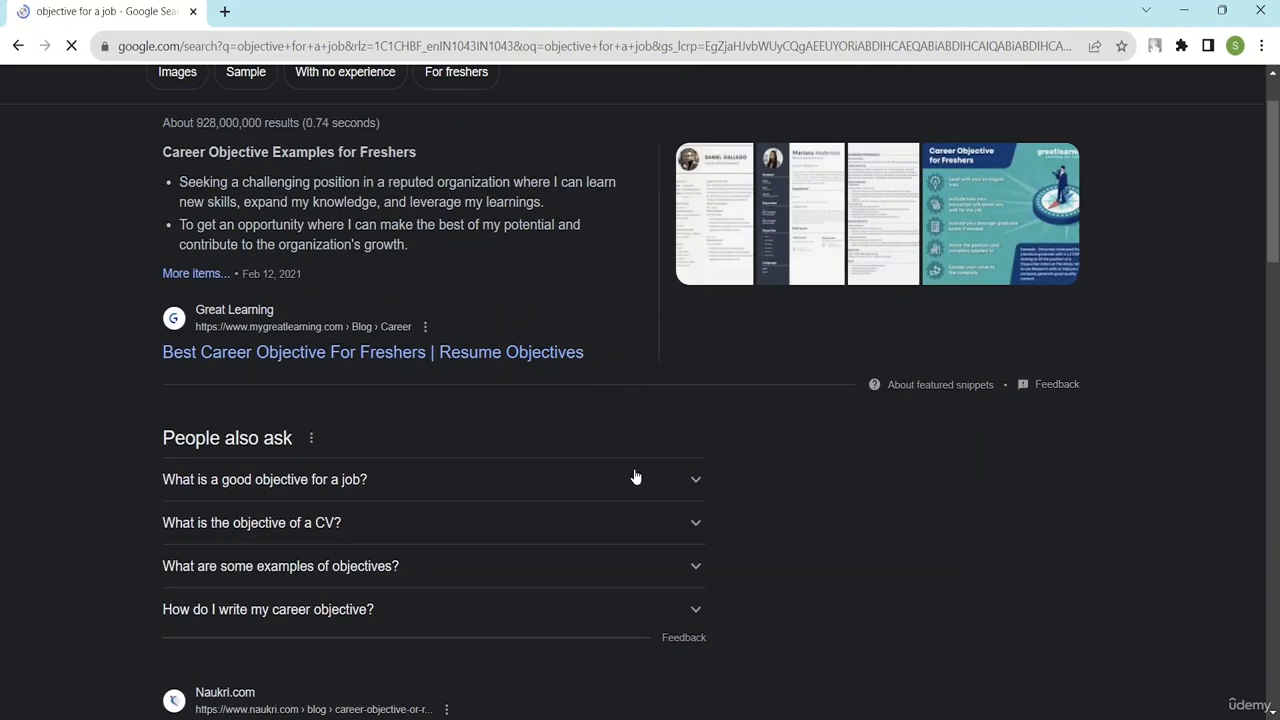
pyautogui.click(697, 490)
pyautogui.scroll(-2, 560, 515)
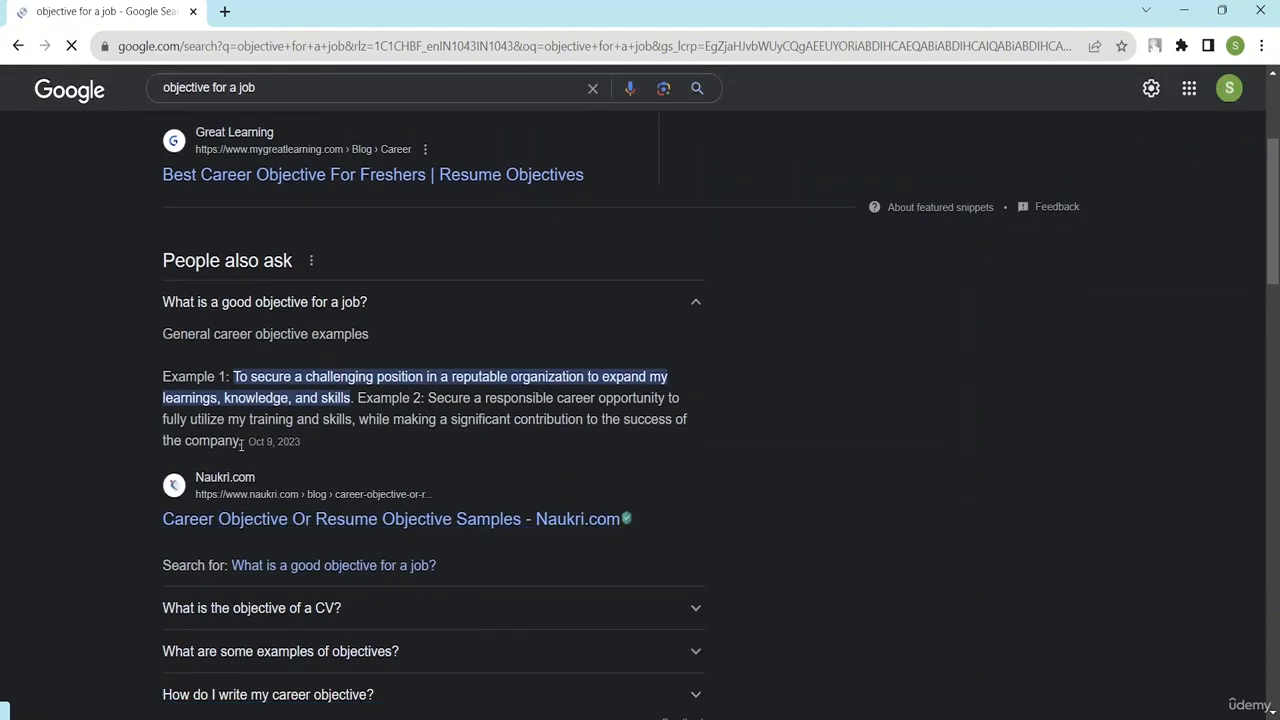
pyautogui.moveTo(243, 449); pyautogui.dragTo(234, 380)
pyautogui.hotkey('ctrl', 'c')
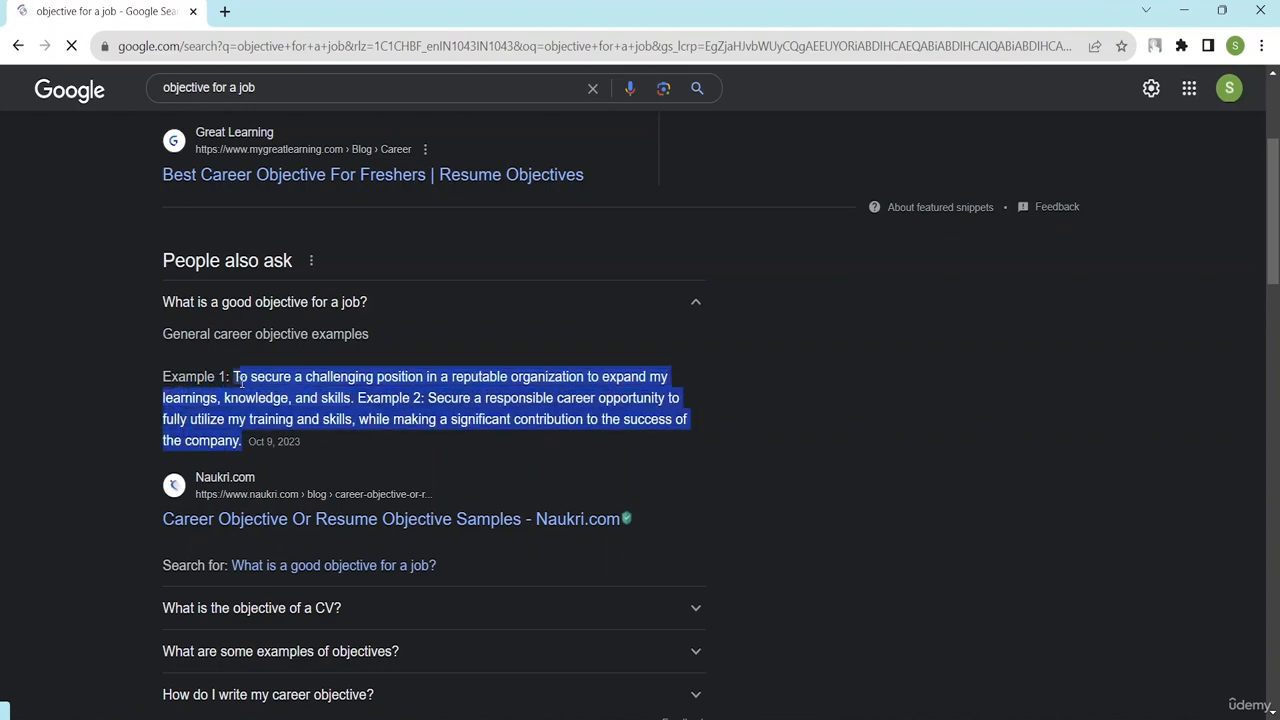
# Step: Switch back to the CV in Word and add a small leading space before the "Objective" heading text
pyautogui.click(417, 488)
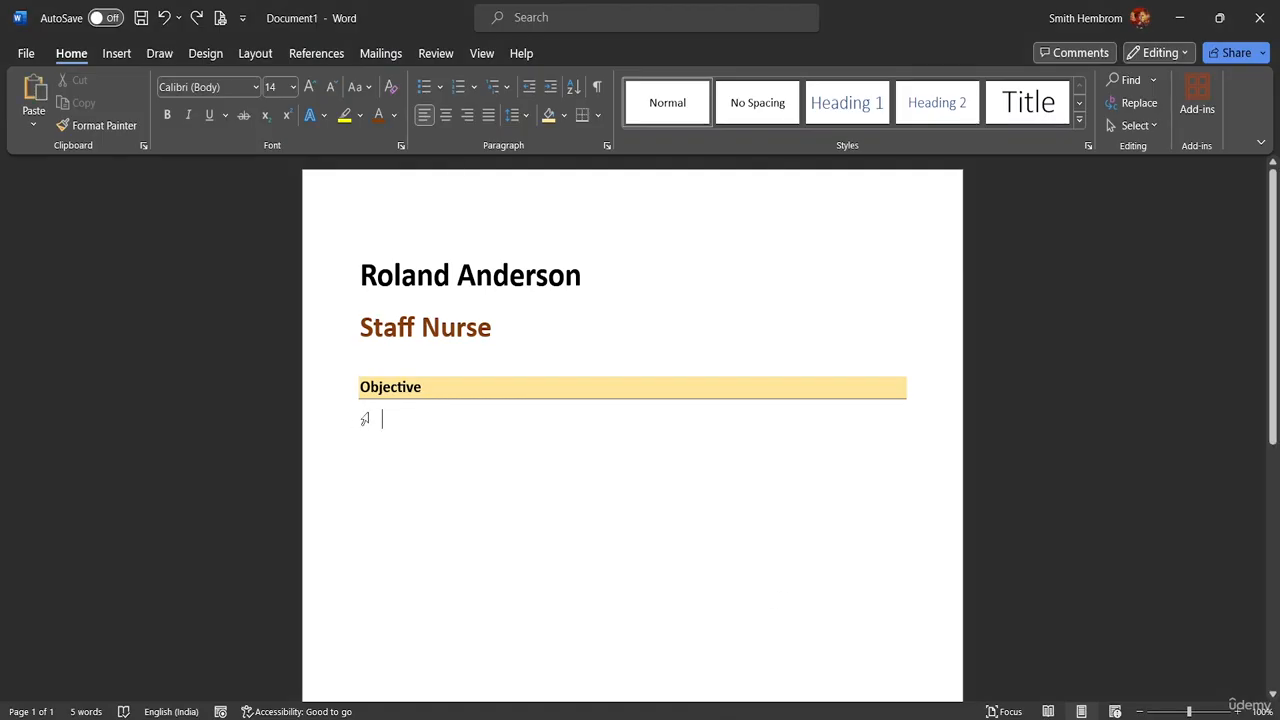
pyautogui.click(358, 420)
pyautogui.click(377, 422)
pyautogui.press('BackSpace')
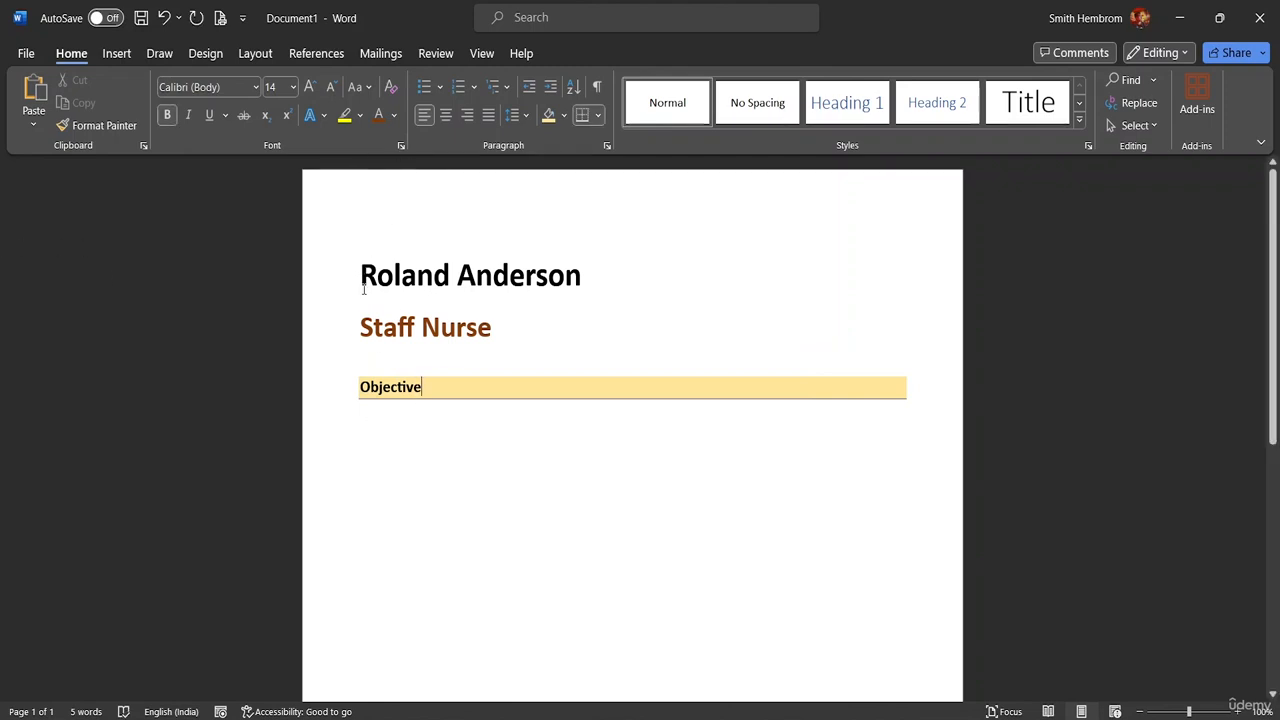
pyautogui.click(359, 387)
pyautogui.keyDown('shift'); pyautogui.click(364, 423); pyautogui.keyUp('shift')
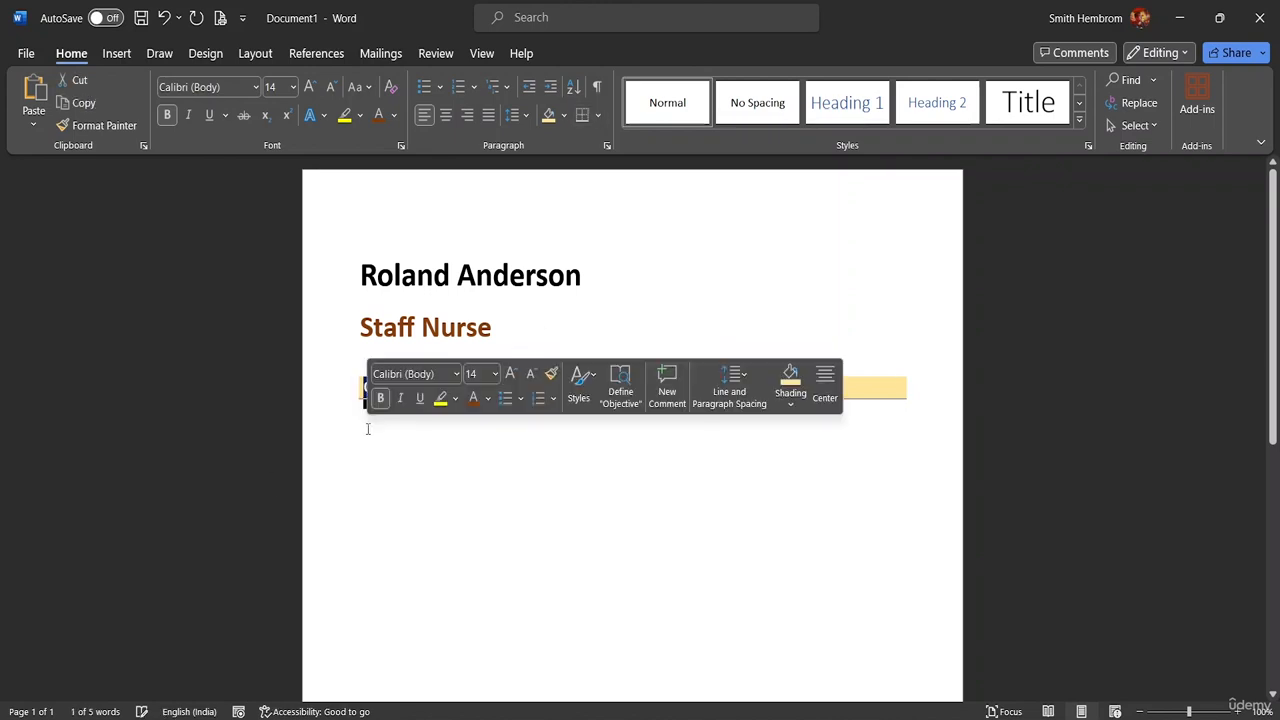
pyautogui.click(459, 457)
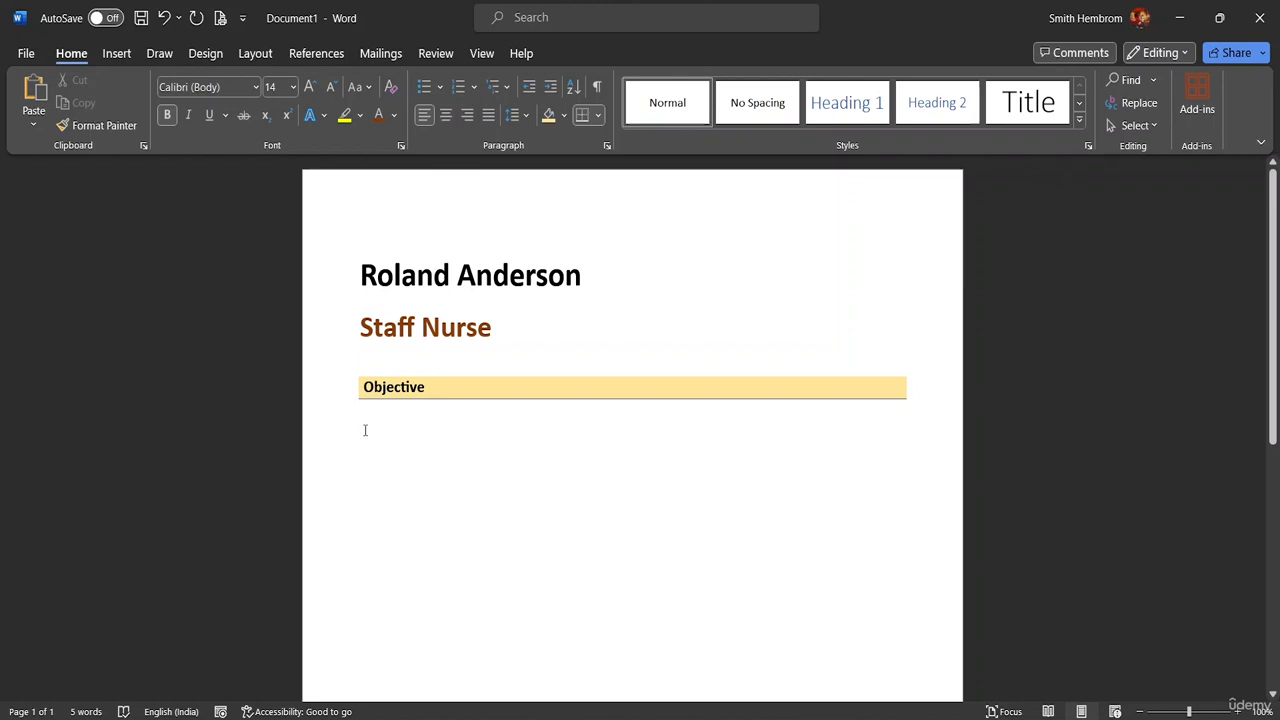
# Step: Paste the copied objective text on the indented blank line below the "Objective" heading
pyautogui.click(371, 445)
pyautogui.click(427, 463)
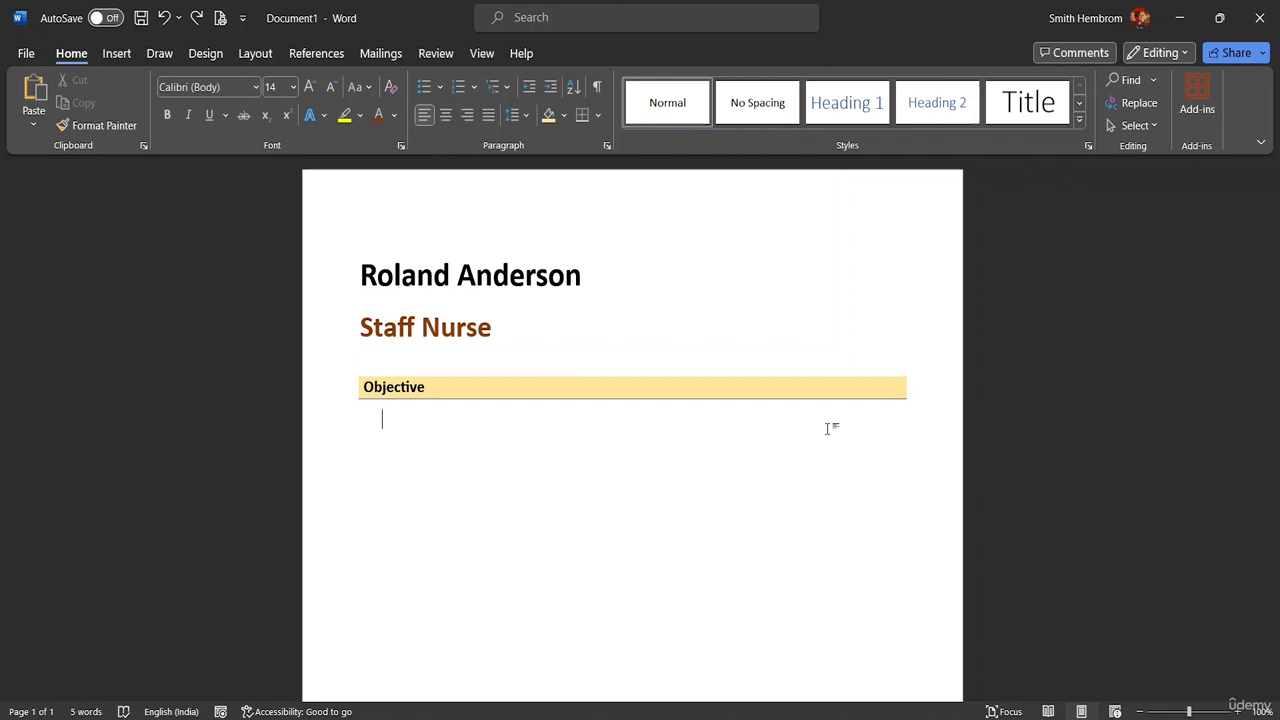
pyautogui.hotkey('ctrl', 'v')
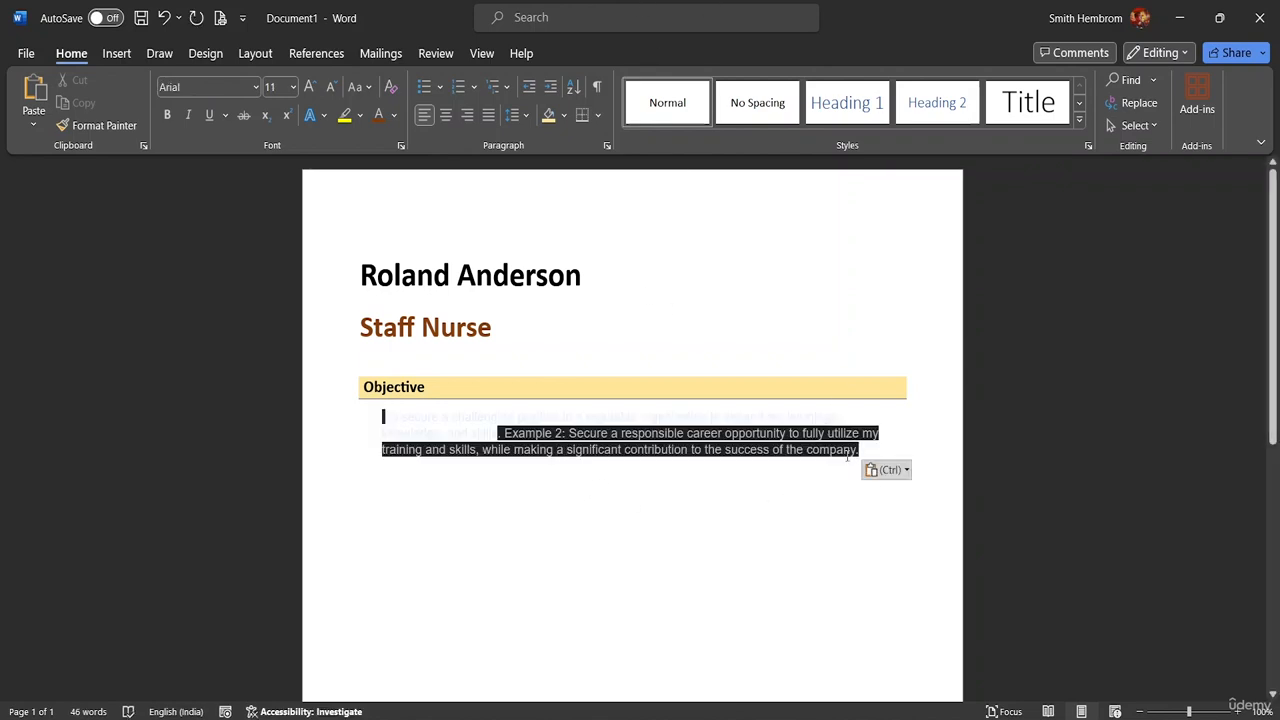
# Step: Set the font colour of the whole pasted objective paragraph to the black theme colour
pyautogui.moveTo(864, 451); pyautogui.dragTo(376, 434)
pyautogui.moveTo(864, 451); pyautogui.dragTo(383, 417)
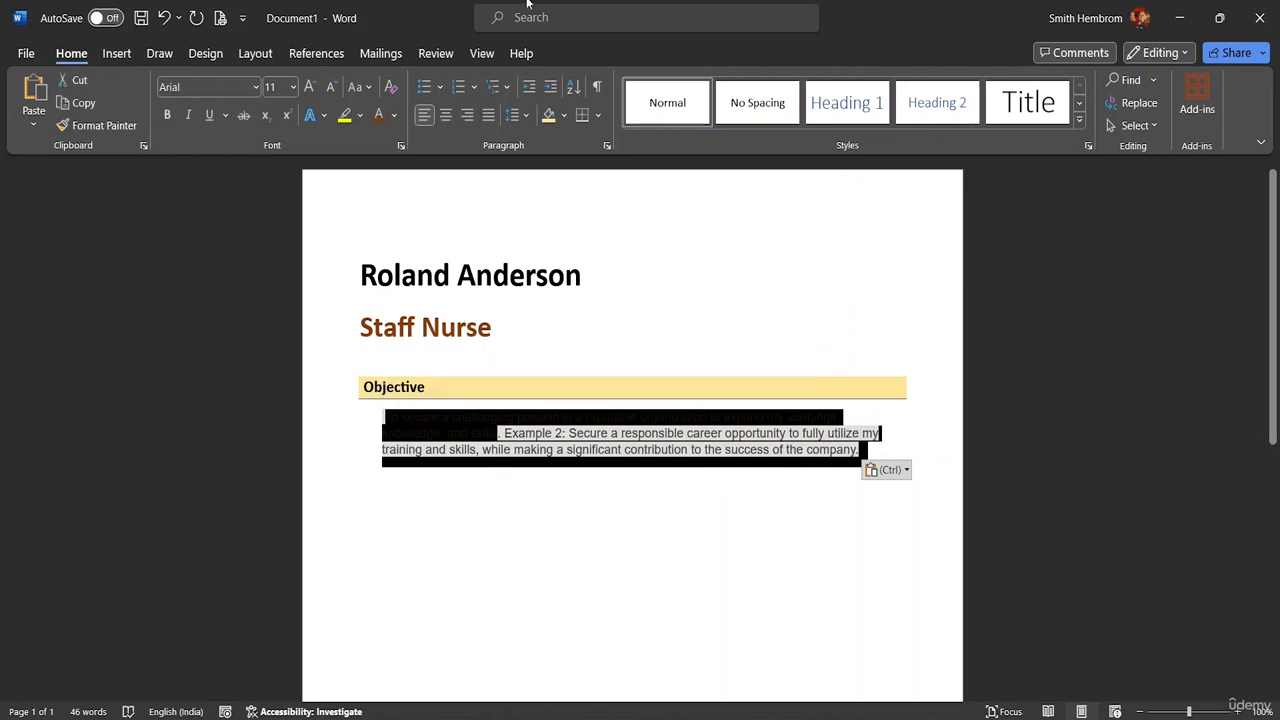
pyautogui.click(395, 116)
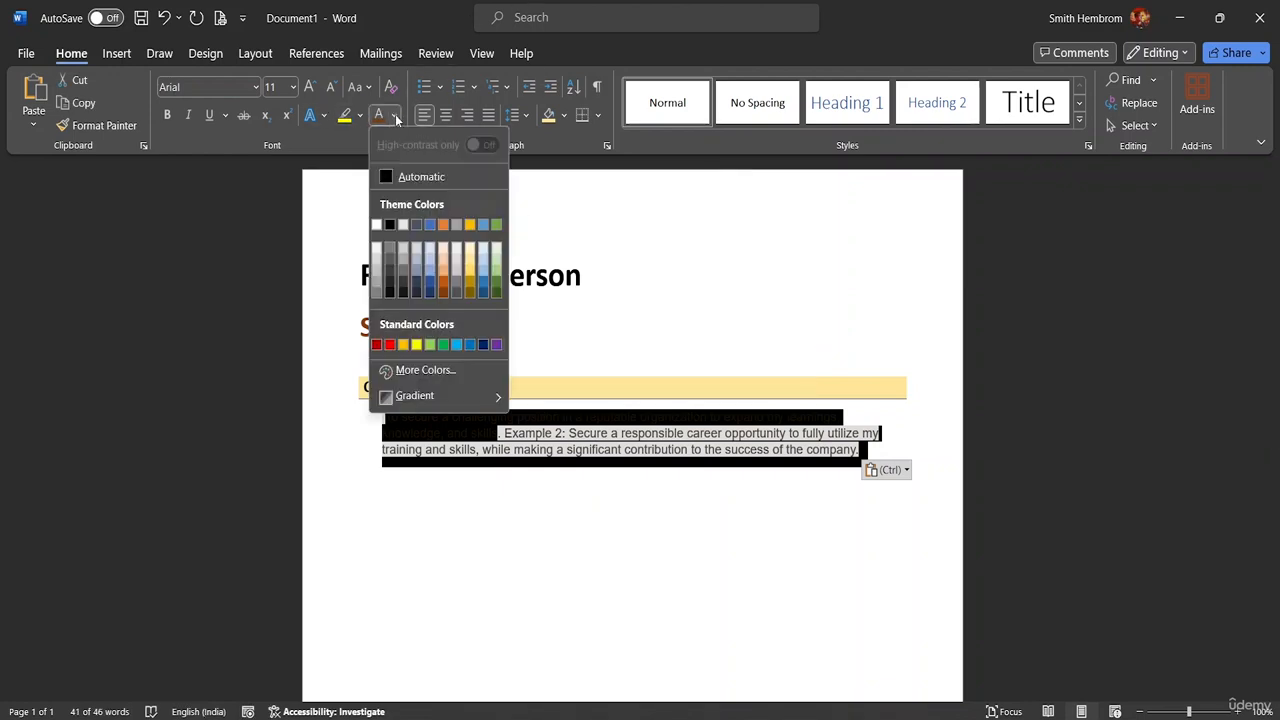
pyautogui.click(393, 226)
pyautogui.click(500, 494)
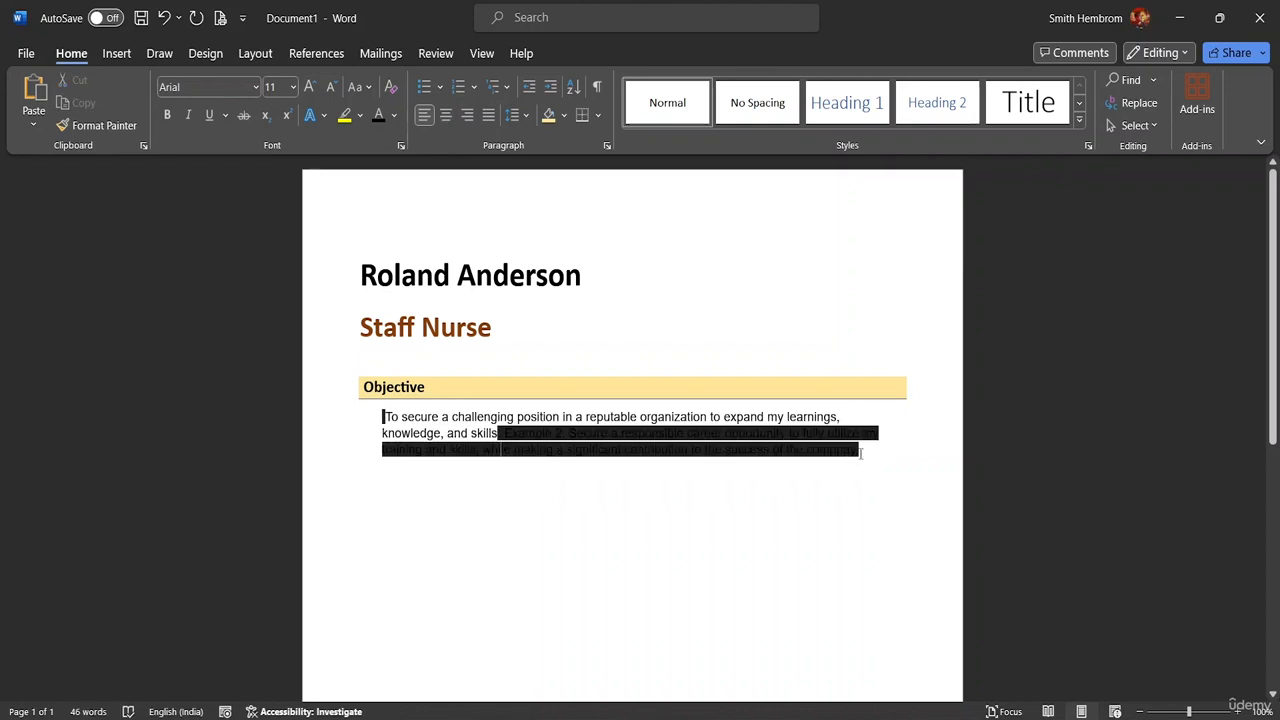
# Step: Shade the dark part of the objective paragraph, from "Example 2" to "the company.", with White, Background 1
pyautogui.moveTo(860, 453)
pyautogui.mouseDown()
pyautogui.moveTo(450, 438)
pyautogui.moveTo(507, 437)
pyautogui.mouseUp()
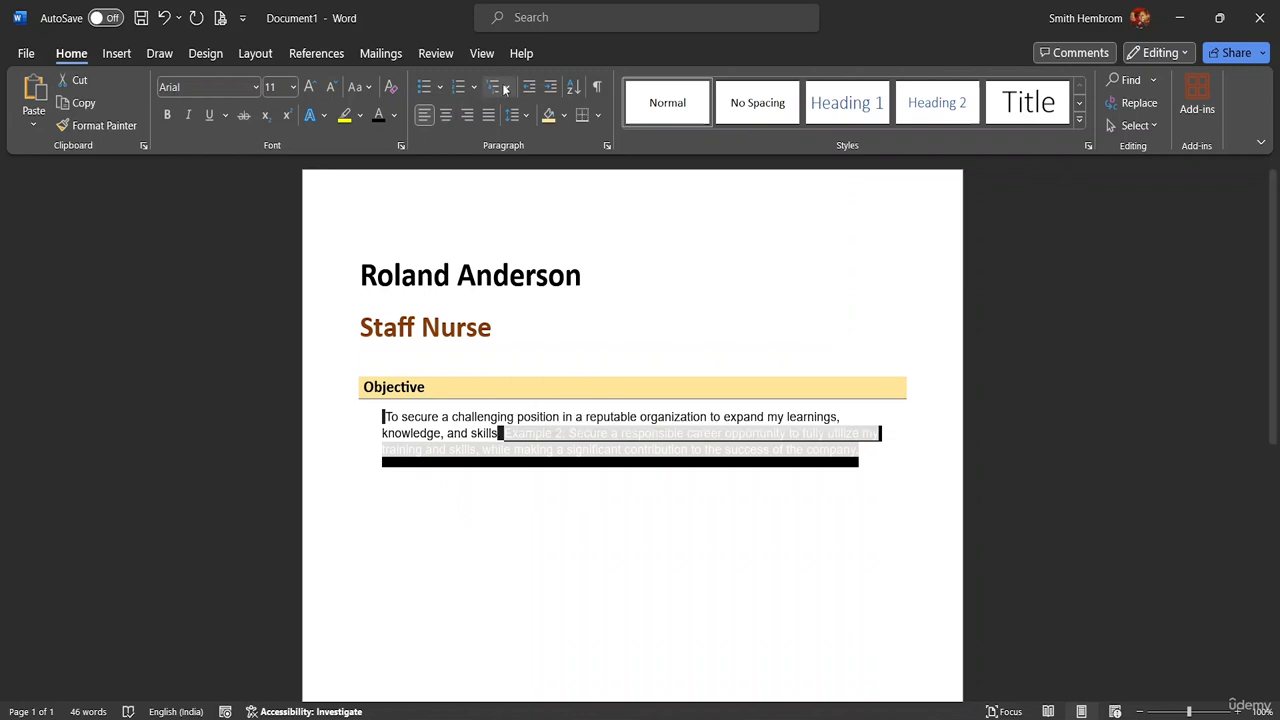
pyautogui.click(563, 115)
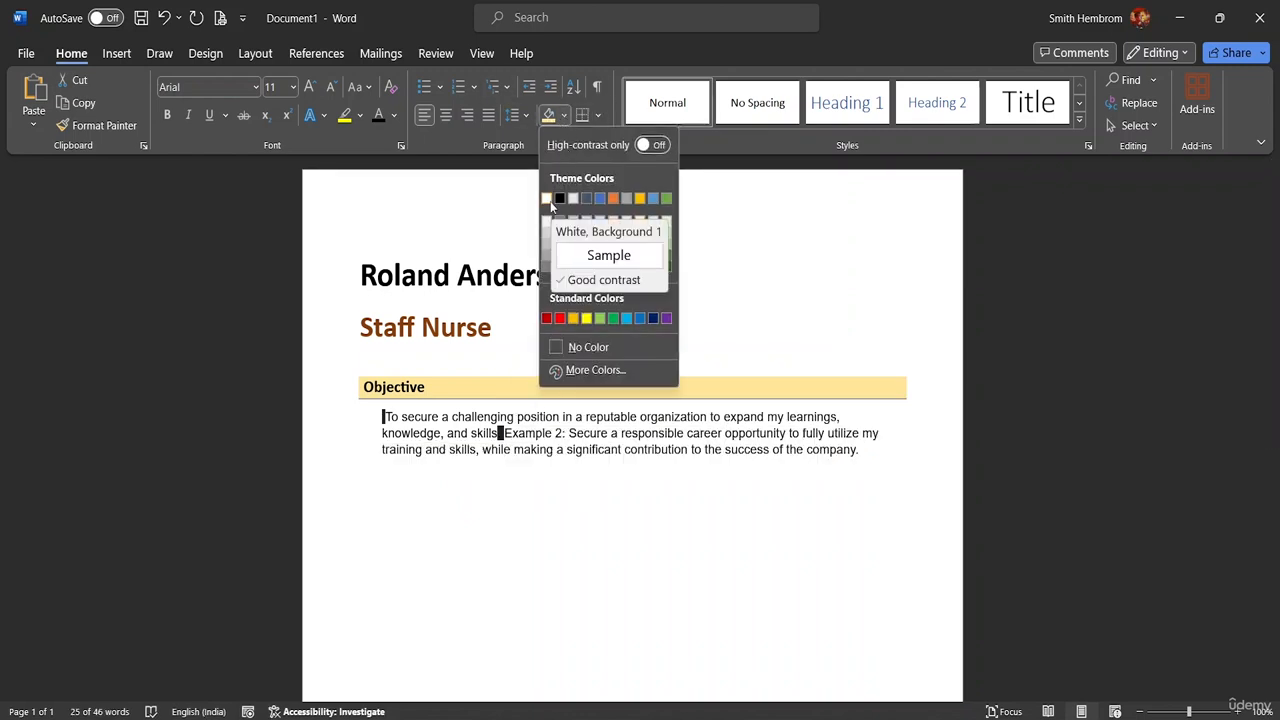
pyautogui.click(548, 200)
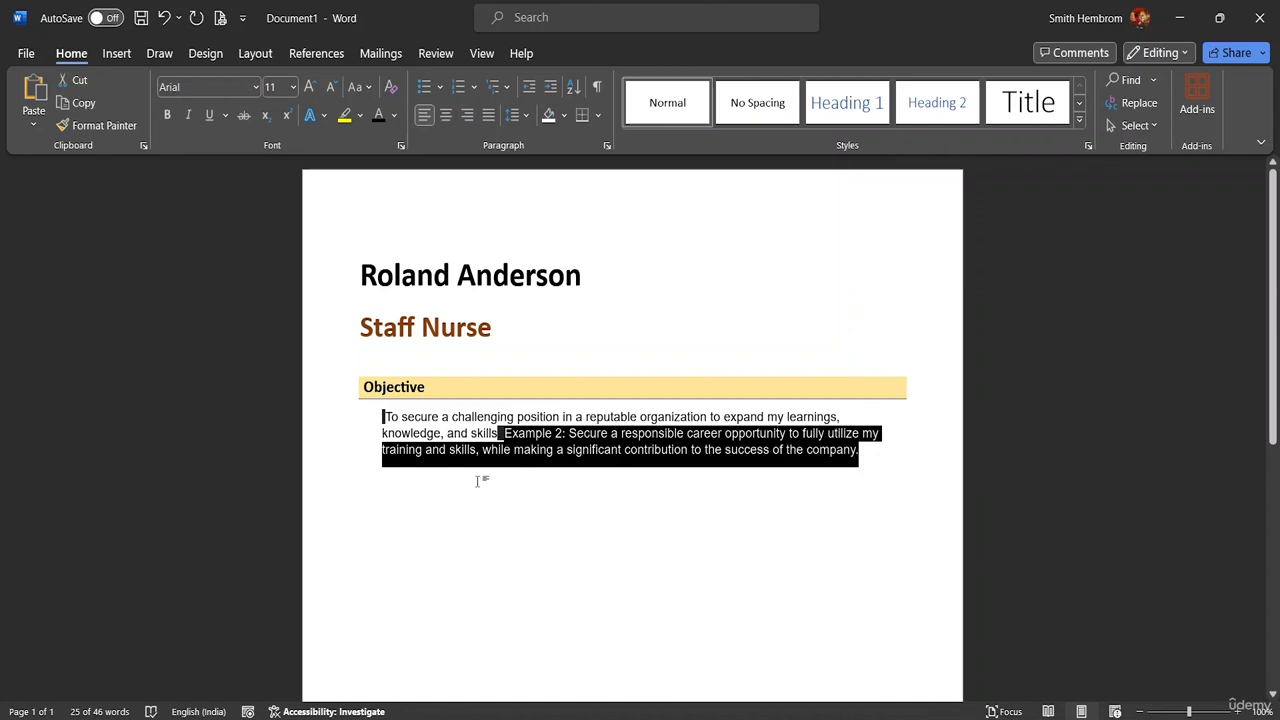
pyautogui.click(478, 480)
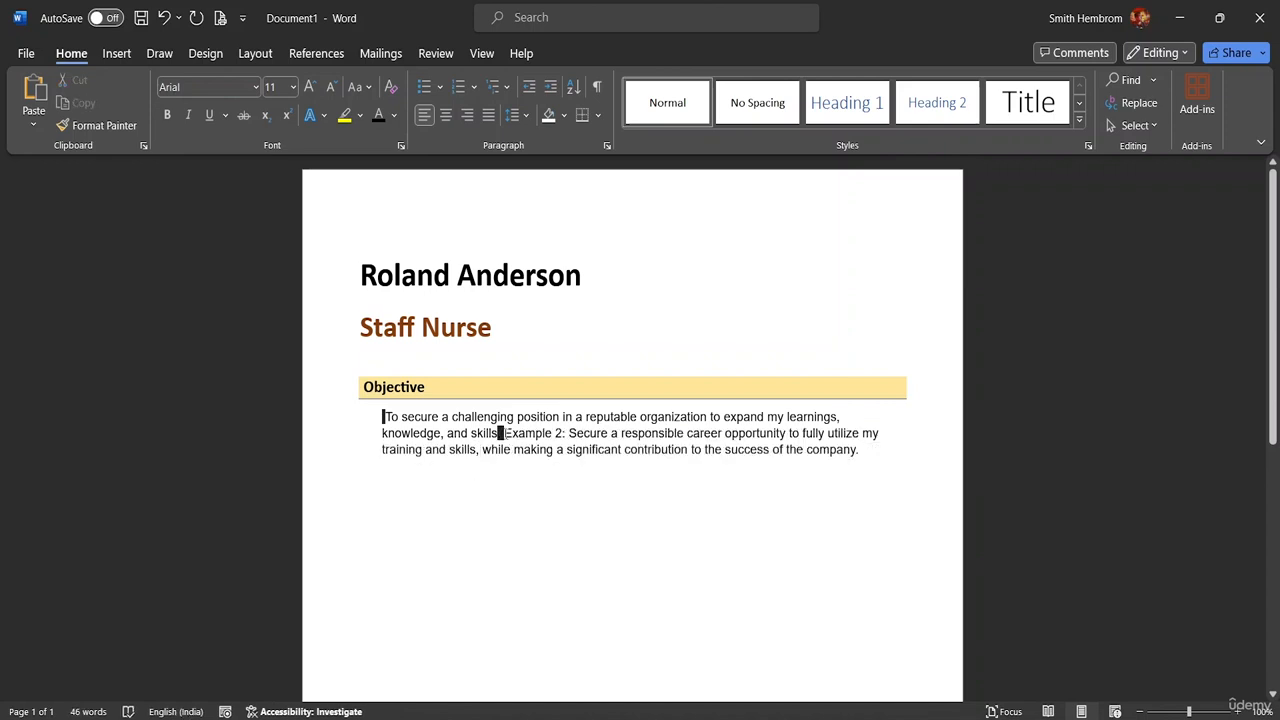
# Step: Delete the remaining dark-shaded characters before "Example 2" and at the start of the objective paragraph
pyautogui.press('BackSpace')
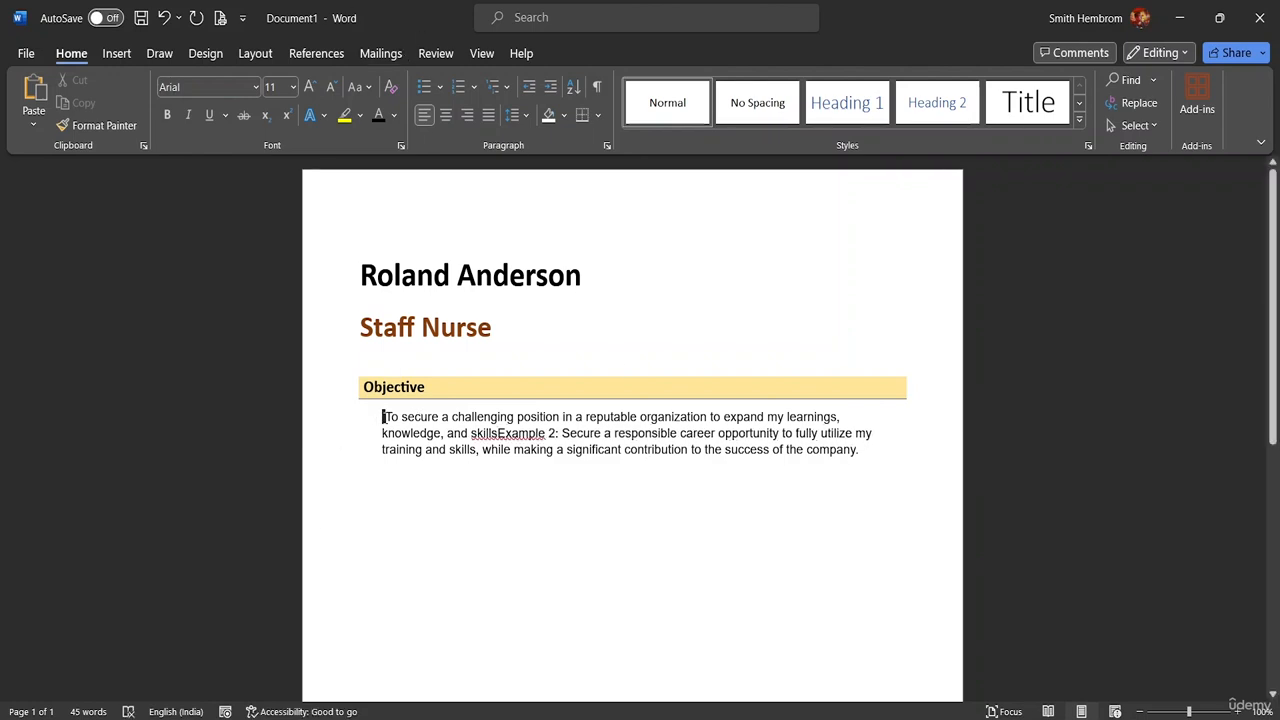
pyautogui.press('Delete')
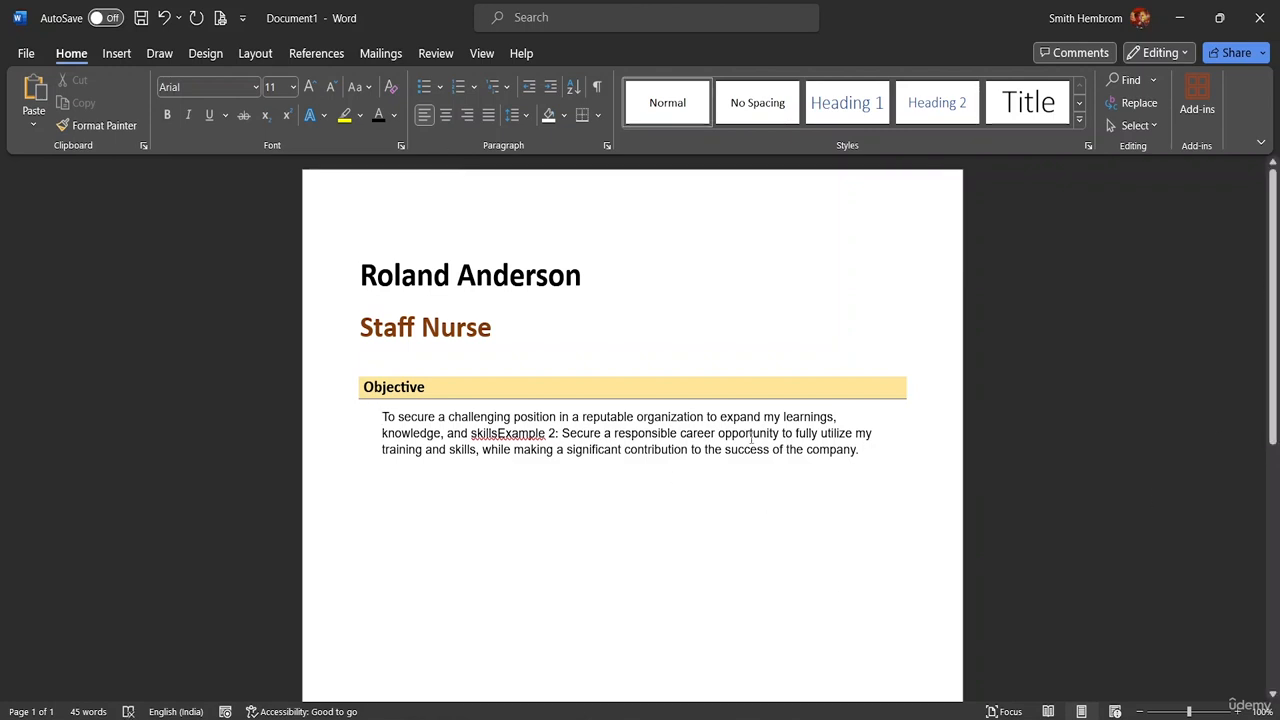
pyautogui.click(386, 388)
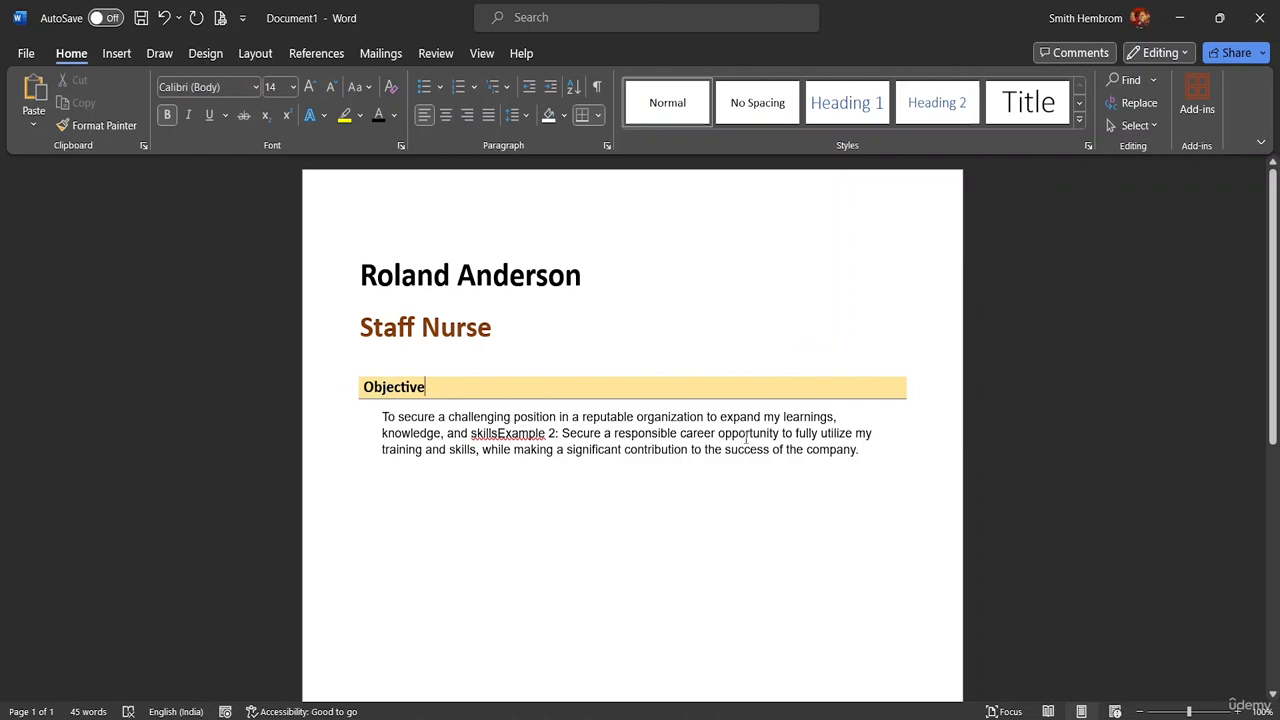
pyautogui.click(909, 488)
pyautogui.click(1134, 125)
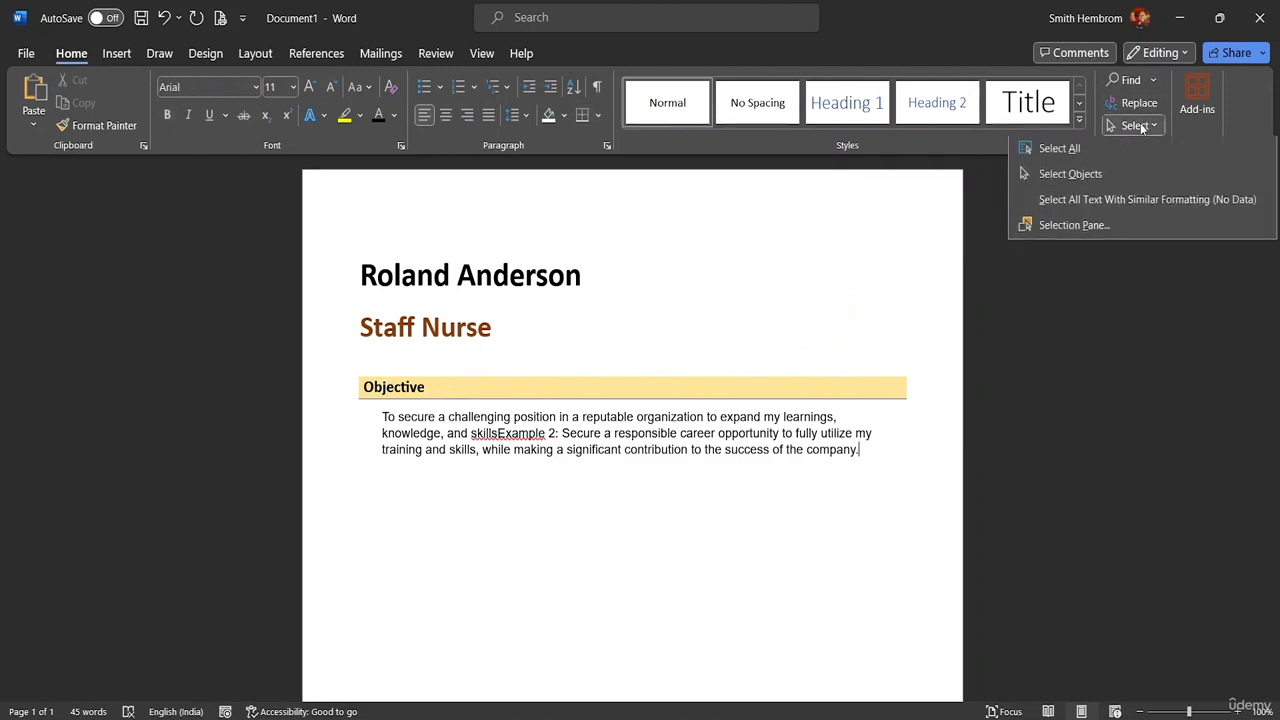
pyautogui.click(1090, 175)
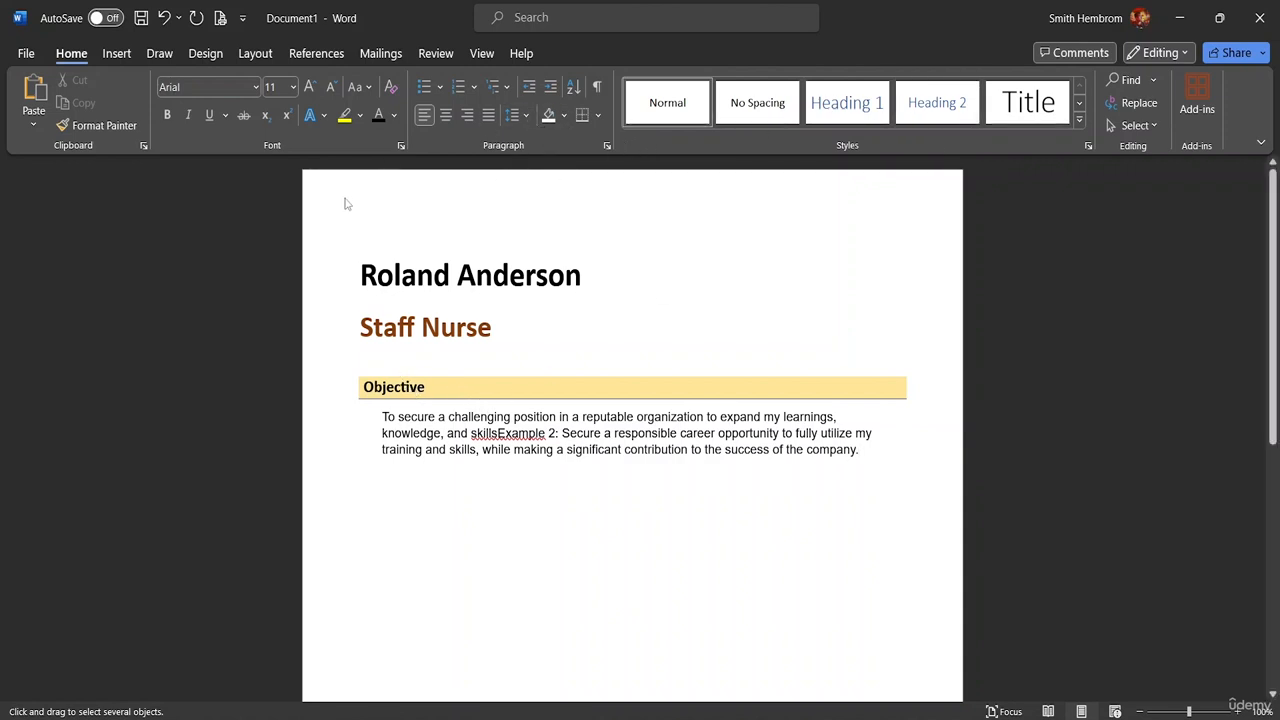
pyautogui.click(1152, 127)
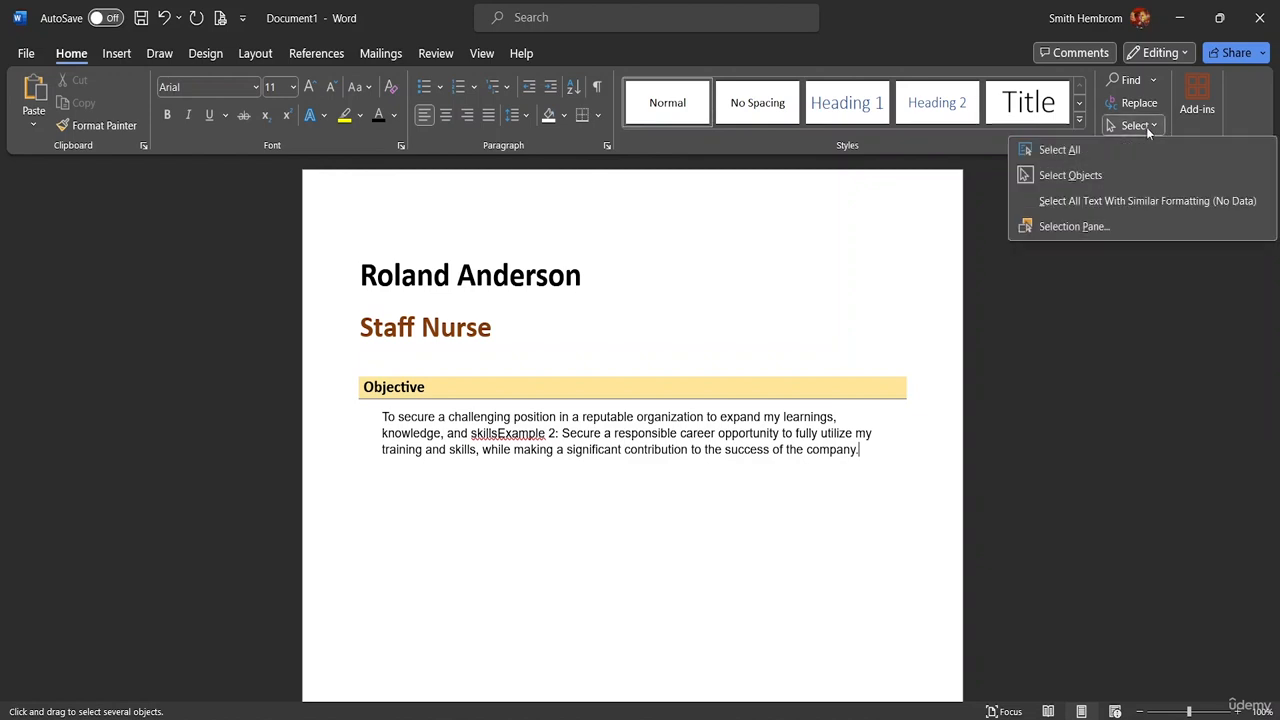
pyautogui.click(1105, 250)
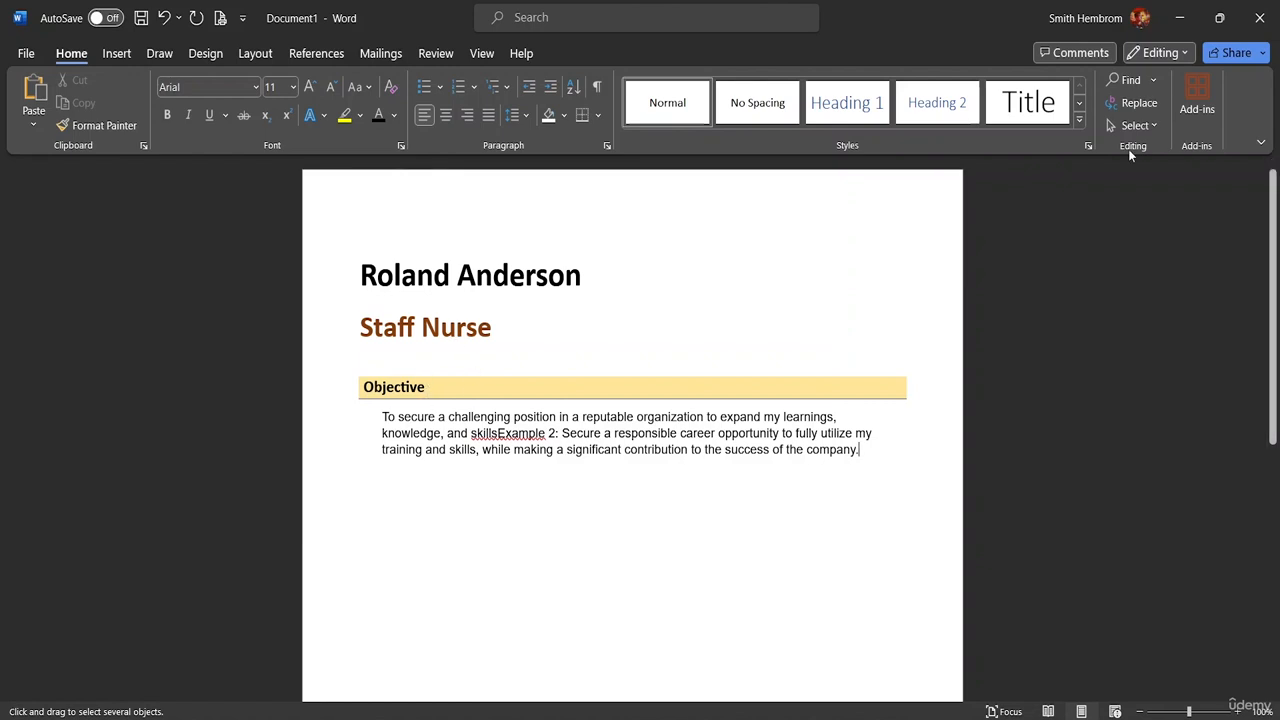
pyautogui.click(1140, 125)
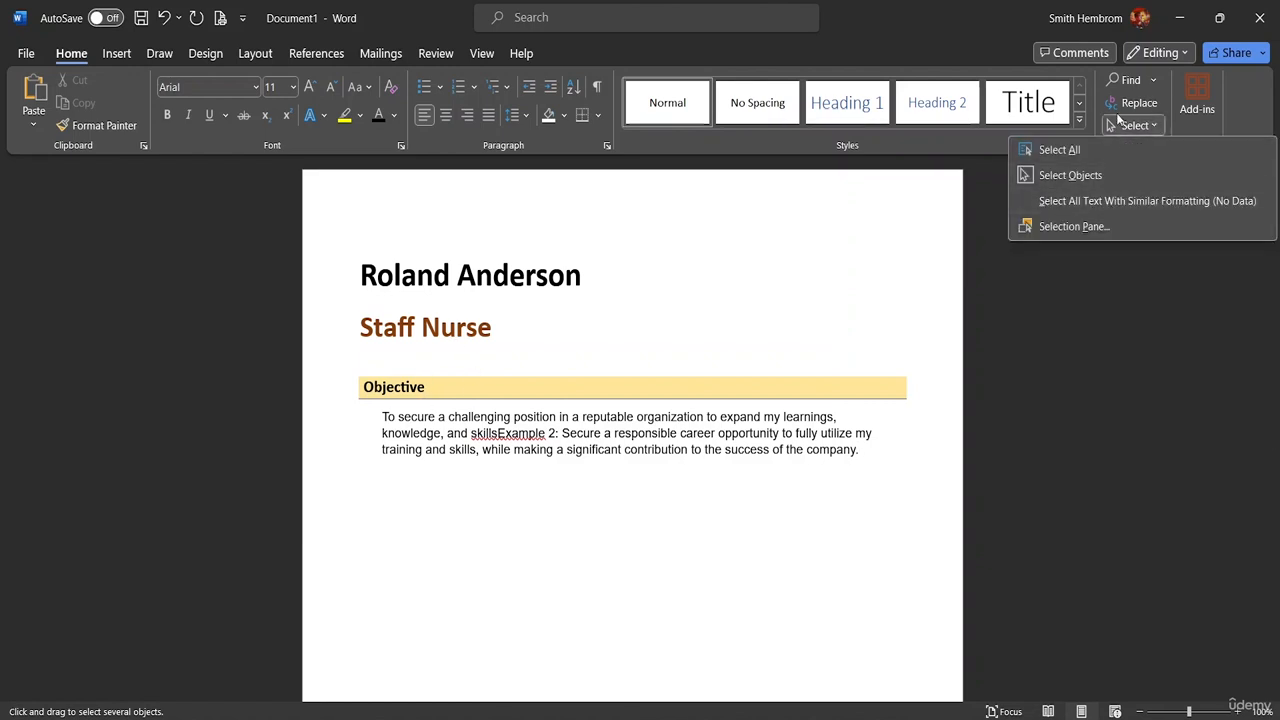
pyautogui.click(1136, 125)
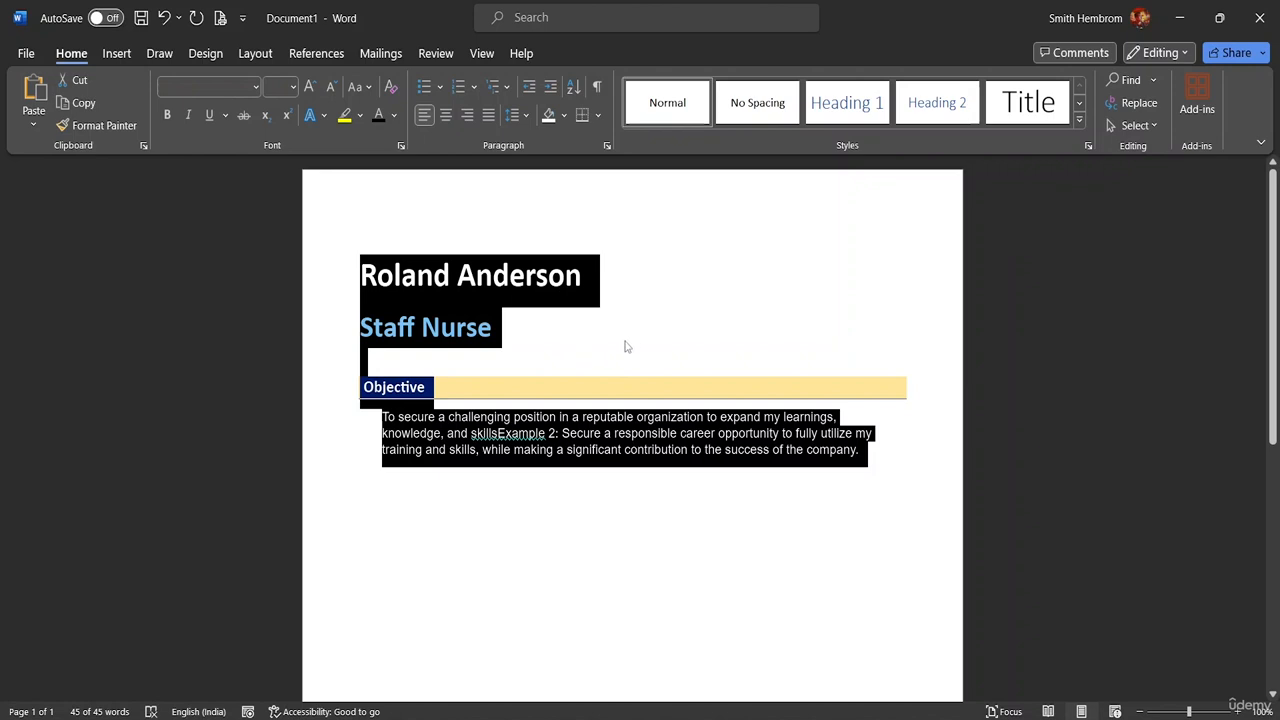
pyautogui.click(383, 420)
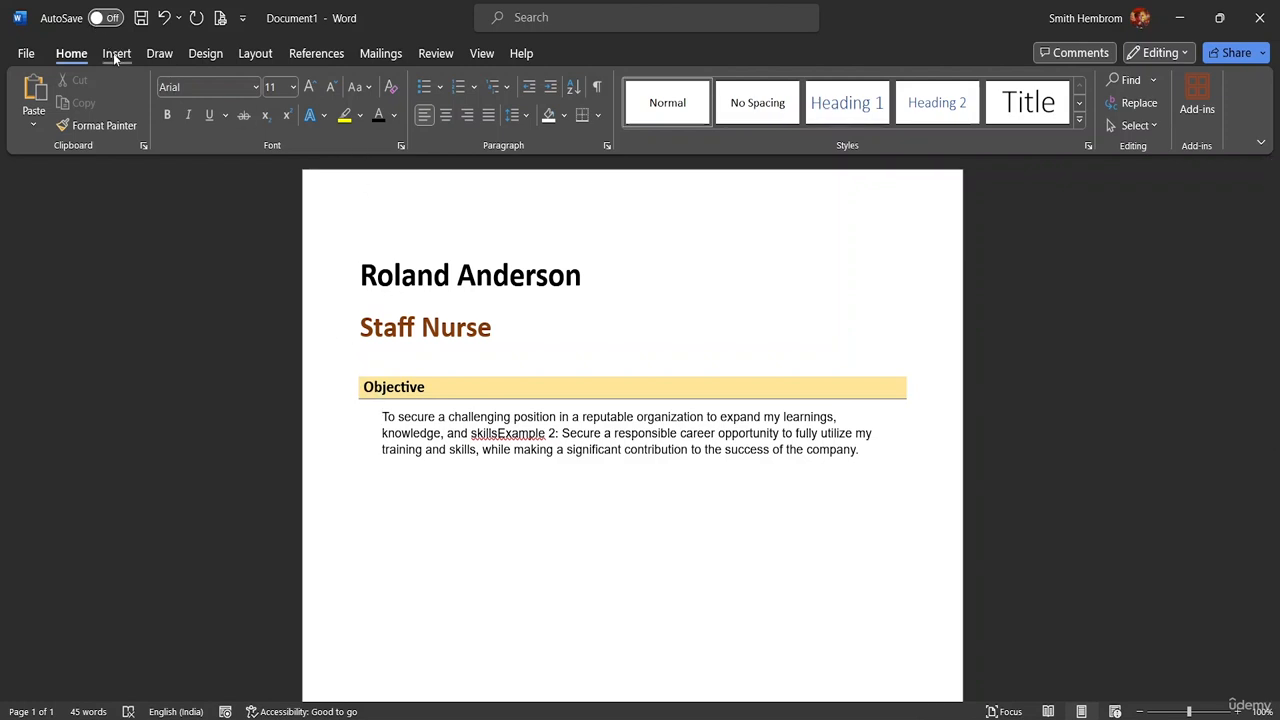
# Step: Apply the Normal margin preset, 2.54 cm on all sides, to the page
pyautogui.click(204, 54)
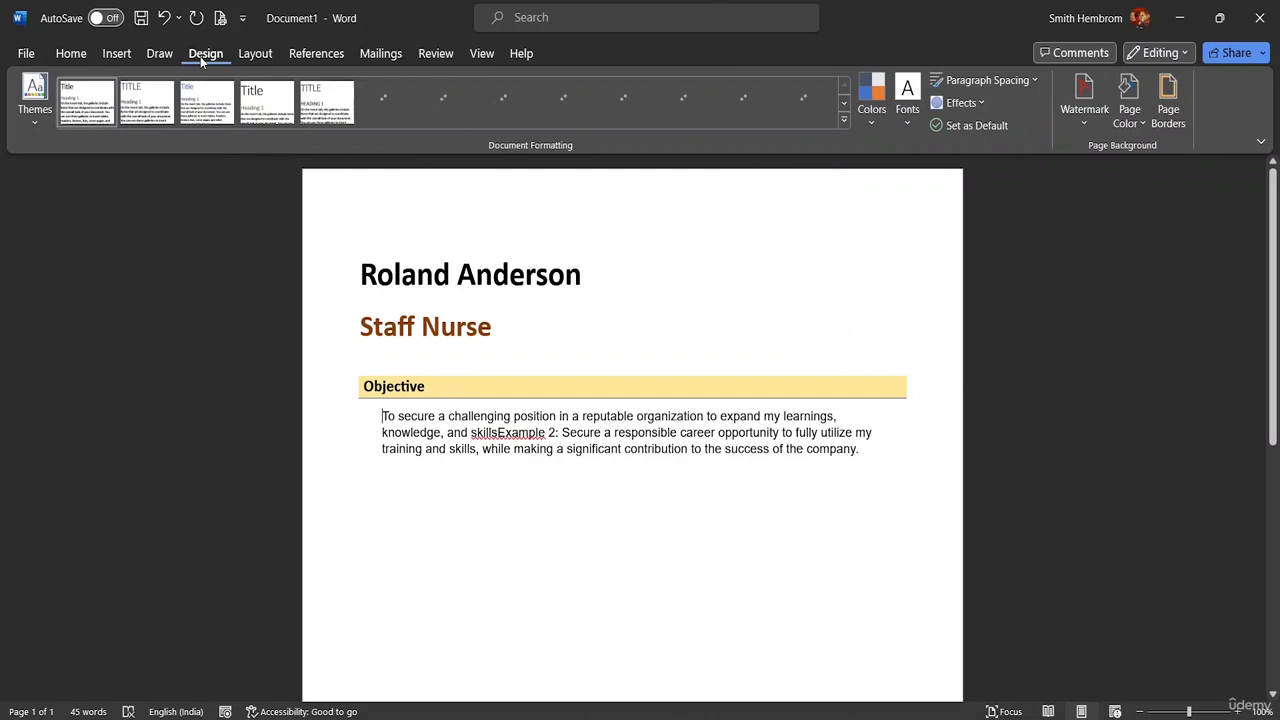
pyautogui.click(251, 54)
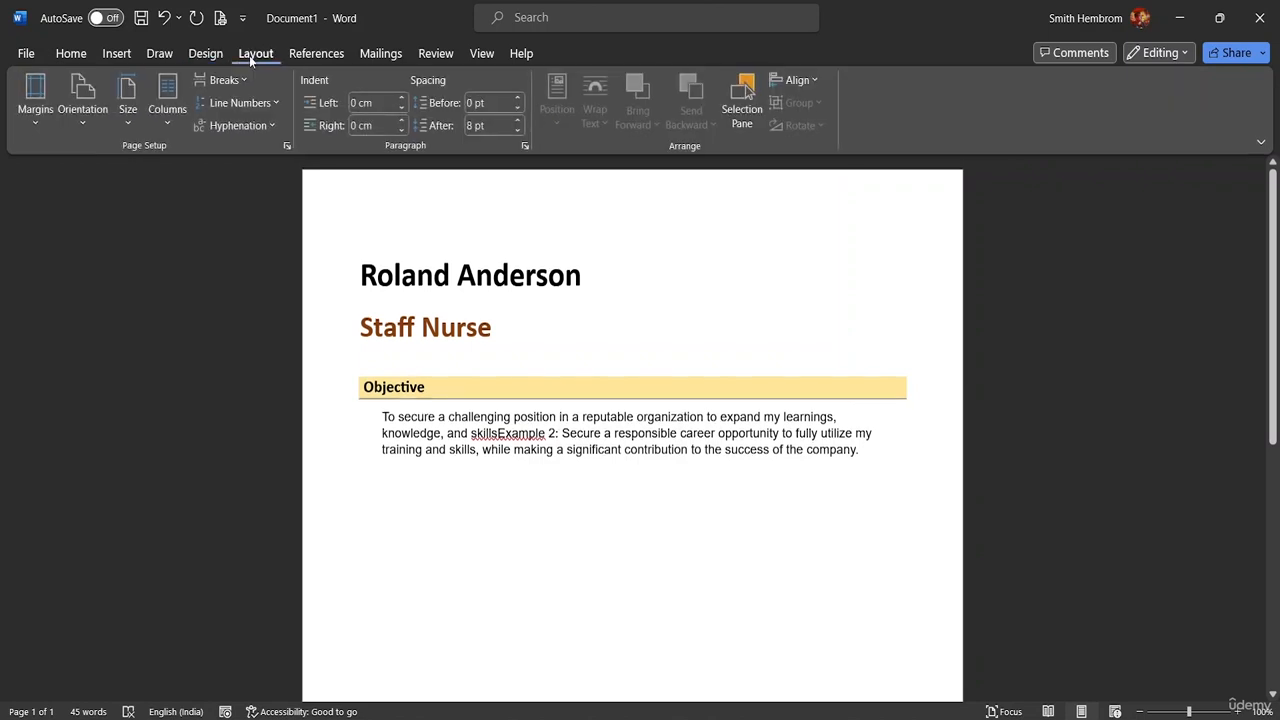
pyautogui.click(36, 122)
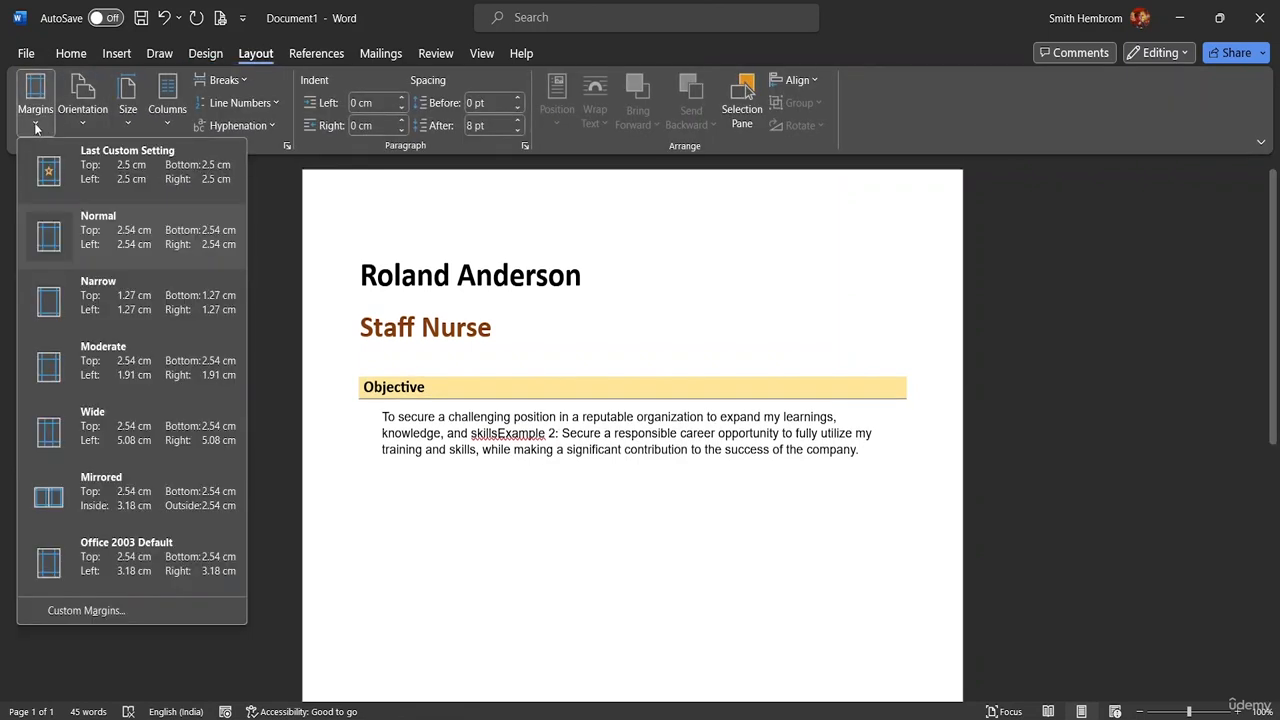
pyautogui.click(49, 246)
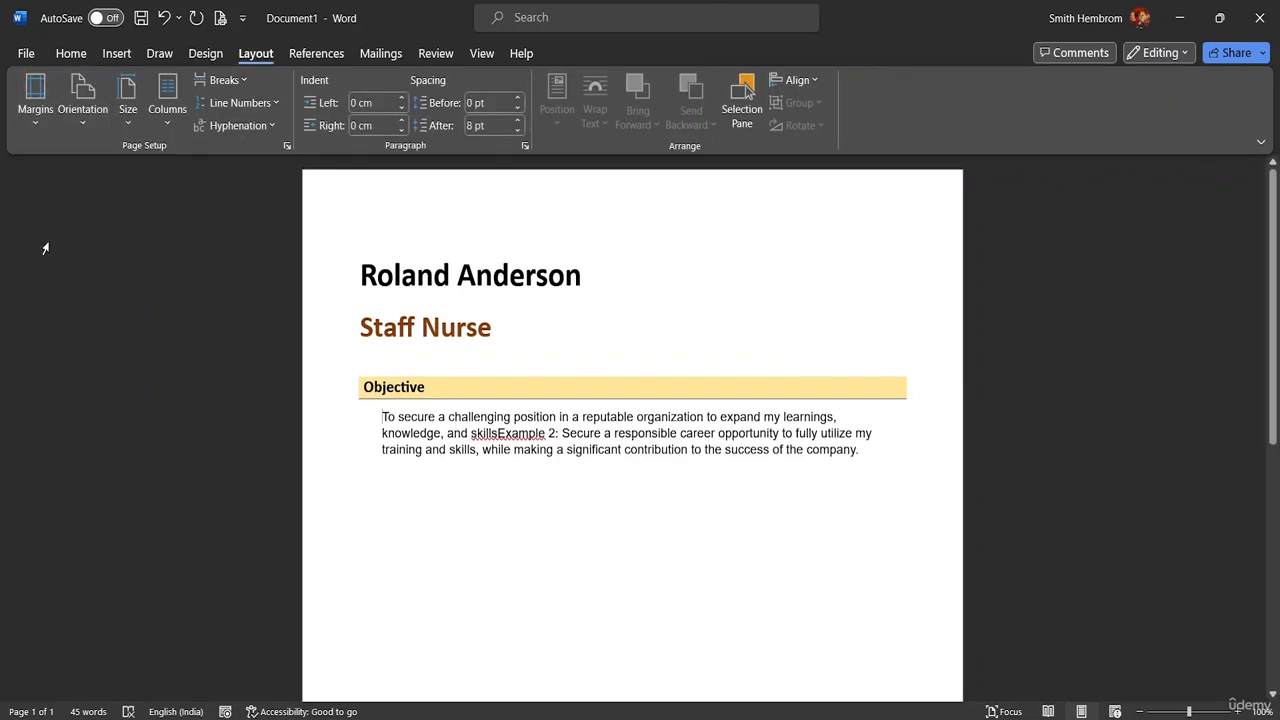
pyautogui.click(40, 122)
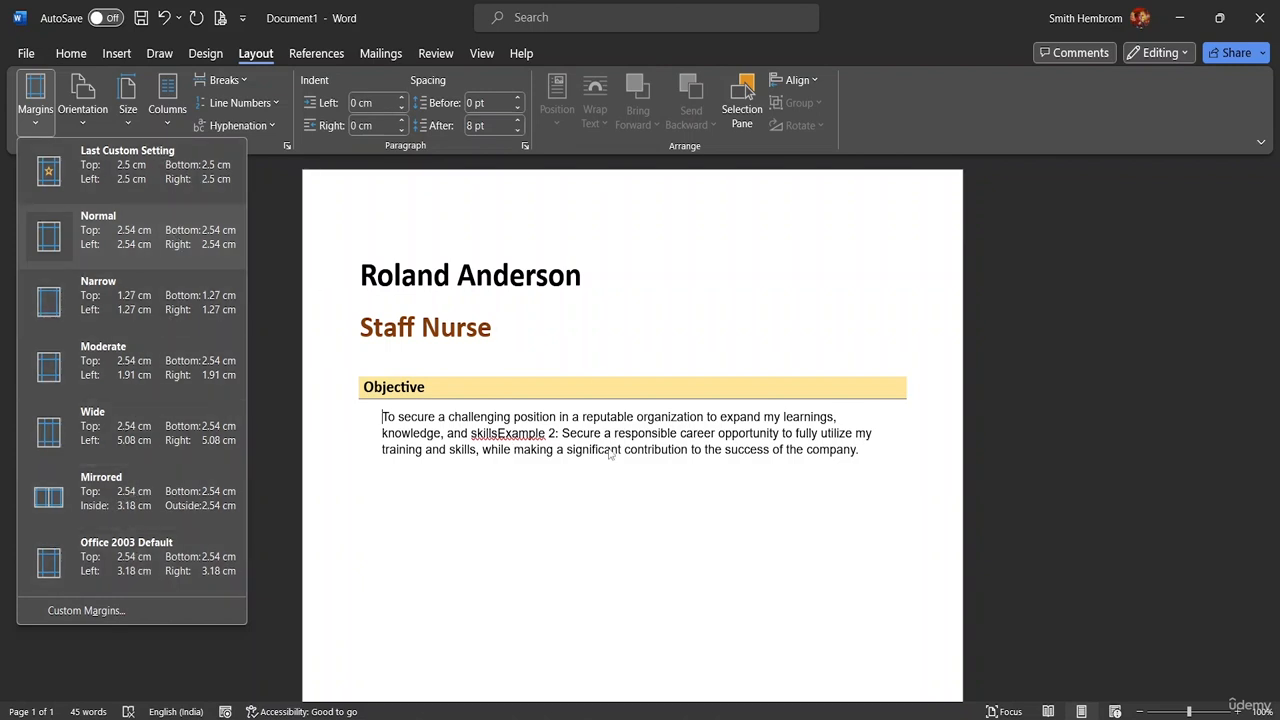
pyautogui.click(887, 438)
# Step: Copy the "Objective" heading and paste it on a new line below the objective paragraph
pyautogui.click(819, 381)
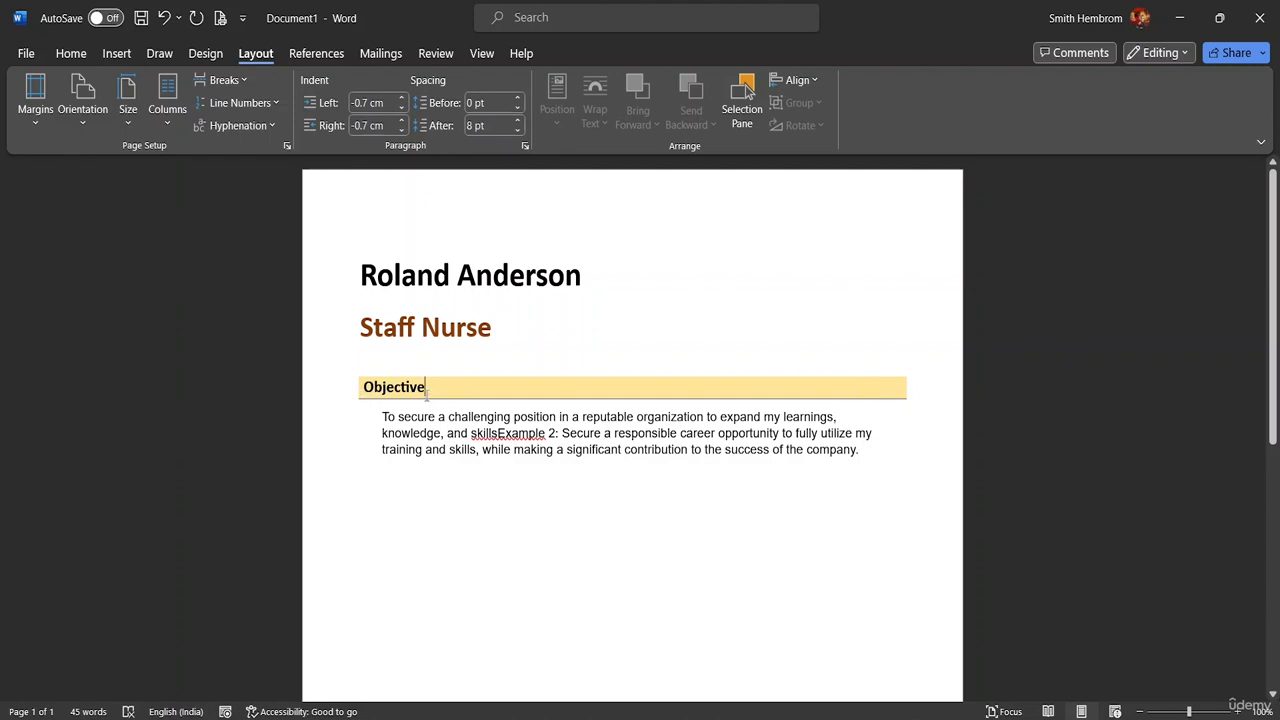
pyautogui.click(337, 379)
pyautogui.hotkey('ctrl', 'c')
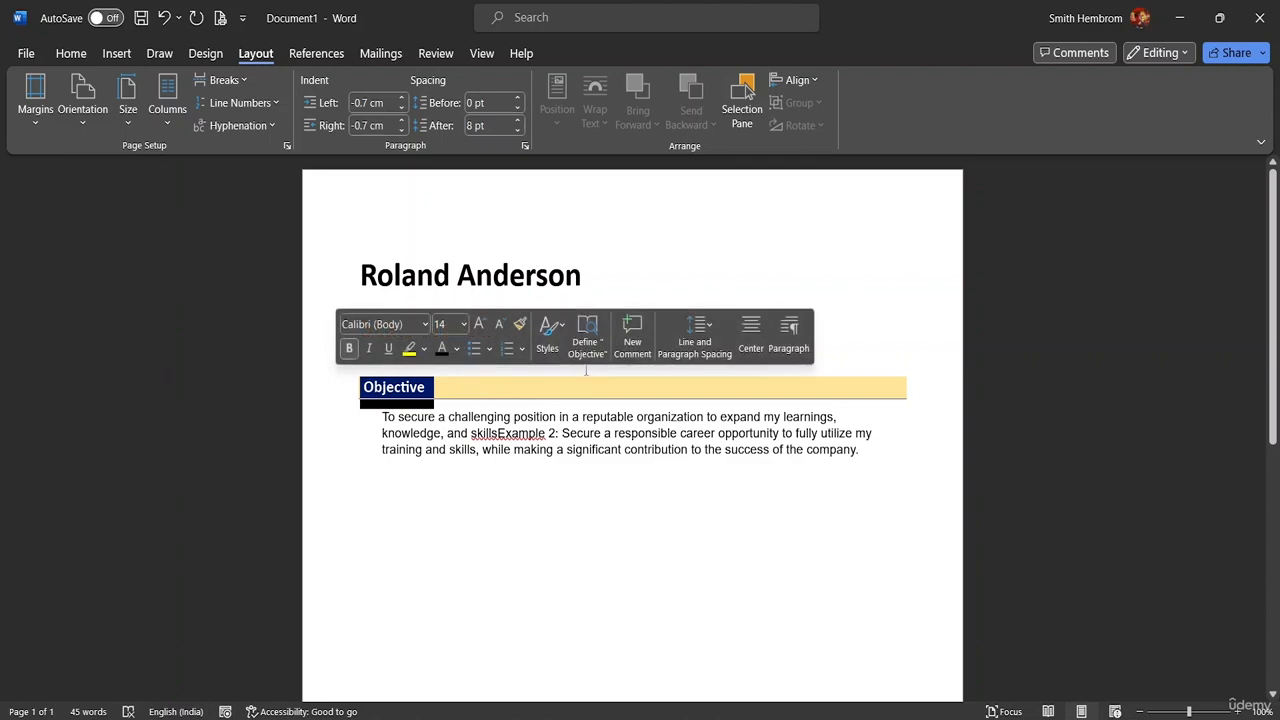
pyautogui.click(366, 490)
pyautogui.click(385, 490)
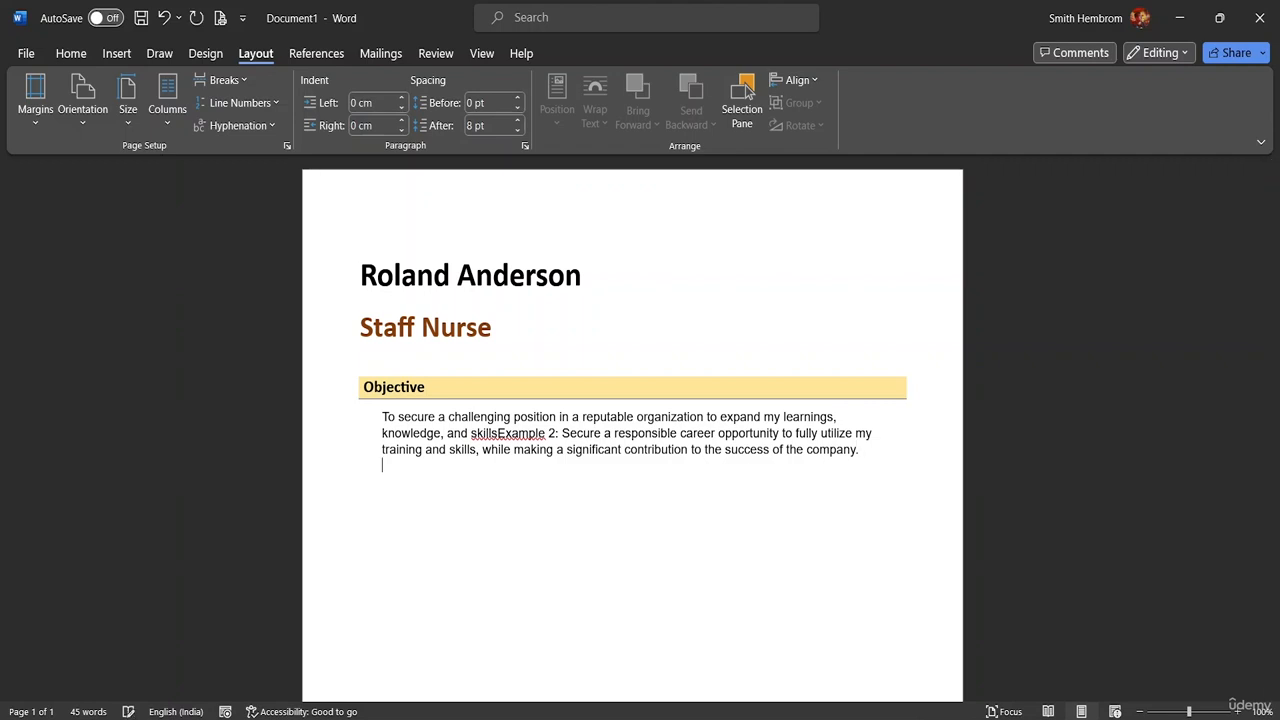
pyautogui.press('Return')
pyautogui.hotkey('ctrl', 'v')
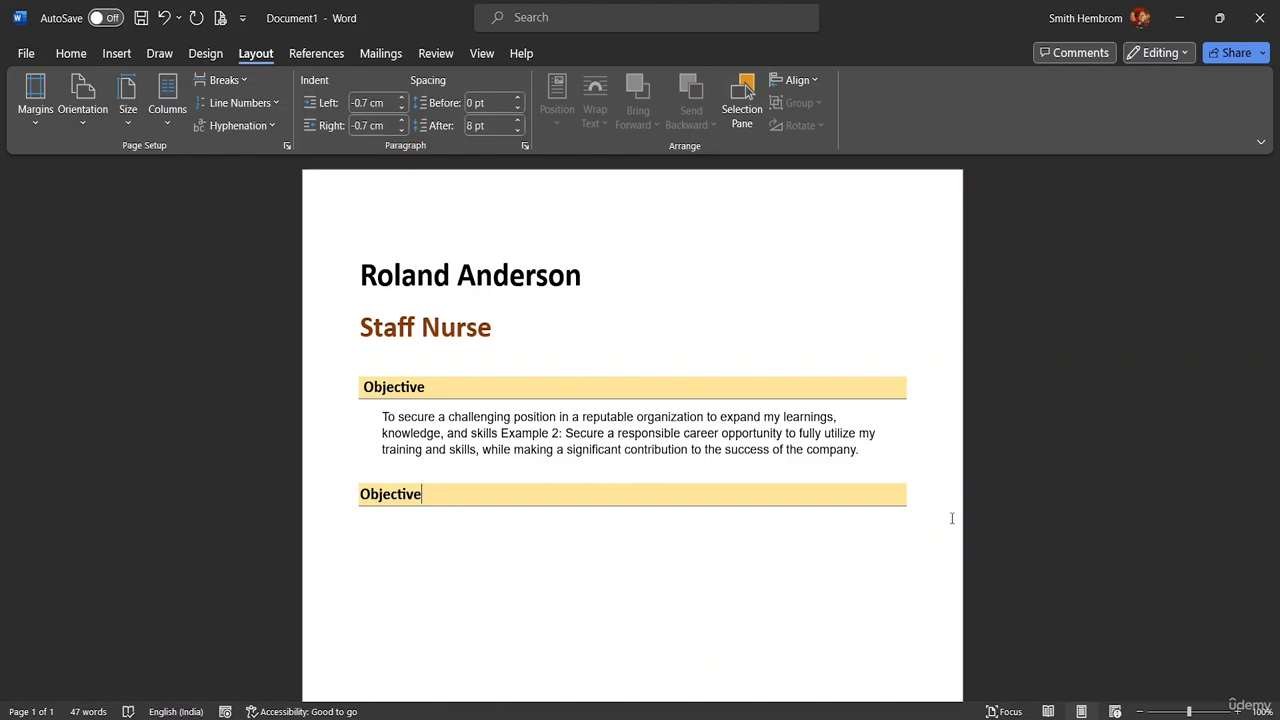
# Step: Replace the text of the pasted second heading with "Educational Background"
pyautogui.press('BackSpace')
pyautogui.press('BackSpace')
pyautogui.press('BackSpace')
pyautogui.press('BackSpace')
pyautogui.press('BackSpace')
pyautogui.press('BackSpace')
pyautogui.press('BackSpace')
pyautogui.press('BackSpace')
pyautogui.press('BackSpace')
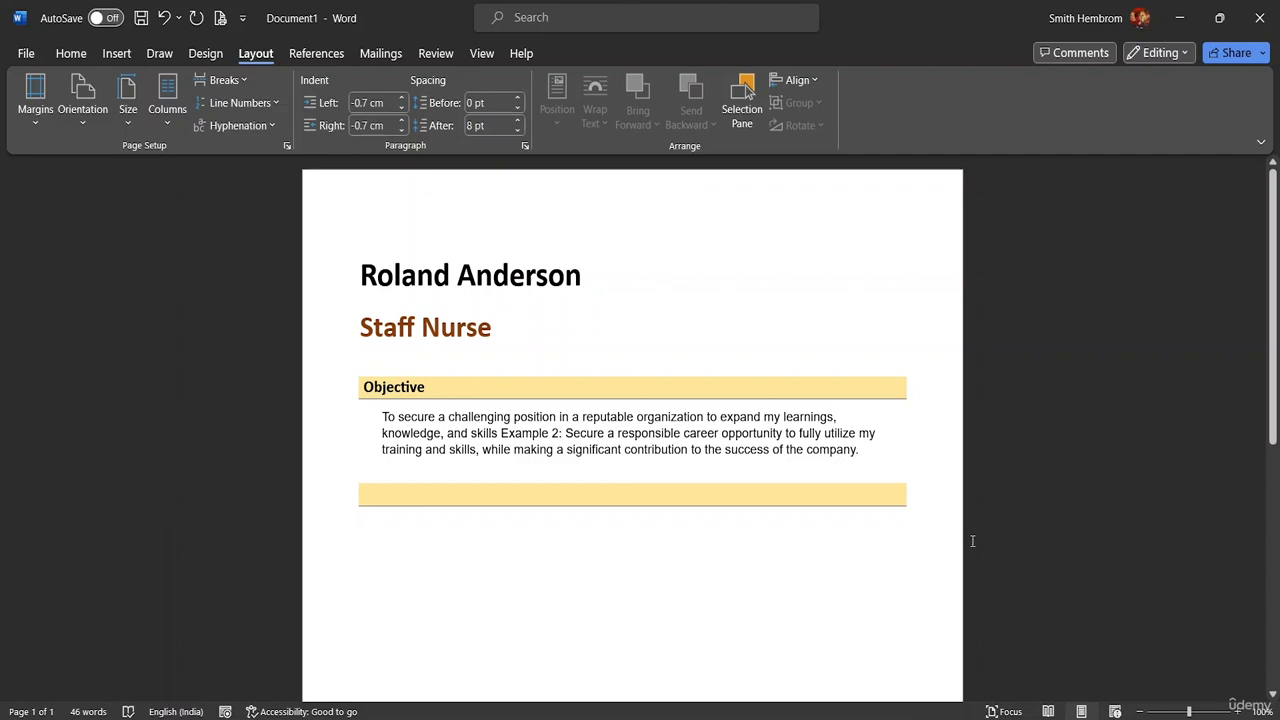
pyautogui.write('Wor')
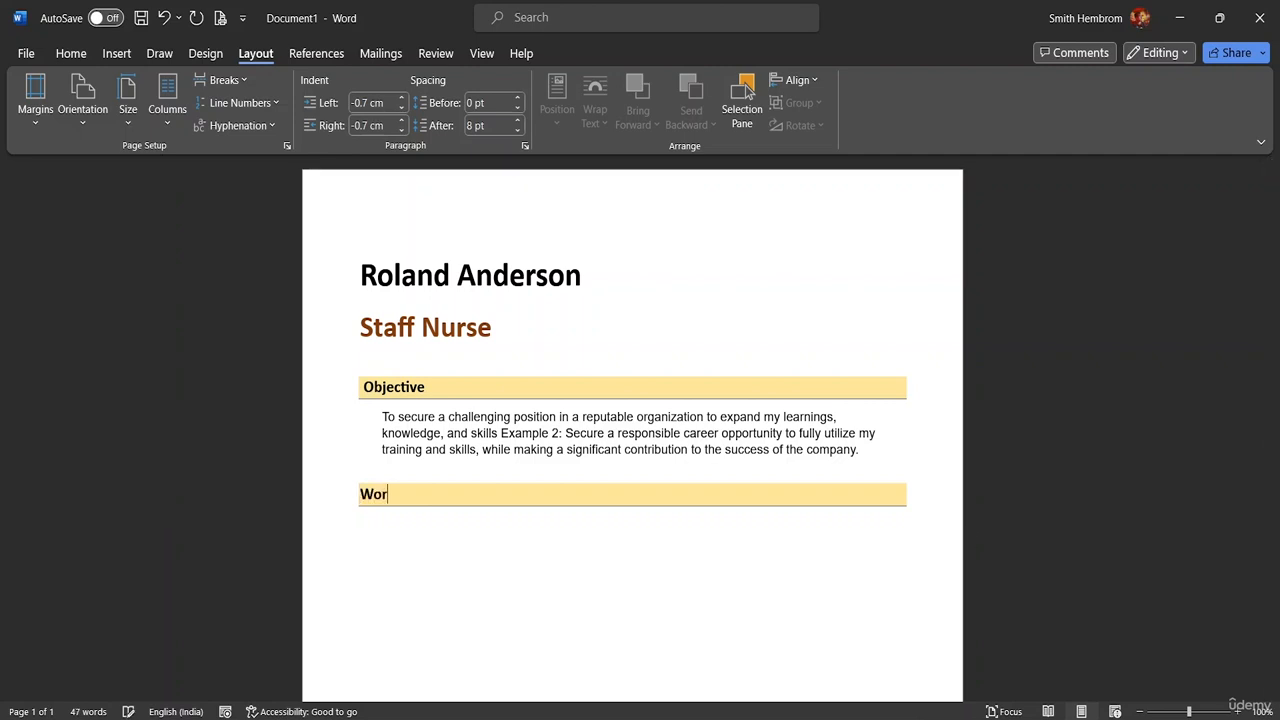
pyautogui.press('BackSpace')
pyautogui.press('BackSpace')
pyautogui.press('BackSpace')
pyautogui.press('BackSpace')
pyautogui.write('Educational Background')
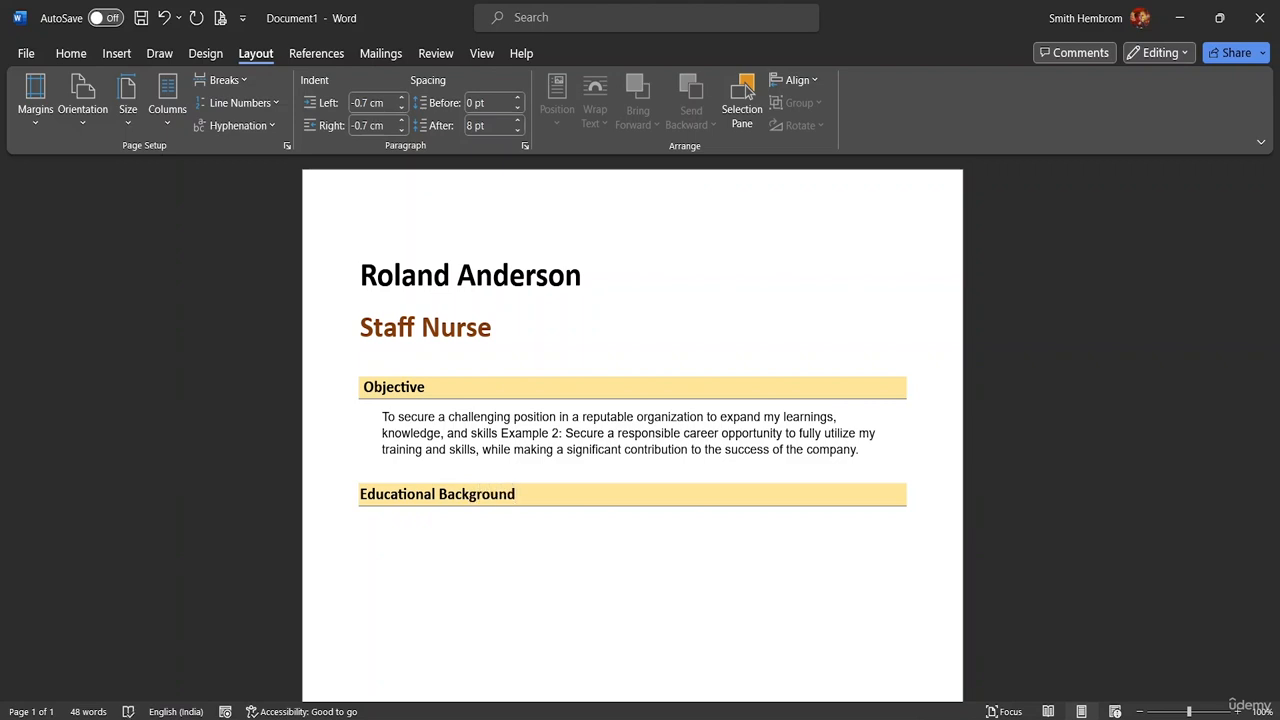
# Step: Insert a four-column, three-row table below "Educational Background" and enlarge its cells to about 4.15 cm wide and 0.83 cm high
pyautogui.click(376, 539)
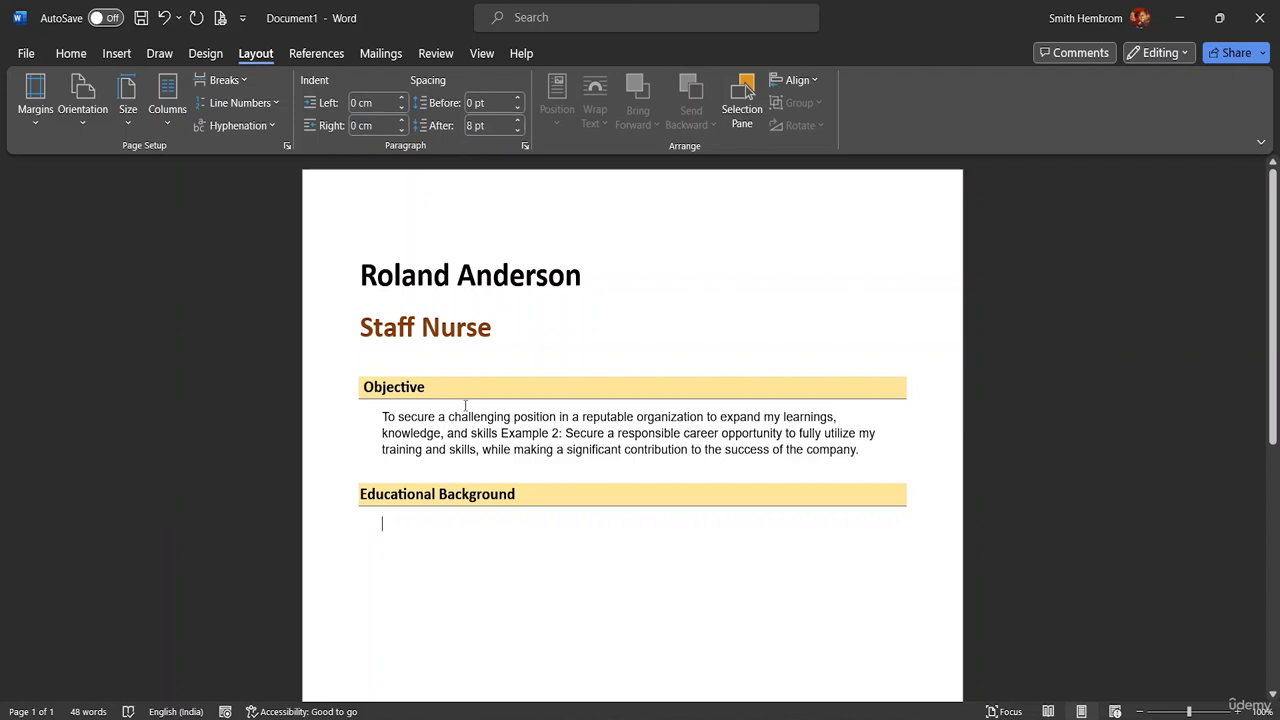
pyautogui.click(114, 54)
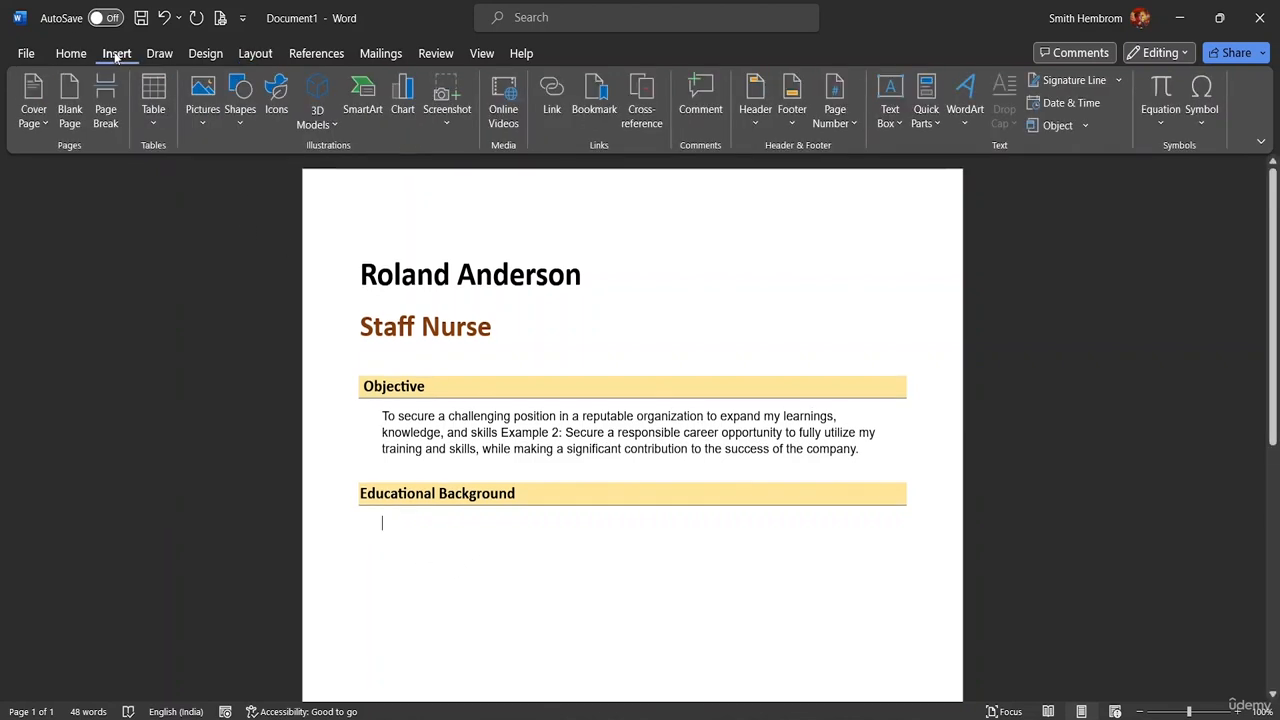
pyautogui.click(155, 123)
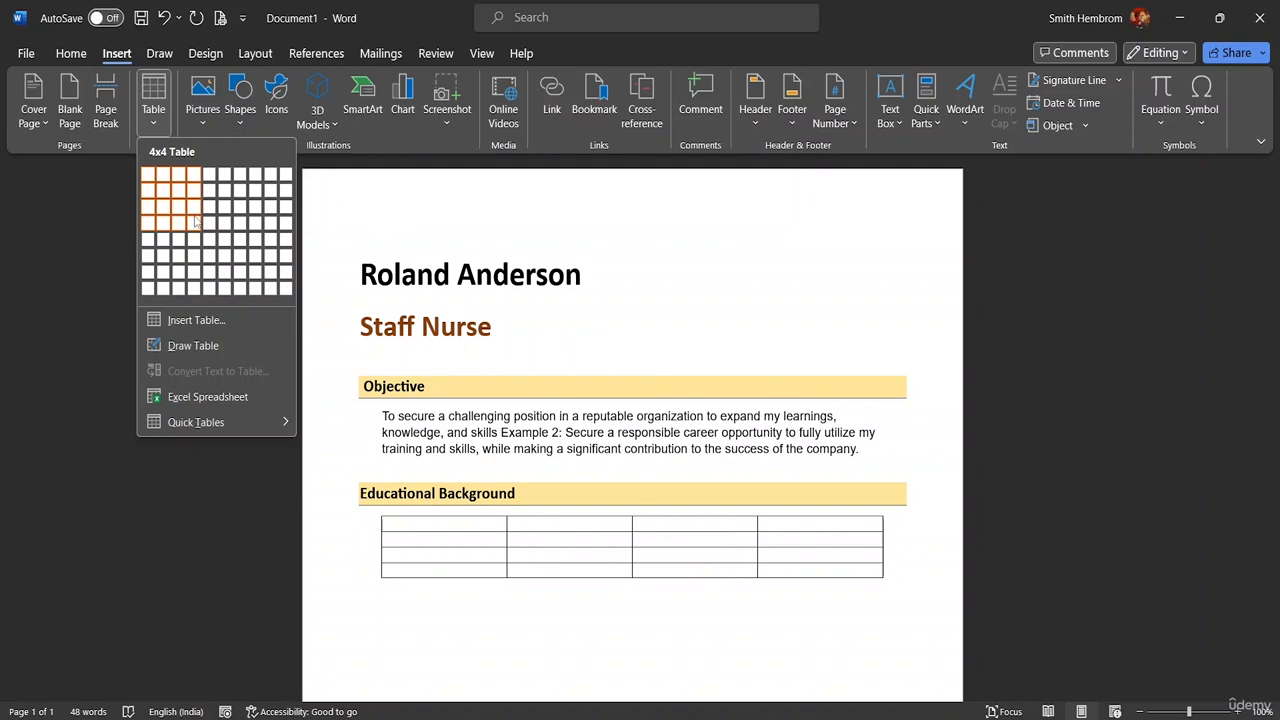
pyautogui.click(194, 208)
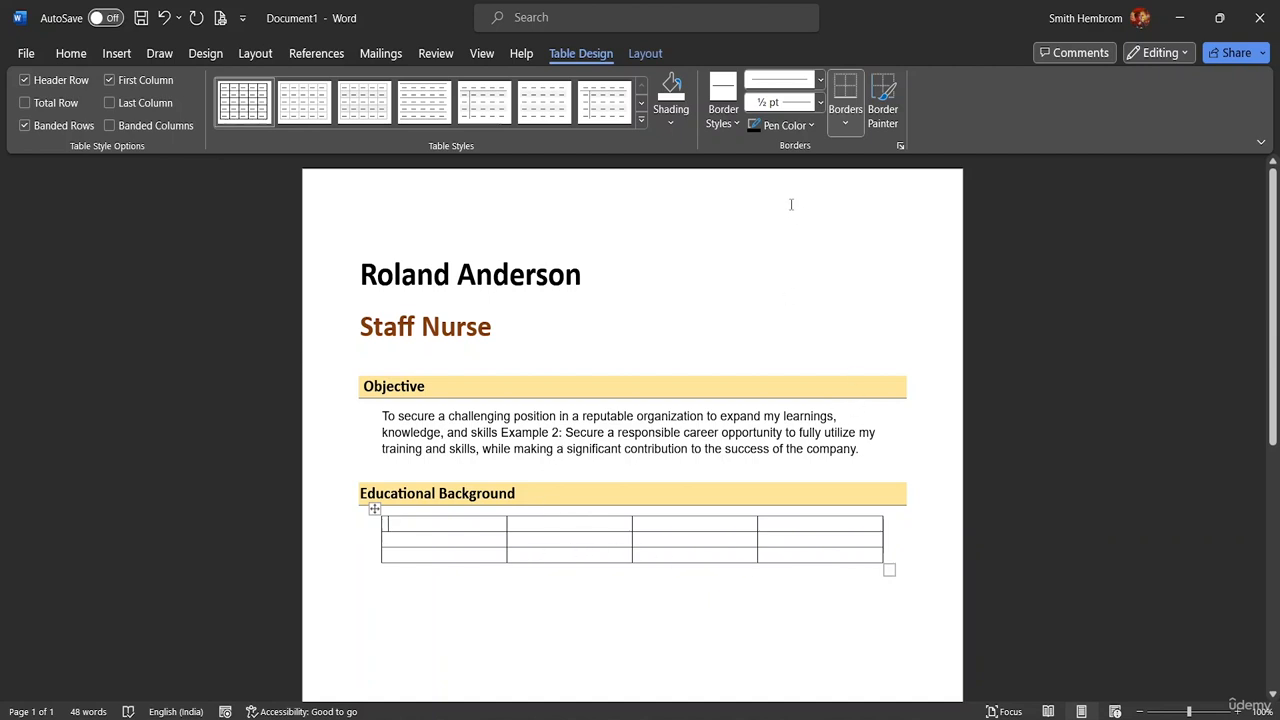
pyautogui.moveTo(889, 571); pyautogui.dragTo(905, 604)
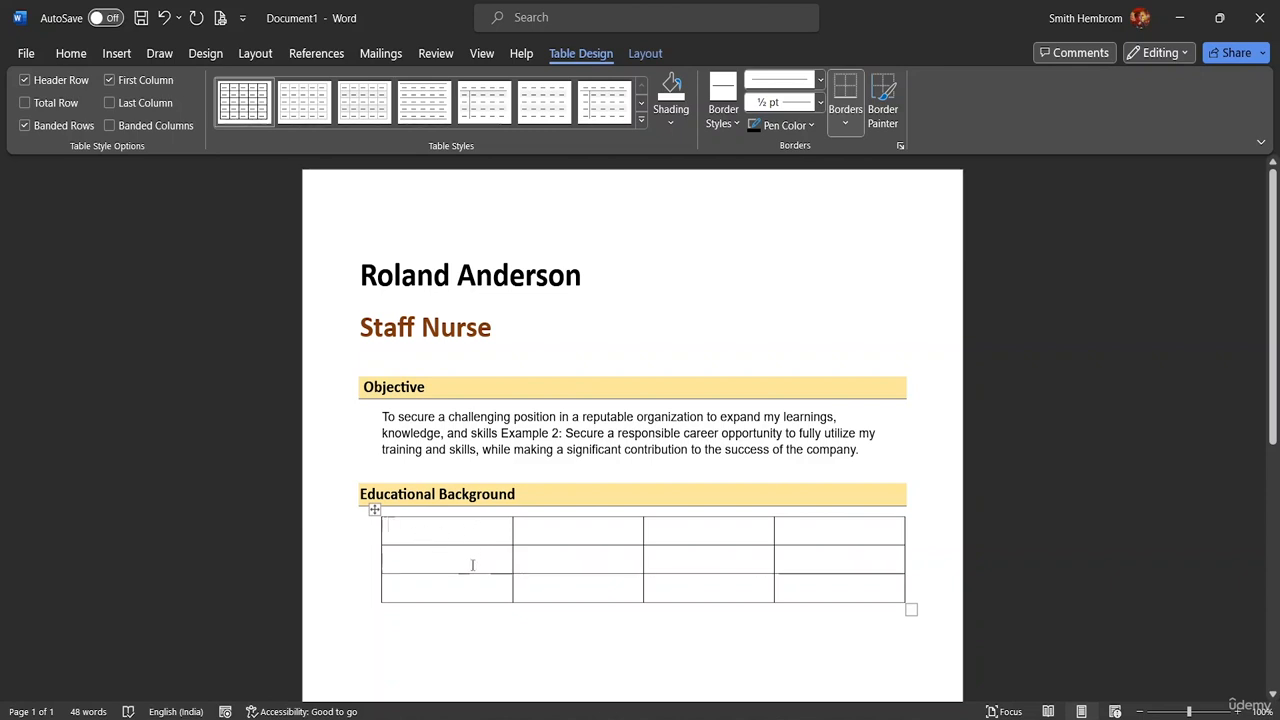
# Step: Fill the table's first row with the column headers "EXAM", "MAJOR", "MARKS" and "YEAR"
pyautogui.write('E')
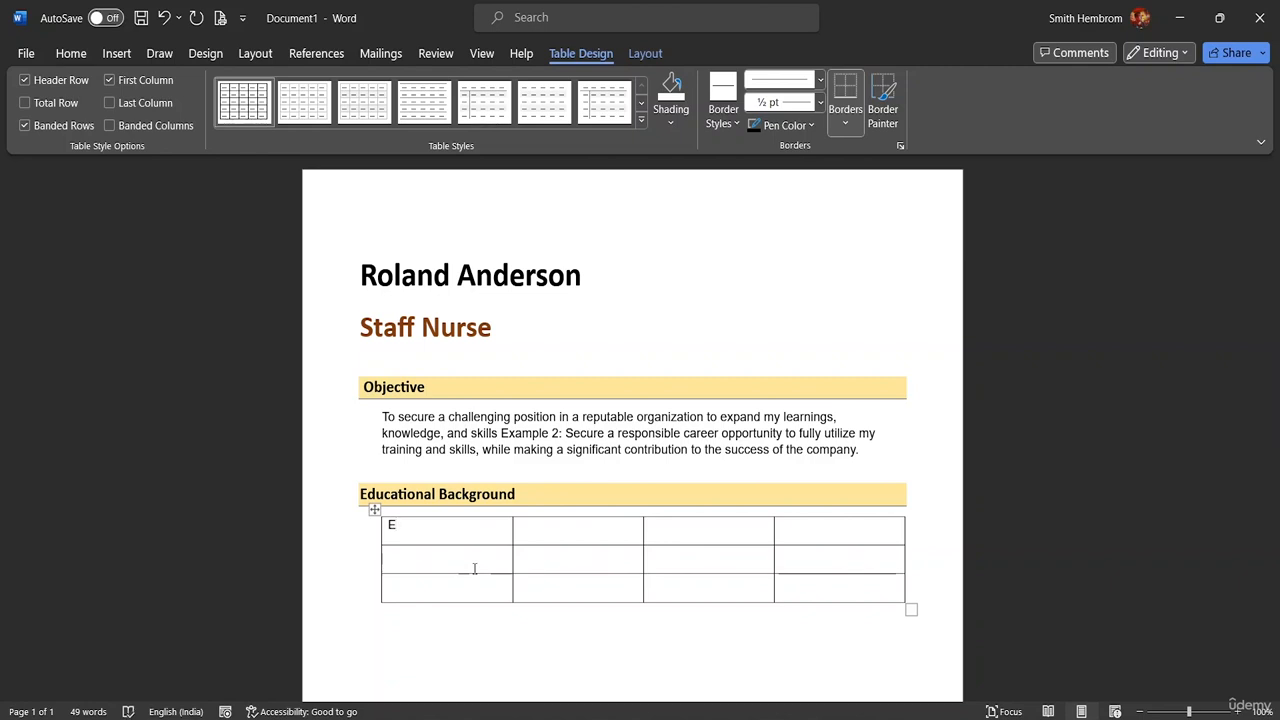
pyautogui.write('XAM')
pyautogui.click(566, 531)
pyautogui.write('MA')
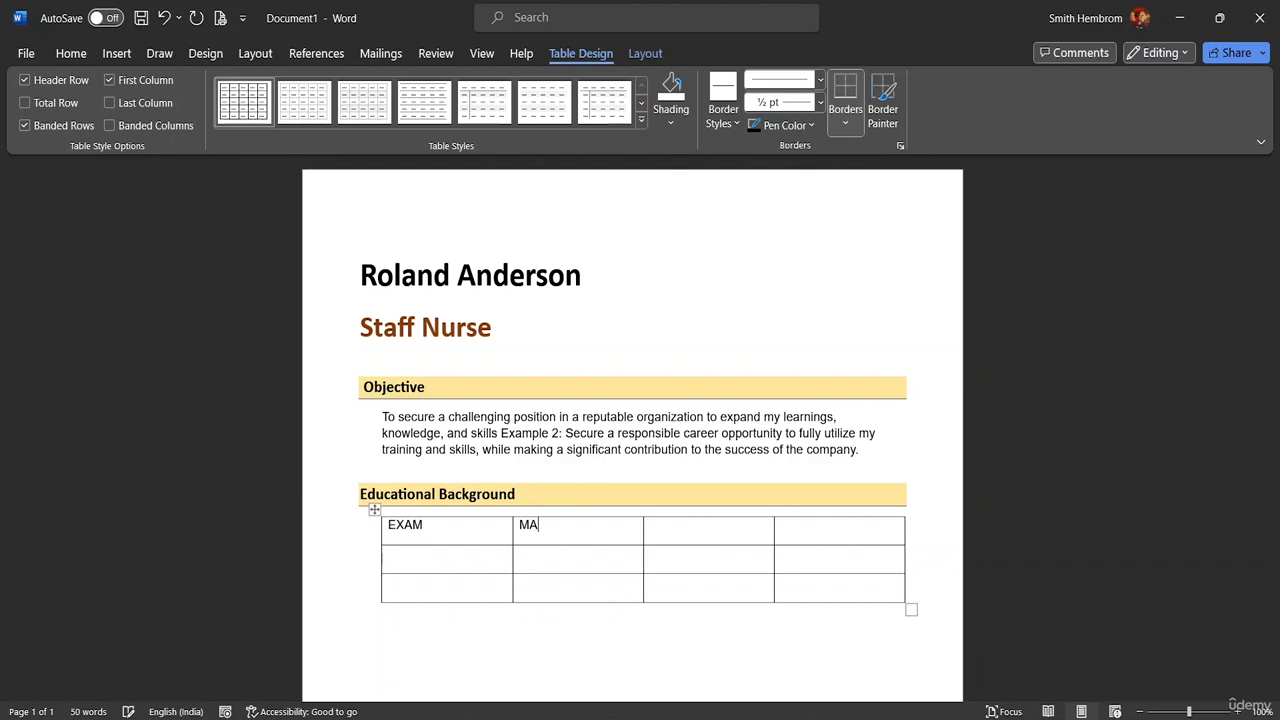
pyautogui.write('JOR')
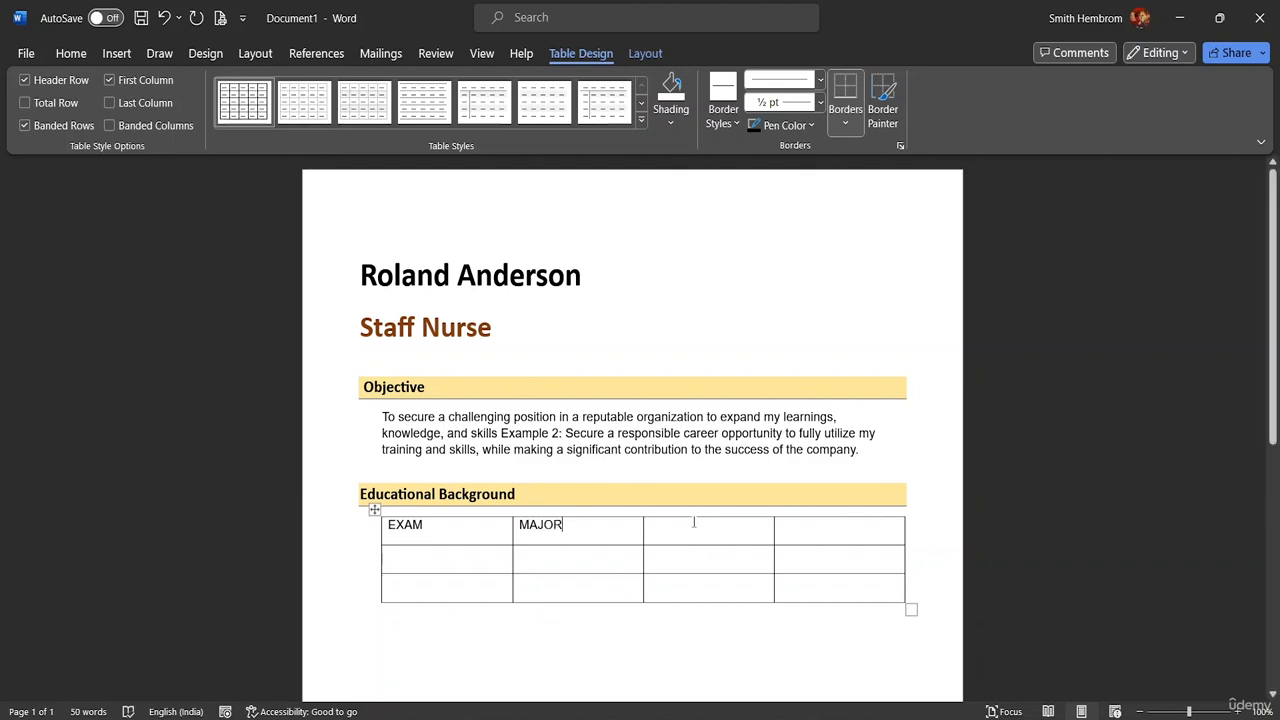
pyautogui.click(697, 526)
pyautogui.write('MA')
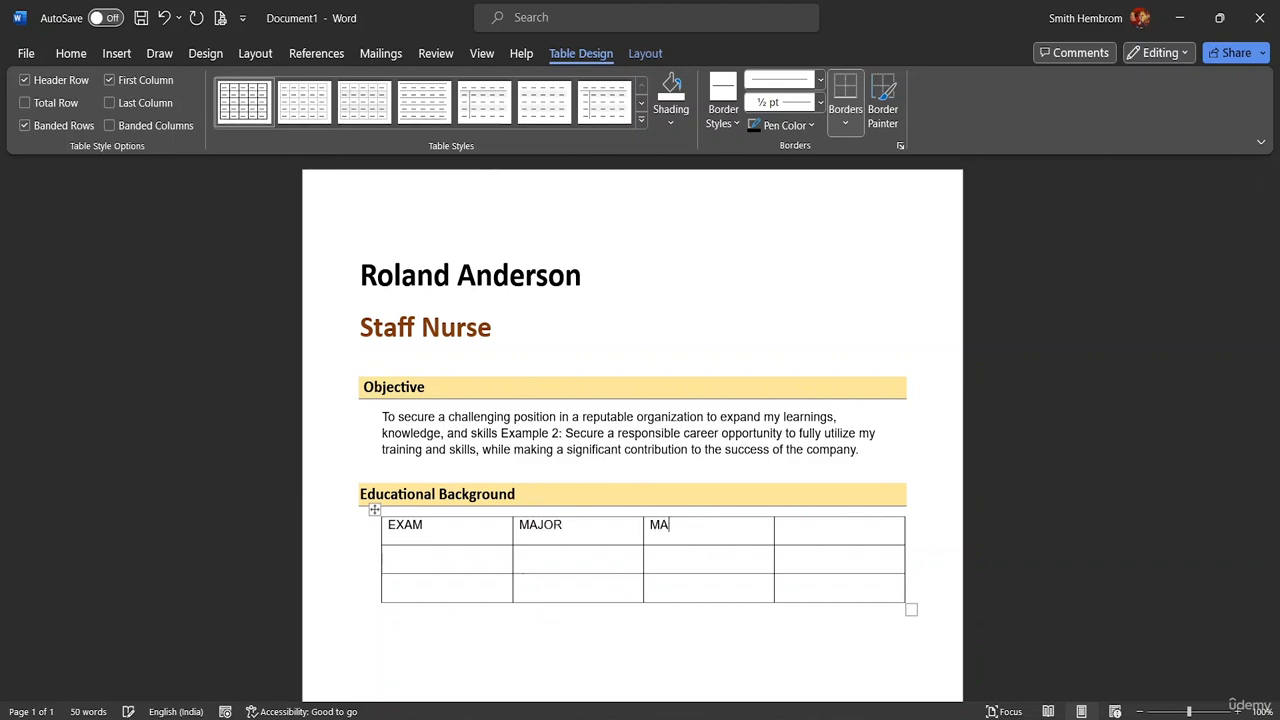
pyautogui.write('KR')
pyautogui.press('BackSpace')
pyautogui.write('RKS')
pyautogui.click(816, 527)
pyautogui.write('YEAR')
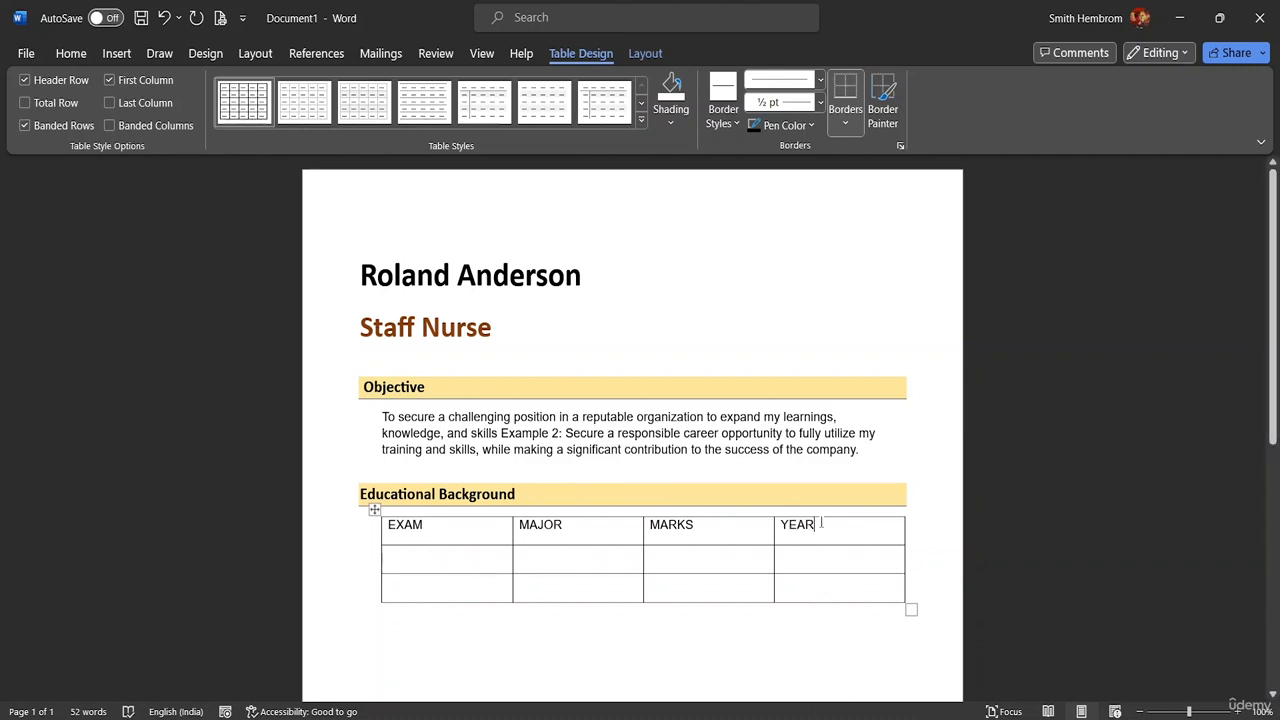
# Step: Centre the text of the table's header row both horizontally and vertically within its cells
pyautogui.moveTo(810, 526); pyautogui.dragTo(443, 526)
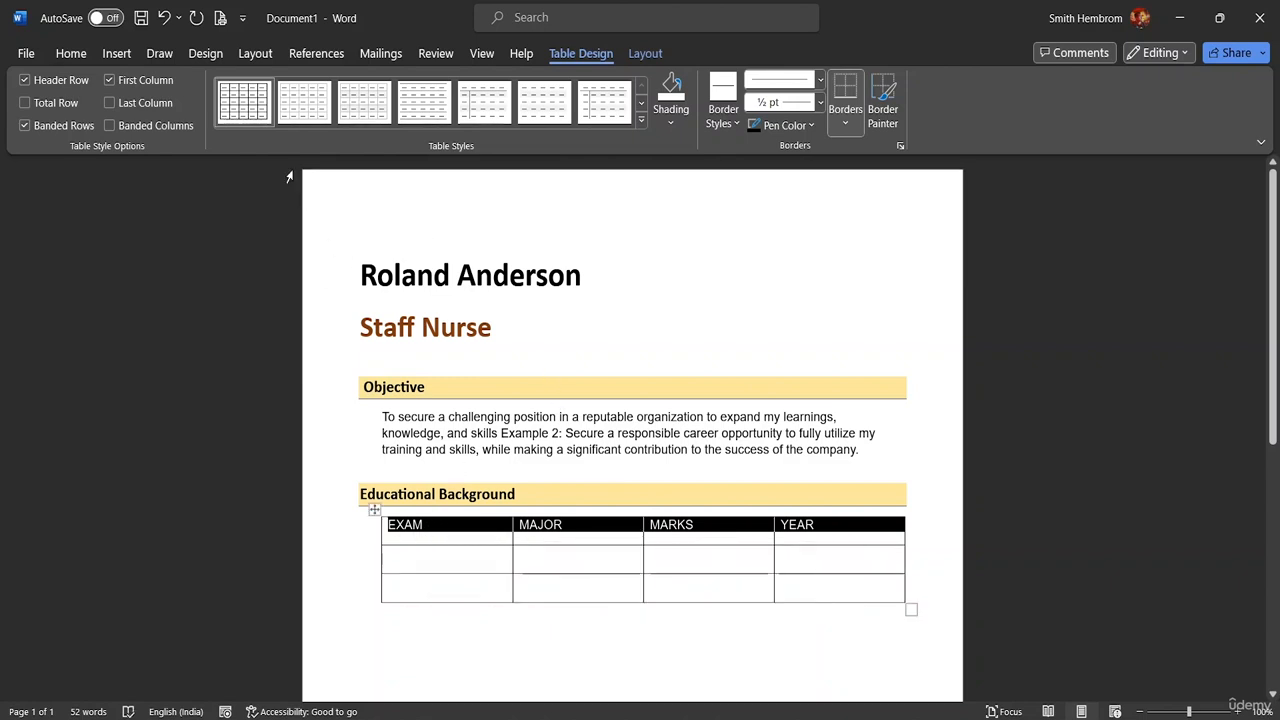
pyautogui.click(632, 58)
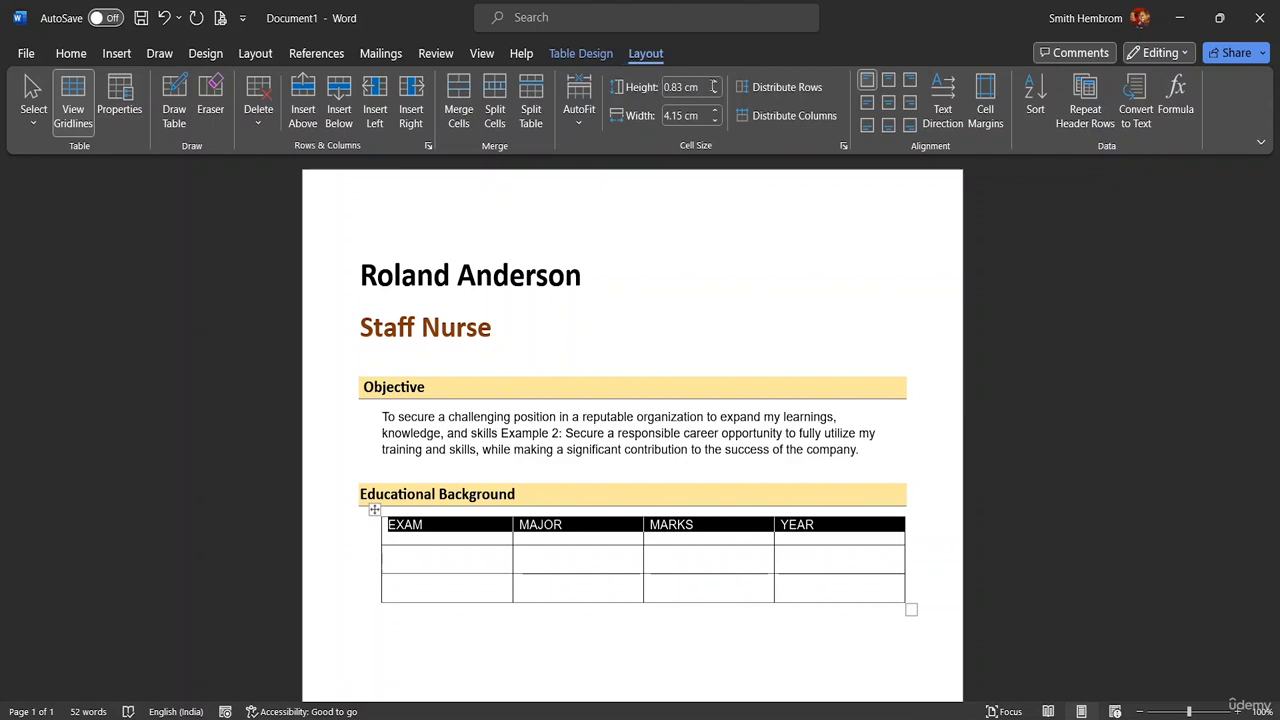
pyautogui.click(887, 104)
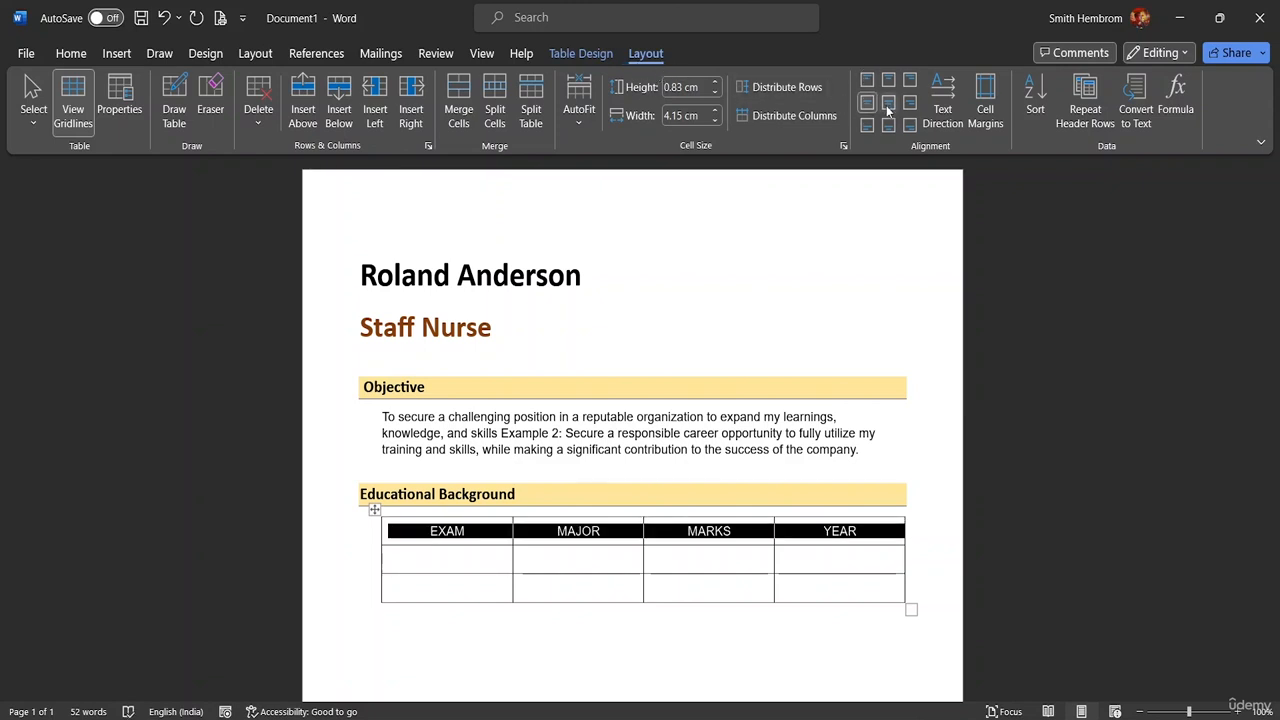
pyautogui.click(888, 80)
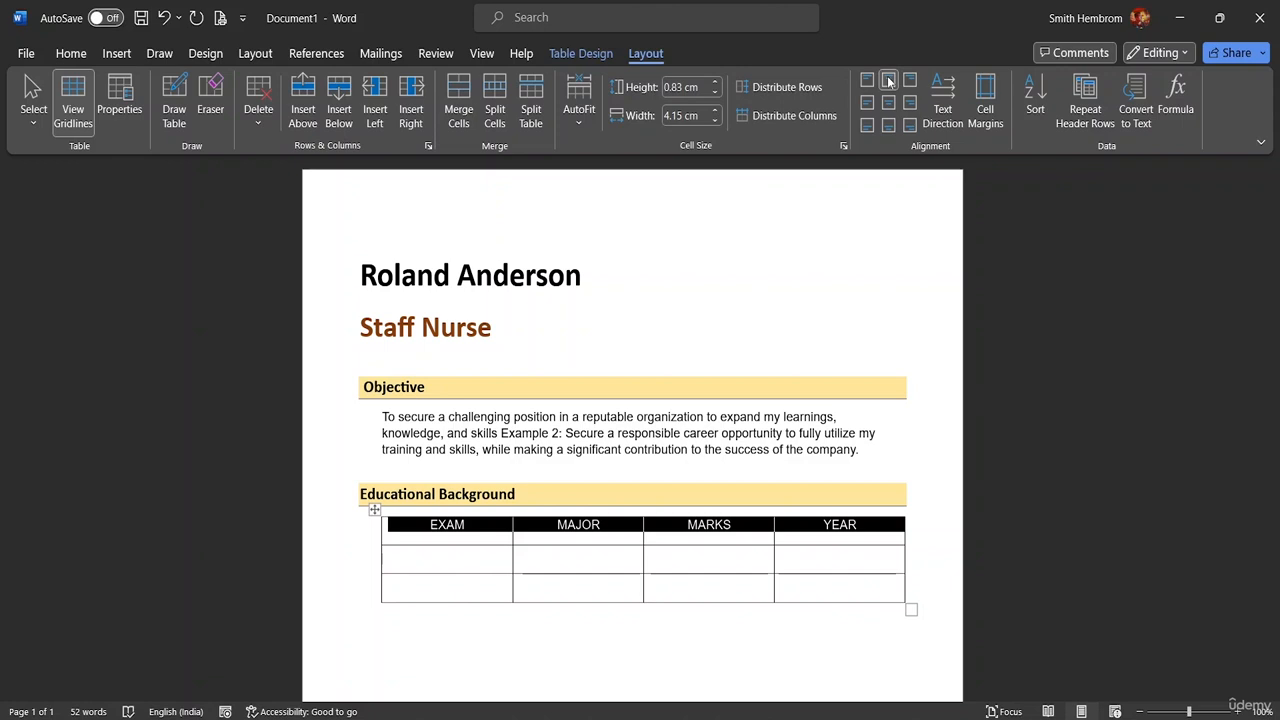
pyautogui.click(888, 122)
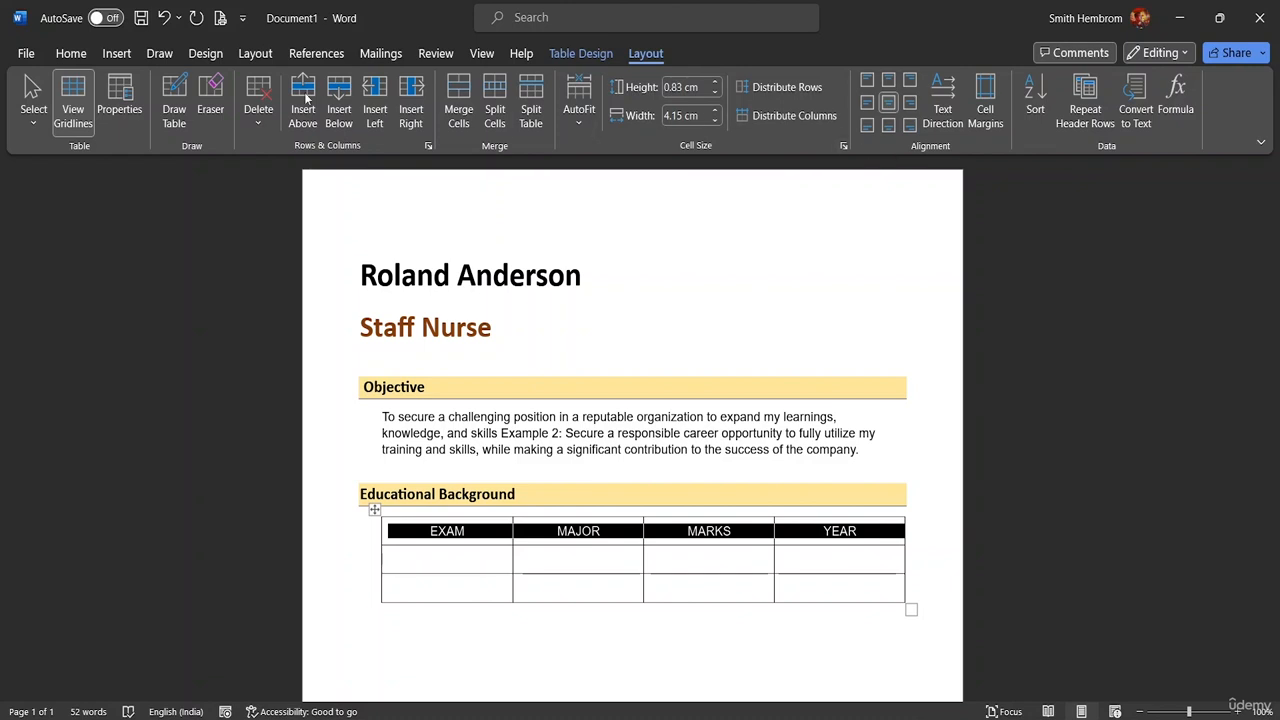
# Step: Make the table's header row bold and shade it with the lightest blue-gray theme colour
pyautogui.click(81, 56)
pyautogui.click(171, 115)
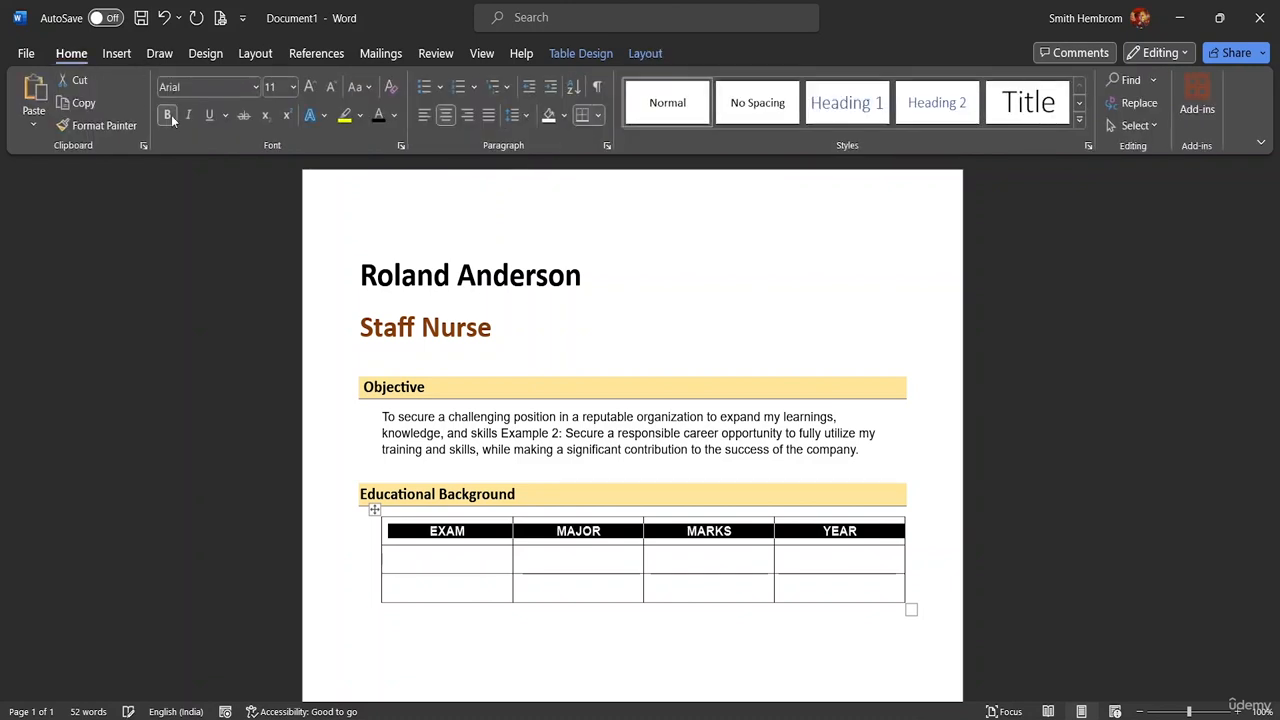
pyautogui.click(564, 117)
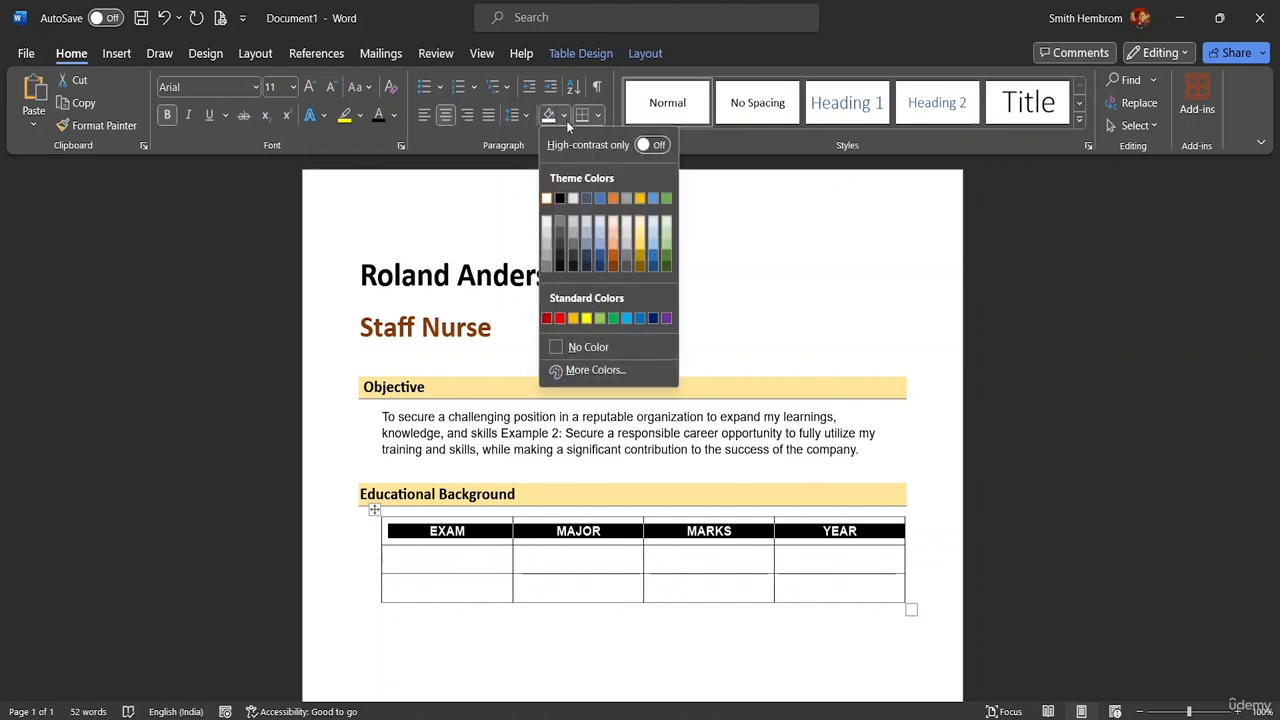
pyautogui.click(588, 221)
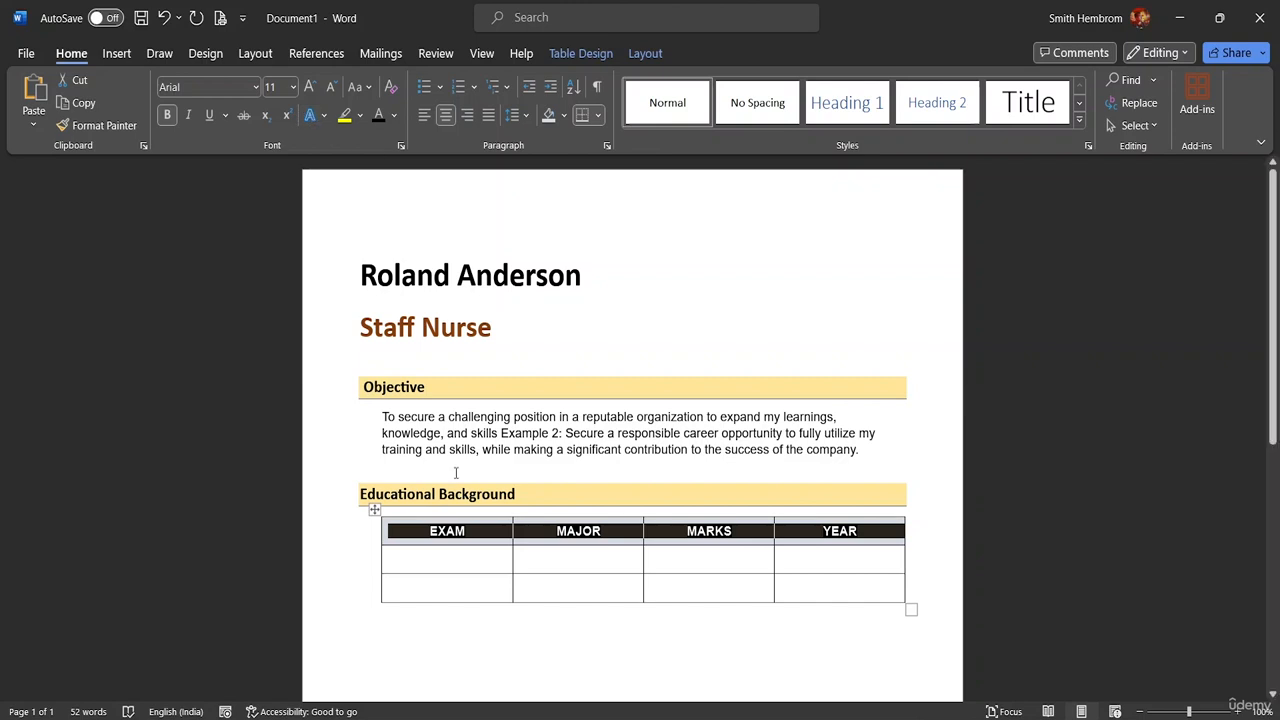
# Step: Set the font colour of the table's header row to the black theme colour
pyautogui.click(394, 116)
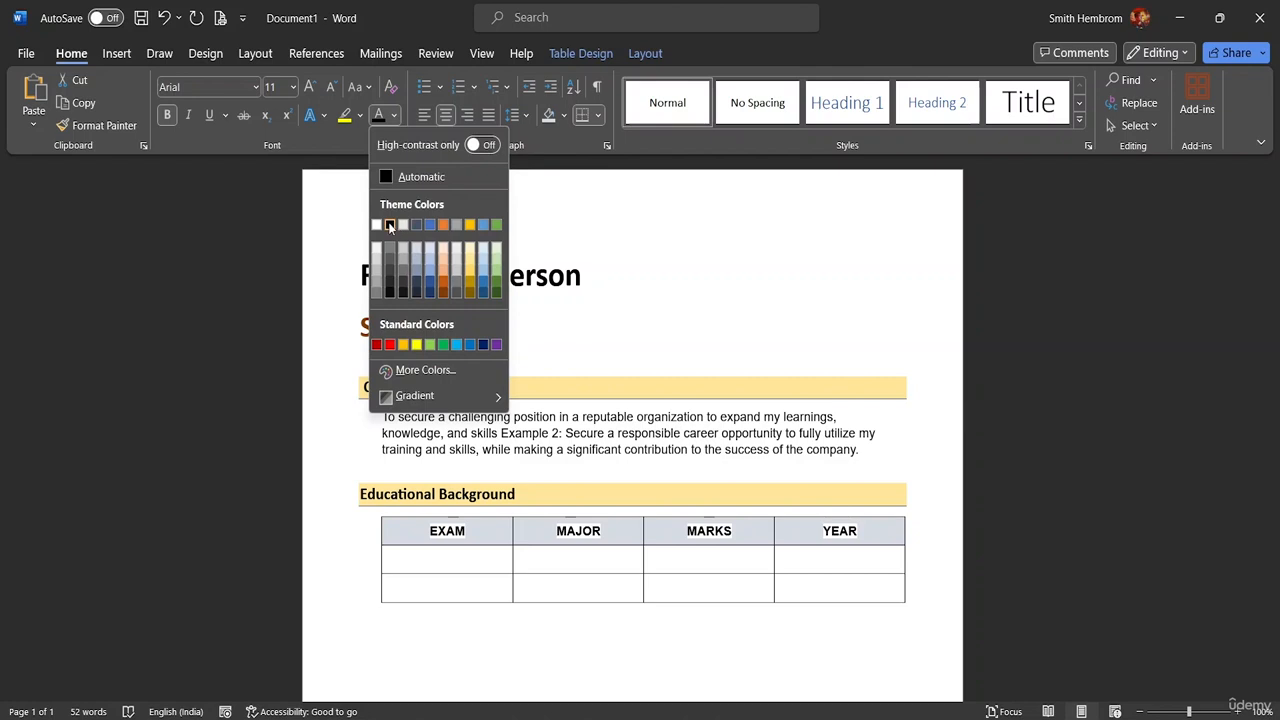
pyautogui.click(390, 226)
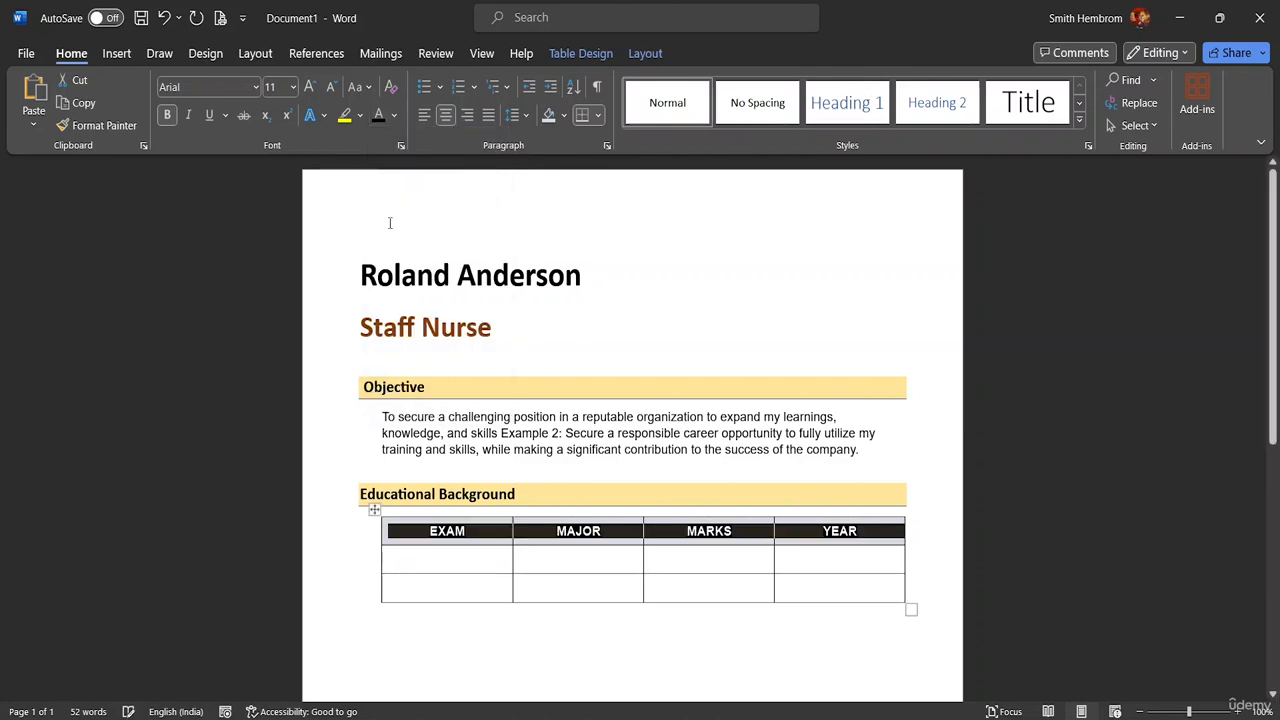
pyautogui.click(895, 466)
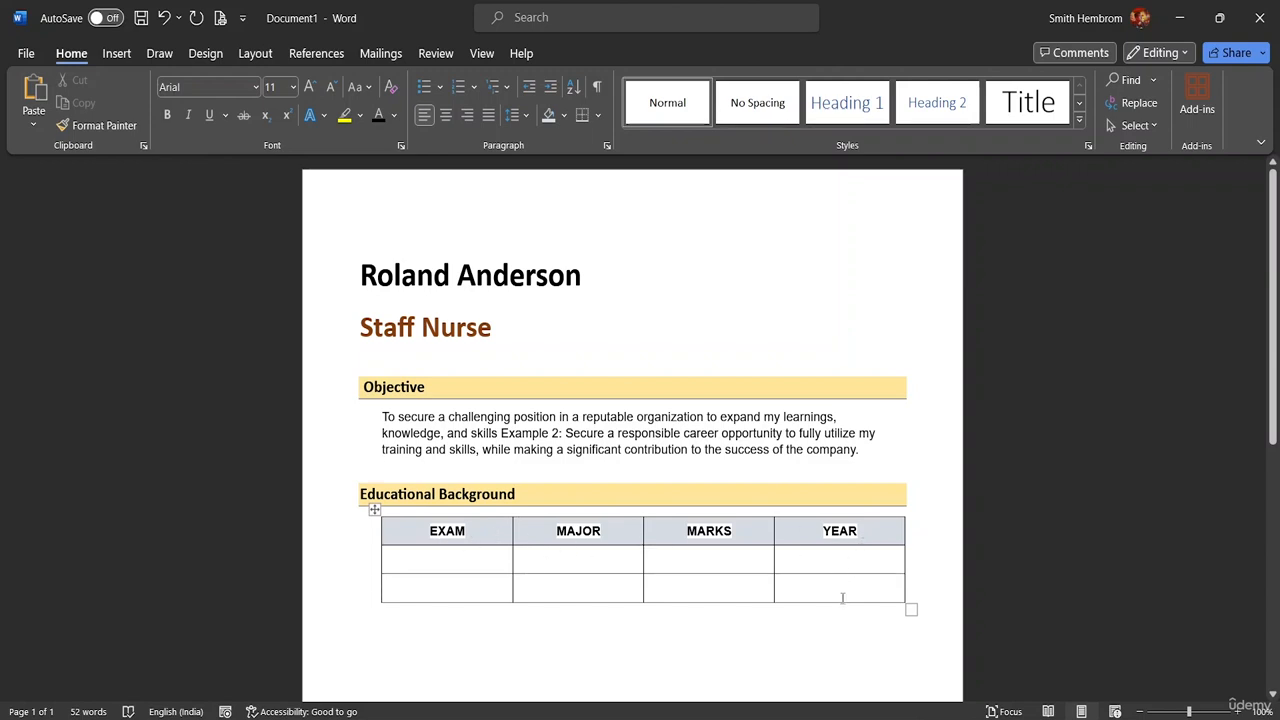
# Step: Change the table's header row shading to light gray and highlight its text in light gray
pyautogui.click(718, 531)
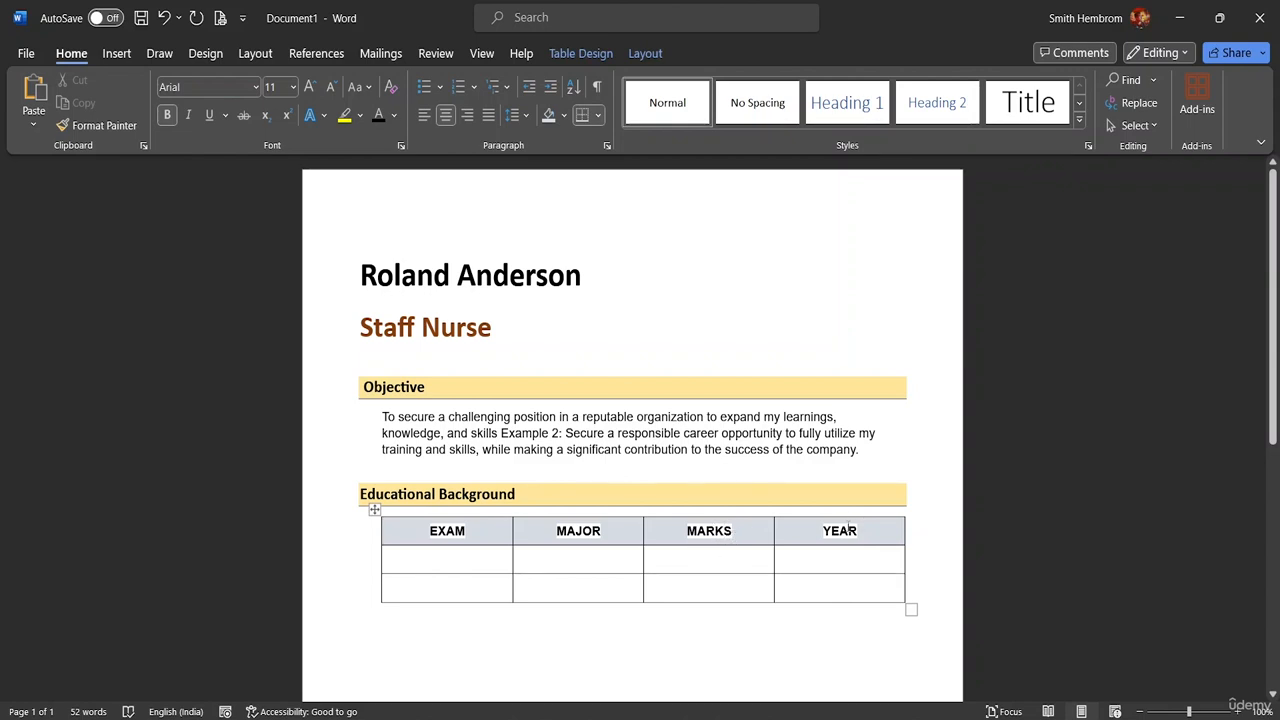
pyautogui.moveTo(860, 530); pyautogui.dragTo(450, 532)
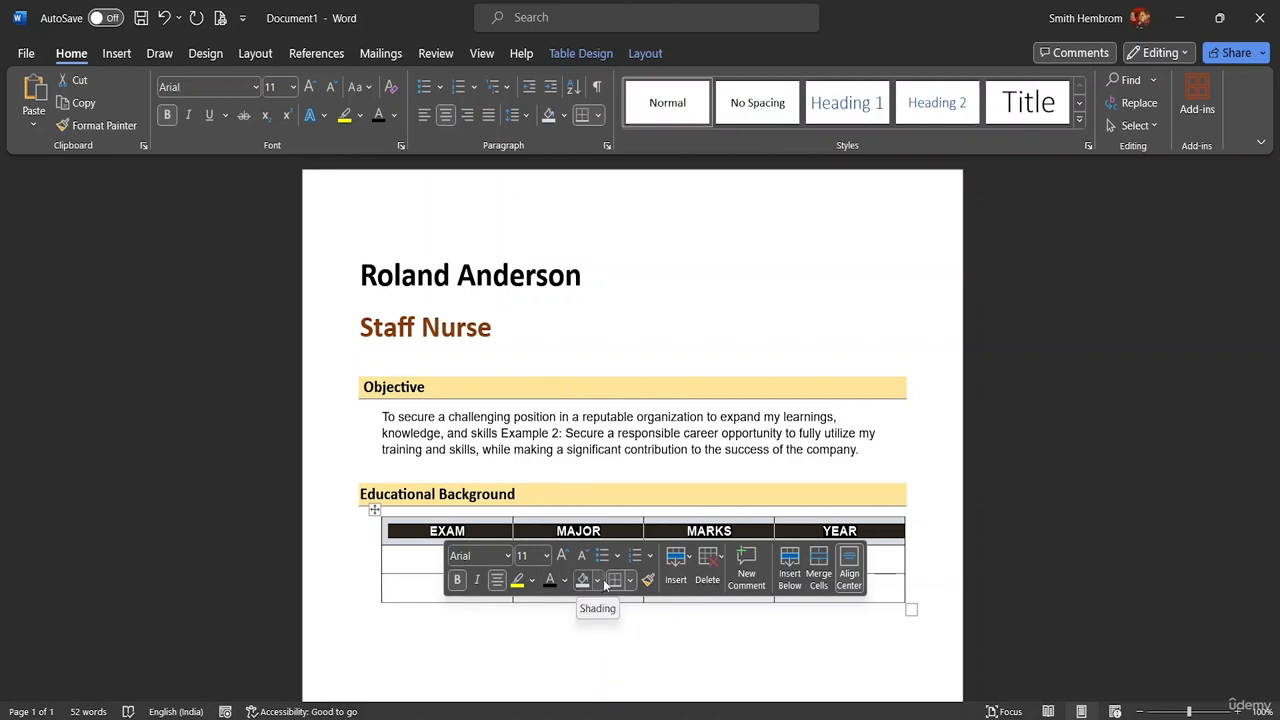
pyautogui.click(599, 581)
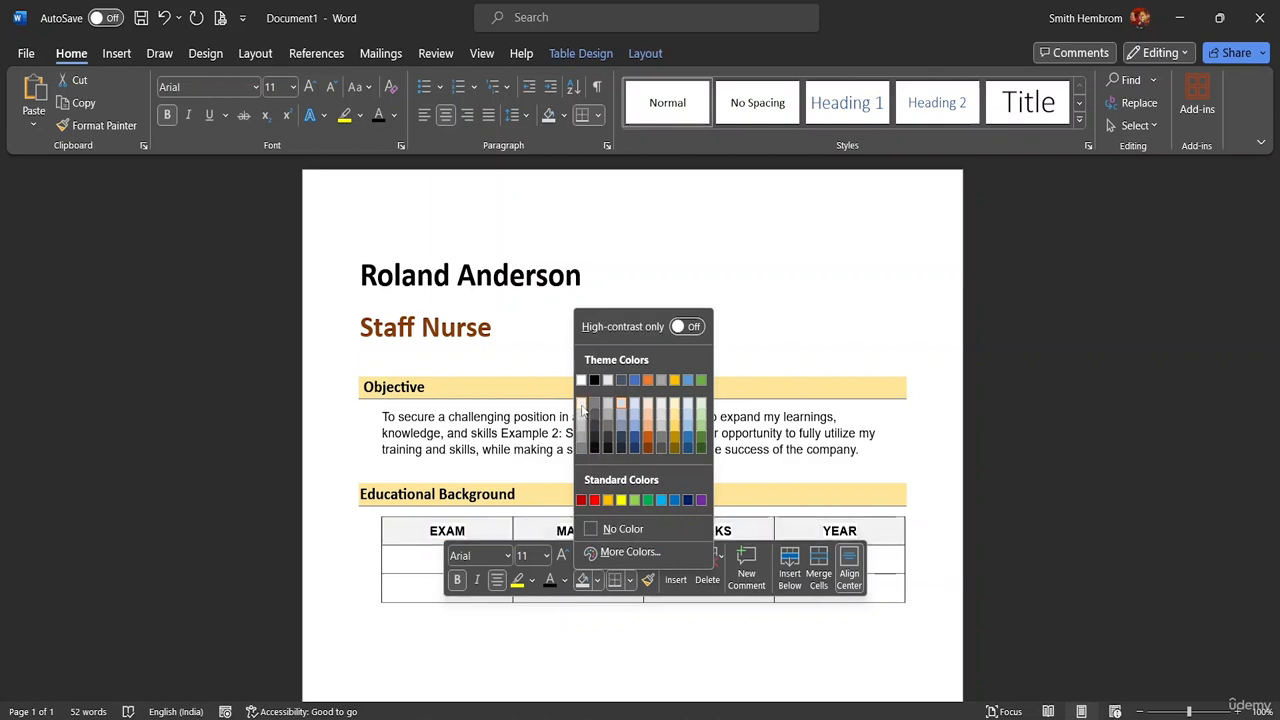
pyautogui.click(661, 422)
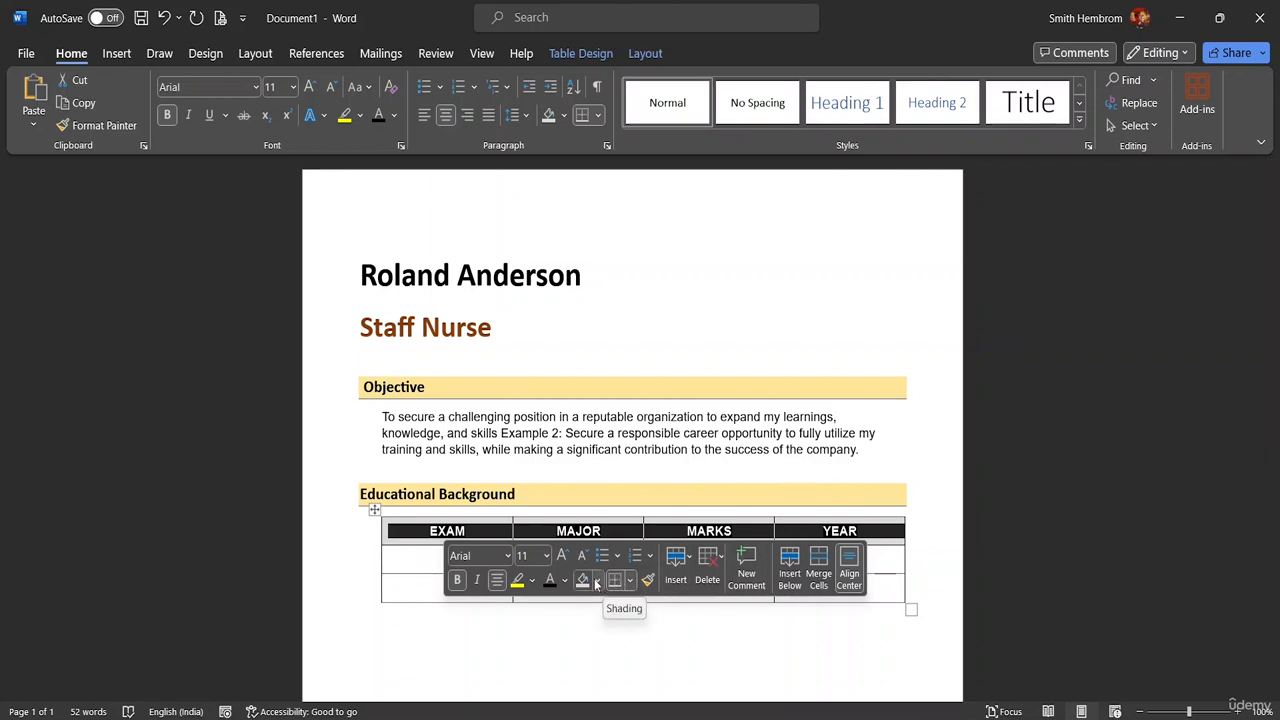
pyautogui.click(533, 581)
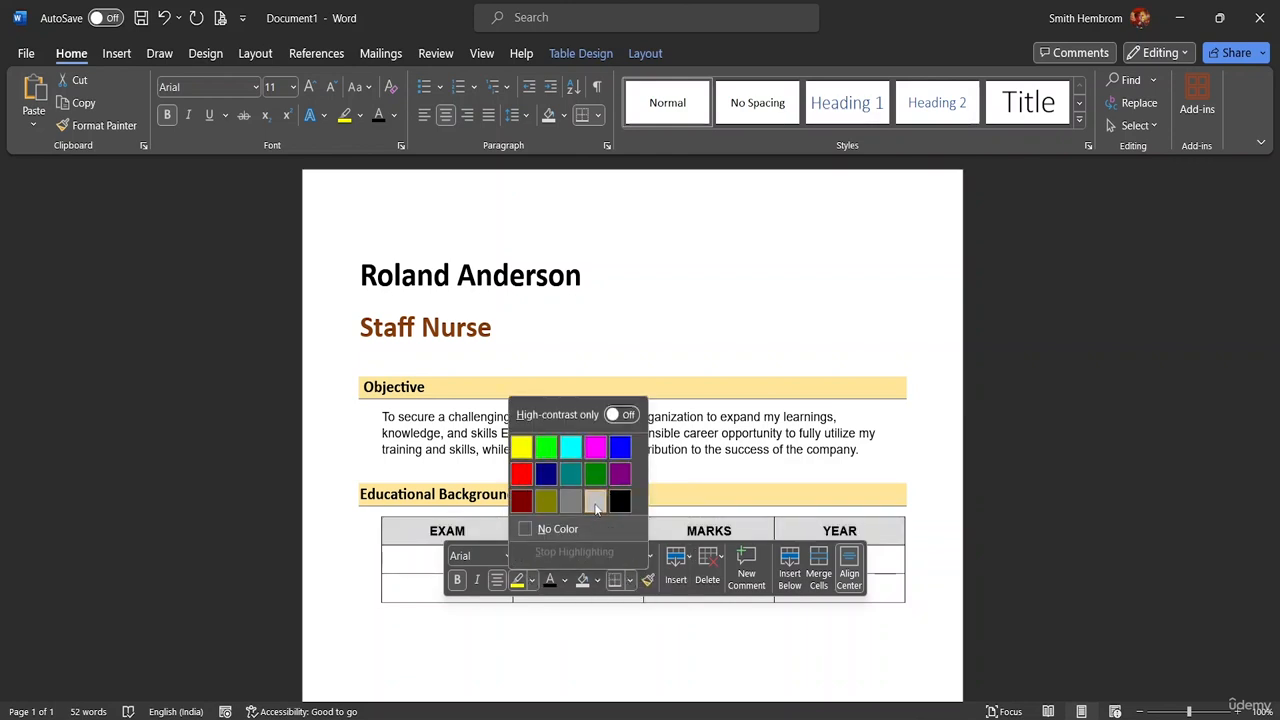
pyautogui.click(596, 510)
pyautogui.click(922, 542)
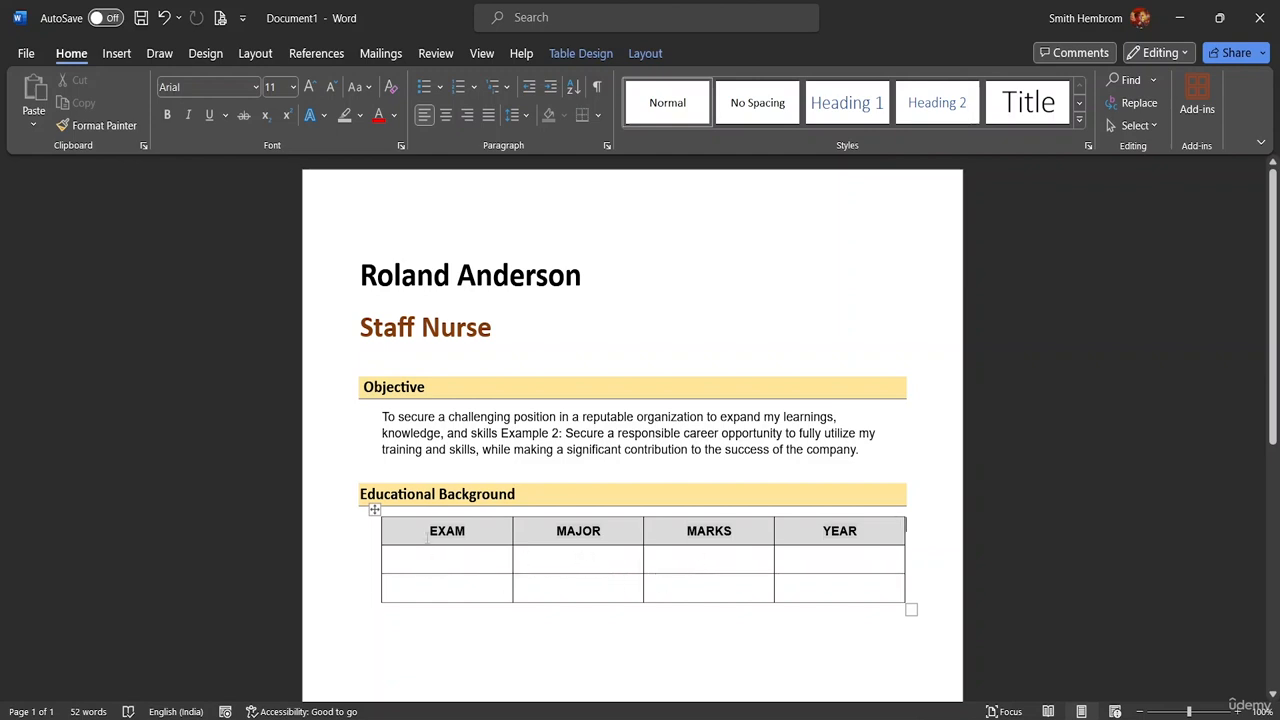
# Step: Fill the table's second row with "B.SC NURSING", "NURSING", "75%" and "1999"
pyautogui.click(408, 565)
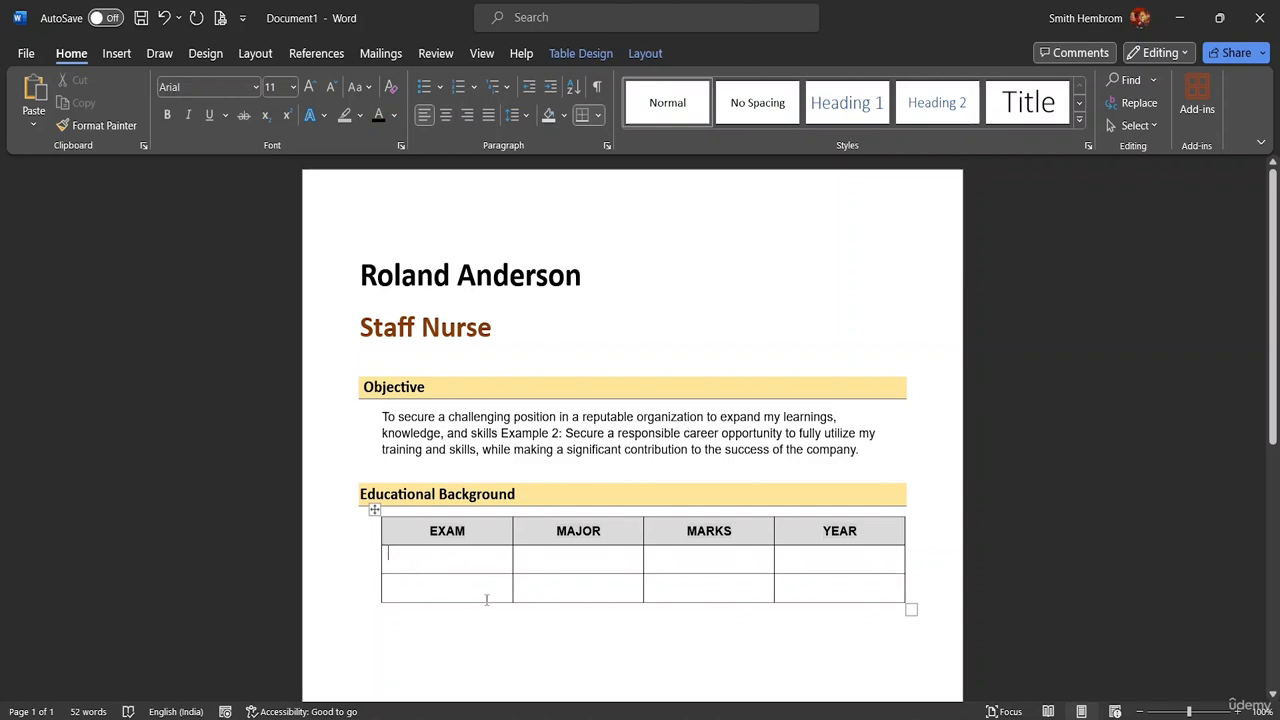
pyautogui.write('B.S')
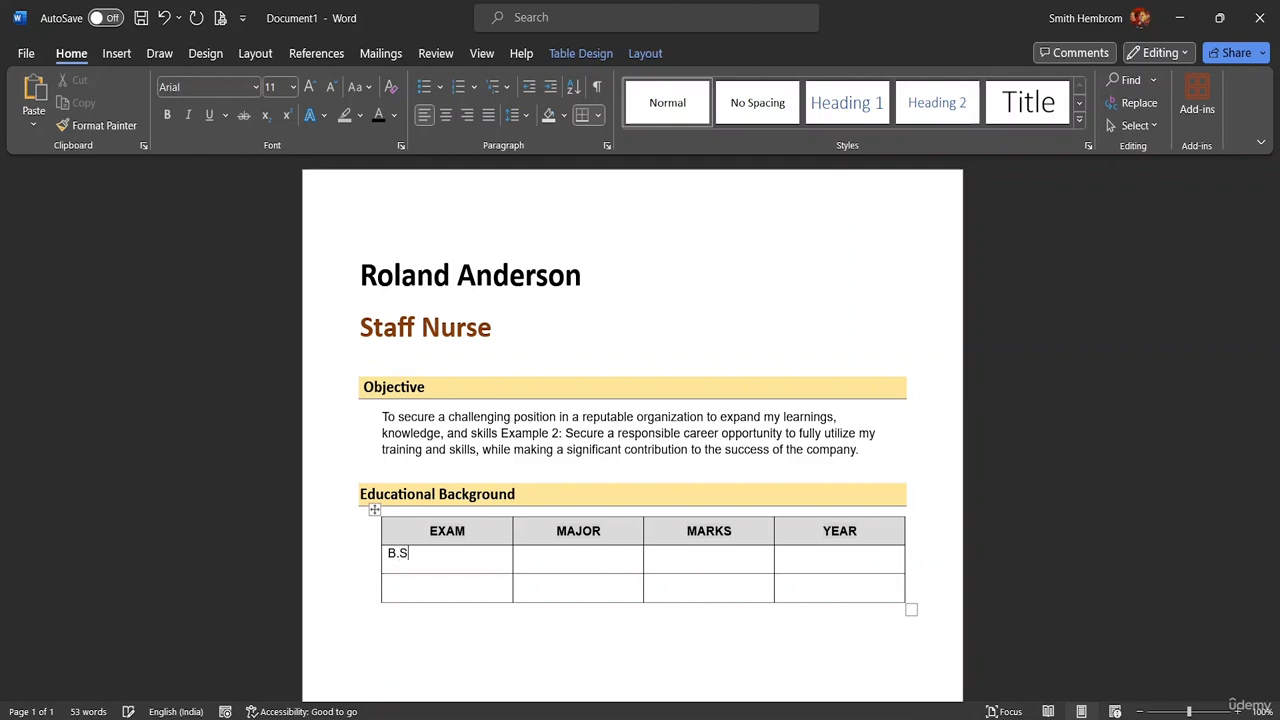
pyautogui.write('C NURSING')
pyautogui.click(562, 556)
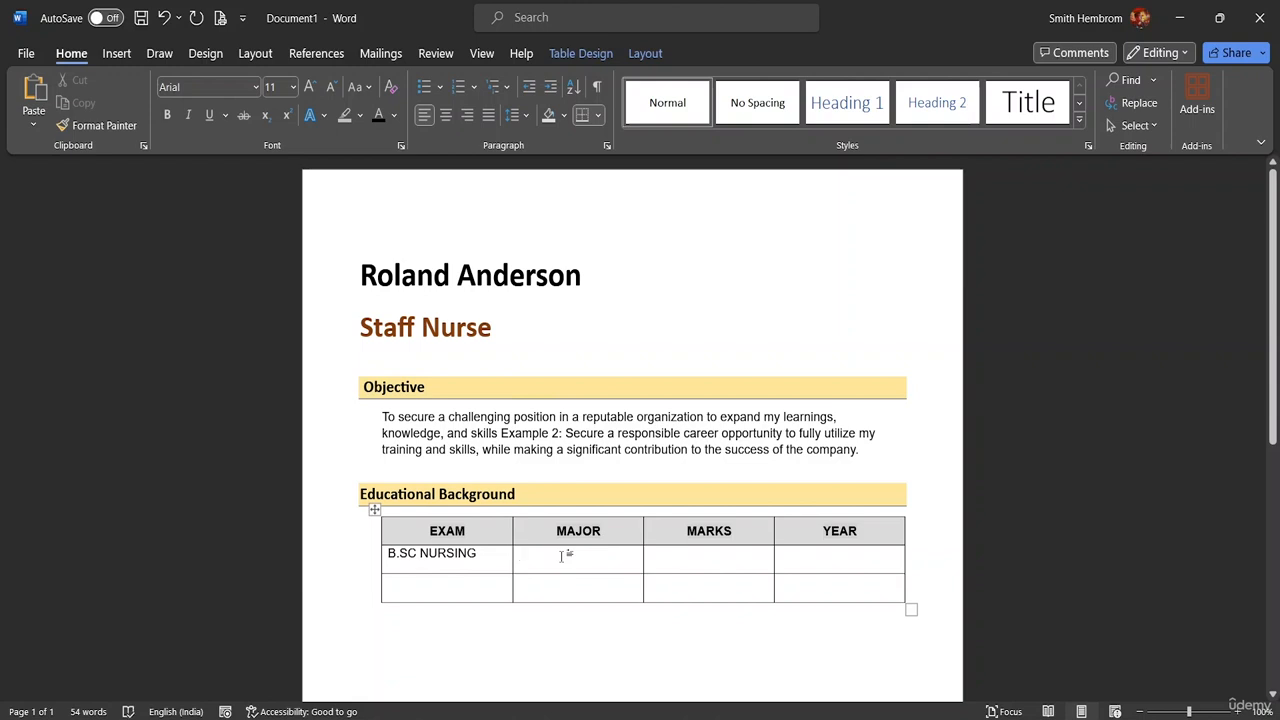
pyautogui.write('N')
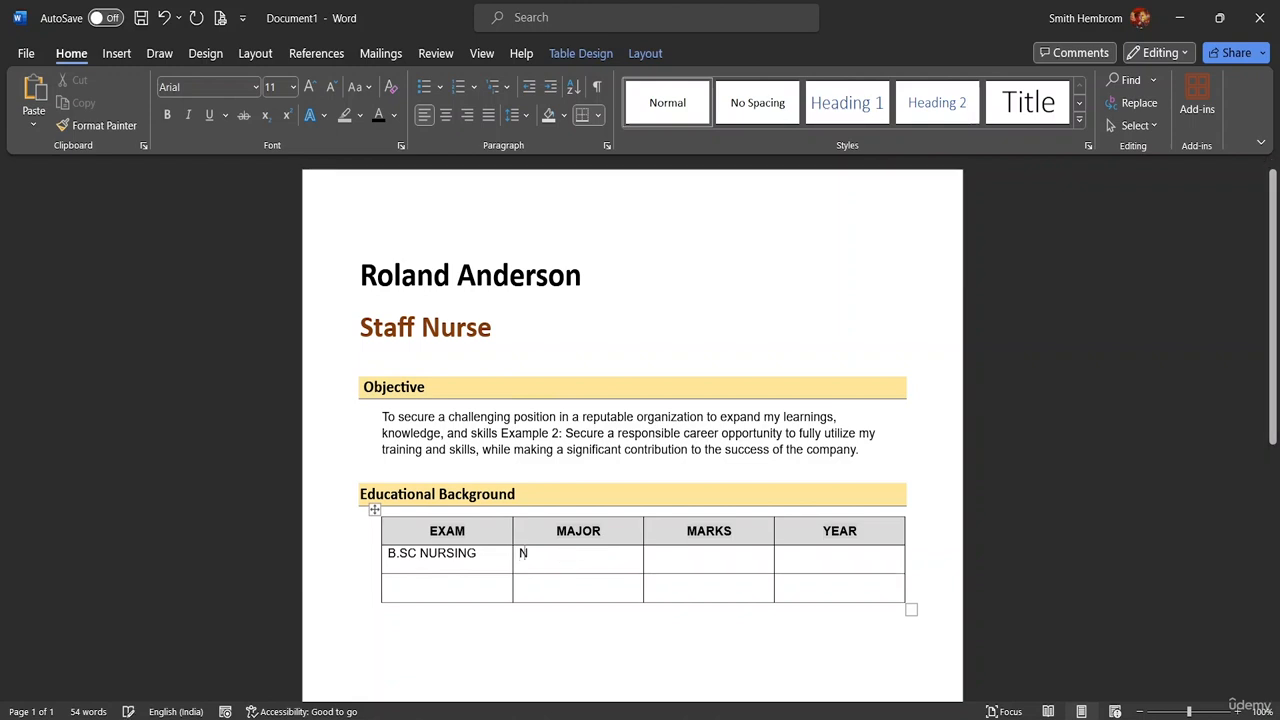
pyautogui.write('URSING')
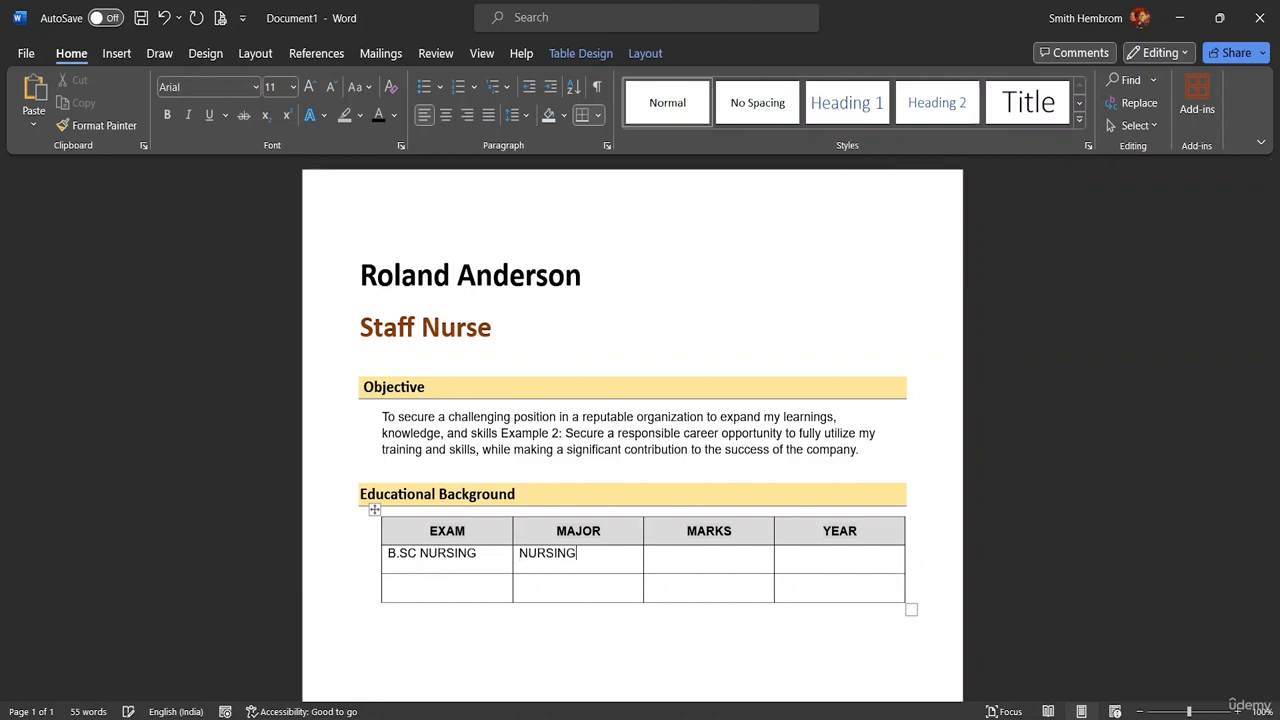
pyautogui.click(686, 550)
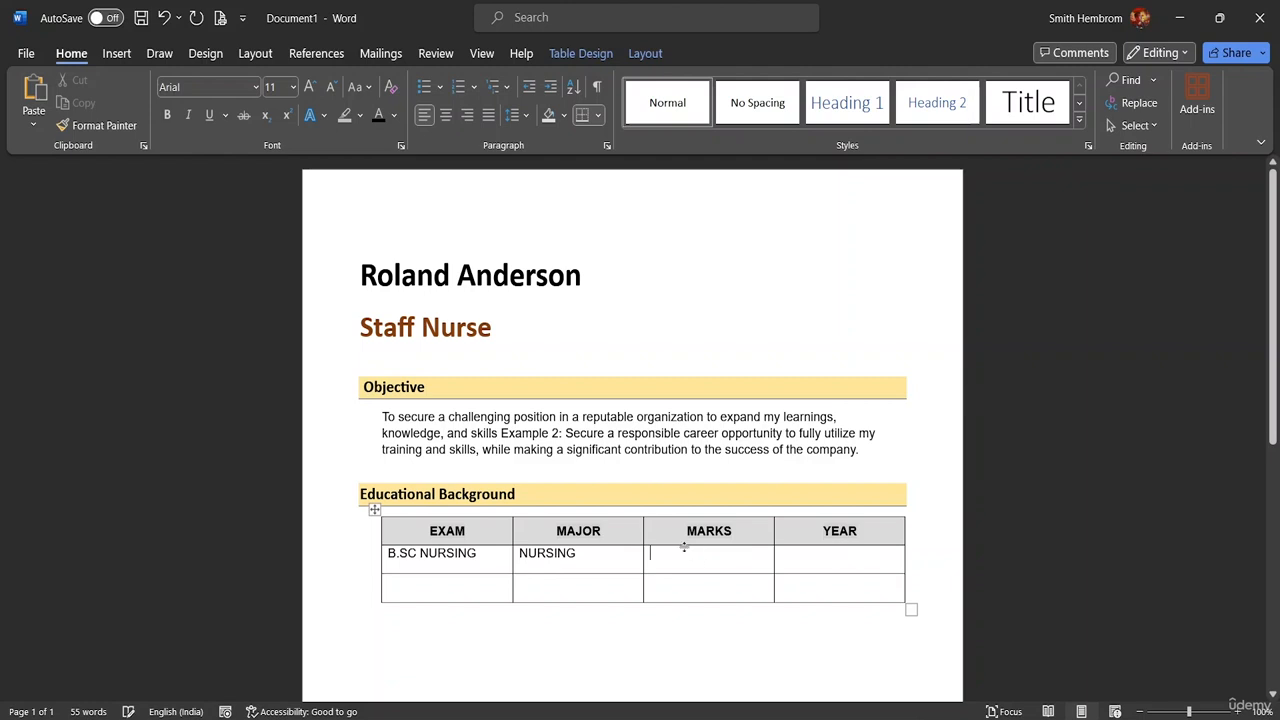
pyautogui.write('75')
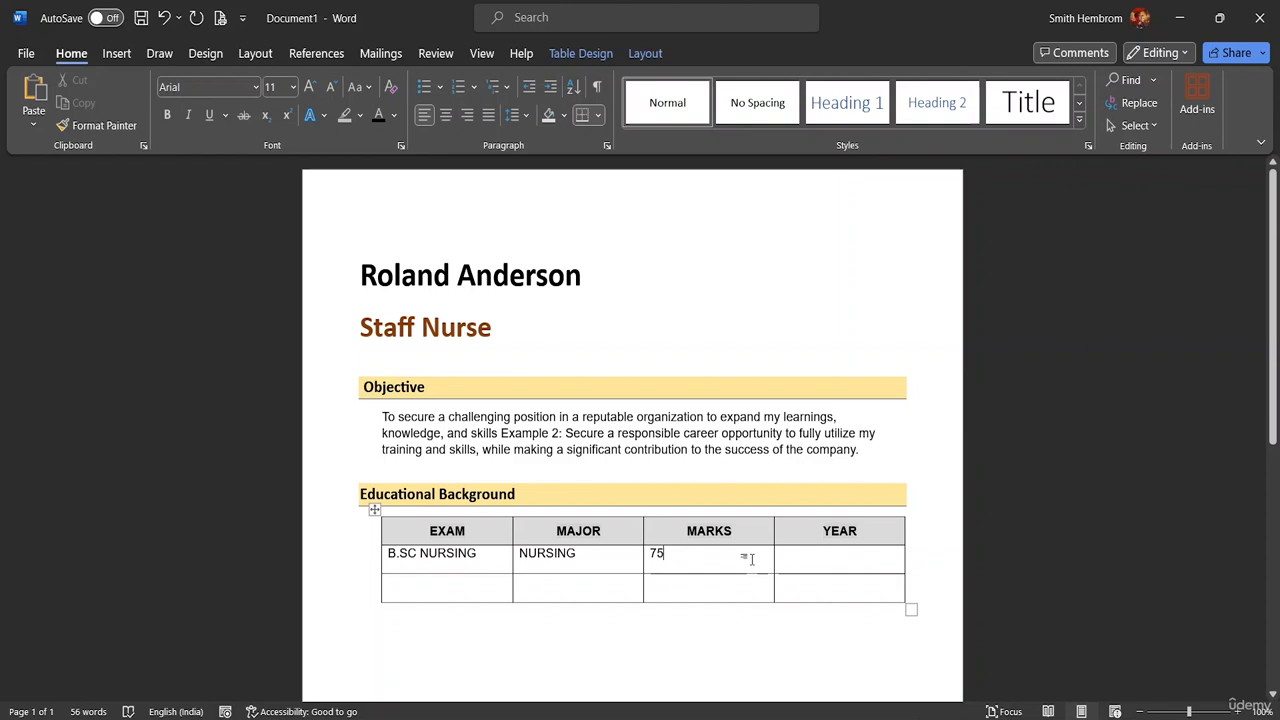
pyautogui.write('%')
pyautogui.press('Tab')
pyautogui.write('199')
# Step: Centre the second row's text horizontally and vertically in its cells and make it bold
pyautogui.moveTo(817, 560); pyautogui.dragTo(427, 562)
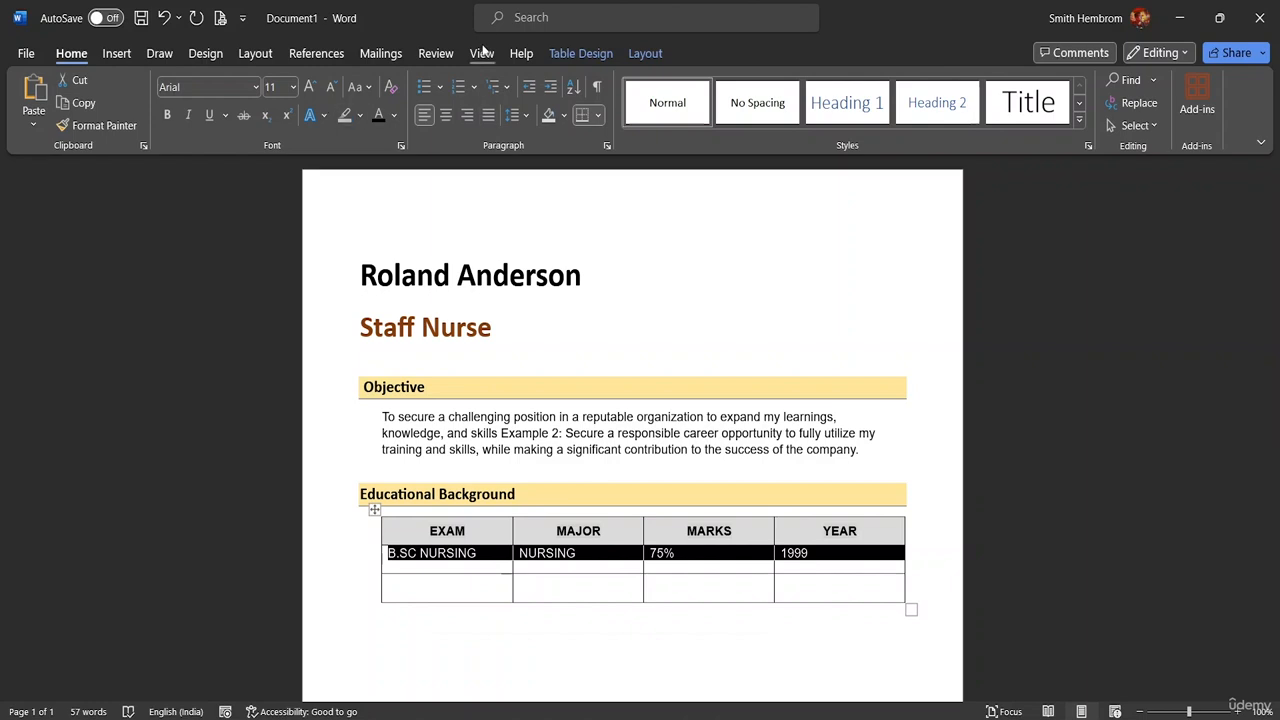
pyautogui.click(645, 53)
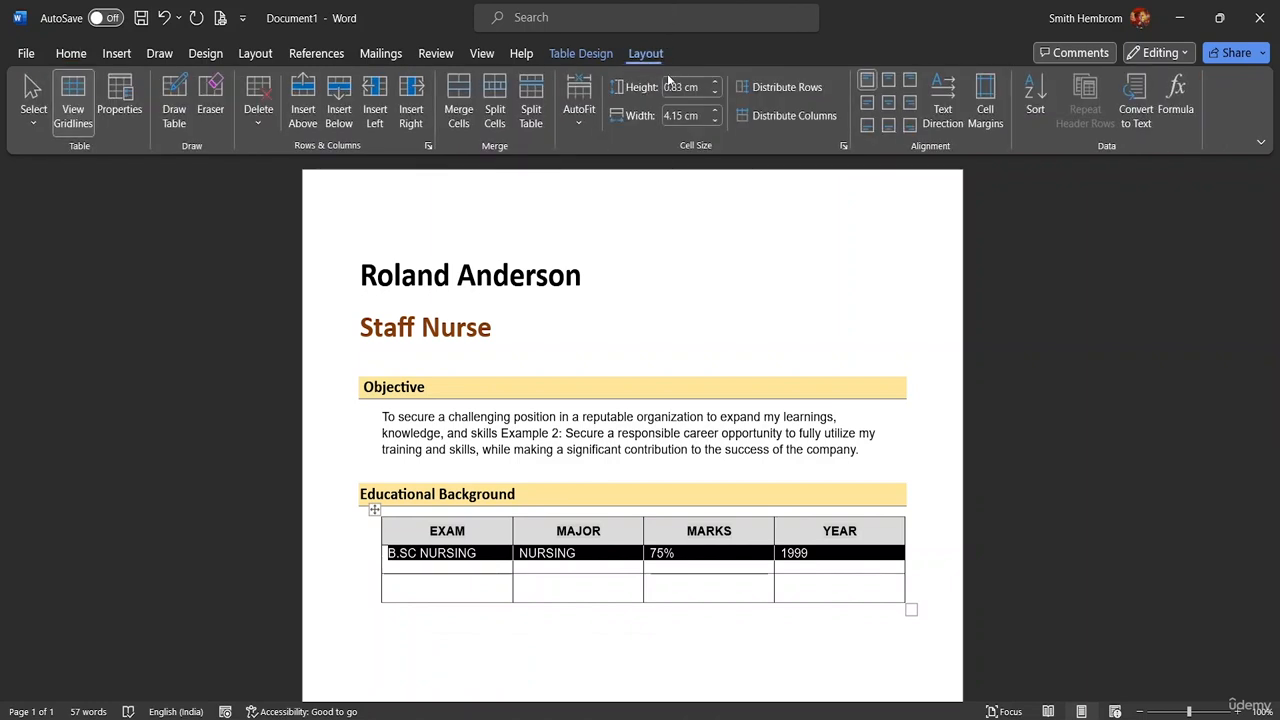
pyautogui.click(893, 104)
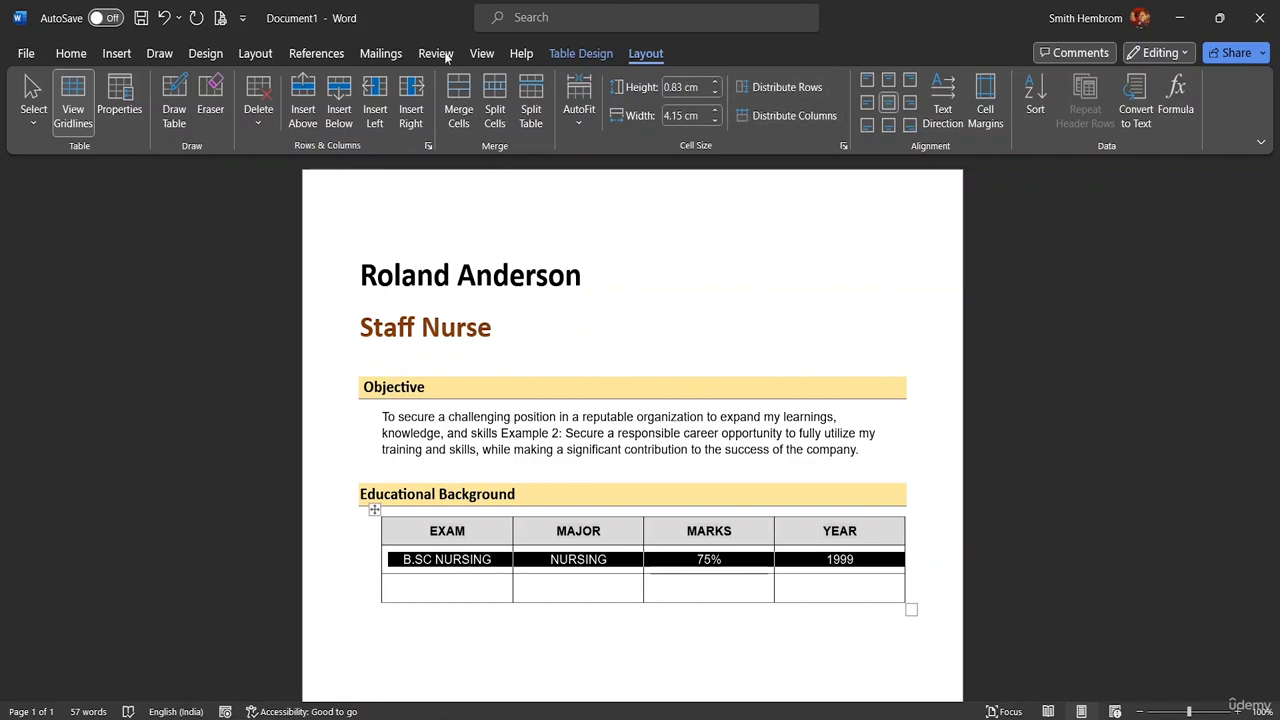
pyautogui.click(71, 53)
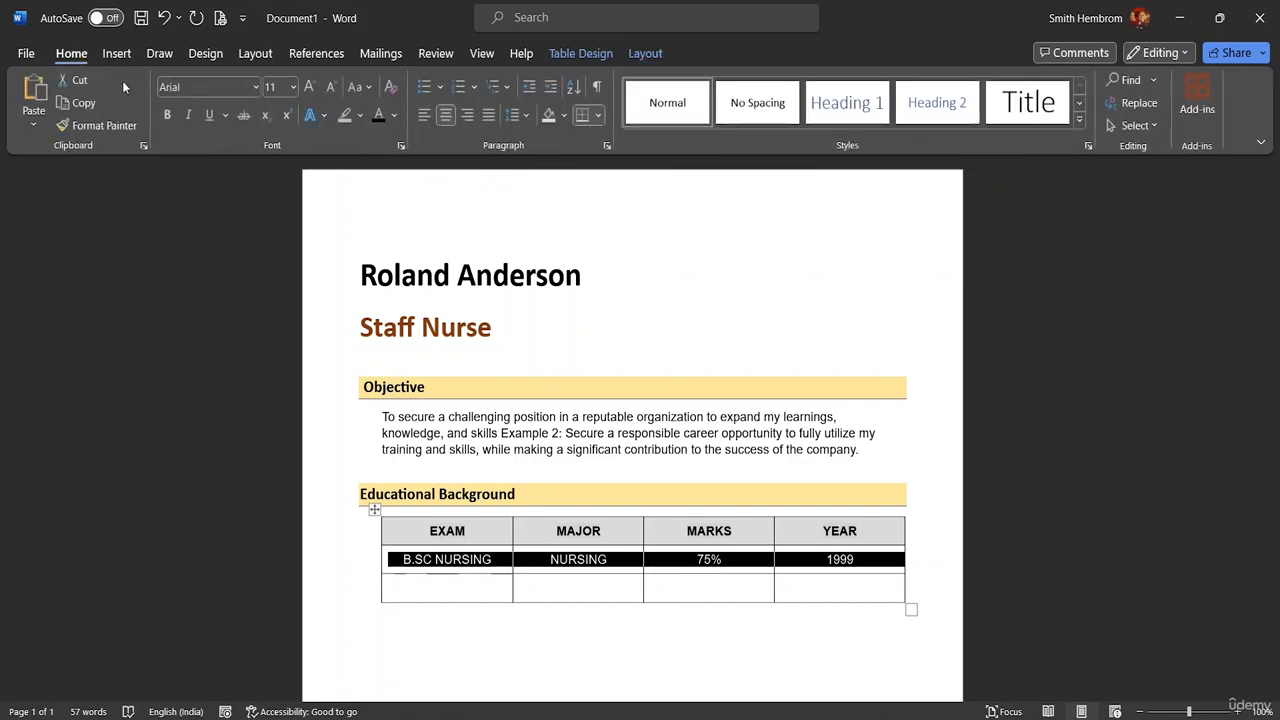
pyautogui.click(169, 113)
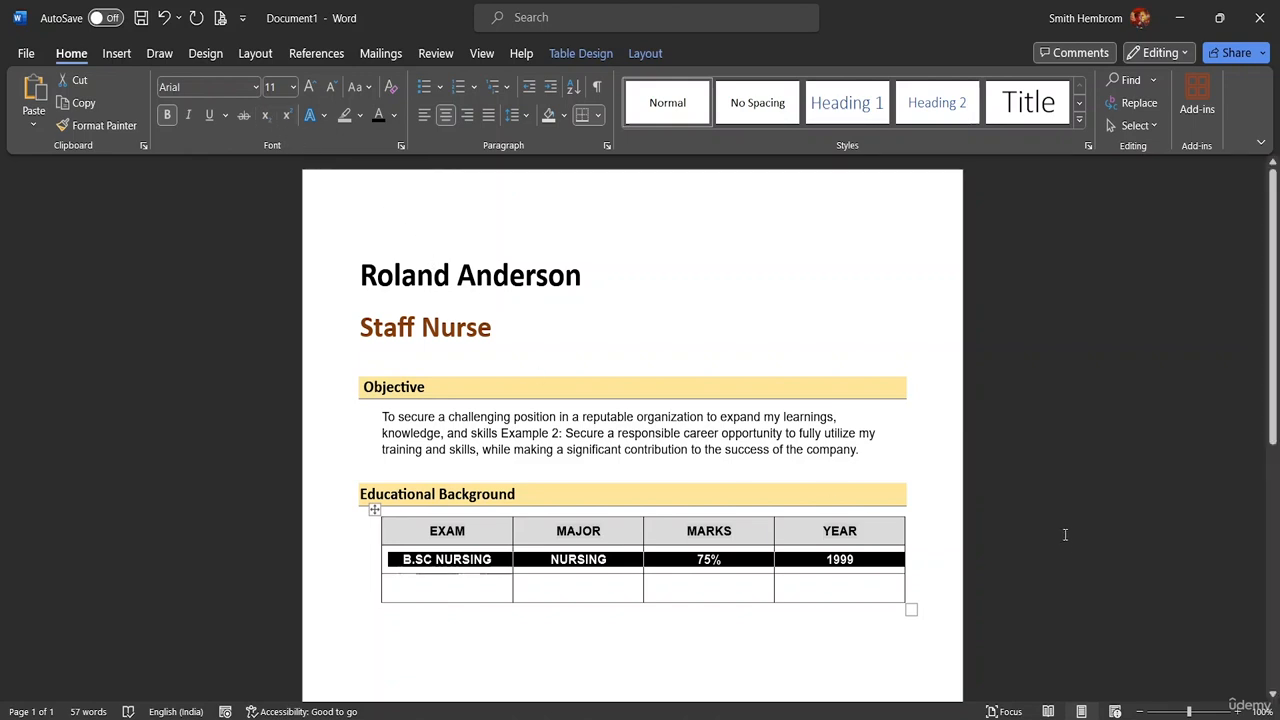
pyautogui.click(937, 557)
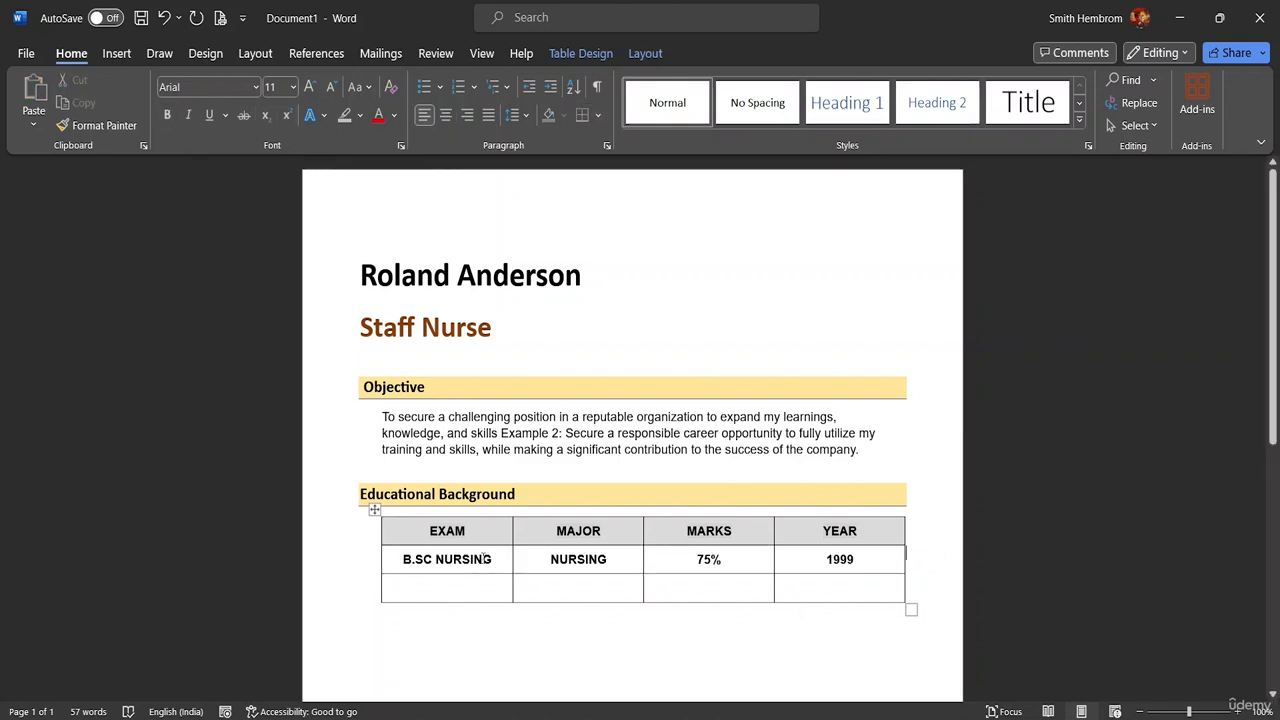
# Step: Paste a copy of the "Educational Background" heading below the table and remove the extra blank line above it
pyautogui.scroll(-4, 707, 578)
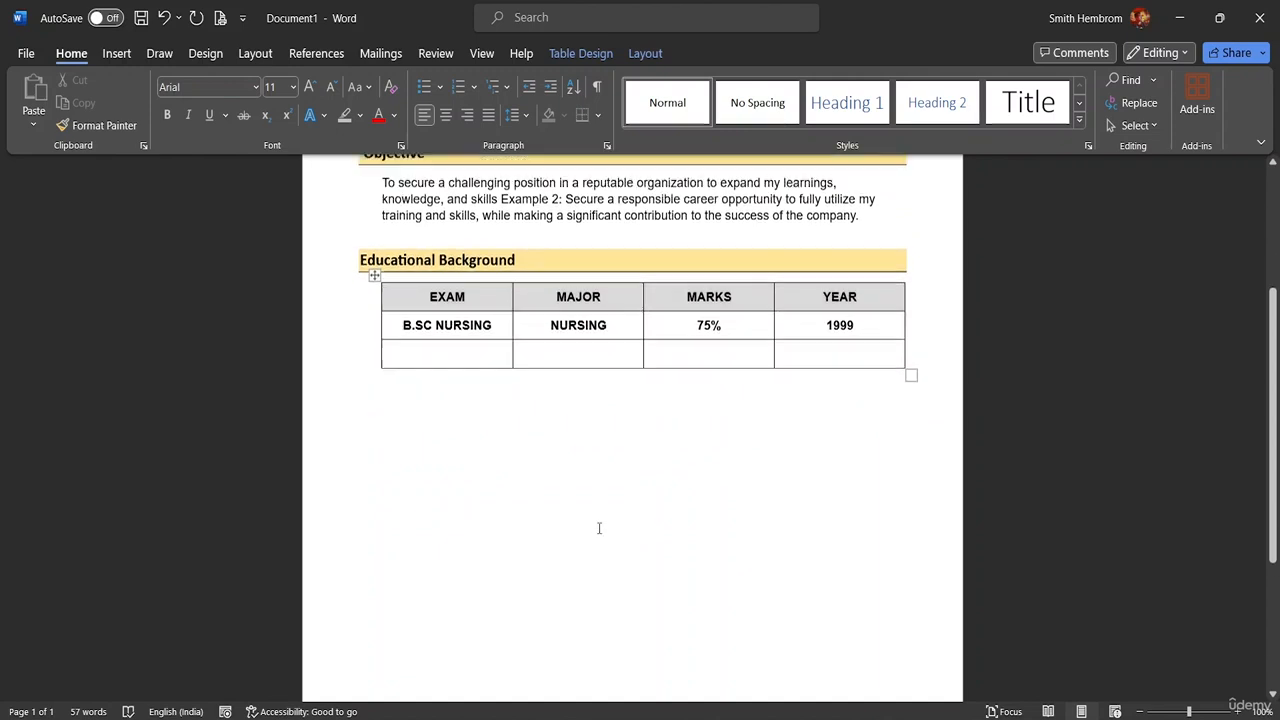
pyautogui.scroll(1, 599, 528)
pyautogui.click(535, 328)
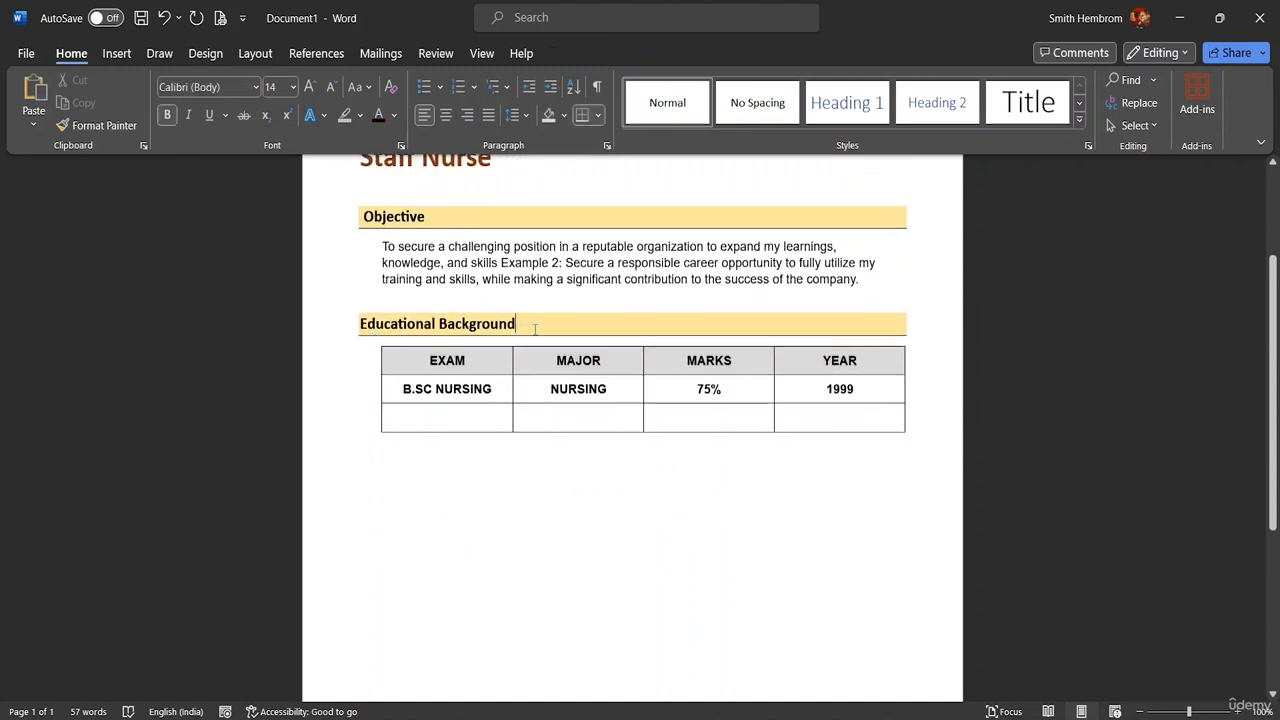
pyautogui.moveTo(535, 328); pyautogui.dragTo(397, 330)
pyautogui.hotkey('ctrl', 'c')
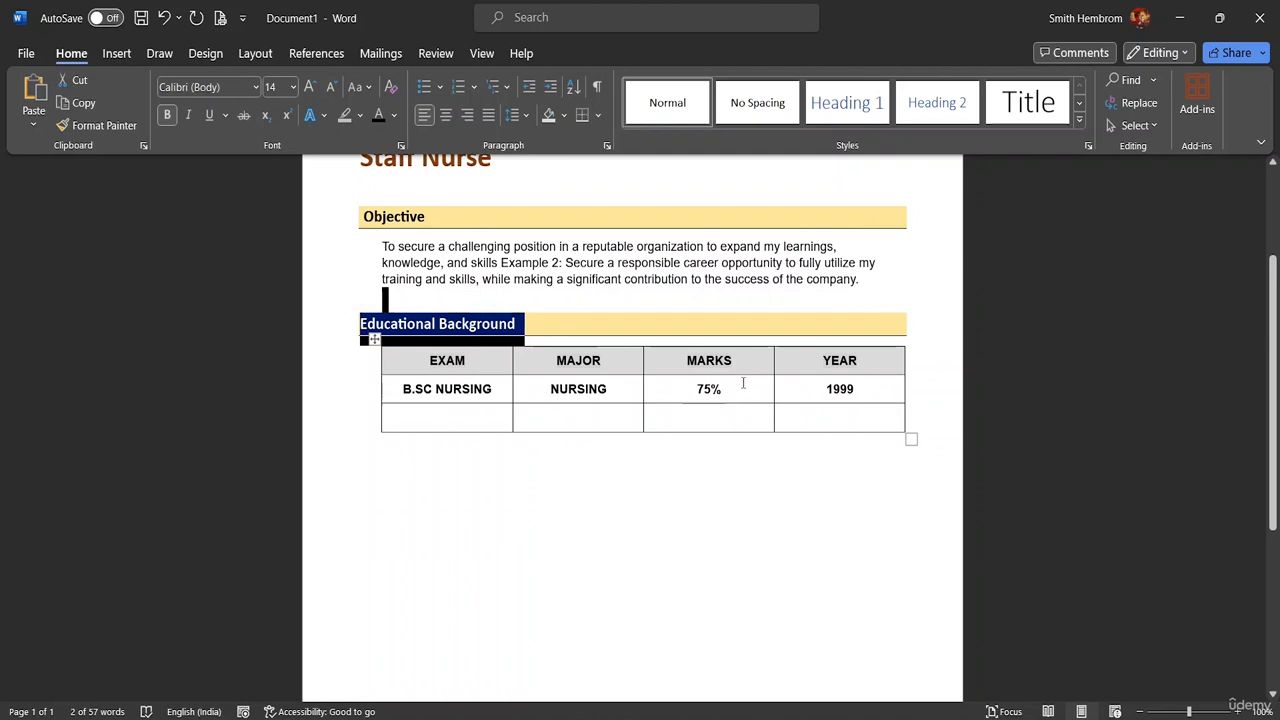
pyautogui.rightClick(377, 476)
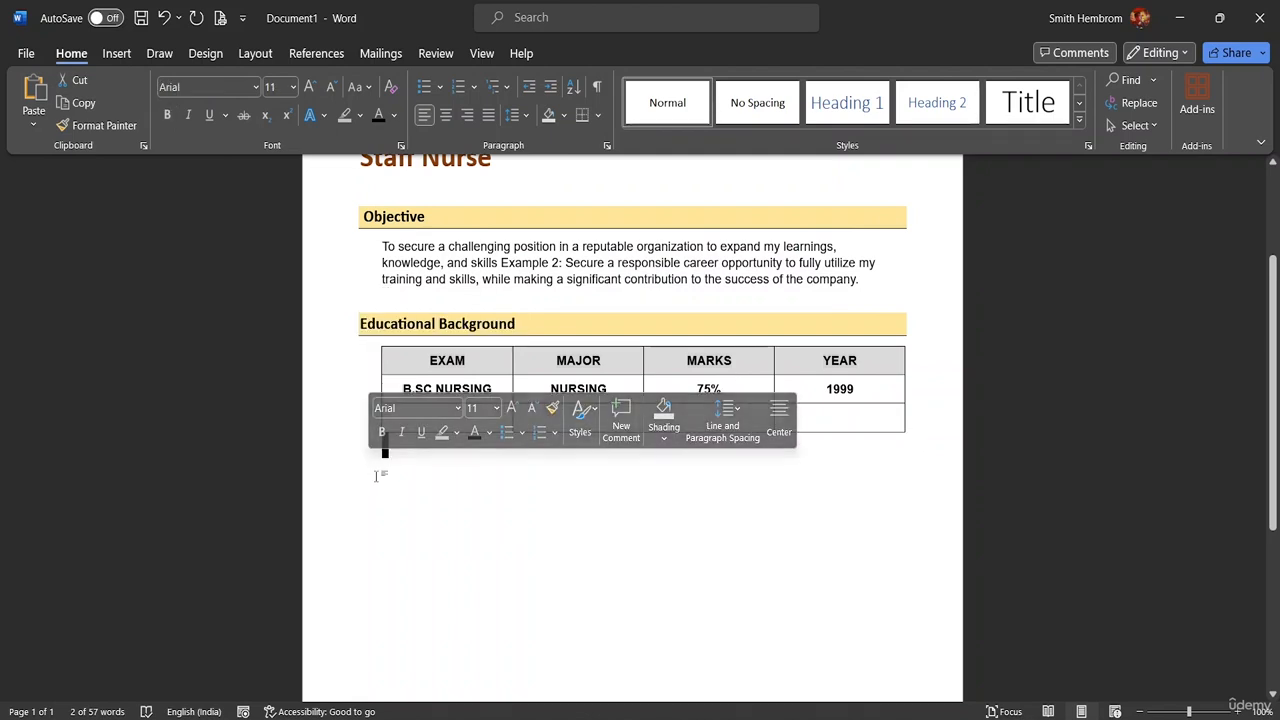
pyautogui.click(376, 476)
pyautogui.click(361, 477)
pyautogui.click(398, 490)
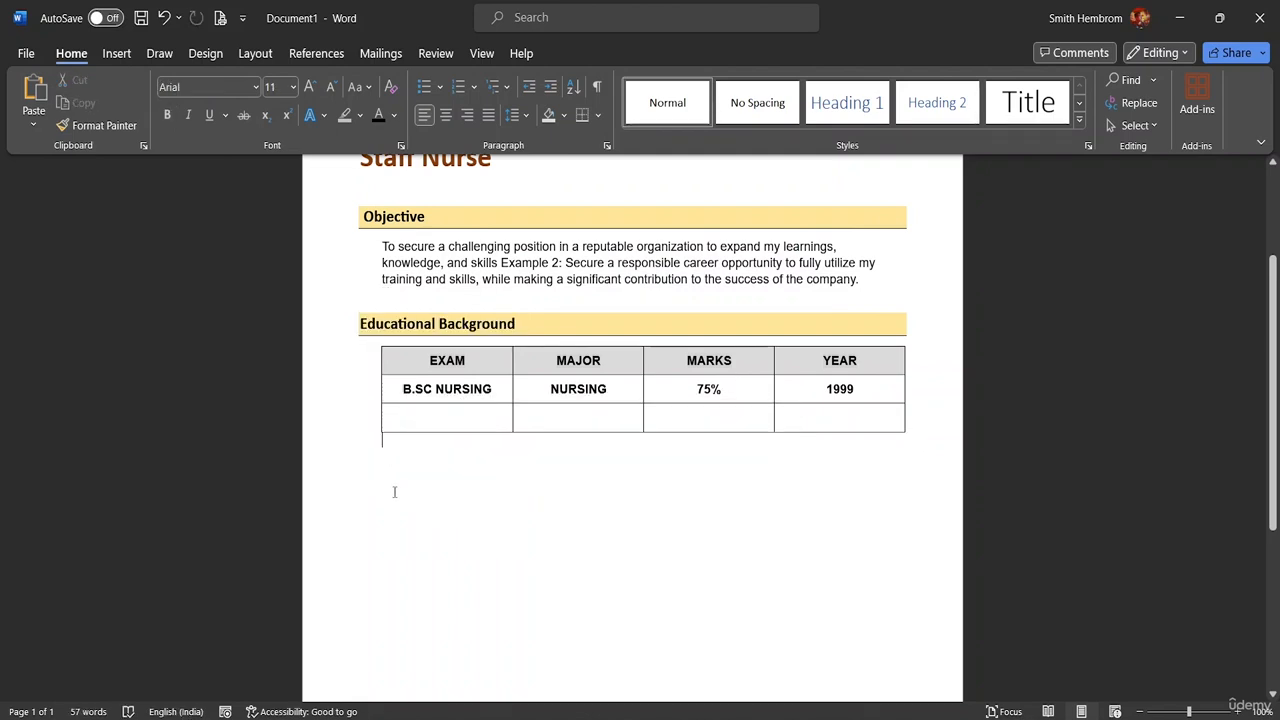
pyautogui.press('Return')
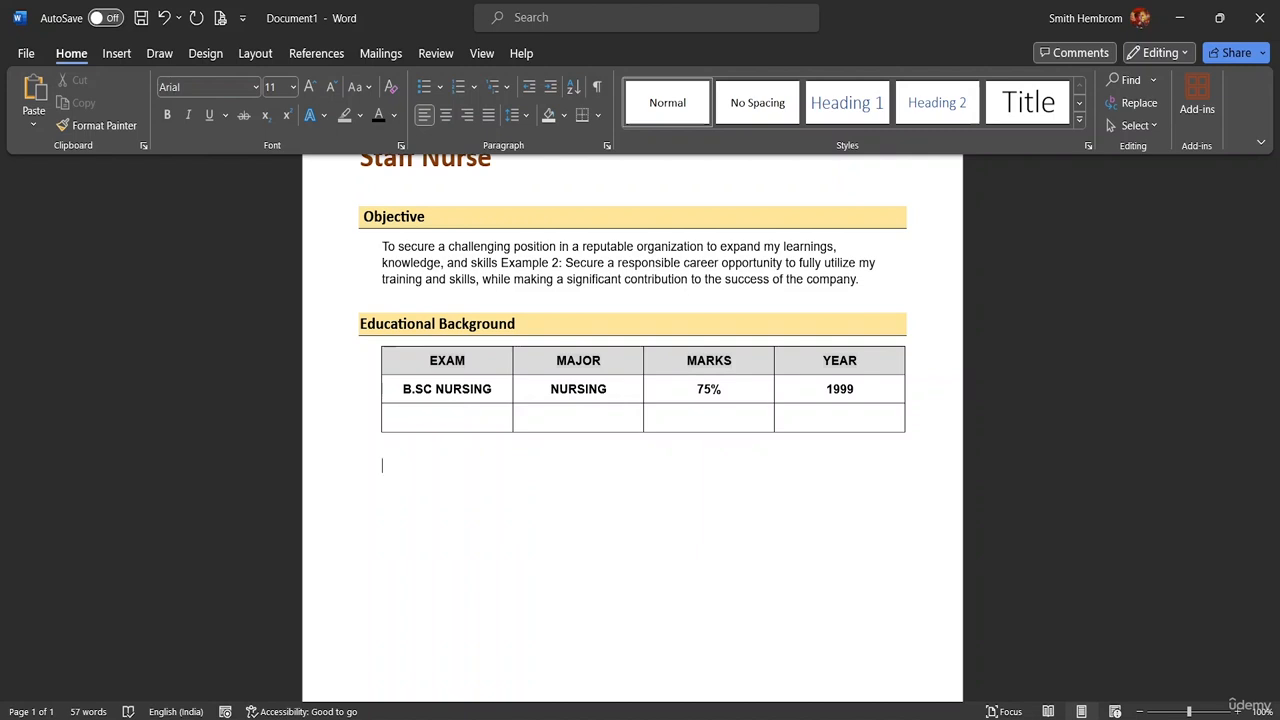
pyautogui.hotkey('ctrl', 'v')
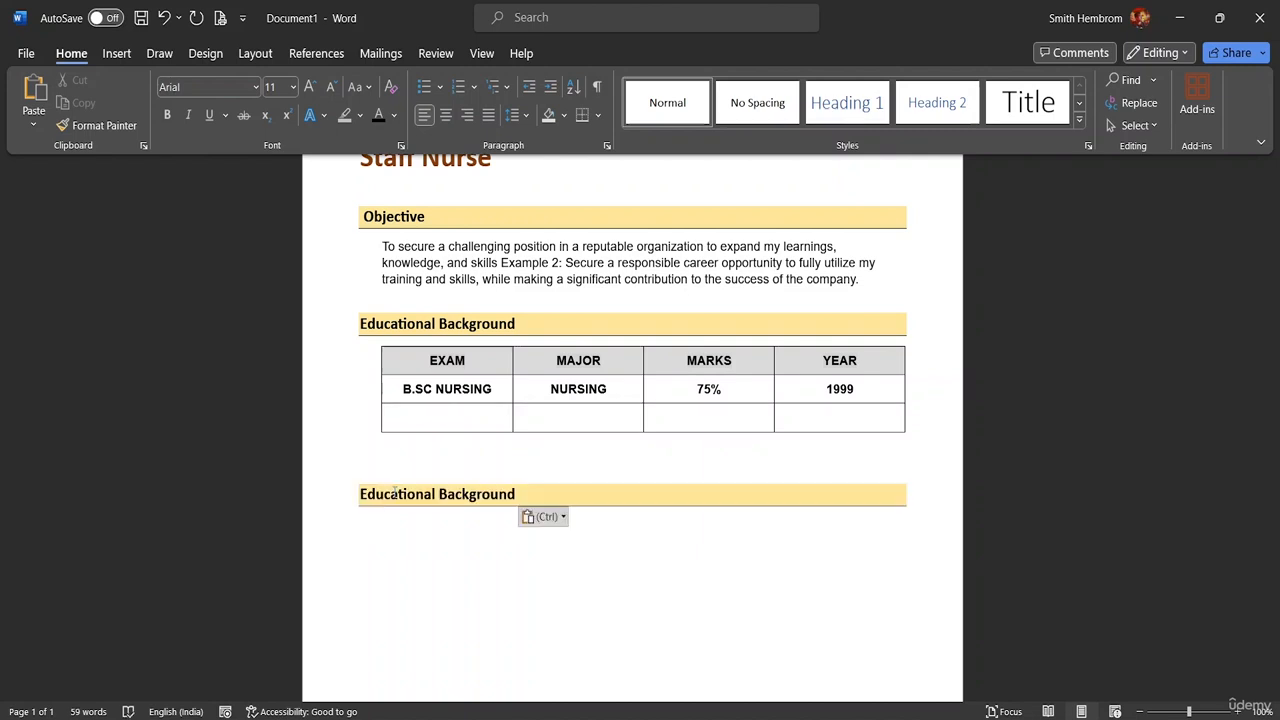
pyautogui.click(380, 470)
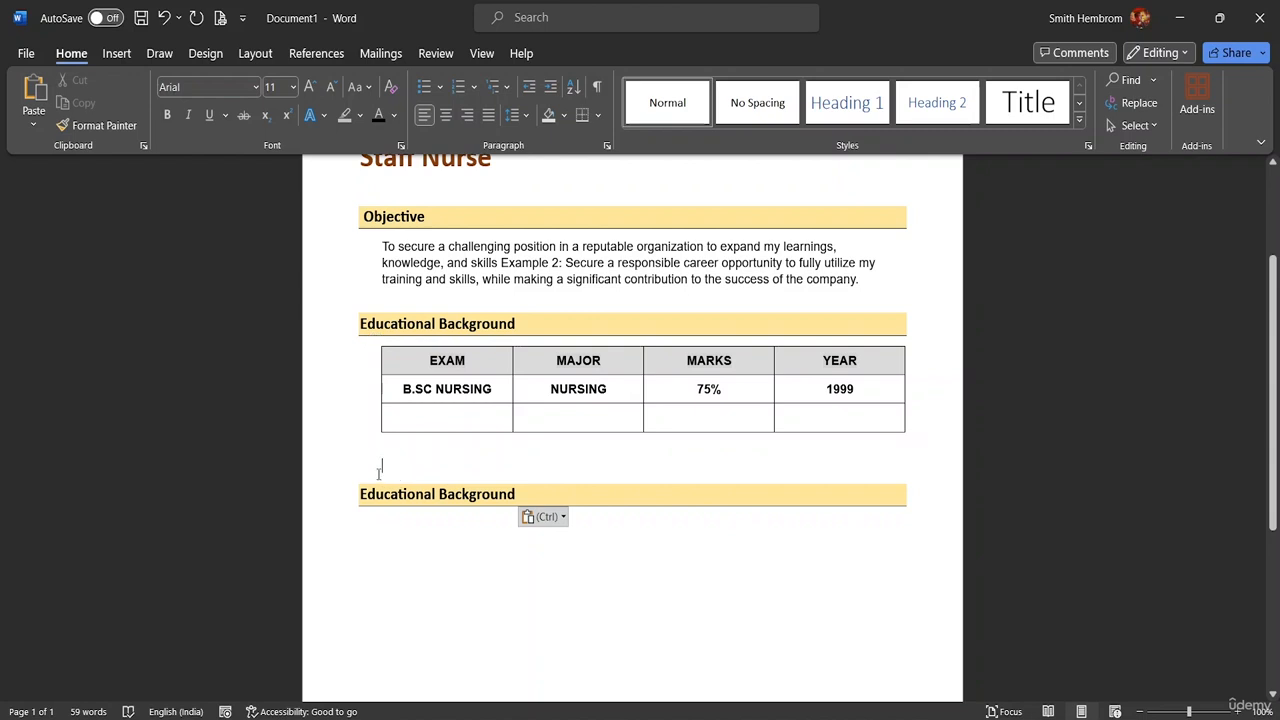
pyautogui.press('Delete')
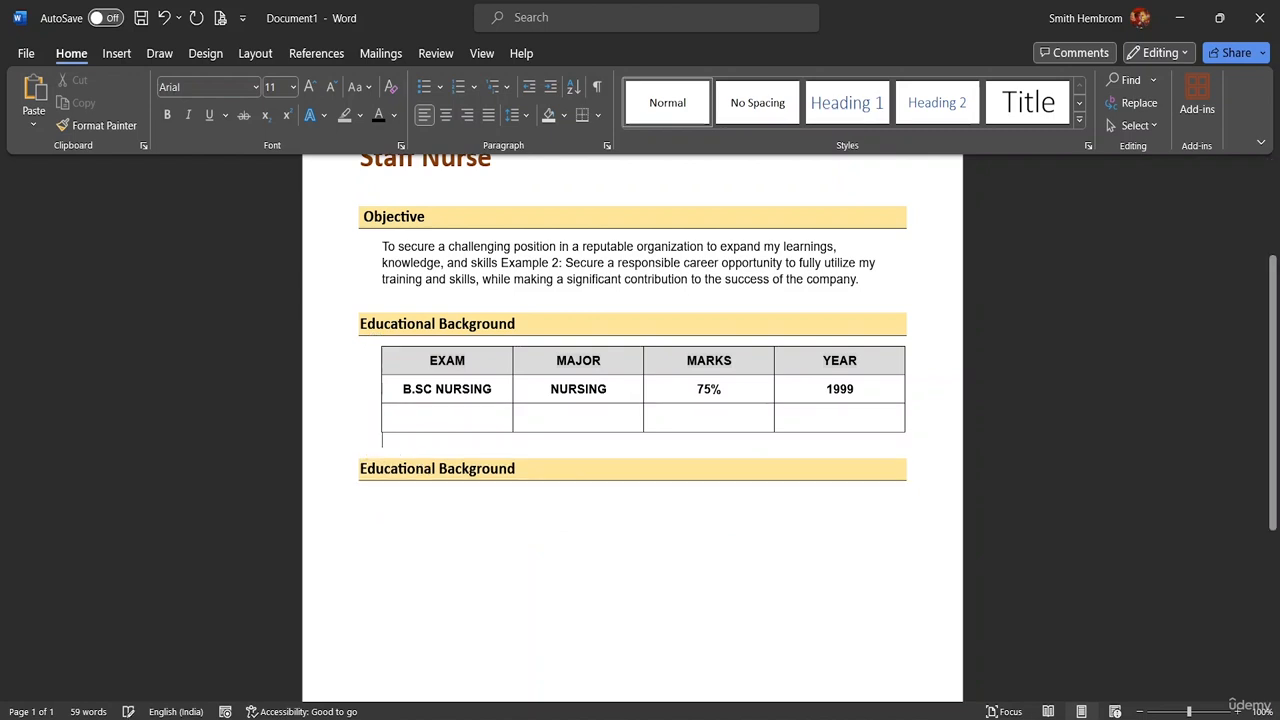
# Step: Replace the copied heading's text below the table with "Work Experience"
pyautogui.click(517, 470)
pyautogui.press('BackSpace')
pyautogui.press('BackSpace')
pyautogui.press('BackSpace')
pyautogui.press('BackSpace')
pyautogui.press('BackSpace')
pyautogui.press('BackSpace')
pyautogui.press('BackSpace')
pyautogui.press('BackSpace')
pyautogui.press('BackSpace')
pyautogui.press('BackSpace')
pyautogui.press('BackSpace')
pyautogui.press('BackSpace')
pyautogui.press('BackSpace')
pyautogui.press('BackSpace')
pyautogui.press('BackSpace')
pyautogui.press('BackSpace')
pyautogui.press('BackSpace')
pyautogui.press('BackSpace')
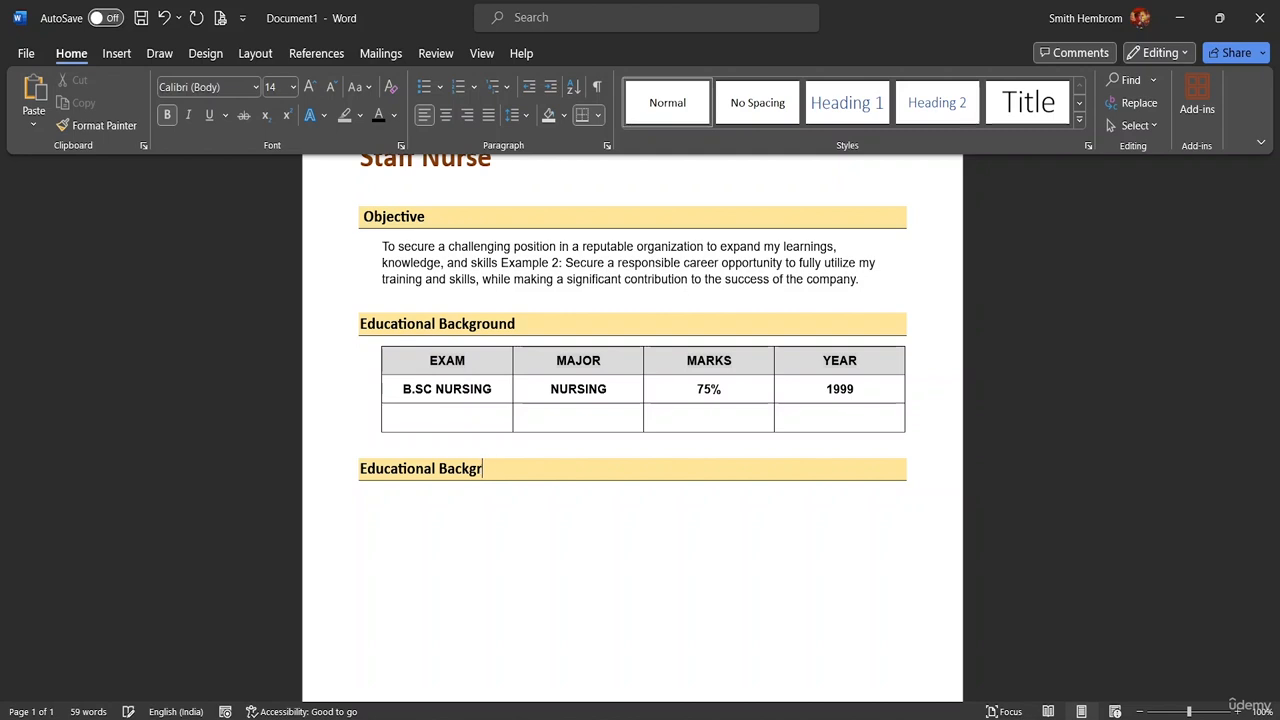
pyautogui.press('BackSpace')
pyautogui.press('BackSpace')
pyautogui.press('BackSpace')
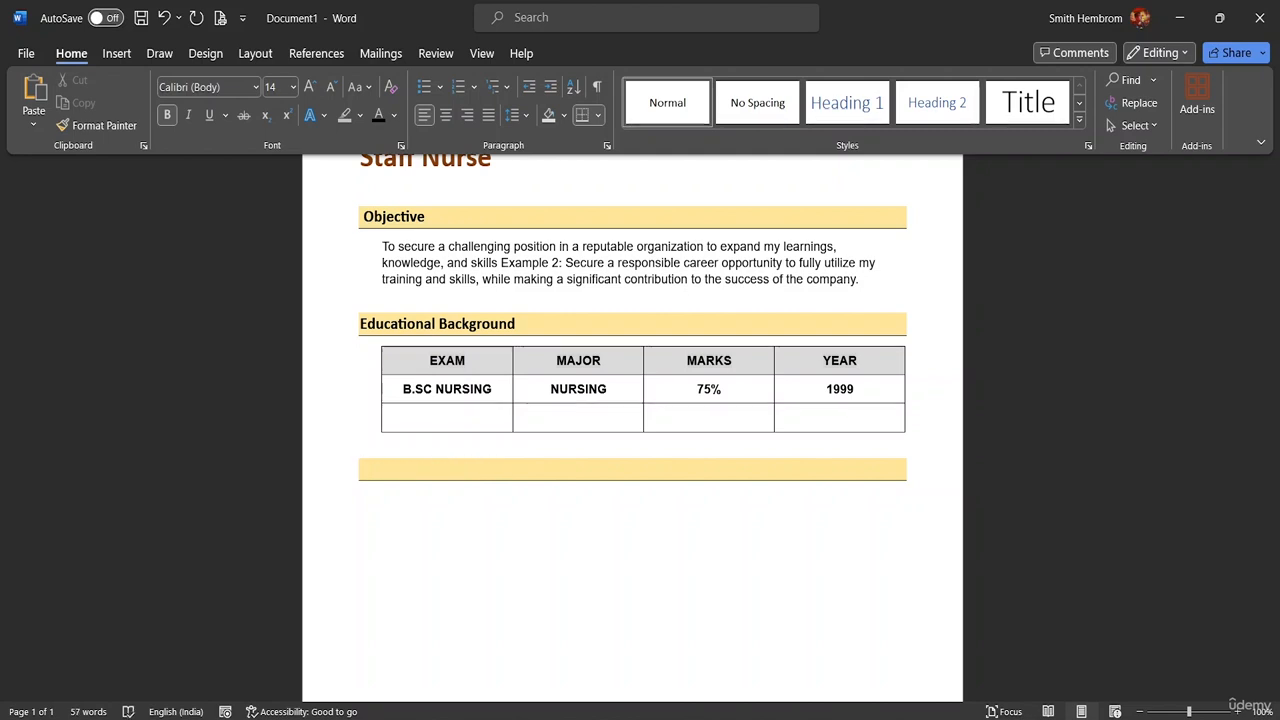
pyautogui.write('w')
pyautogui.press('BackSpace')
pyautogui.write('Work Exp')
pyautogui.press('BackSpace')
pyautogui.press('BackSpace')
pyautogui.write('er')
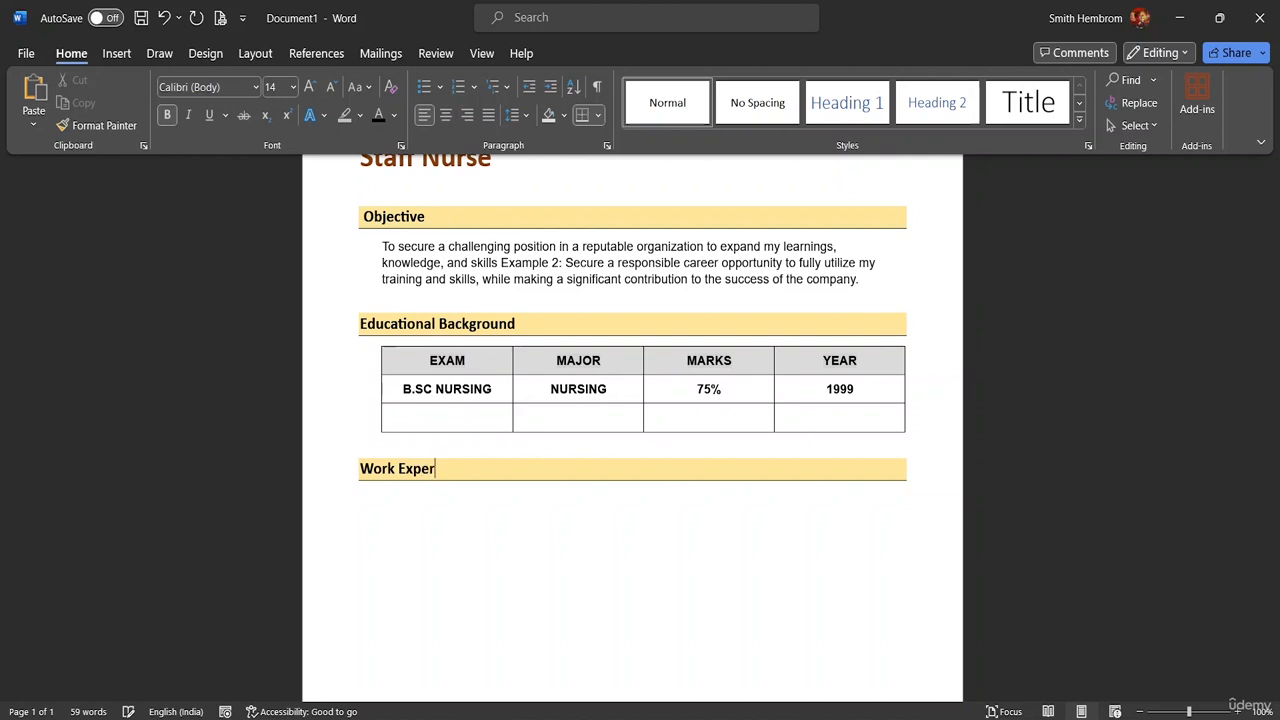
pyautogui.write('ience')
# Step: Stretch the Educational Background table slightly so that its three rows become taller
pyautogui.moveTo(363, 407)
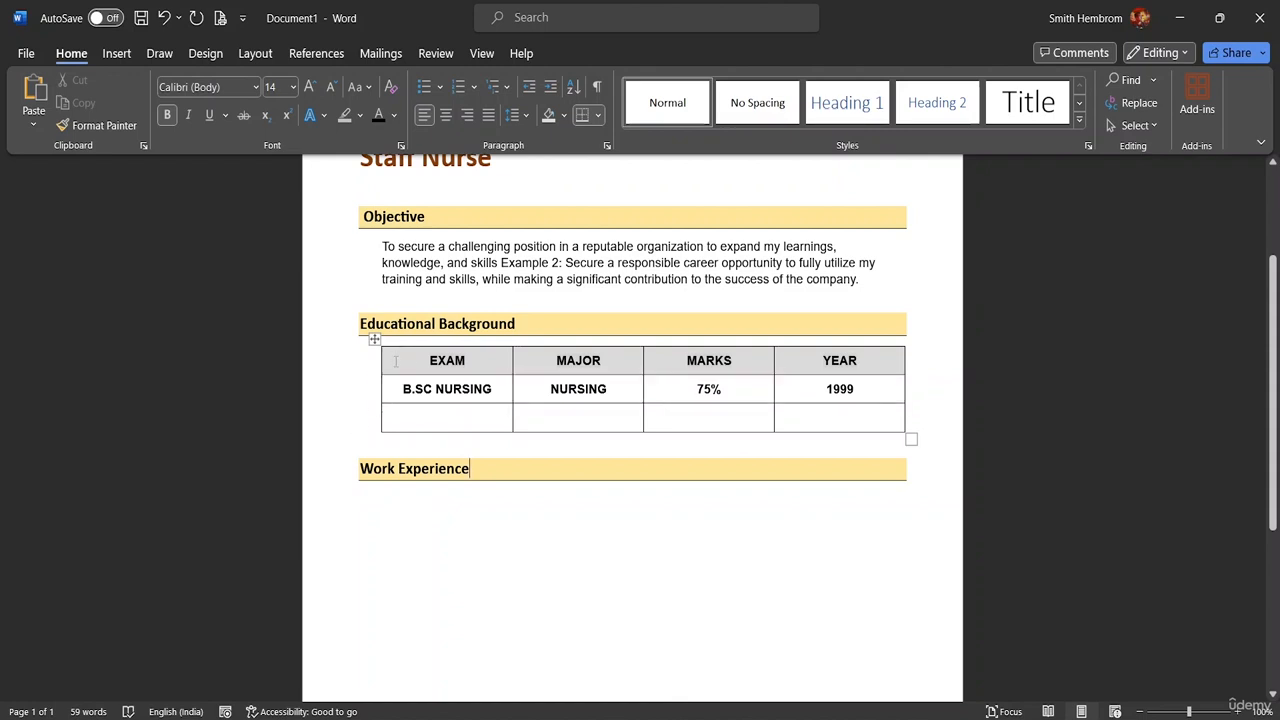
pyautogui.click(484, 428)
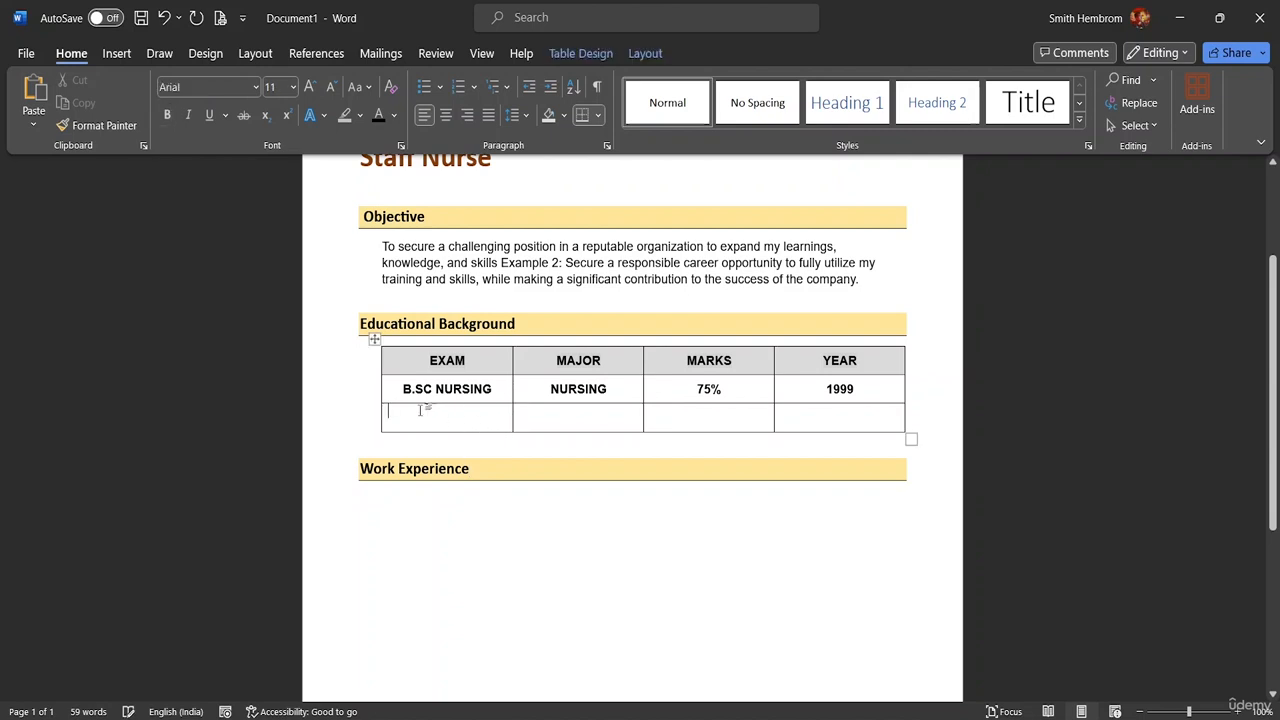
pyautogui.click(371, 341)
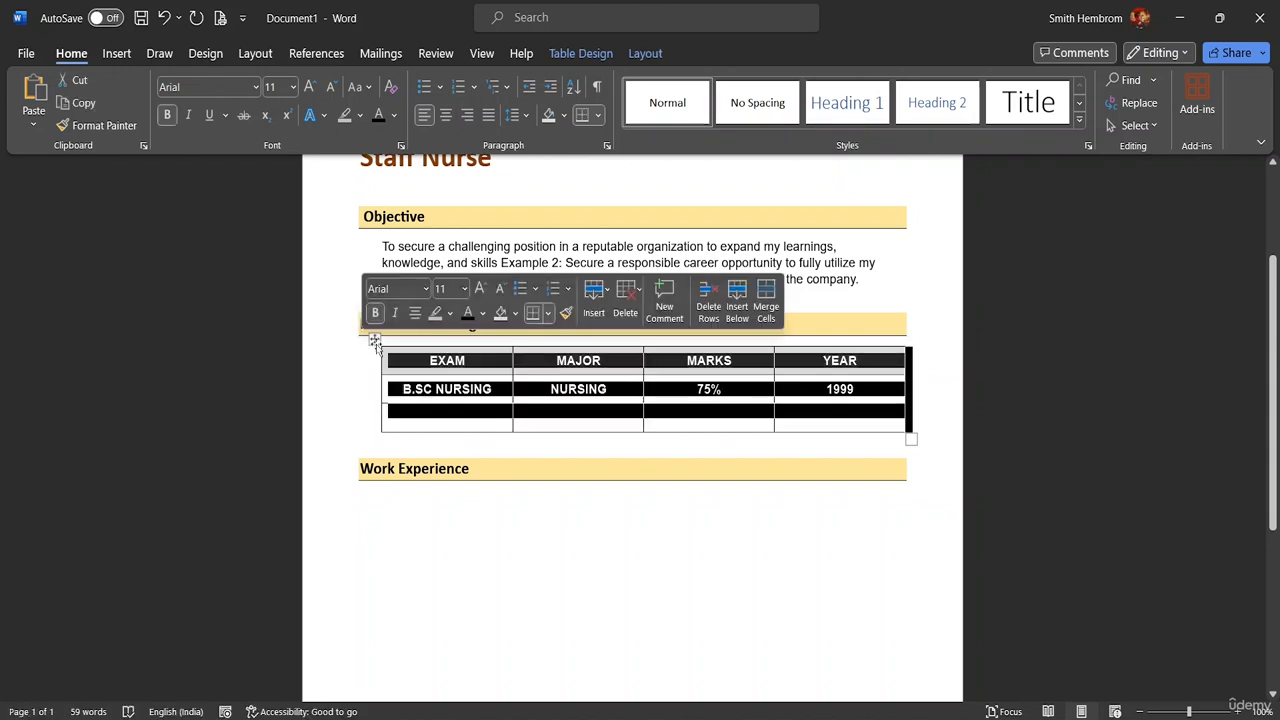
pyautogui.click(372, 341)
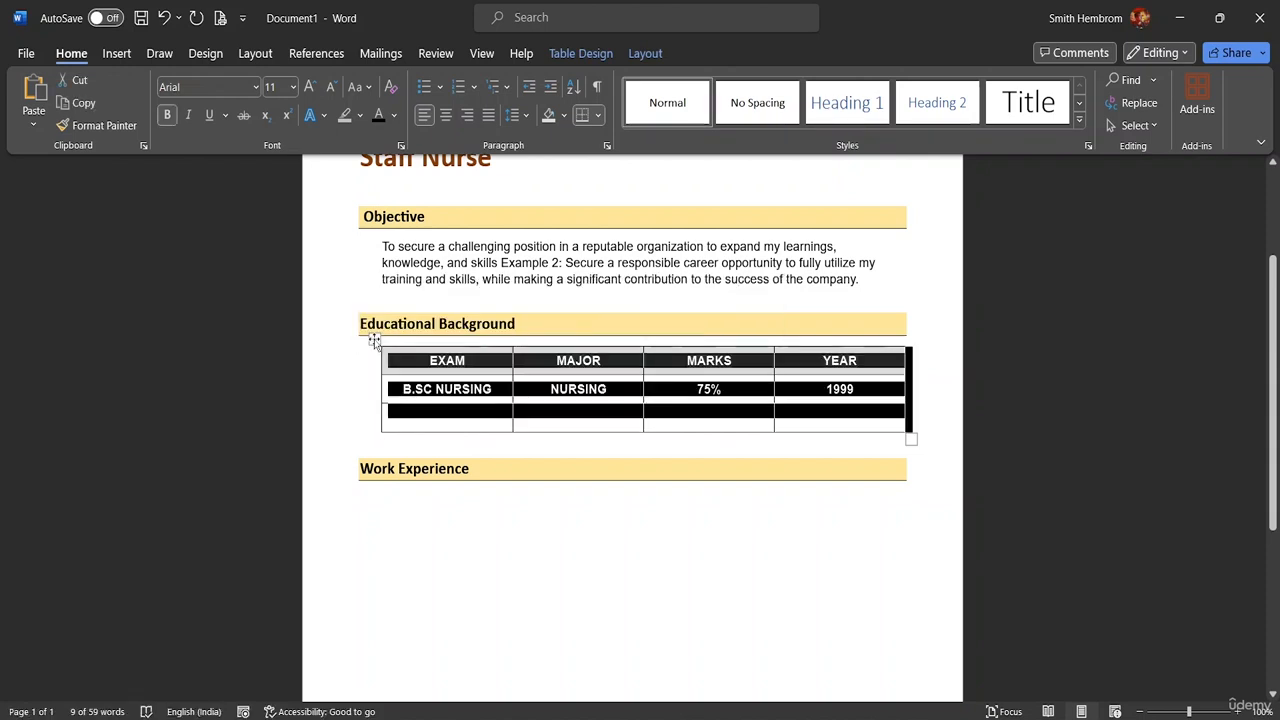
pyautogui.click(372, 341)
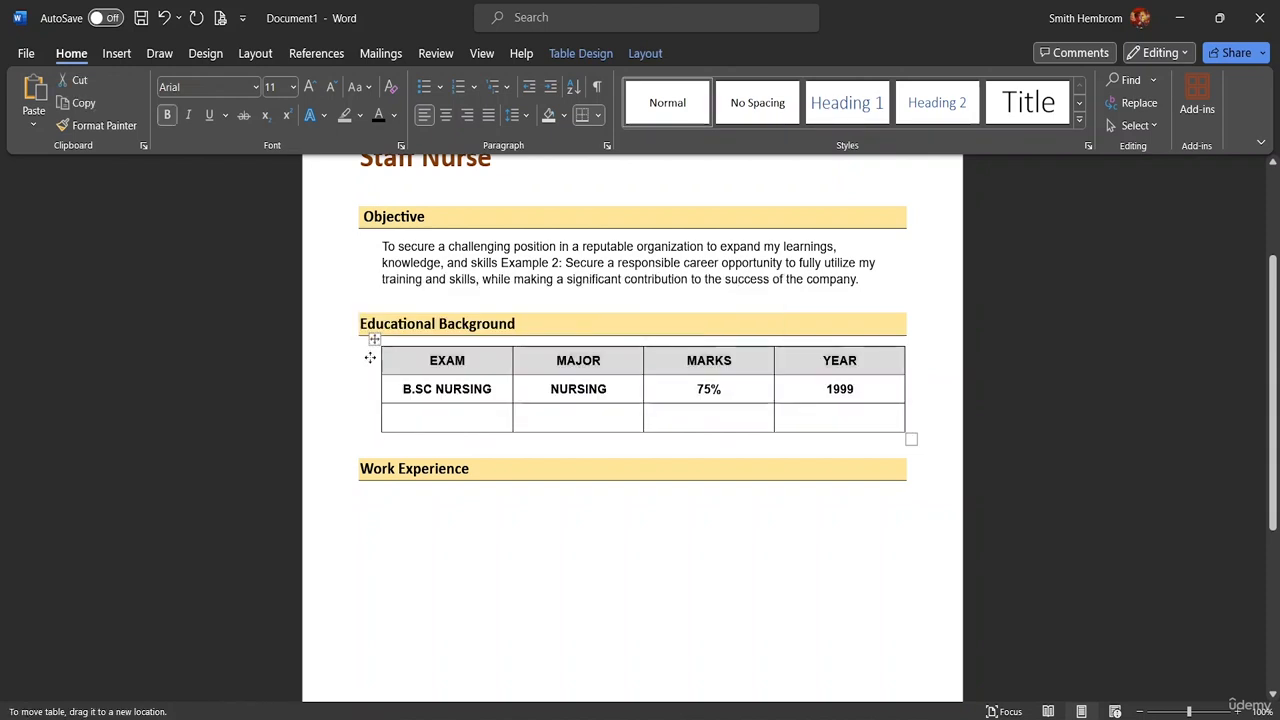
pyautogui.click(938, 444)
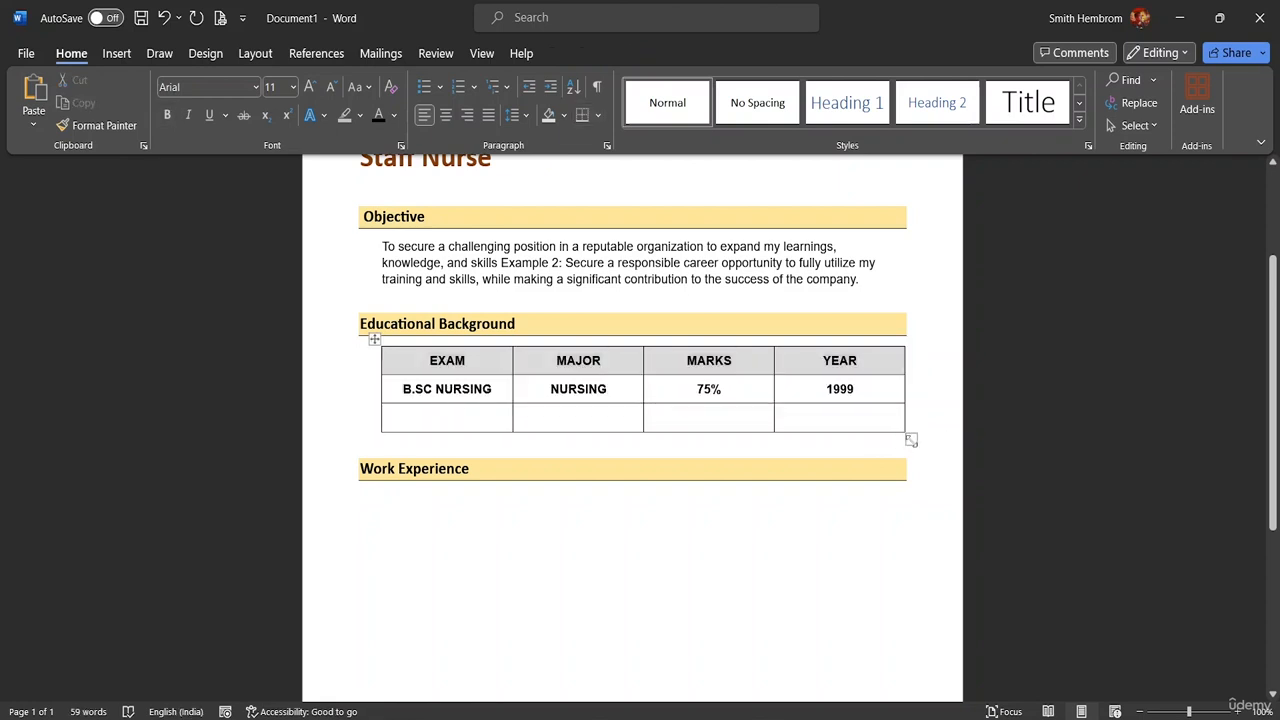
pyautogui.moveTo(911, 440)
pyautogui.mouseDown()
pyautogui.moveTo(877, 436)
pyautogui.moveTo(865, 452)
pyautogui.moveTo(907, 451)
pyautogui.mouseUp()
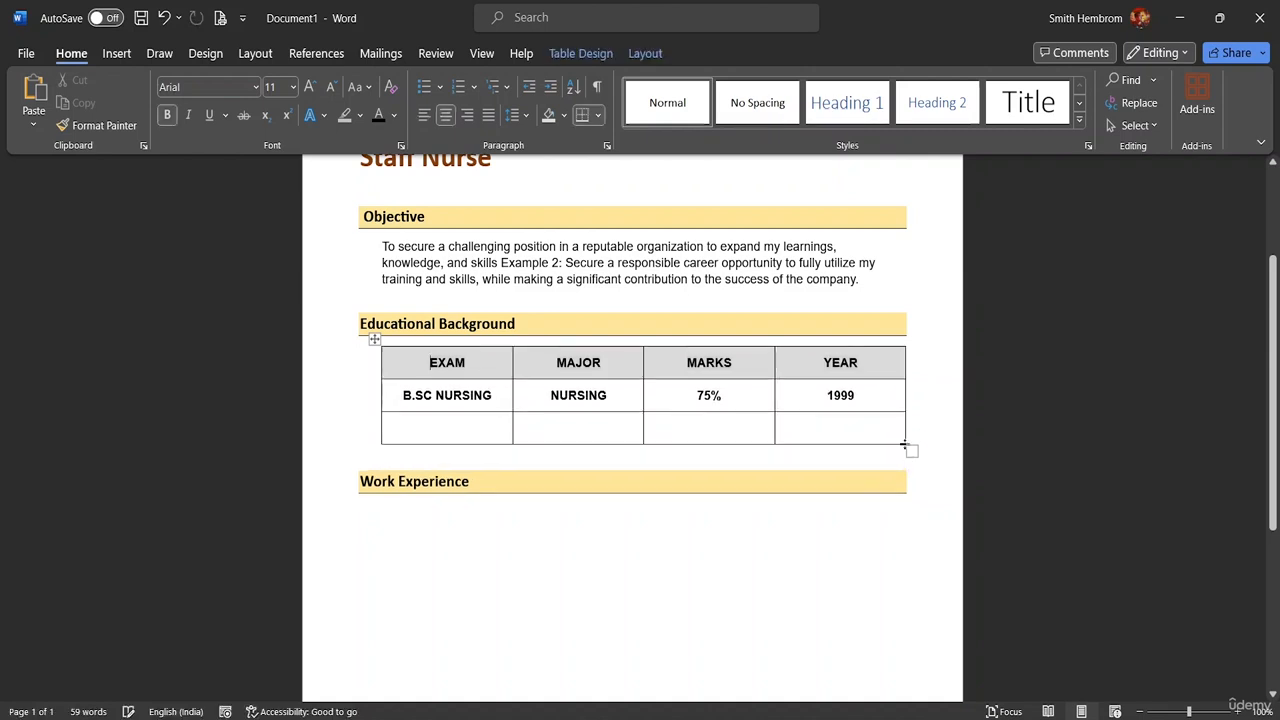
# Step: Insert a table with two columns and two rows on the line below the "Work Experience" heading
pyautogui.click(390, 524)
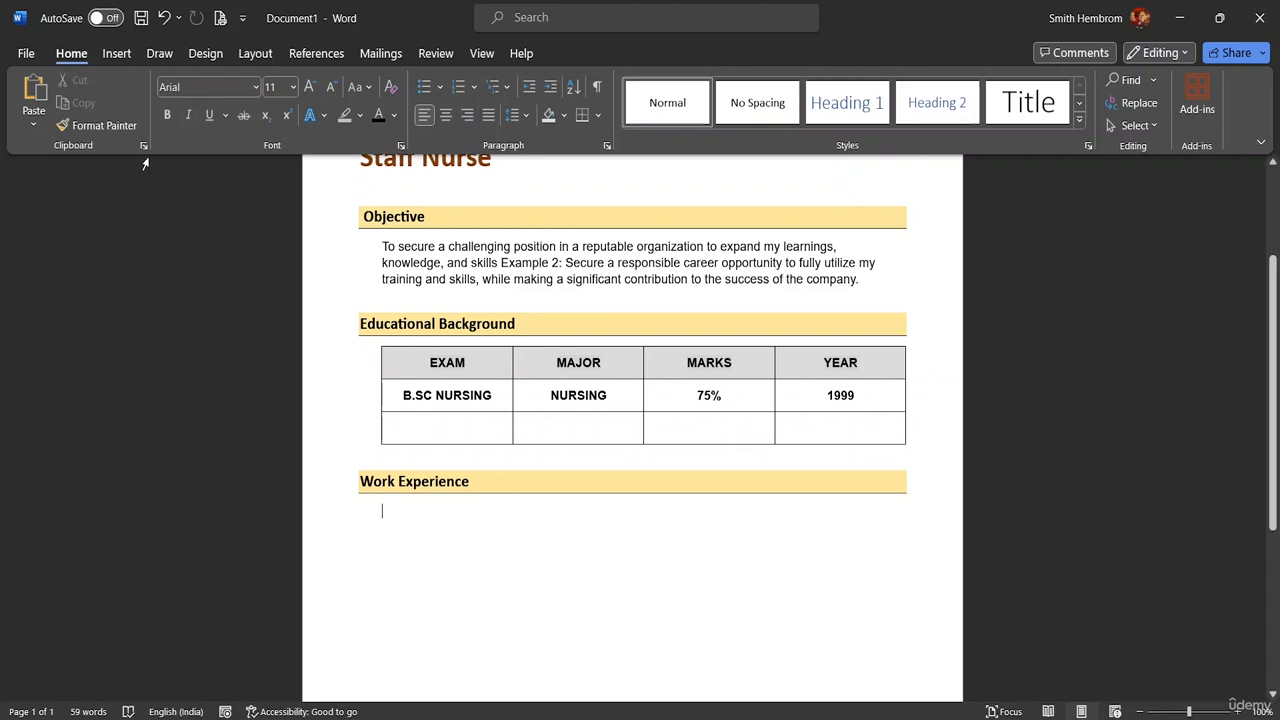
pyautogui.click(116, 56)
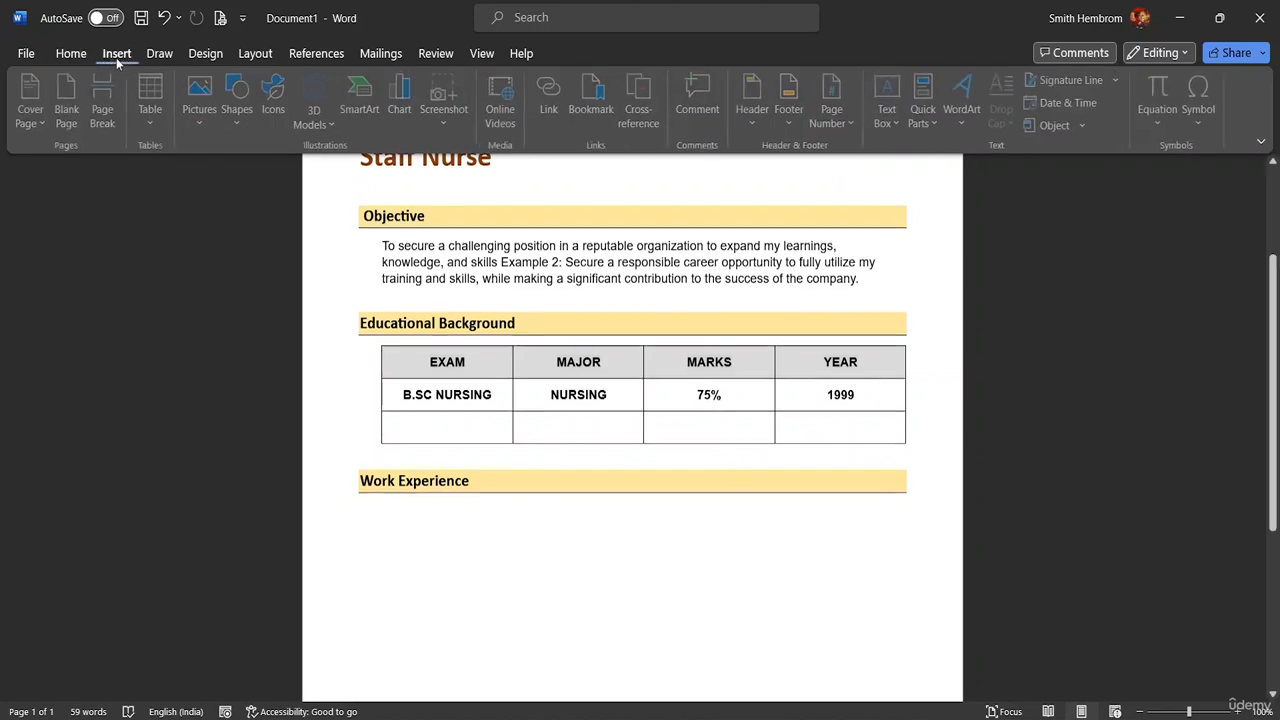
pyautogui.click(162, 114)
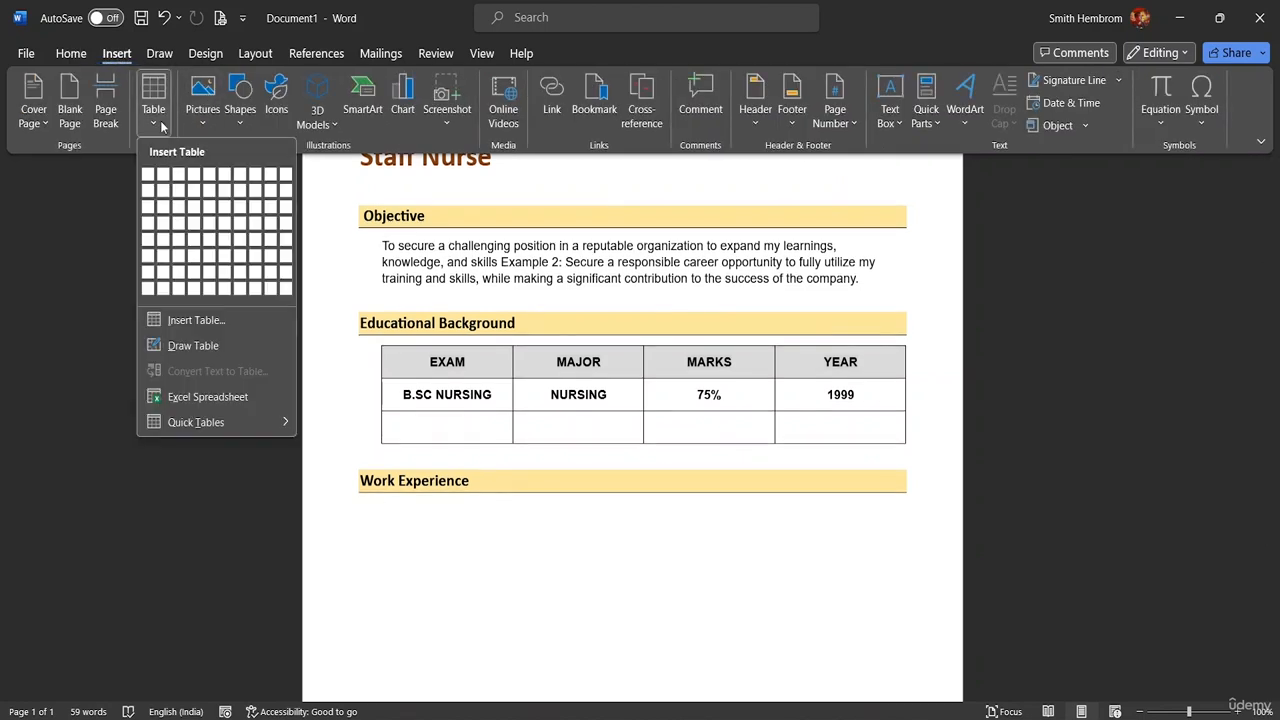
pyautogui.click(160, 197)
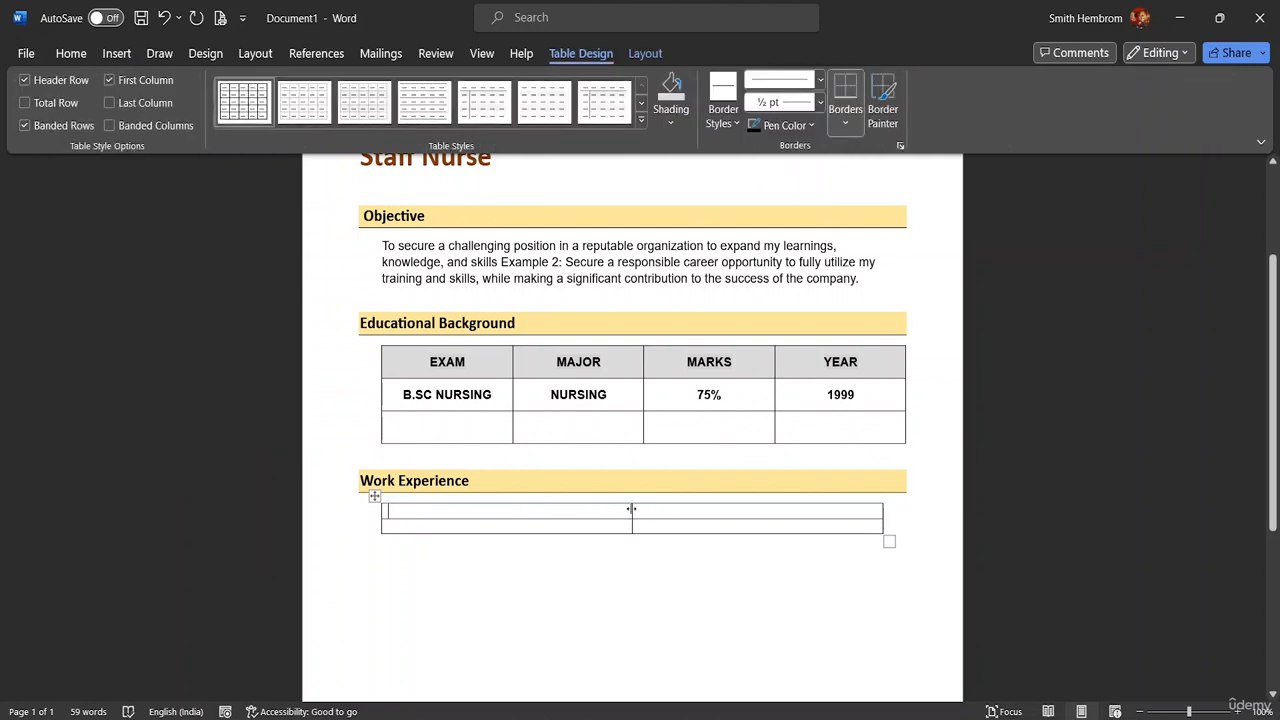
# Step: Narrow the Work Experience table's first column and make both rows taller, with the second row taller than the first
pyautogui.moveTo(631, 509); pyautogui.dragTo(486, 523)
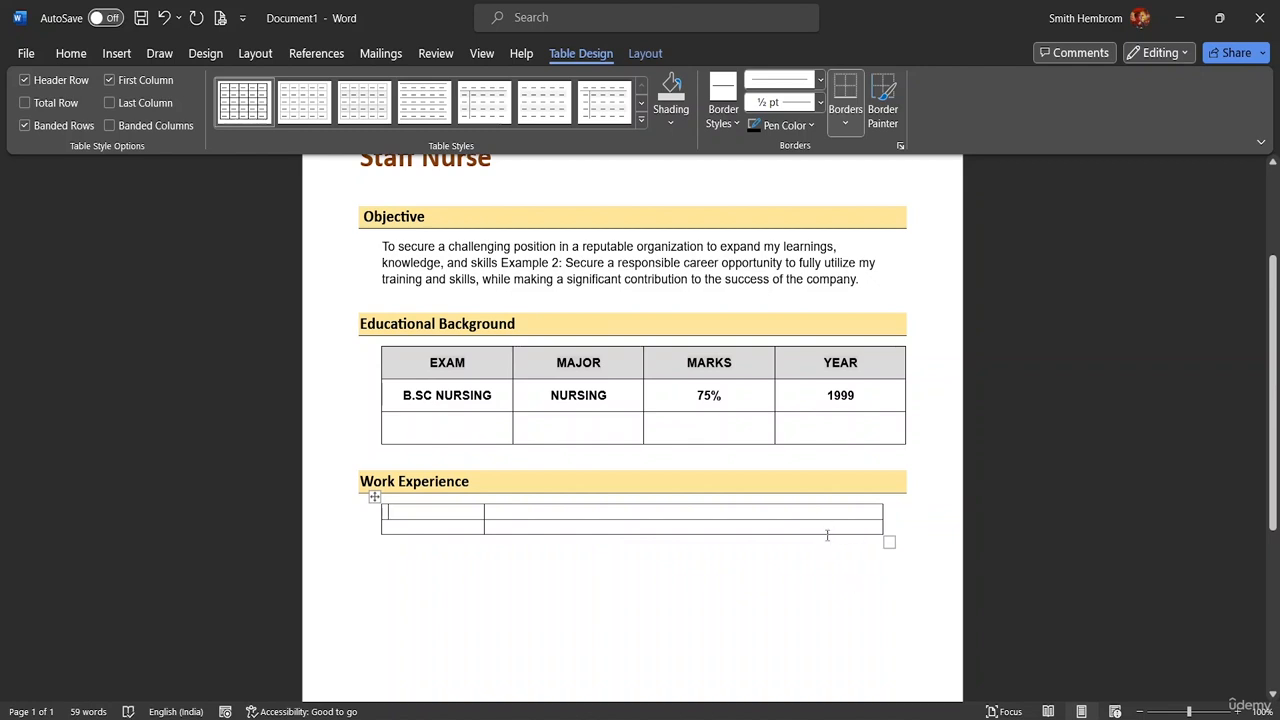
pyautogui.moveTo(820, 533); pyautogui.dragTo(814, 587)
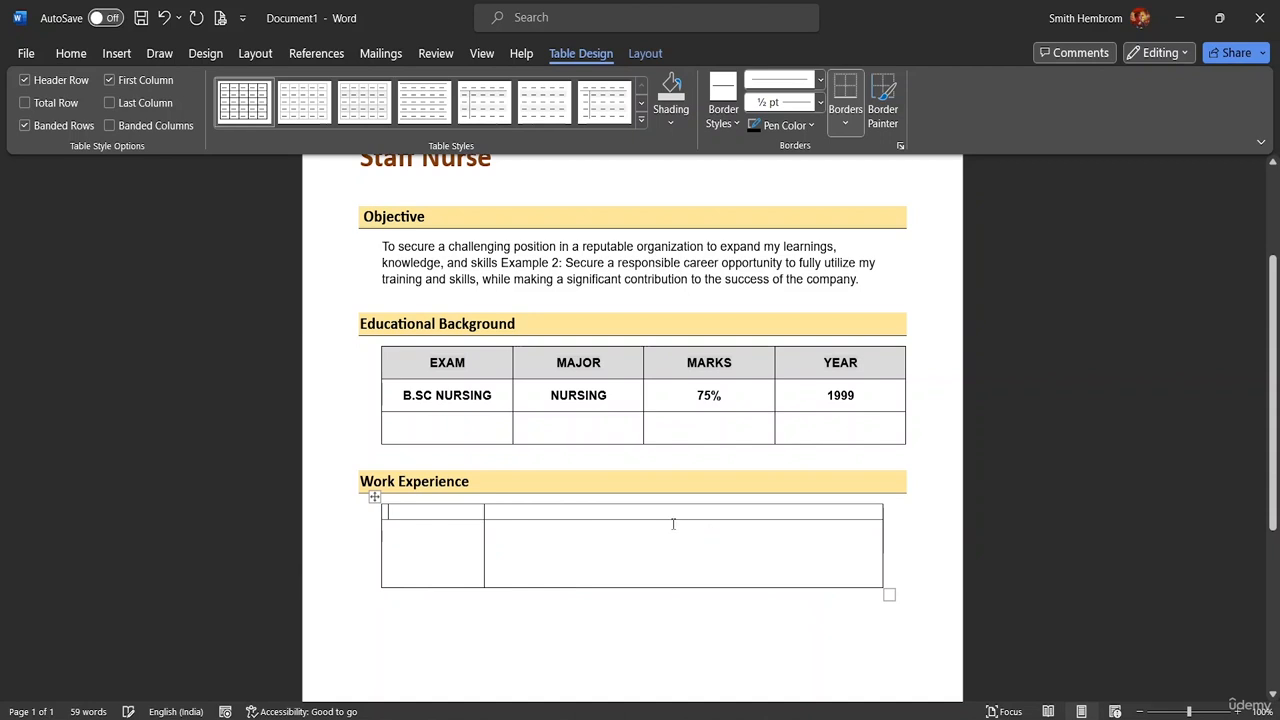
pyautogui.moveTo(671, 519); pyautogui.dragTo(677, 537)
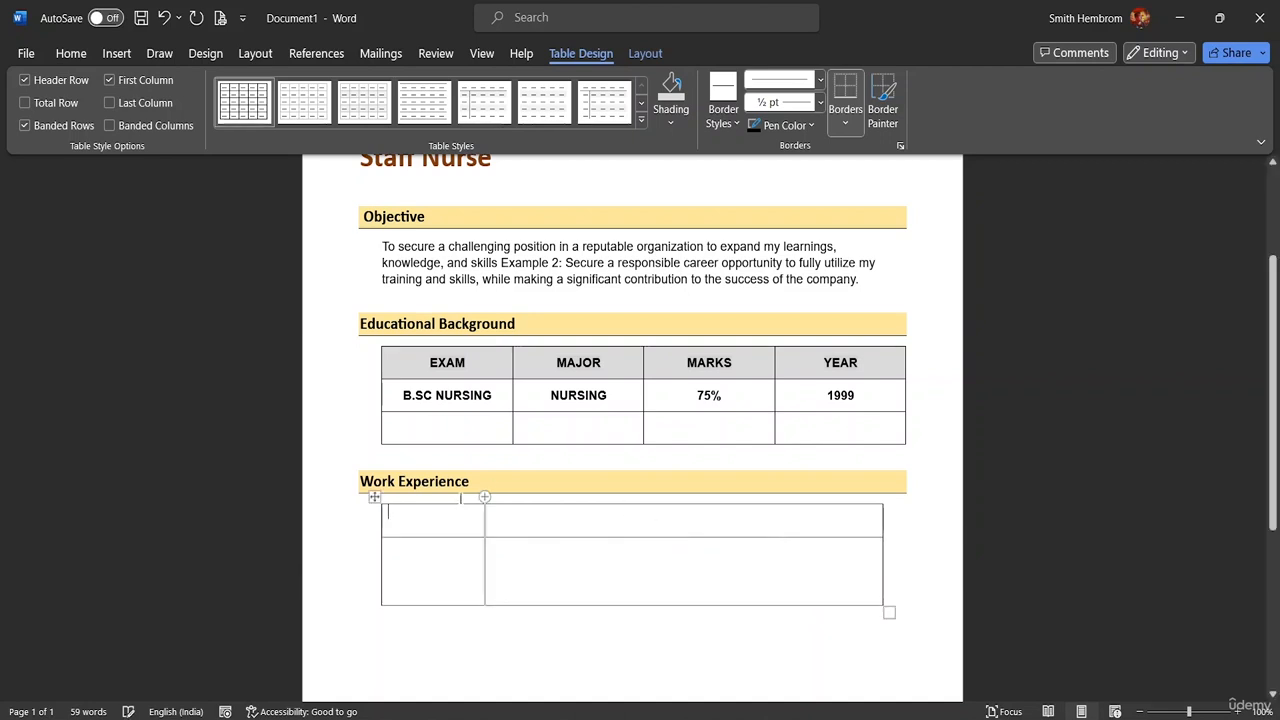
# Step: Enter the Work Experience table's column headings "TIME AND DURATION" and "DESCRIPTION" in its first row
pyautogui.click(406, 521)
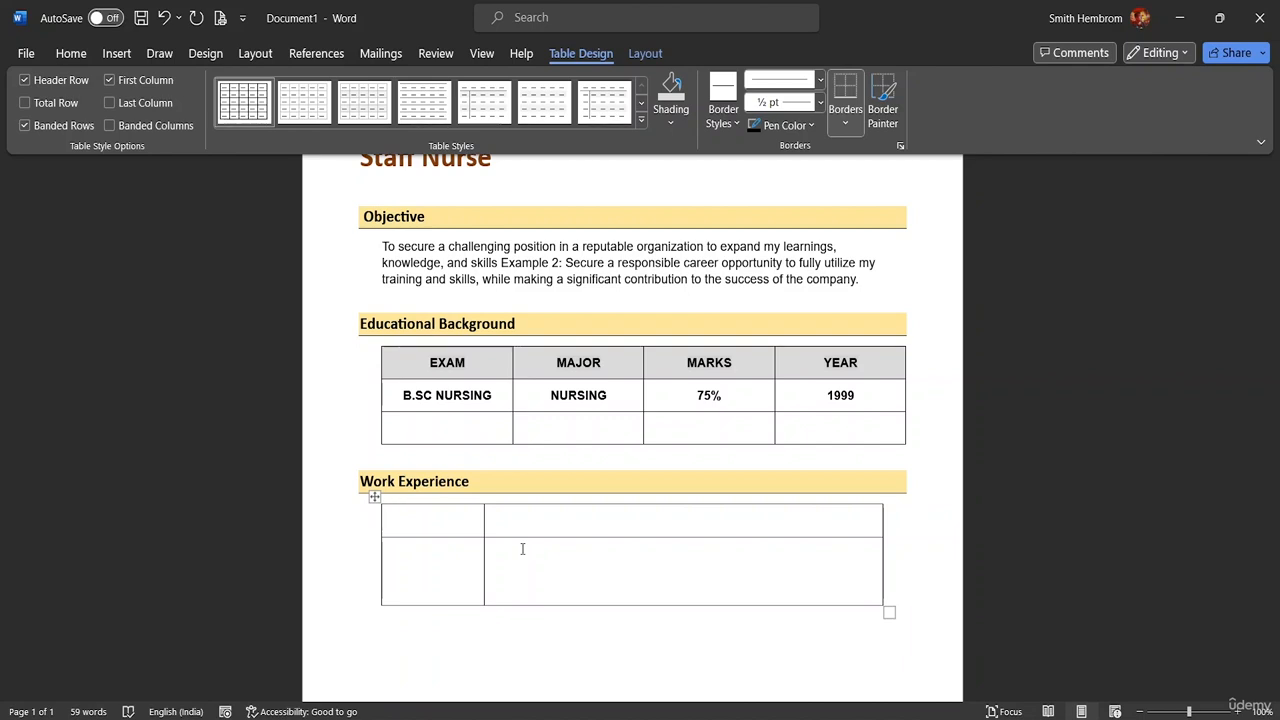
pyautogui.write('TIME AND DUR')
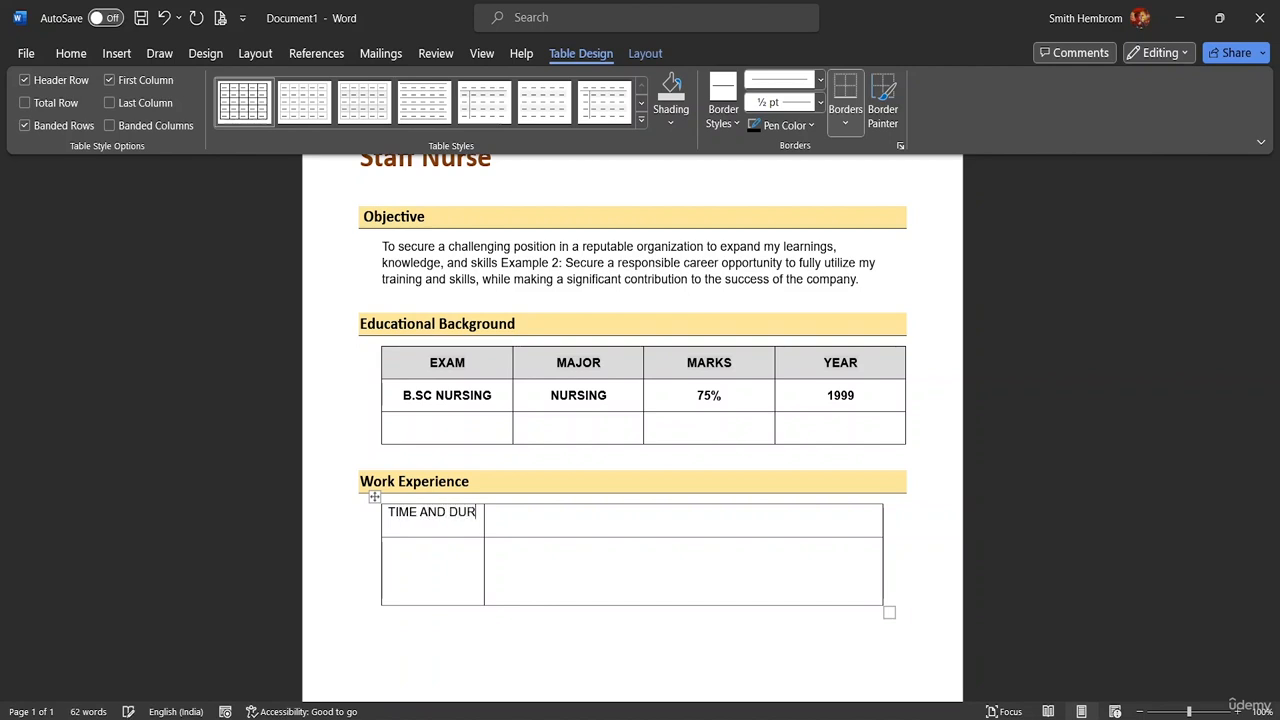
pyautogui.write('ATION')
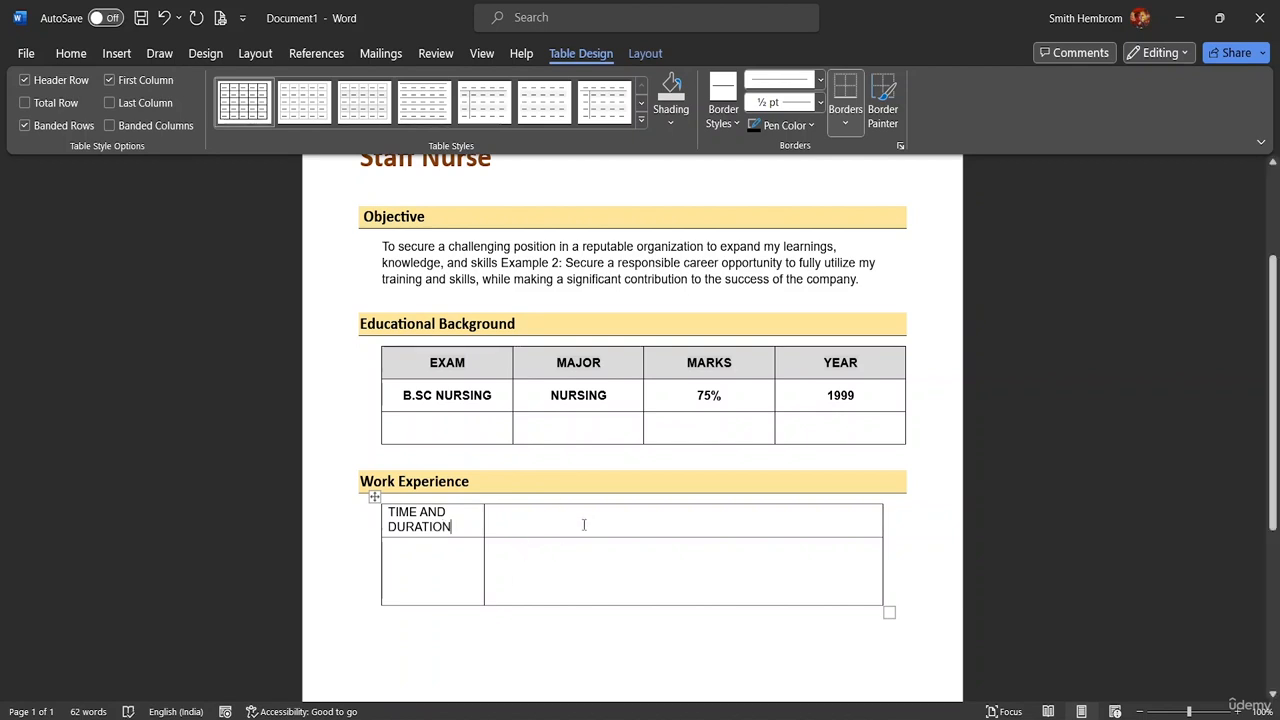
pyautogui.click(584, 525)
pyautogui.write('DESC')
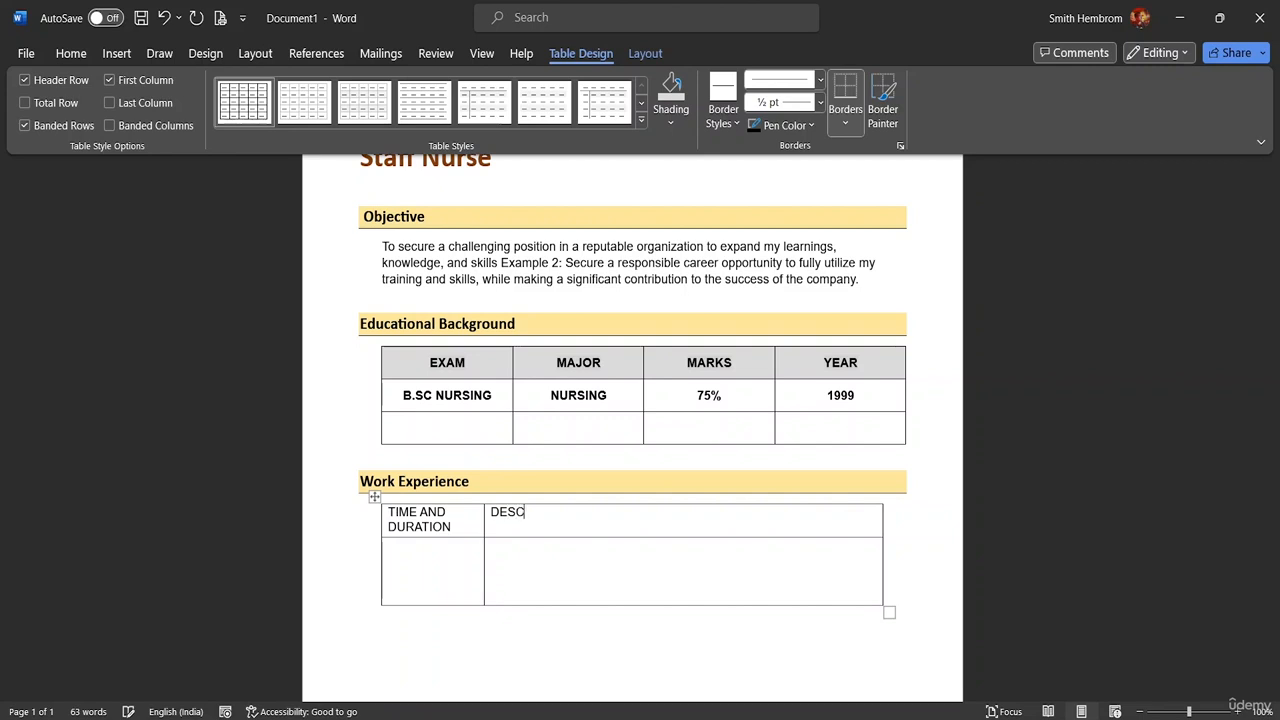
pyautogui.write('RIPTION')
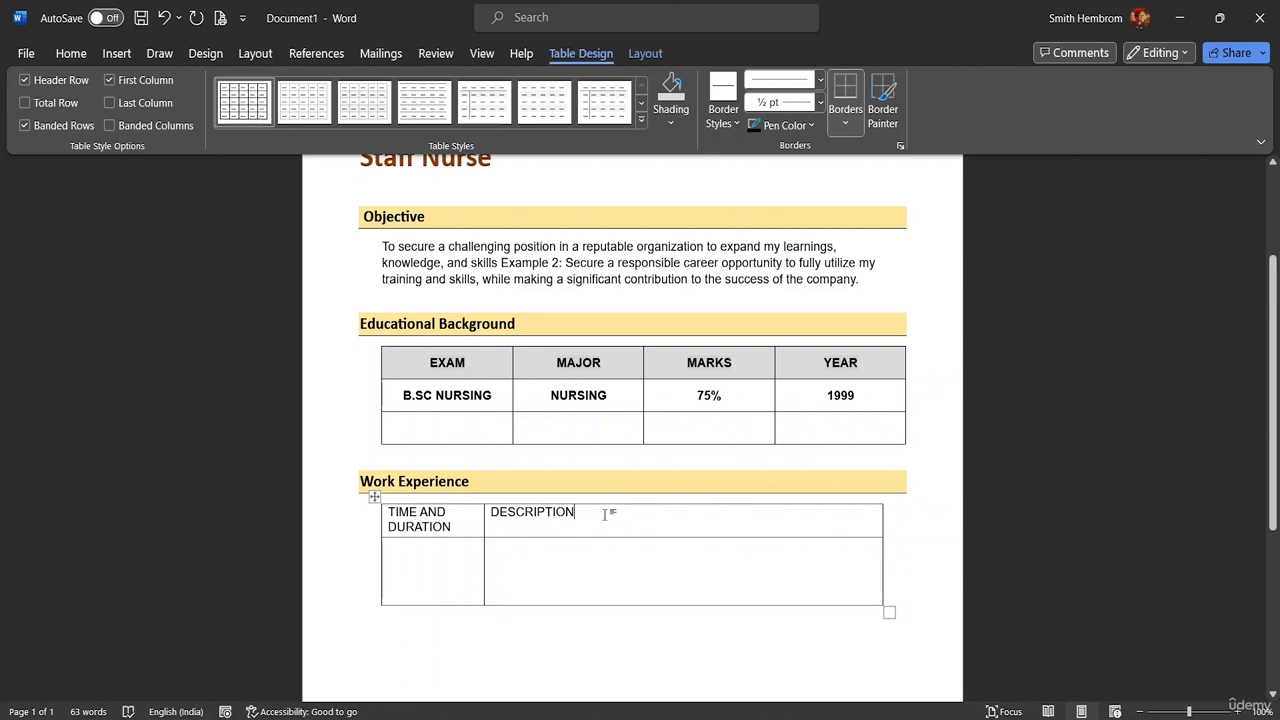
# Step: Centre "DESCRIPTION" horizontally and vertically in its cell and make both column headings of the Work Experience table bold
pyautogui.click(632, 53)
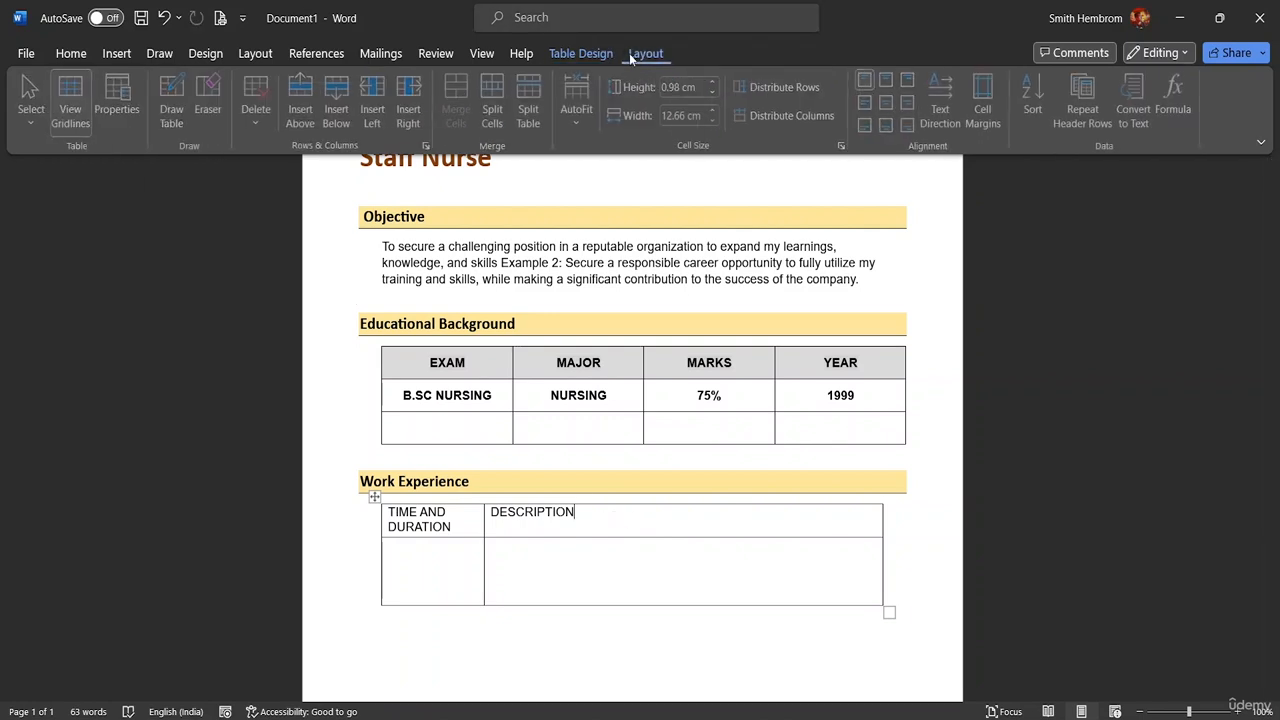
pyautogui.click(888, 102)
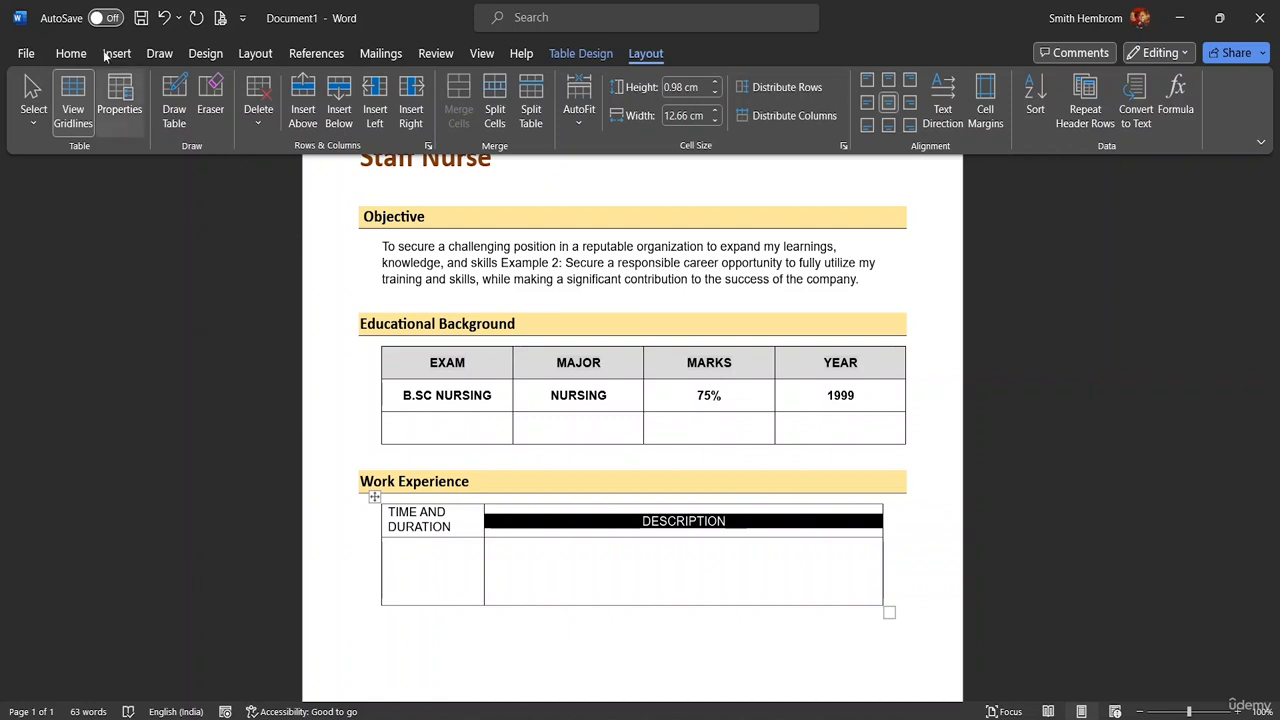
pyautogui.click(71, 53)
pyautogui.click(167, 114)
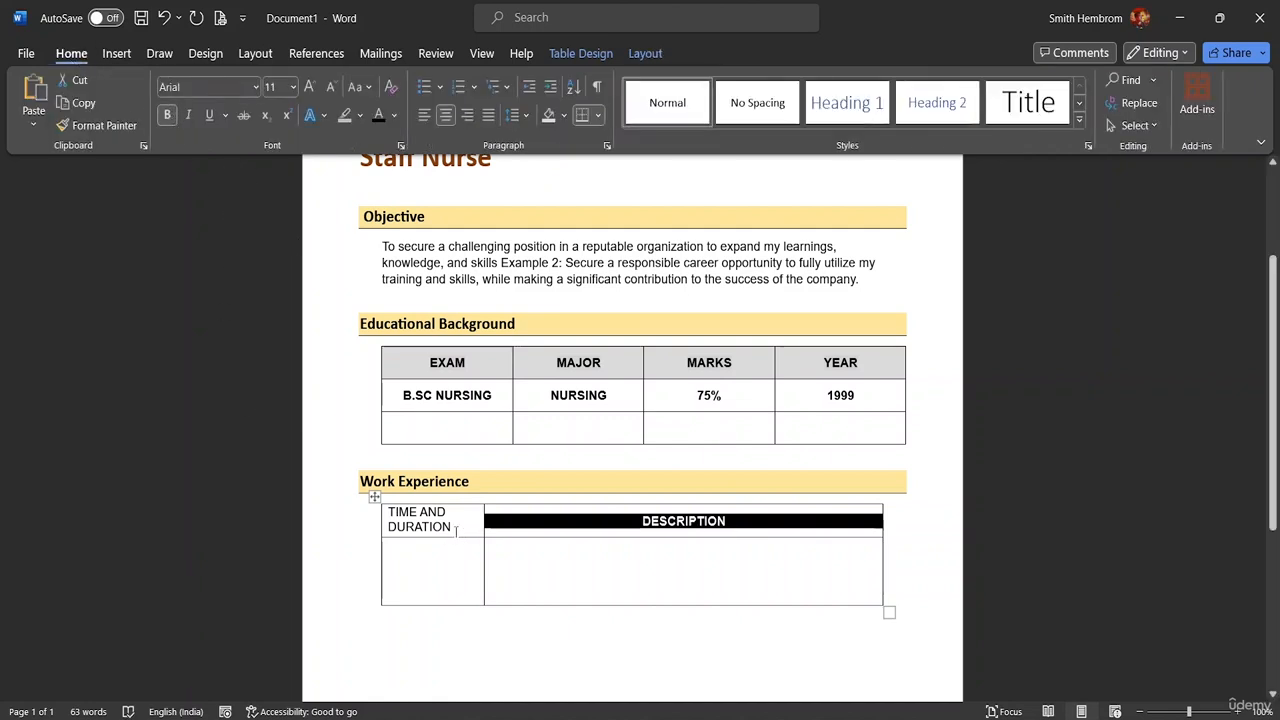
pyautogui.moveTo(452, 528); pyautogui.dragTo(388, 512)
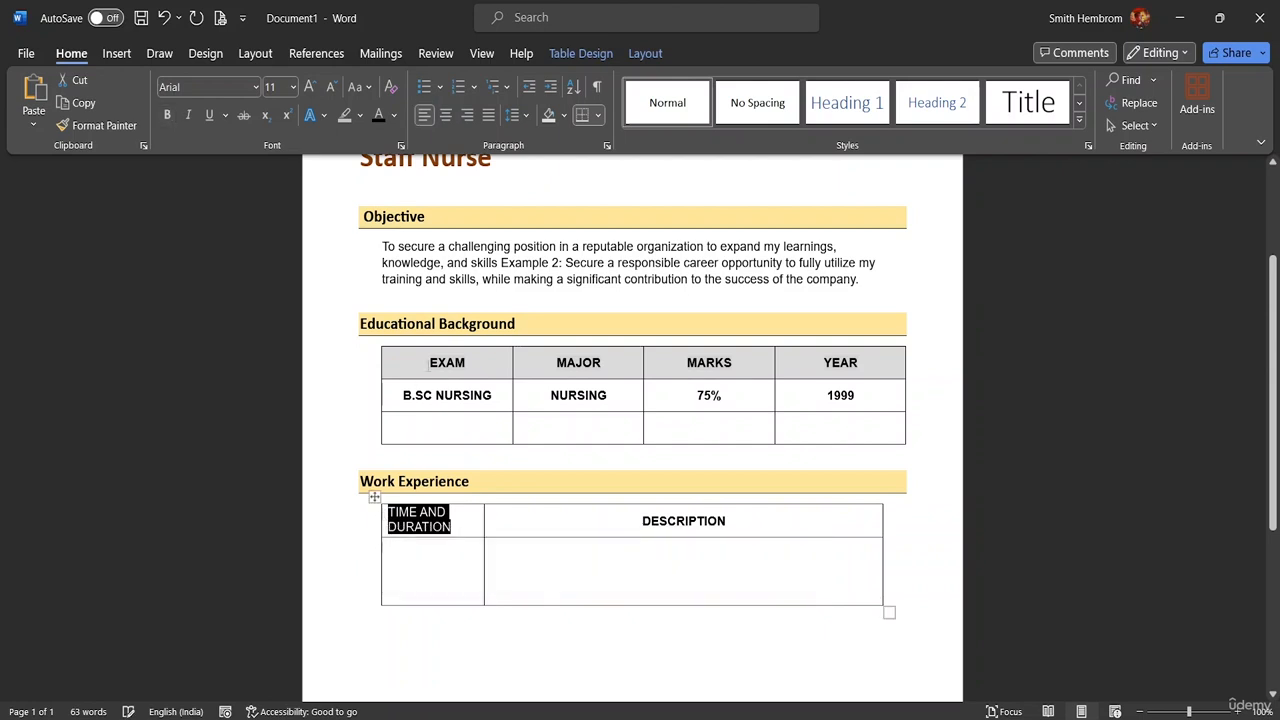
pyautogui.click(167, 114)
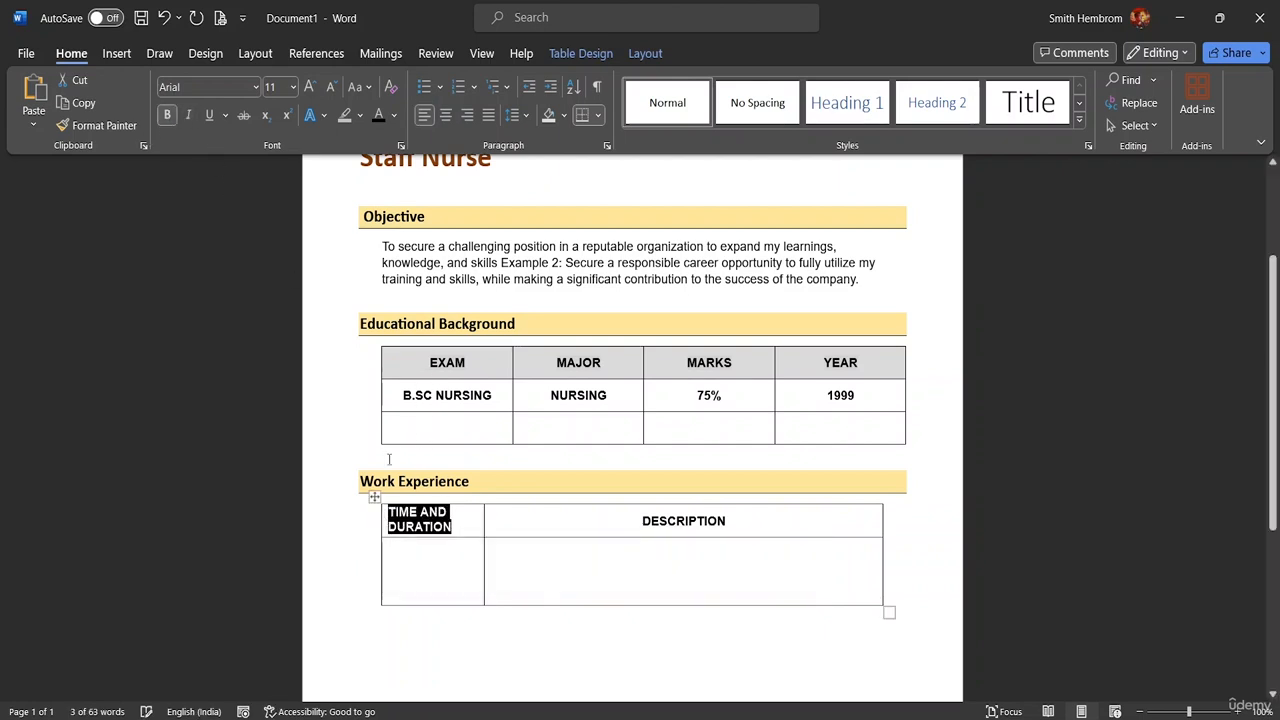
# Step: Enter "January 1997-January 1999" under "TIME AND DURATION", with "( 2 Years )" on a new line in the same cell
pyautogui.click(404, 562)
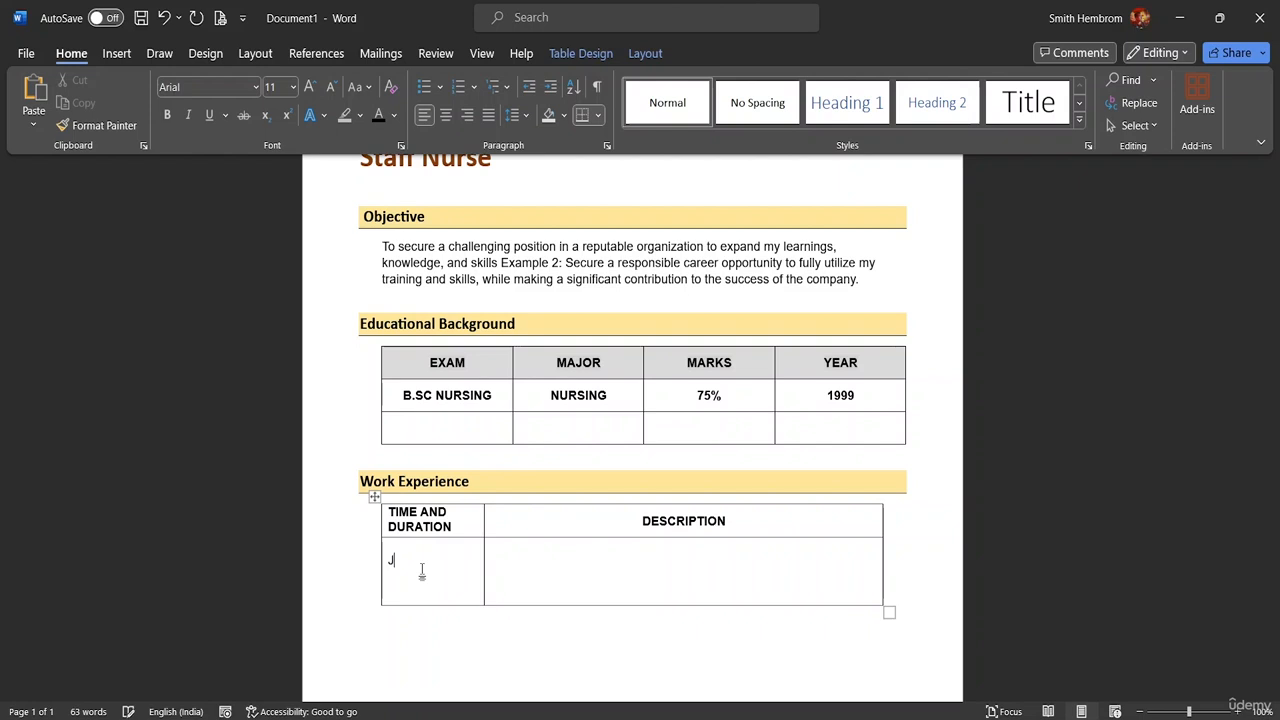
pyautogui.write('anuary')
pyautogui.write('1997-January 1999')
pyautogui.press('Return')
pyautogui.click(427, 617)
pyautogui.press('BackSpace')
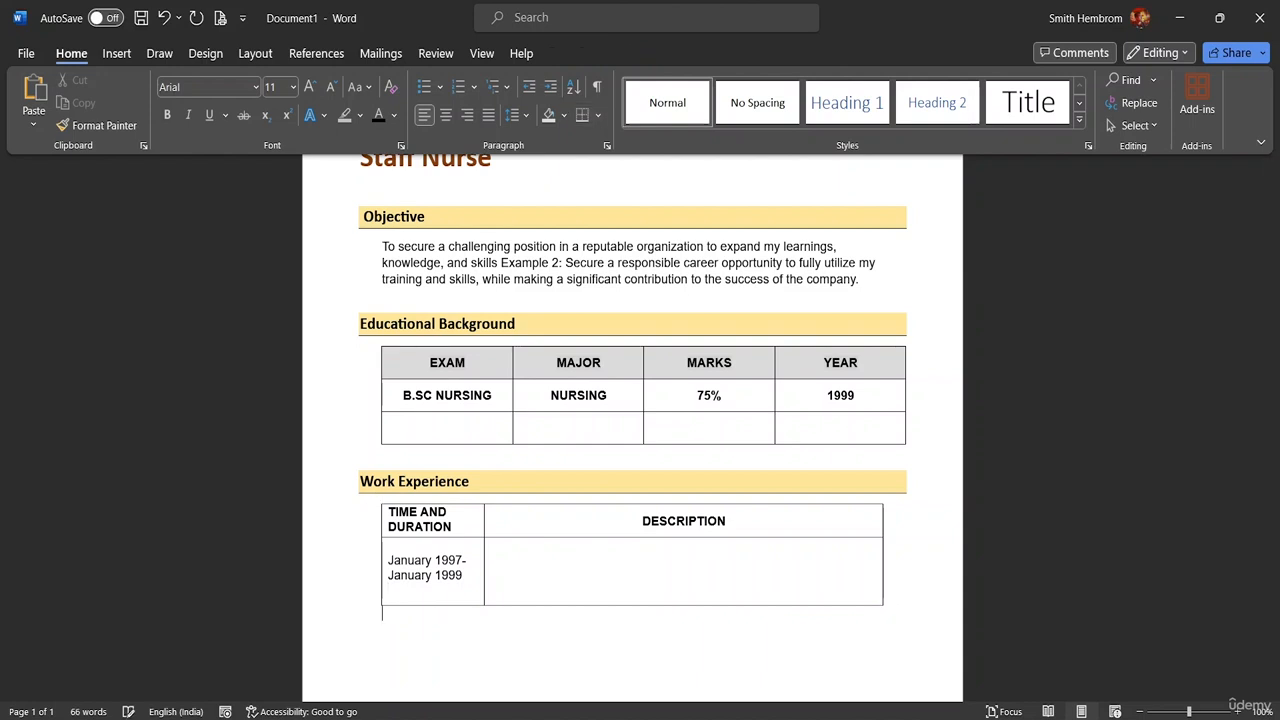
pyautogui.click(405, 592)
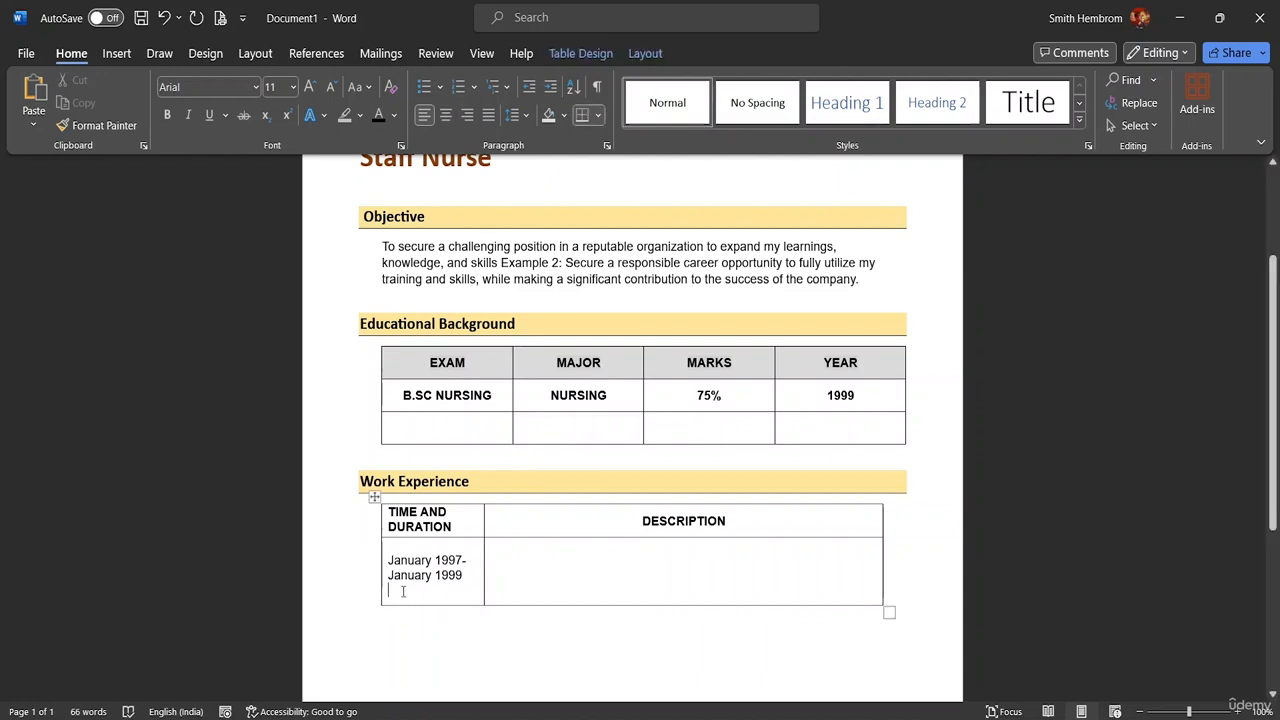
pyautogui.write('(')
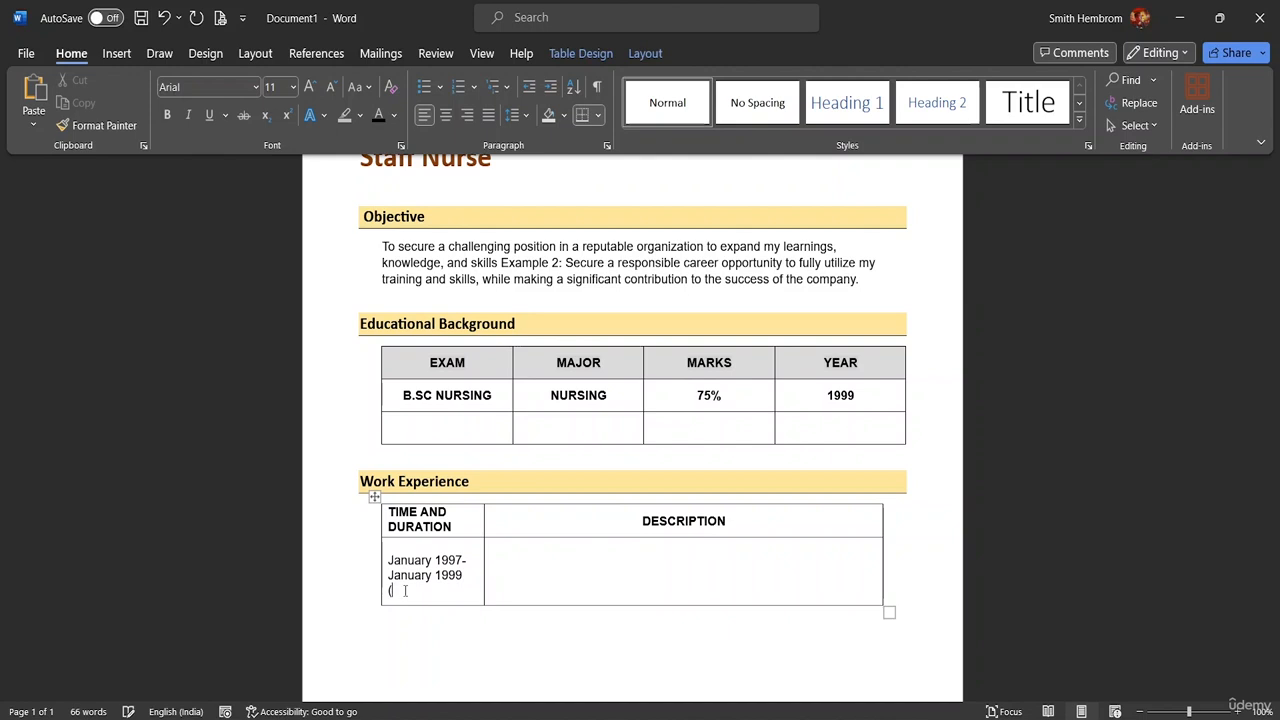
pyautogui.write(' 2 Years )')
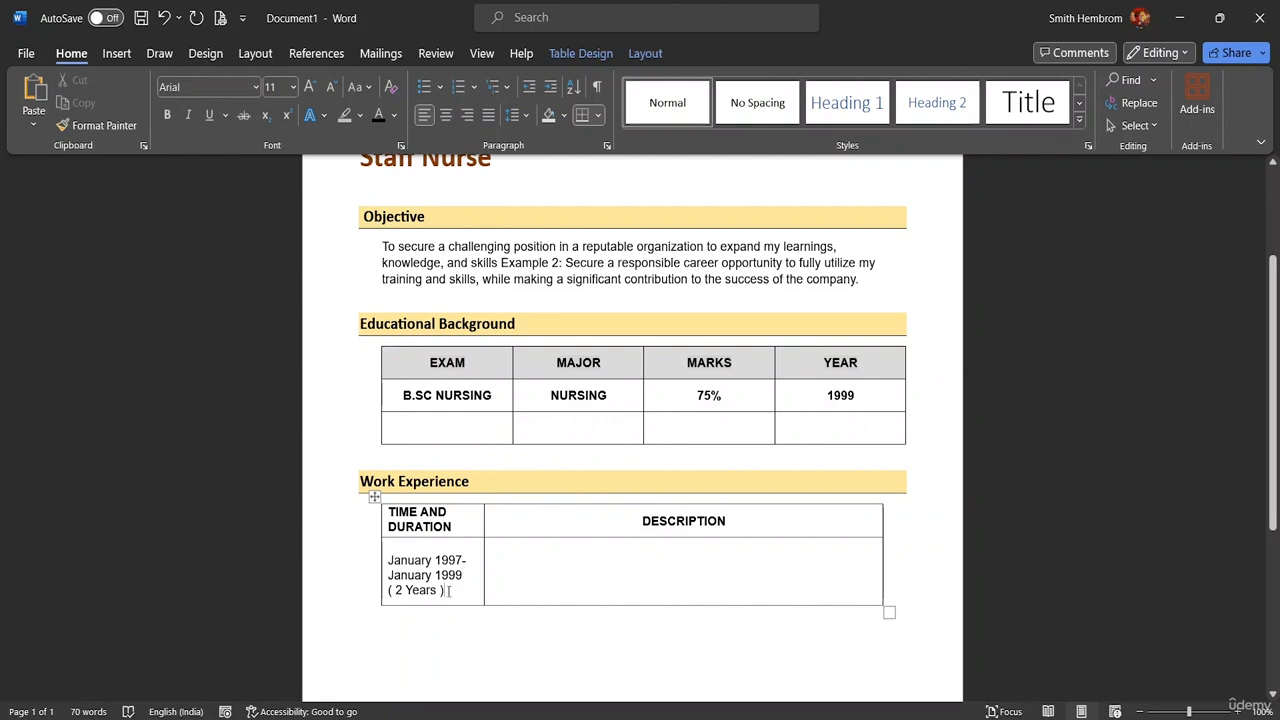
# Step: Centre the date range and duration text horizontally in its cell
pyautogui.moveTo(449, 591); pyautogui.dragTo(388, 560)
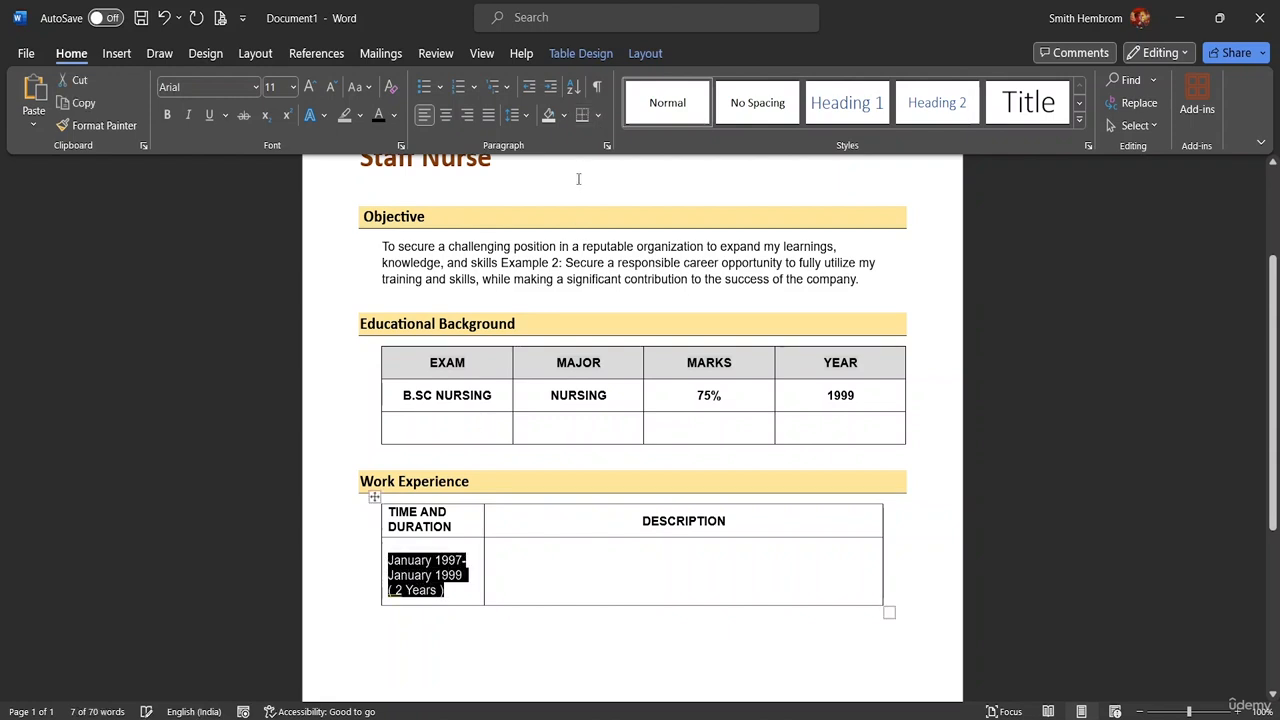
pyautogui.click(446, 116)
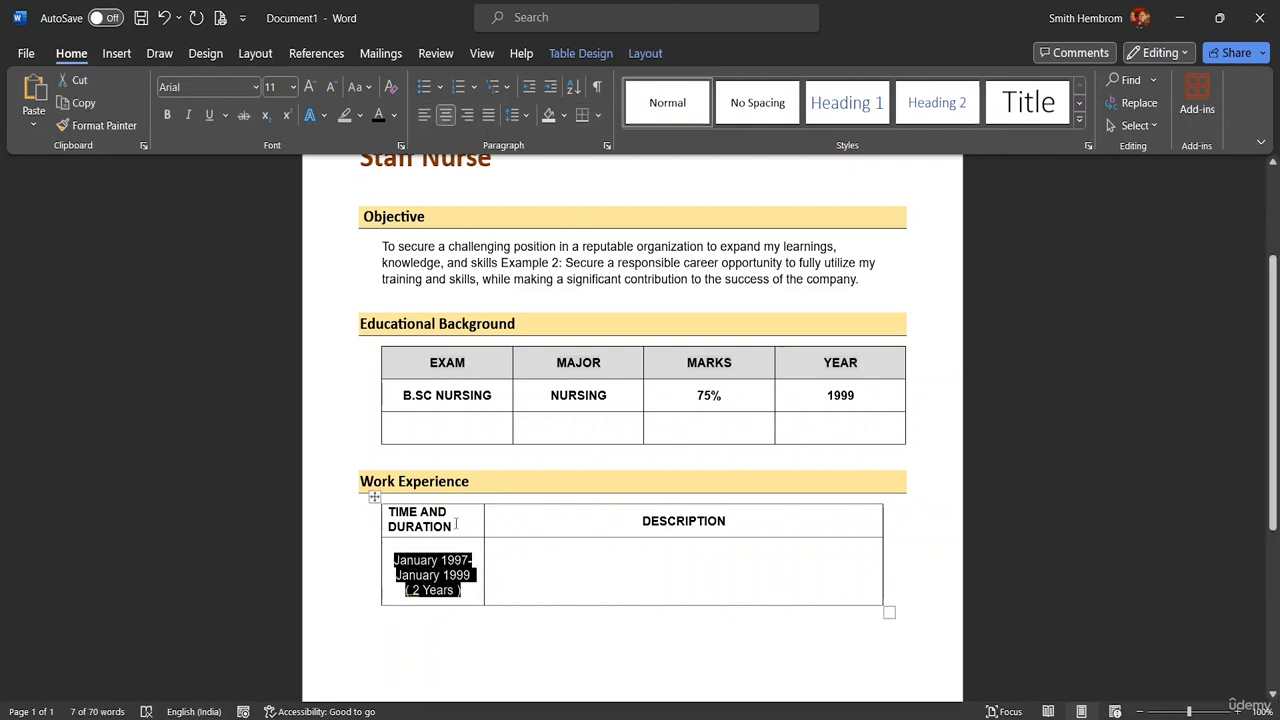
pyautogui.click(467, 593)
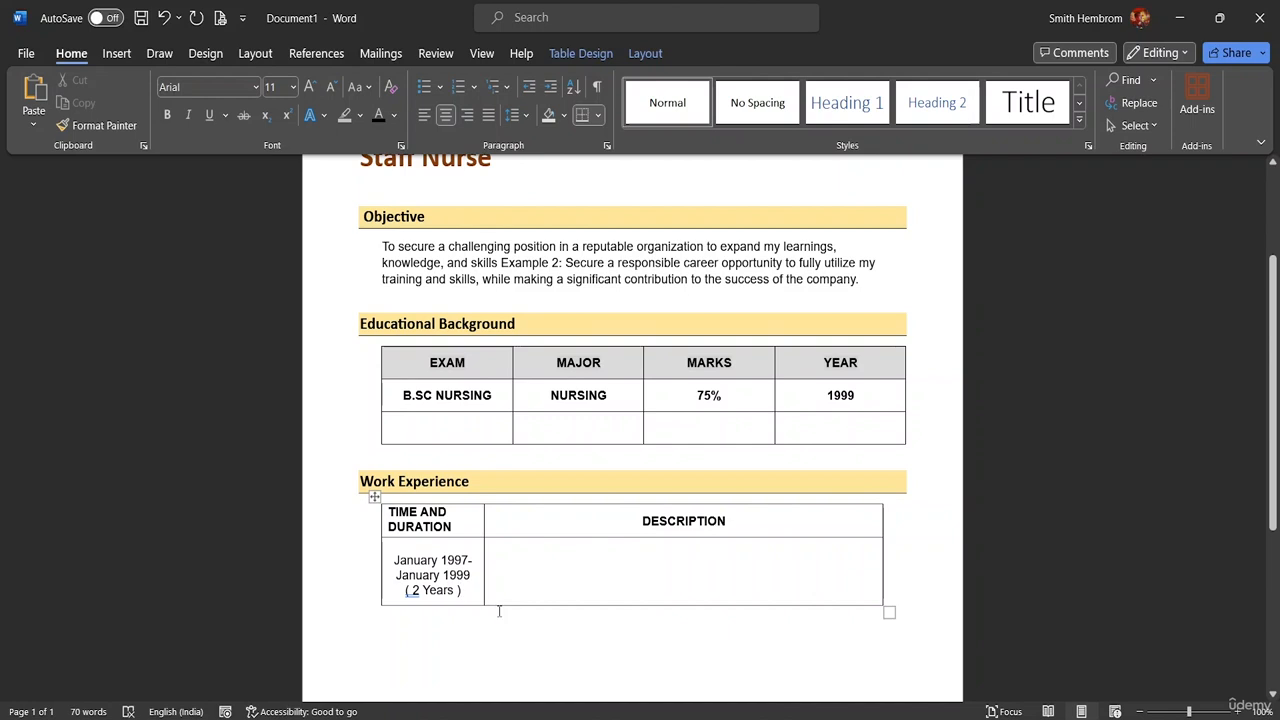
# Step: Start a dash-bulleted list in the cell under "DESCRIPTION" with the text "NICU ,"
pyautogui.click(522, 560)
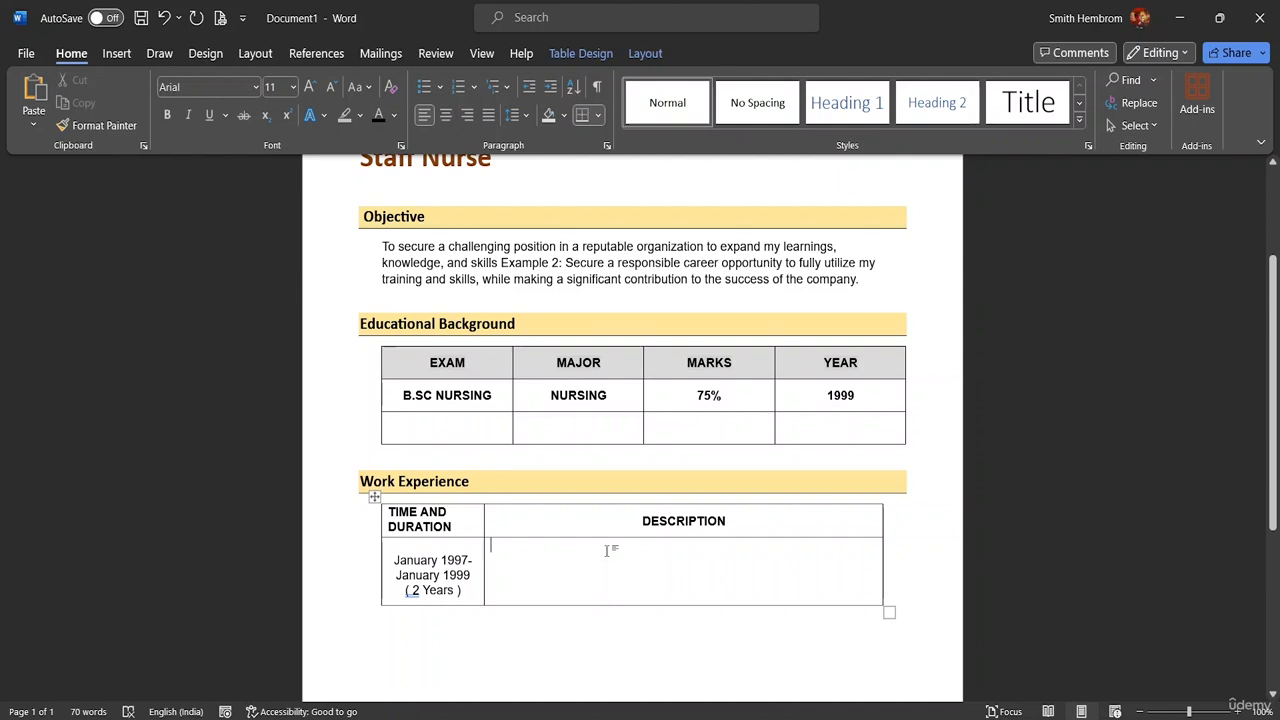
pyautogui.write('- ')
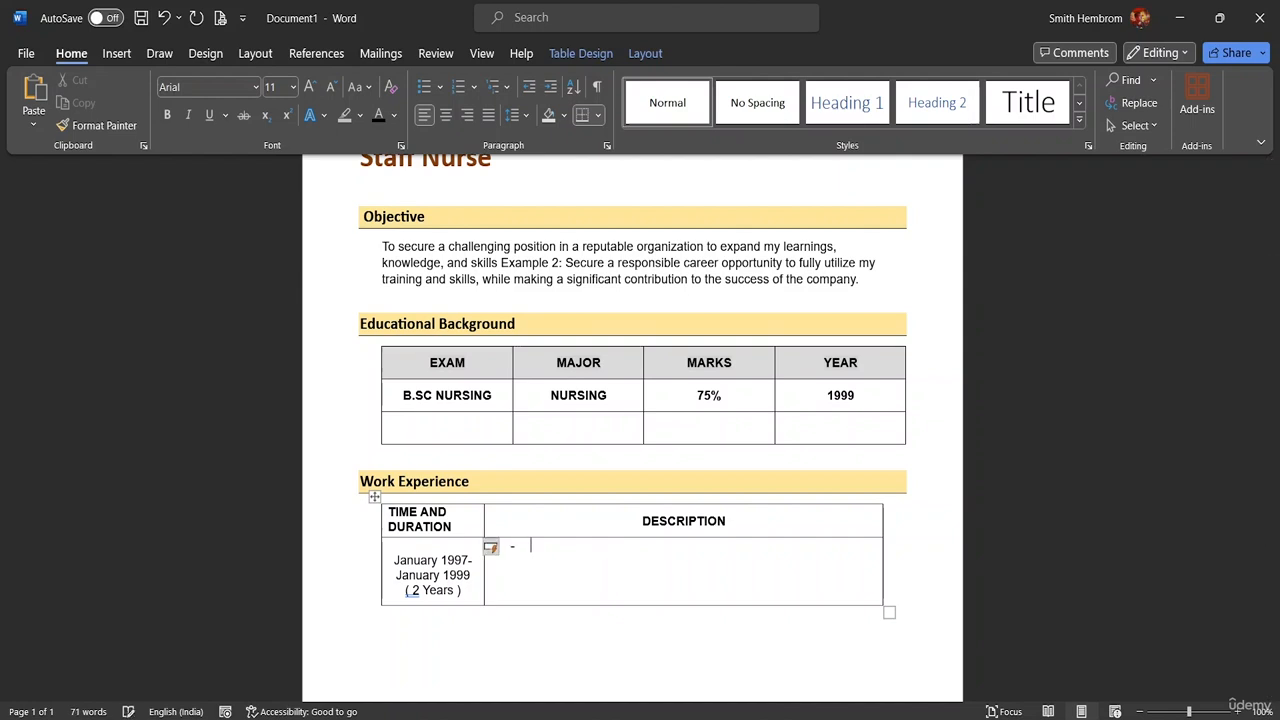
pyautogui.write('Ni')
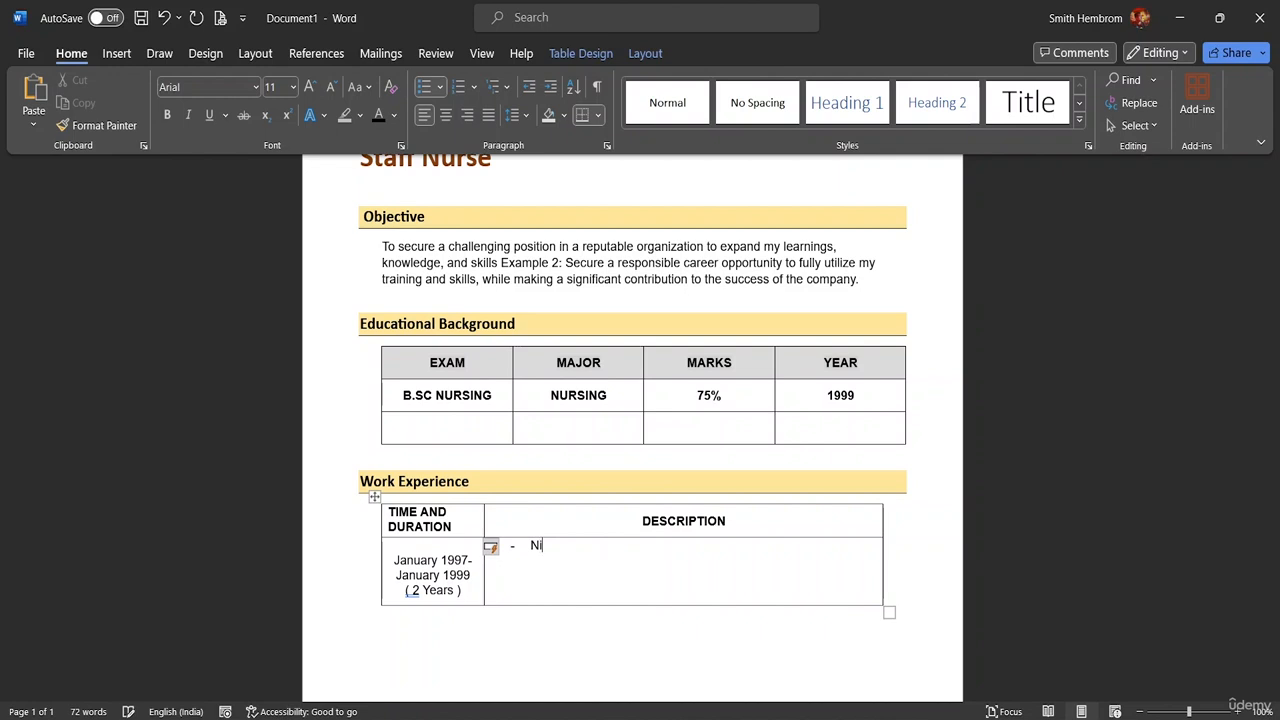
pyautogui.write('CU ,e')
pyautogui.press('BackSpace')
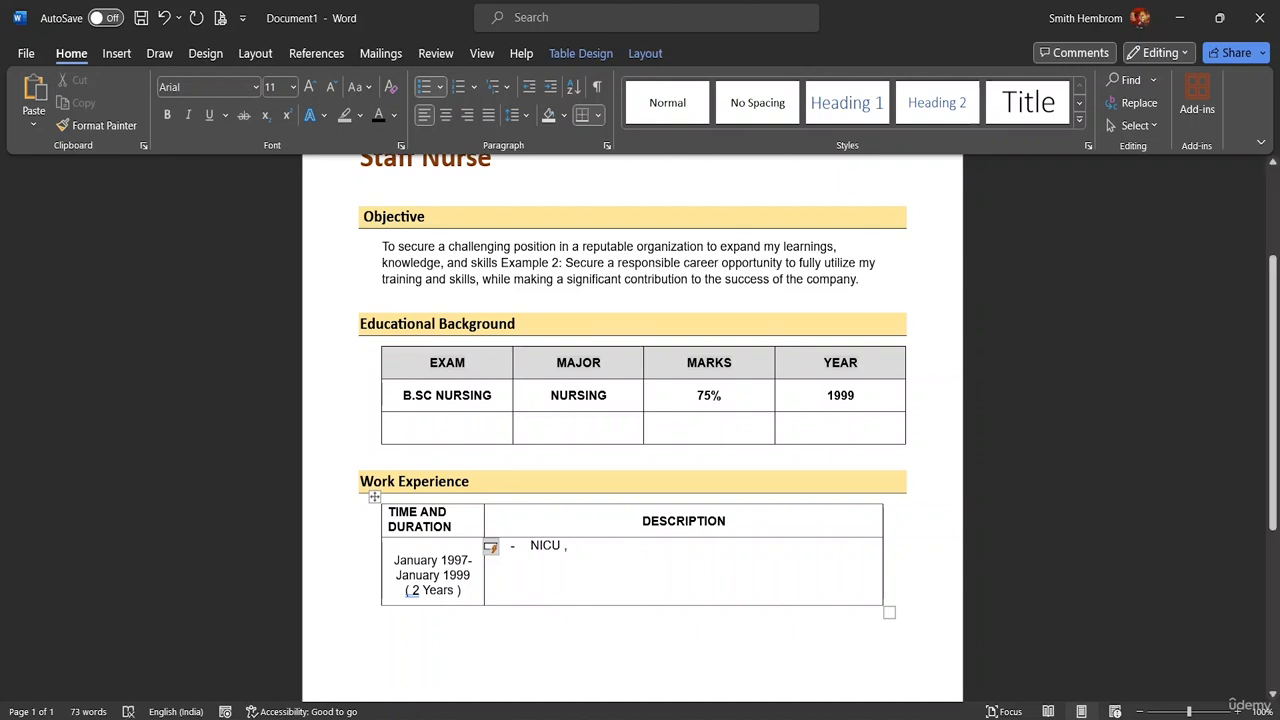
# Step: Add "Emergency Department, ICU" after NICU on the first line of the Work Experience description cell
pyautogui.write('e')
pyautogui.press('BackSpace')
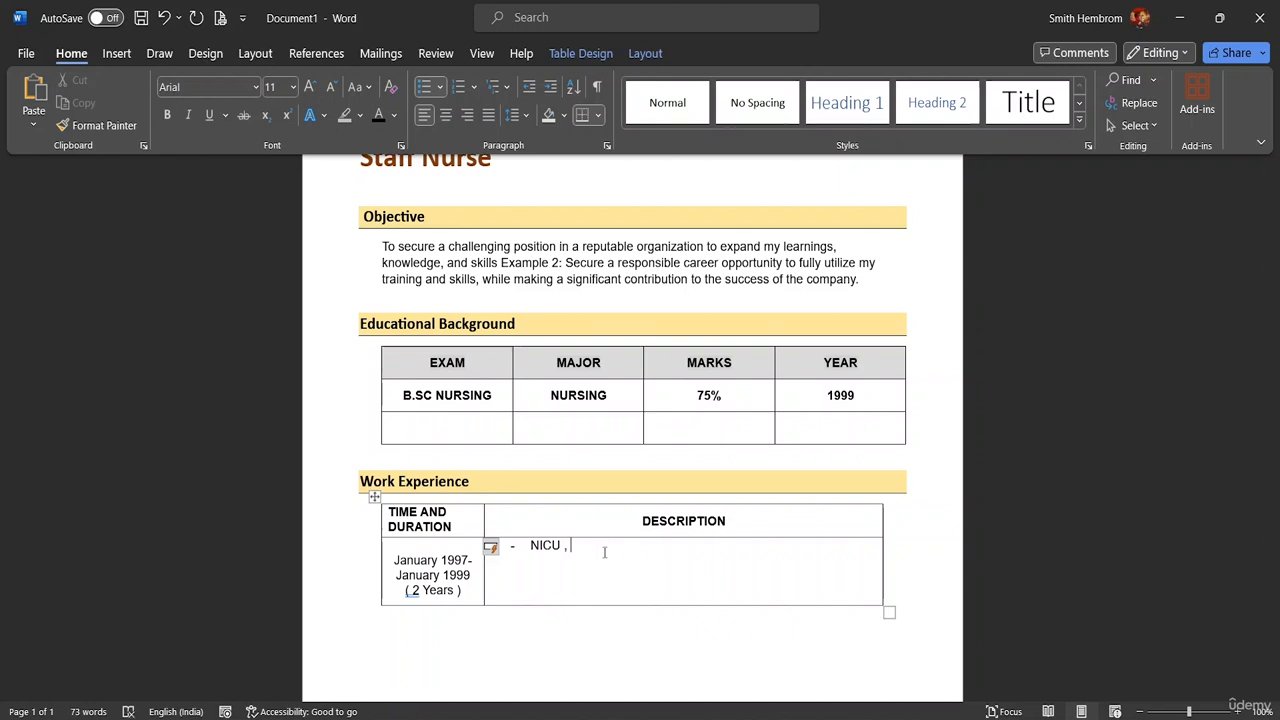
pyautogui.write('Emergency Department,')
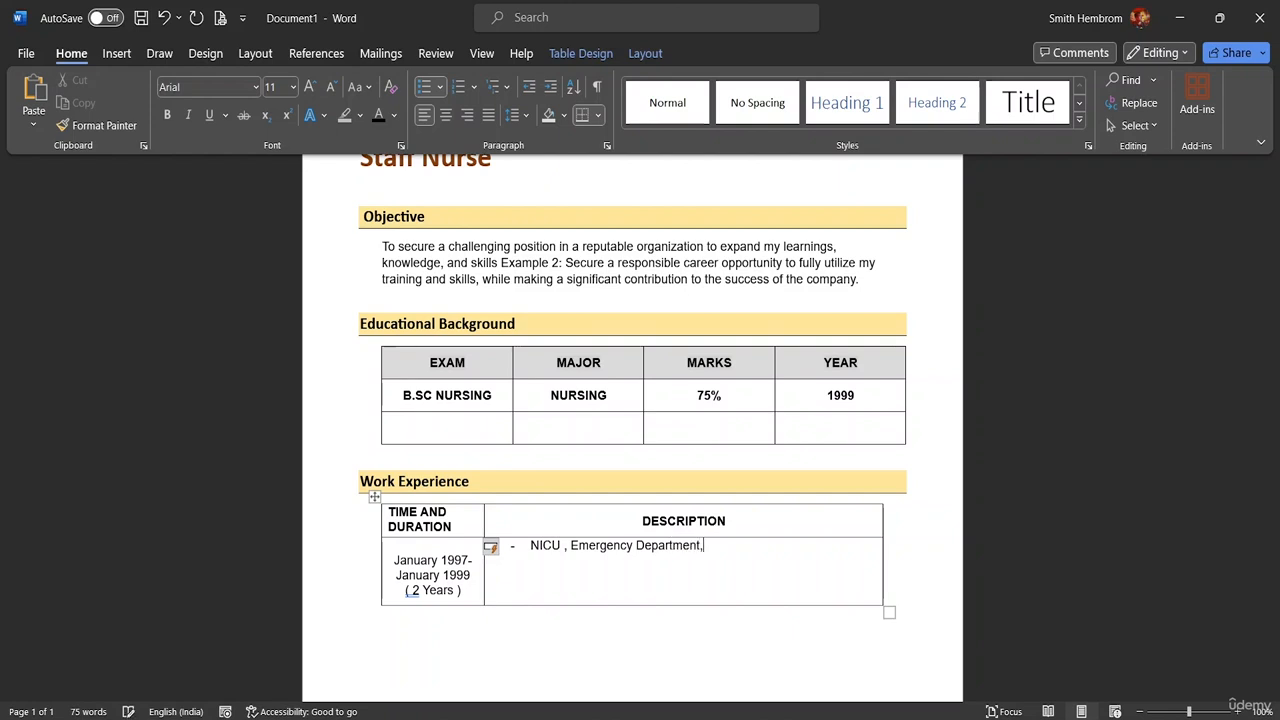
pyautogui.write(' IC')
pyautogui.press('BackSpace')
pyautogui.write('U')
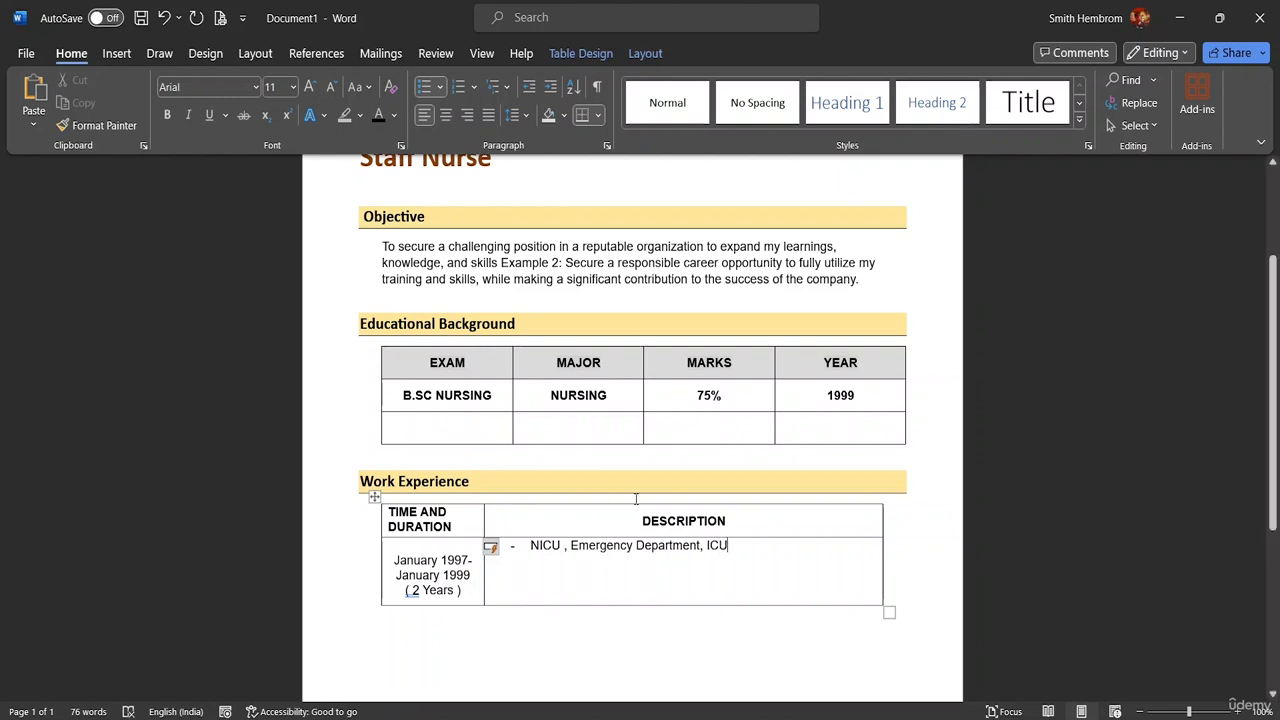
# Step: Add an unbulleted "Job Responsibilities" line below the department line, separated from it by a blank line
pyautogui.press('Return')
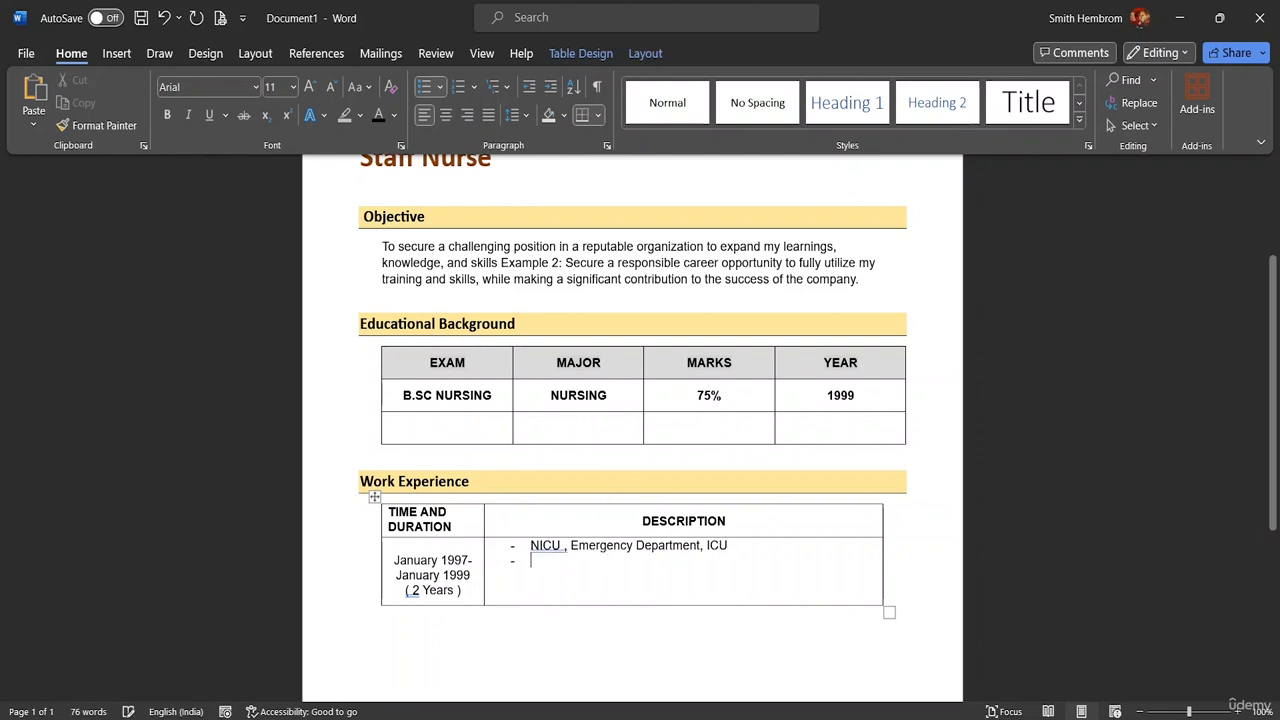
pyautogui.press('BackSpace')
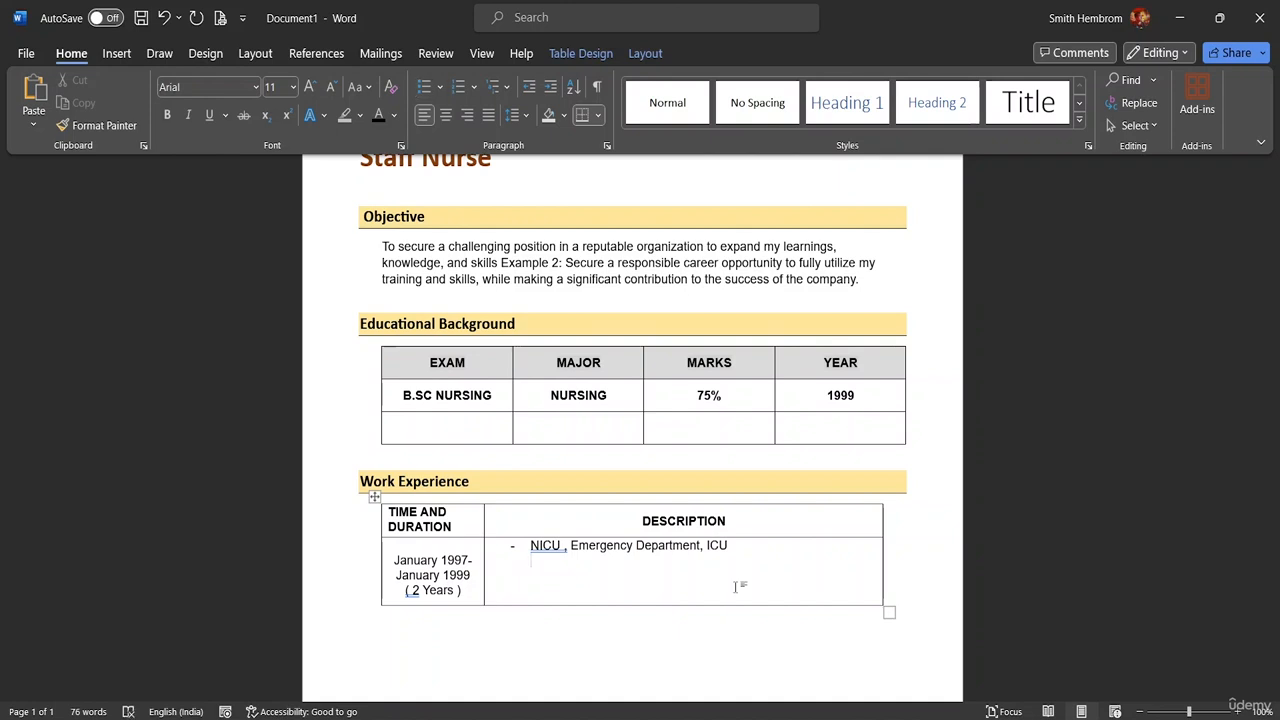
pyautogui.write('Job Res')
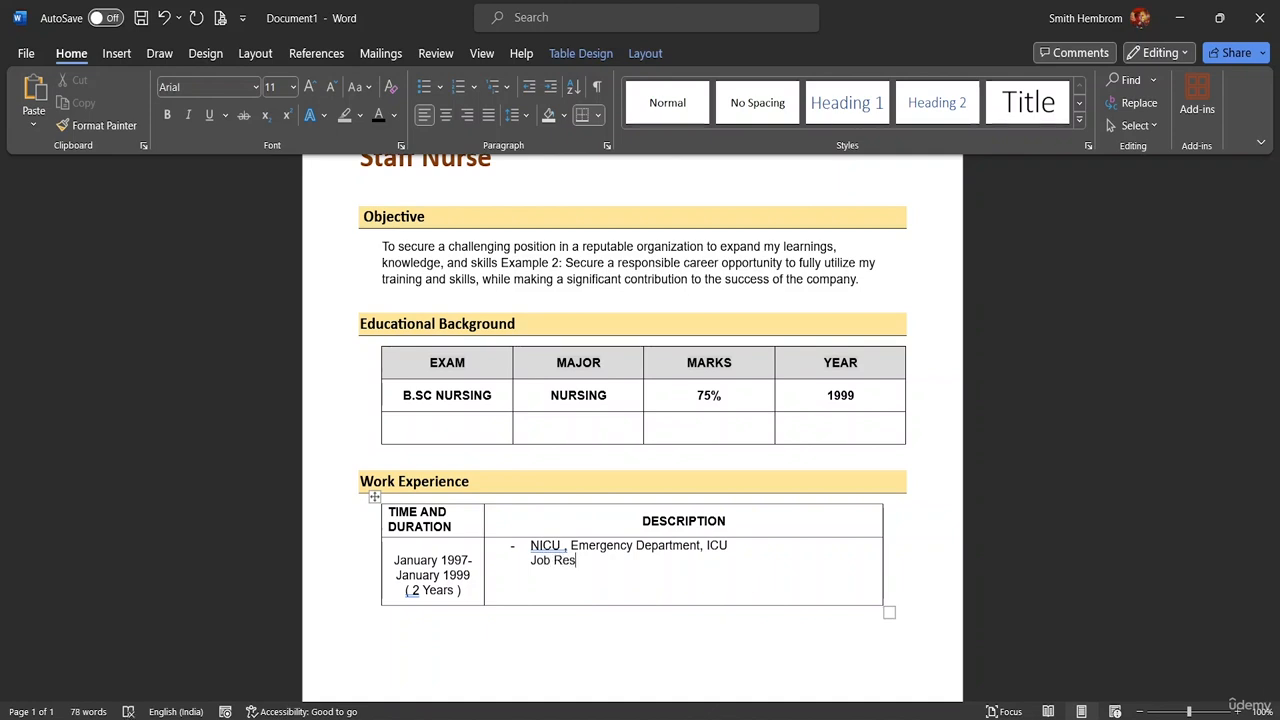
pyautogui.write('pon')
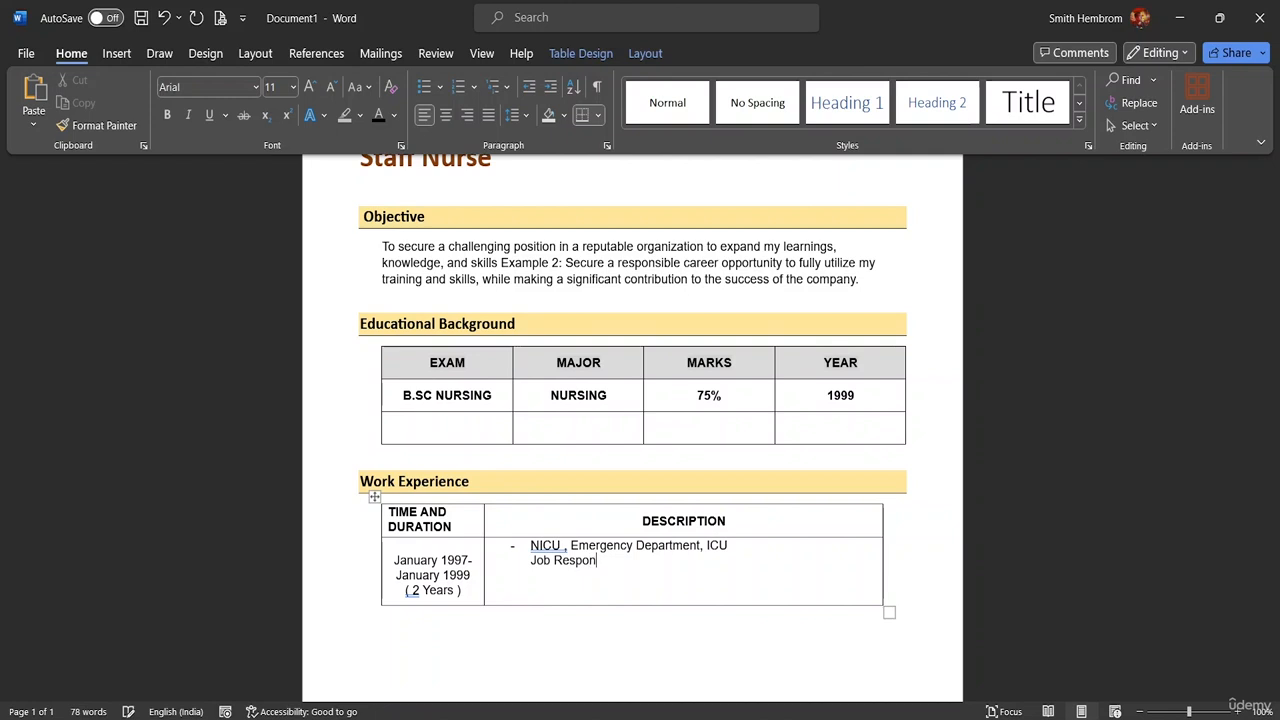
pyautogui.write('sibilities')
pyautogui.click(735, 545)
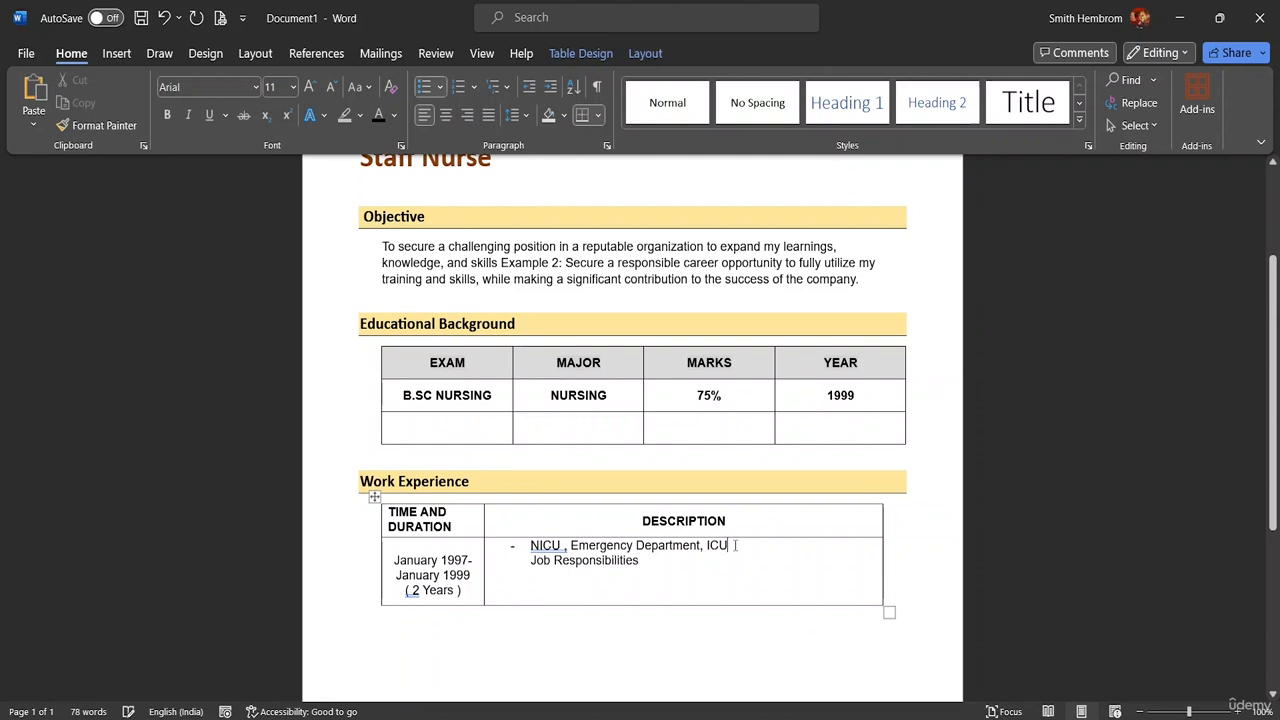
pyautogui.press('Return')
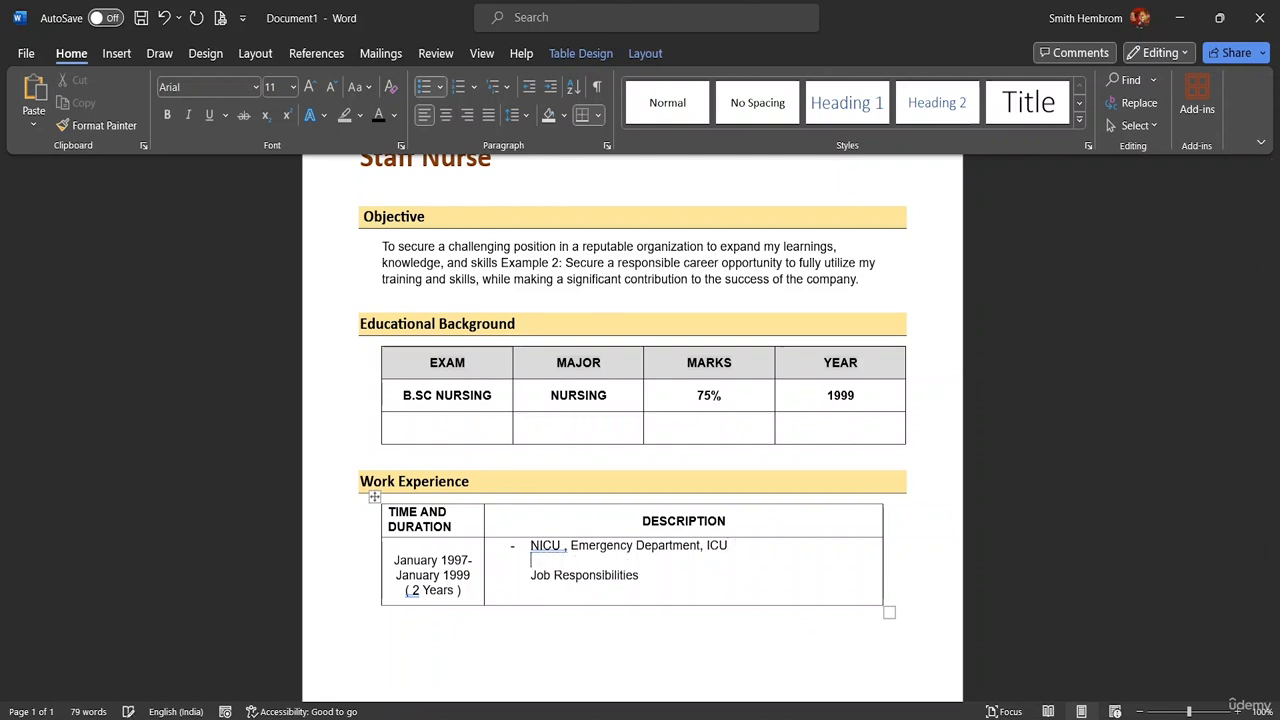
pyautogui.press('BackSpace')
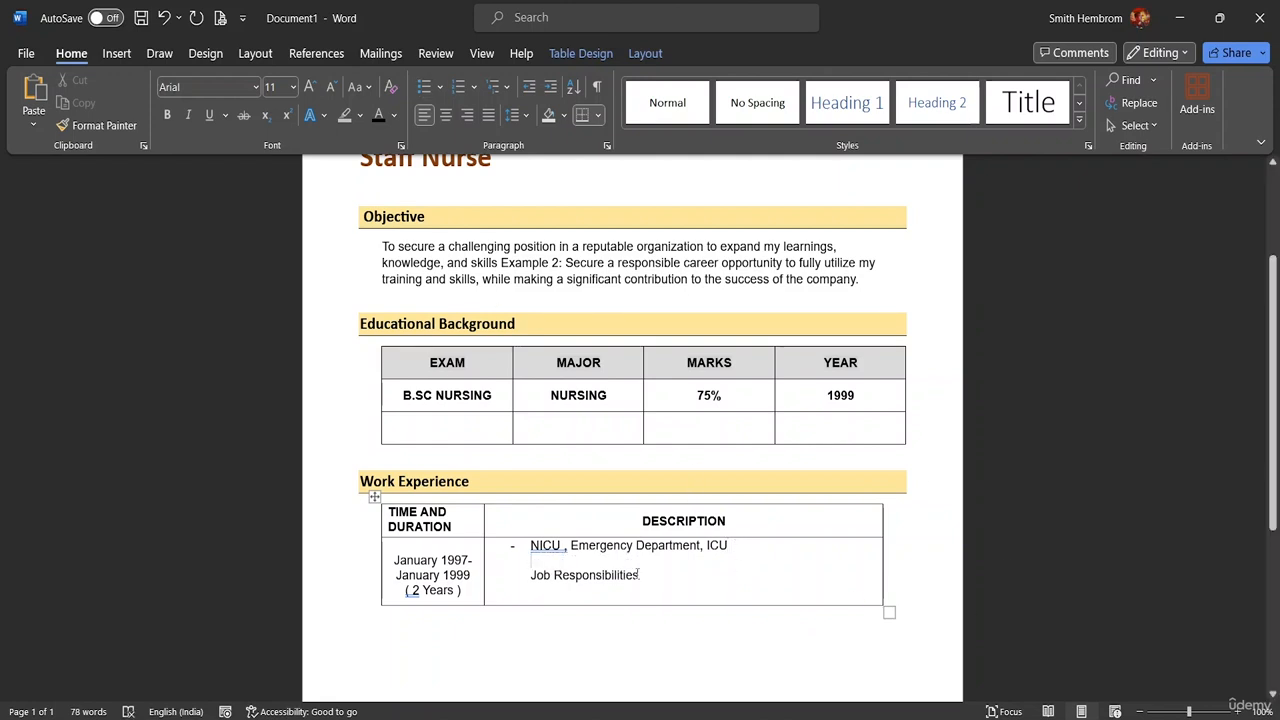
# Step: Make the "Job Responsibilities" line in the description cell bold
pyautogui.moveTo(641, 576); pyautogui.dragTo(531, 570)
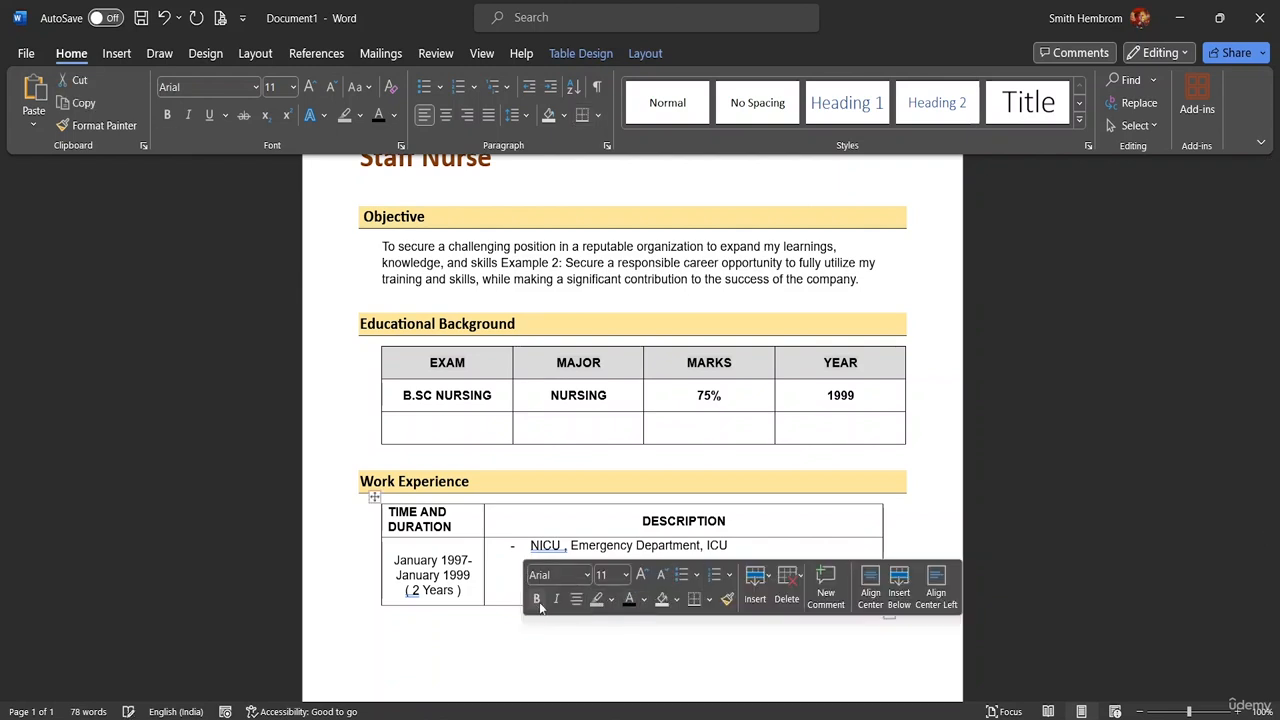
pyautogui.click(788, 568)
pyautogui.click(717, 553)
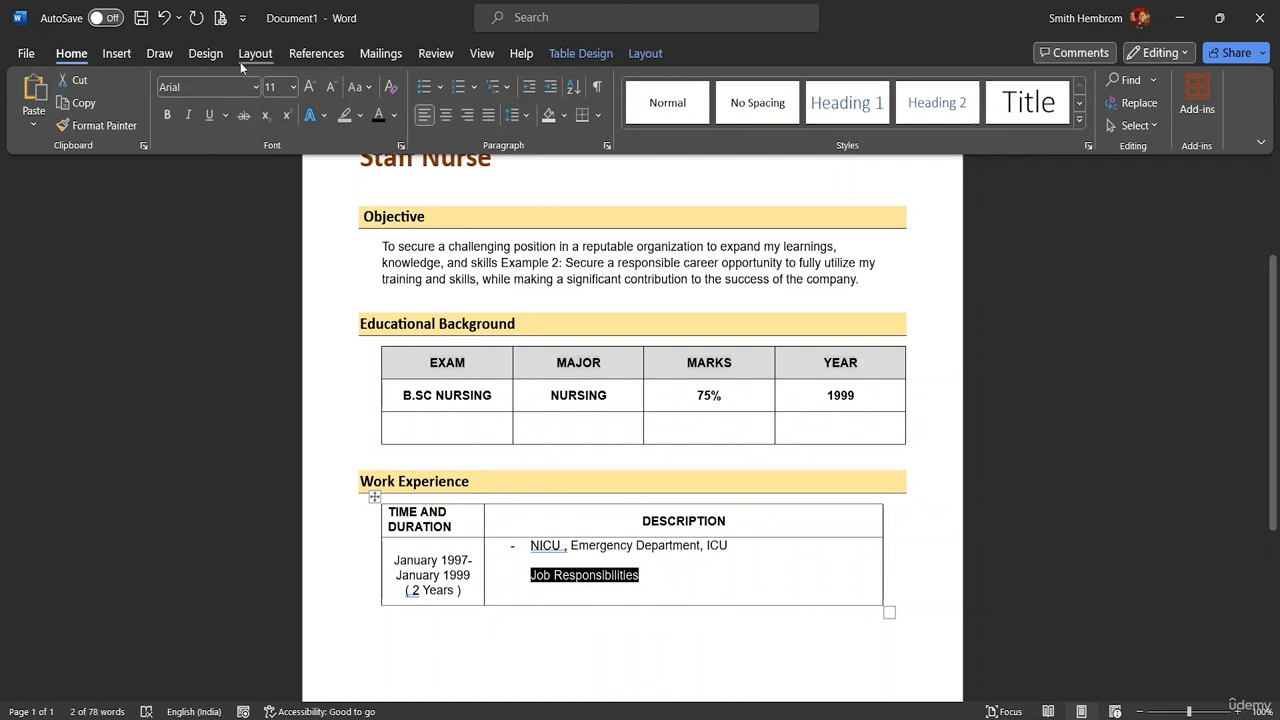
pyautogui.click(167, 115)
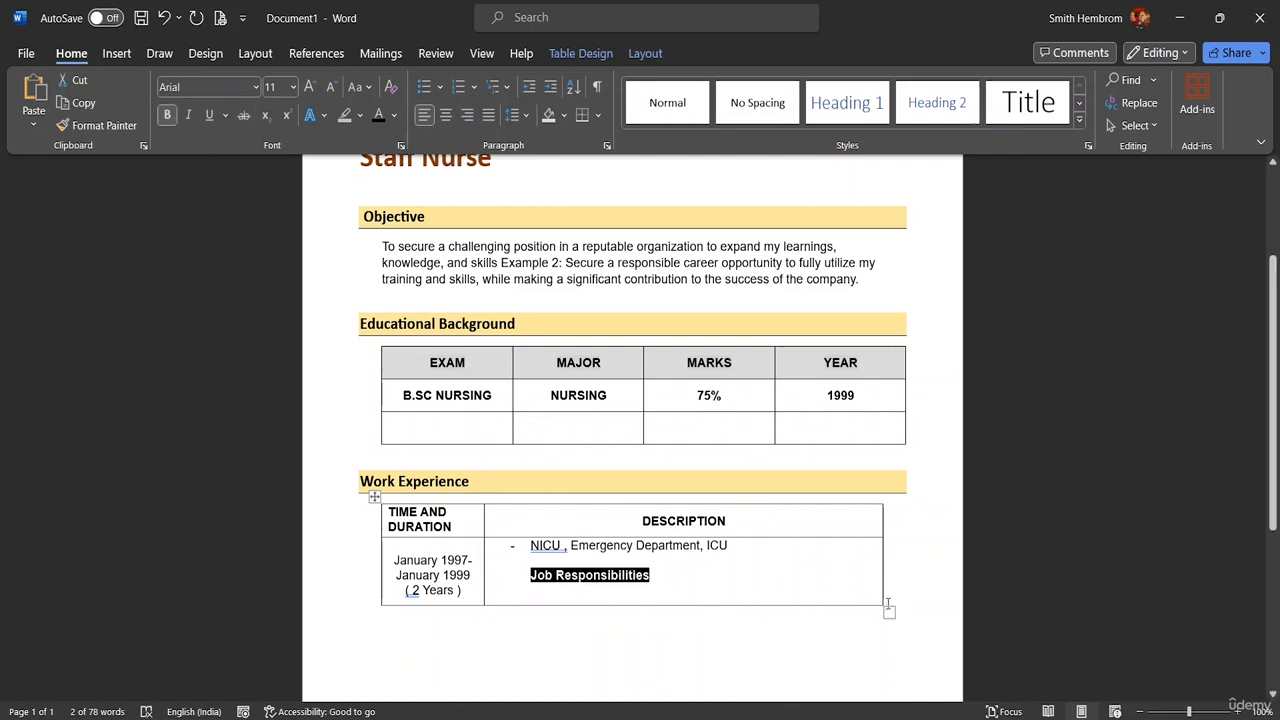
# Step: Make the work entry's table row taller and start a line with a solid round bullet under "Job Responsibilities"
pyautogui.moveTo(881, 605); pyautogui.dragTo(862, 695)
pyautogui.click(649, 593)
pyautogui.press('Return')
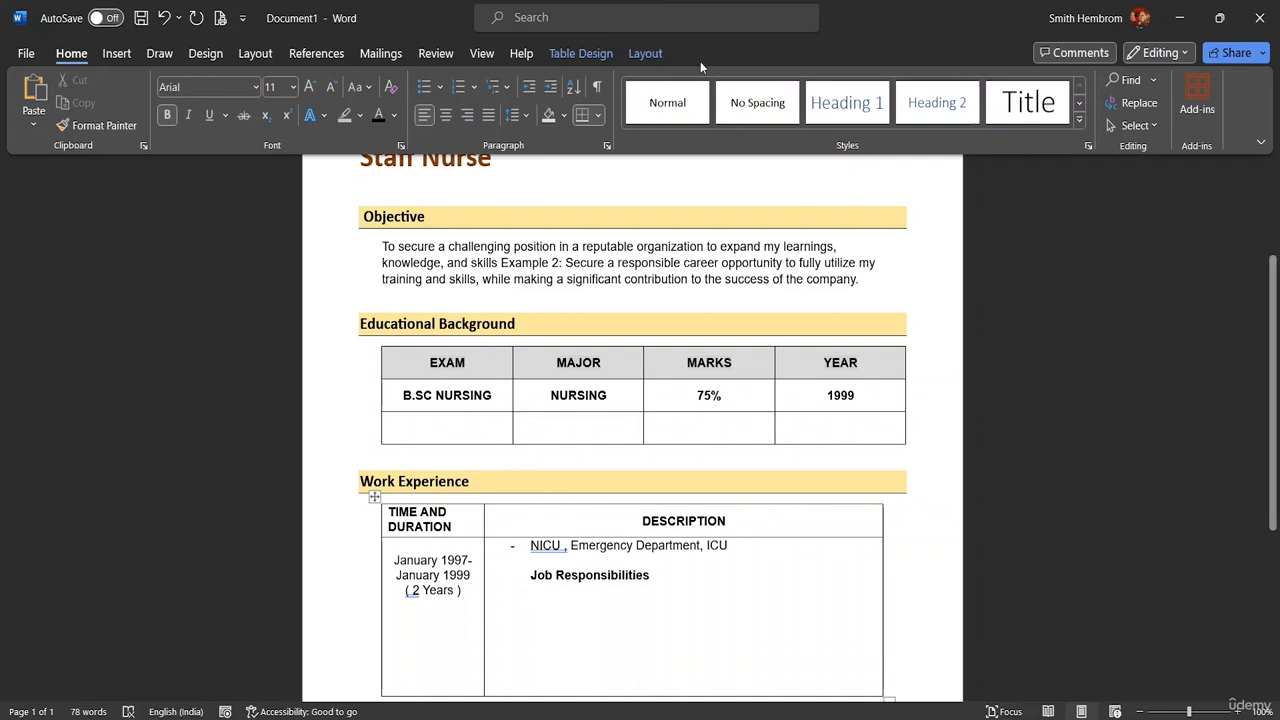
pyautogui.click(426, 88)
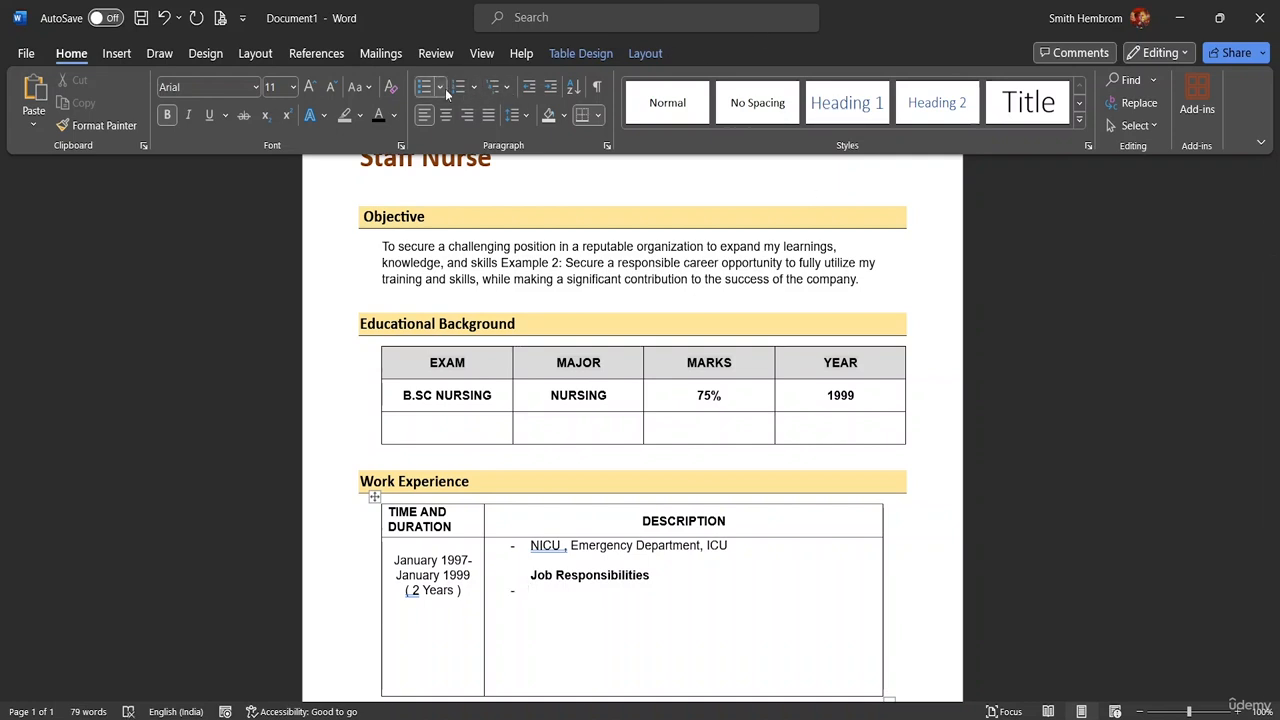
pyautogui.click(440, 88)
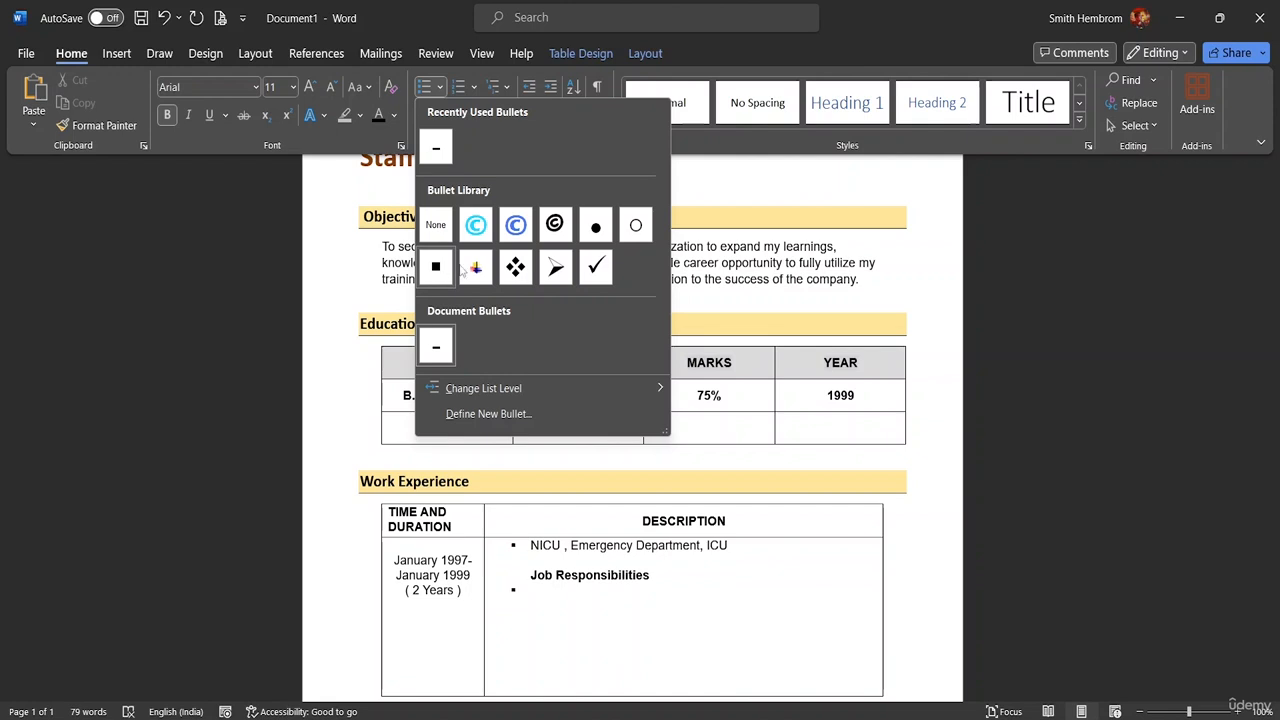
pyautogui.click(602, 227)
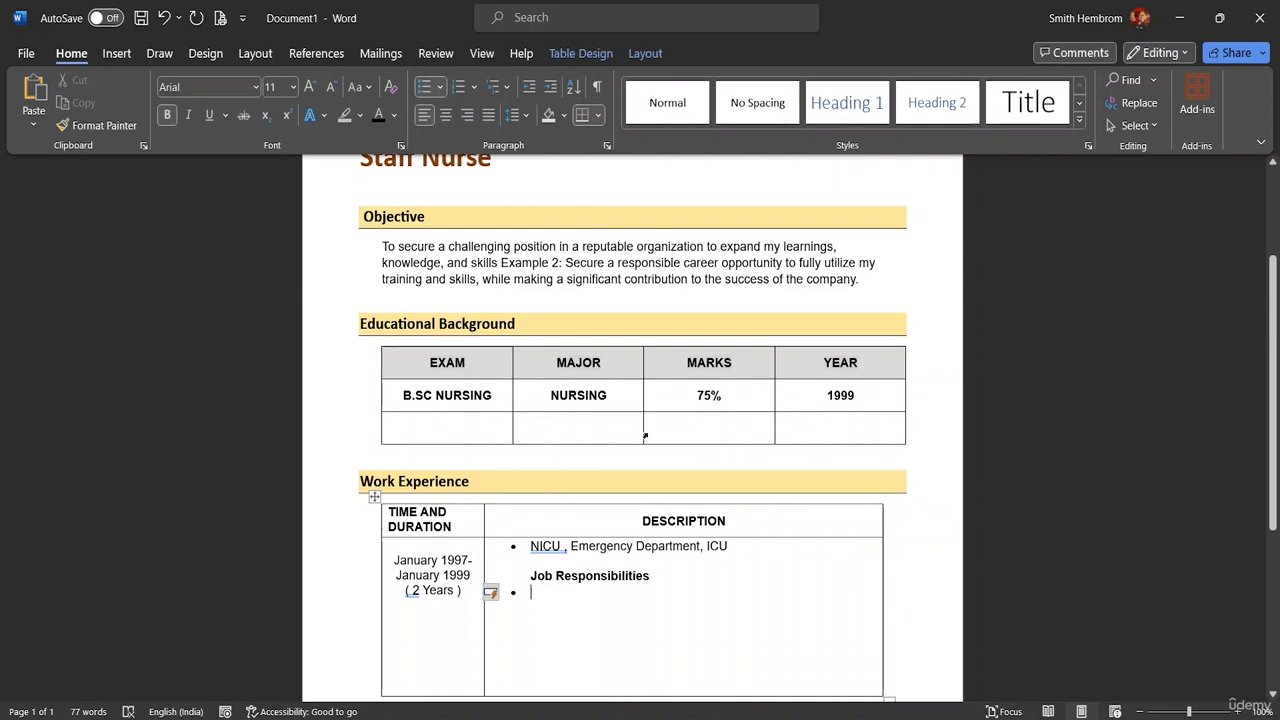
# Step: Enter "Medicine Administration" as the first job responsibility and start another bullet below it
pyautogui.write('M')
pyautogui.press('BackSpace')
pyautogui.write('Me')
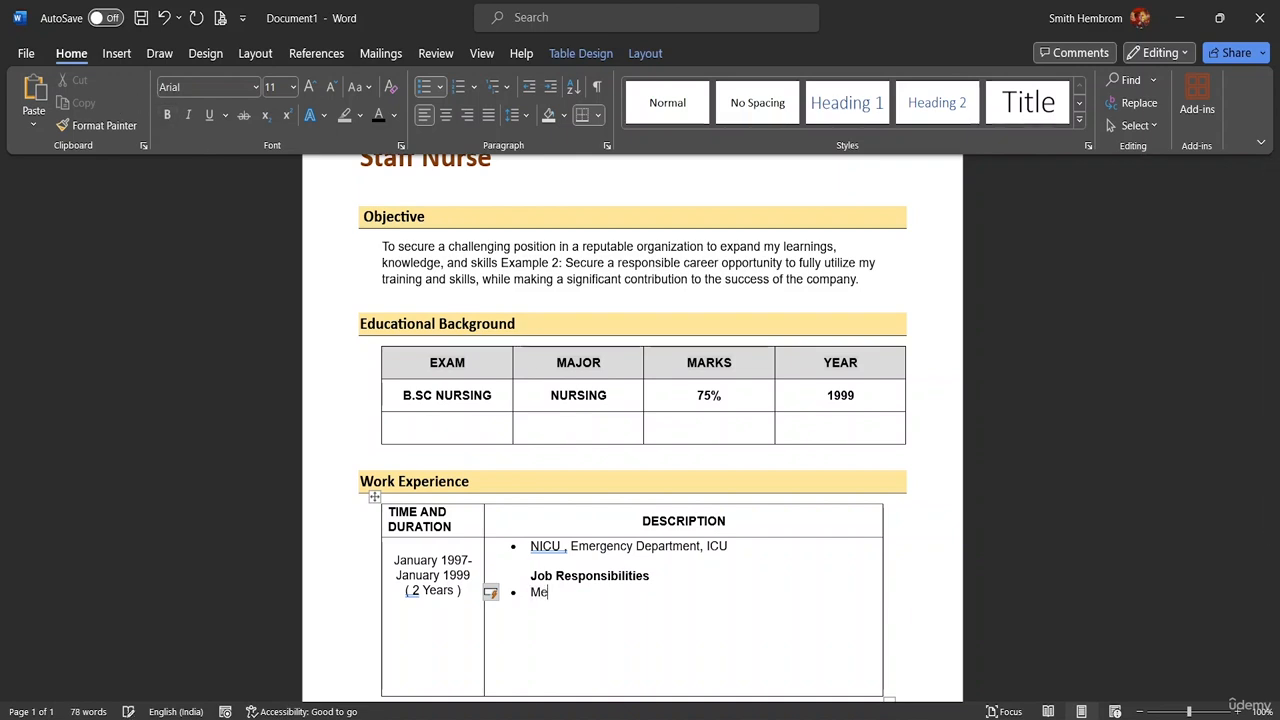
pyautogui.write('dicina')
pyautogui.write(' Administra')
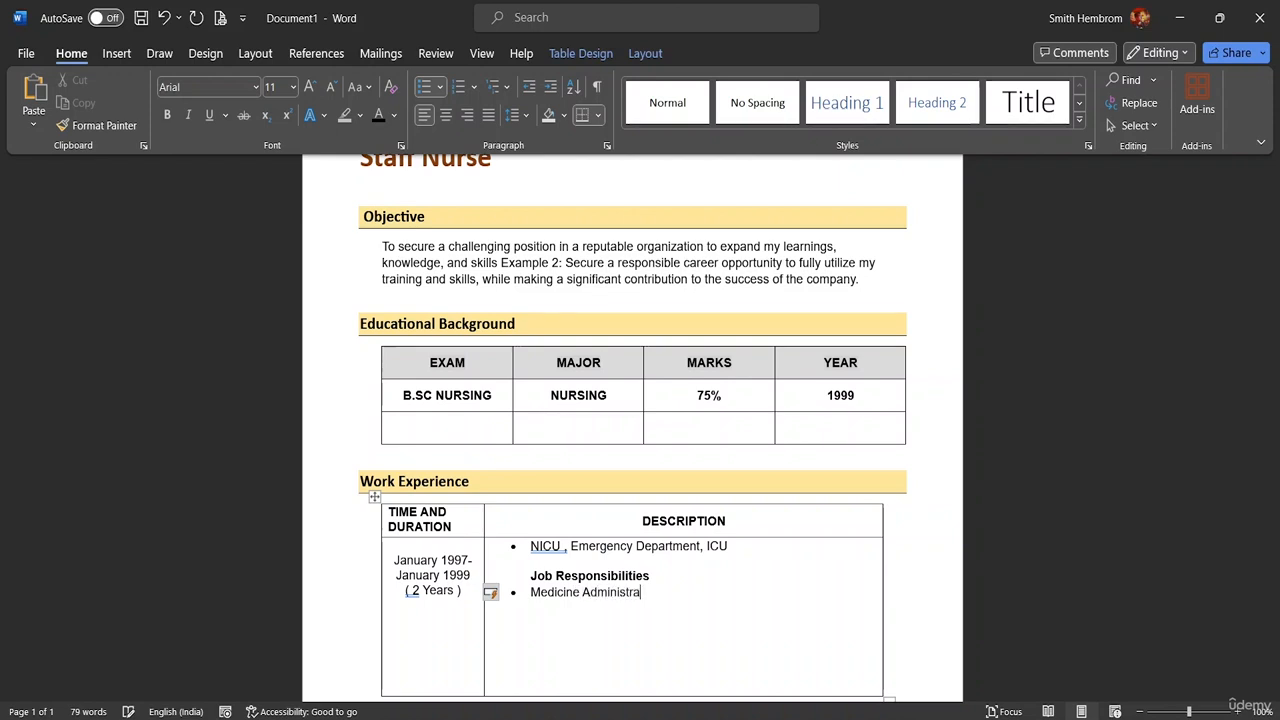
pyautogui.write('tion')
pyautogui.press('Return')
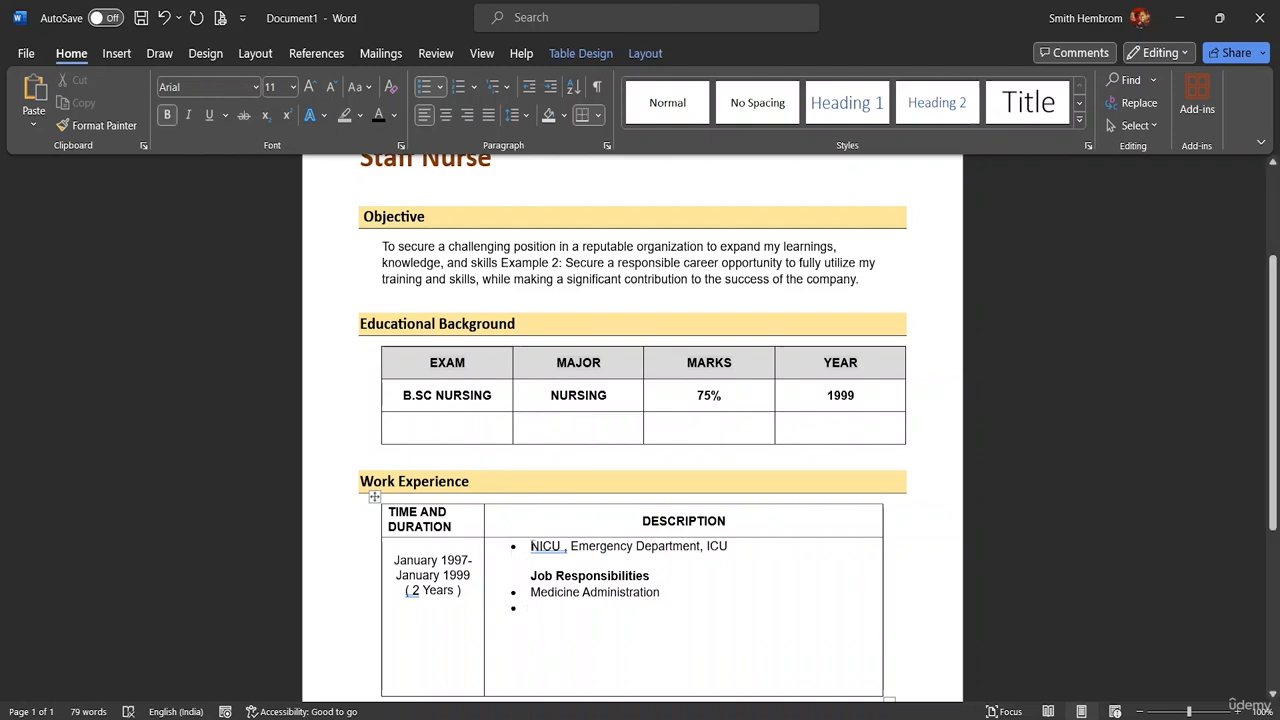
# Step: Remove the bullet from the "NICU , Emergency Department, ICU" line and format that line as 14 pt bold
pyautogui.click(525, 546)
pyautogui.press('BackSpace')
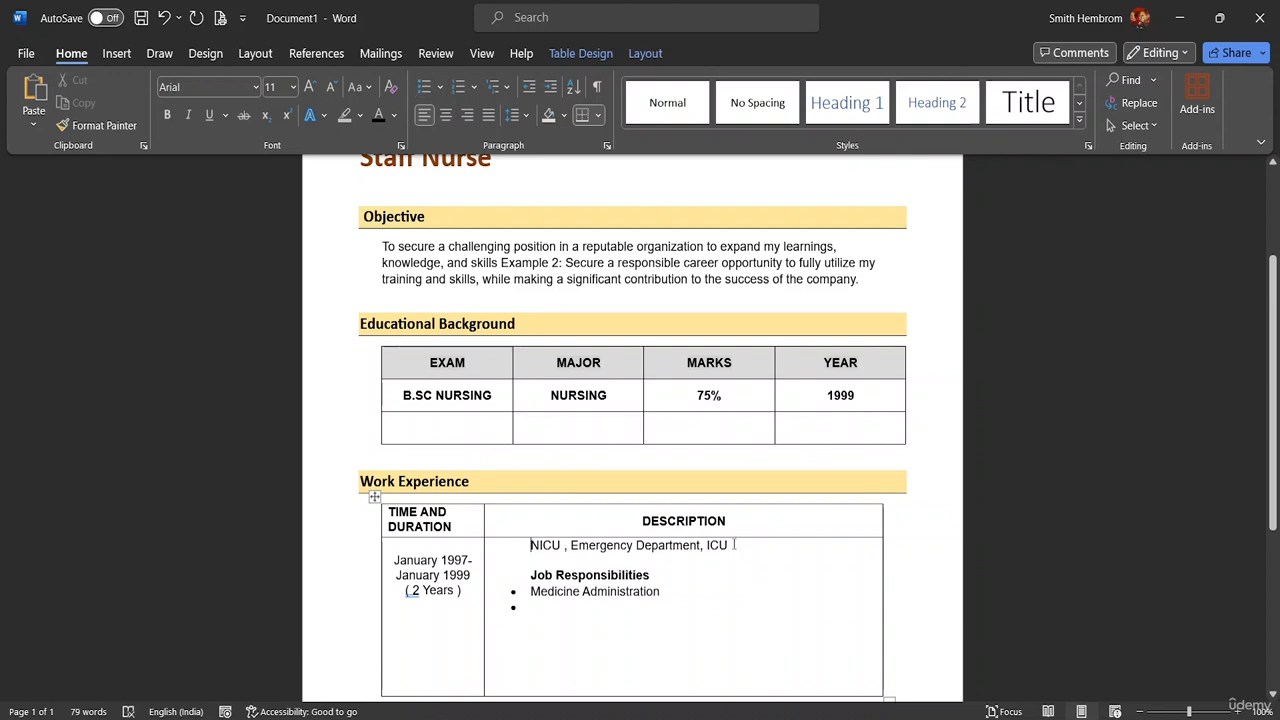
pyautogui.moveTo(734, 544); pyautogui.dragTo(530, 545)
pyautogui.click(710, 571)
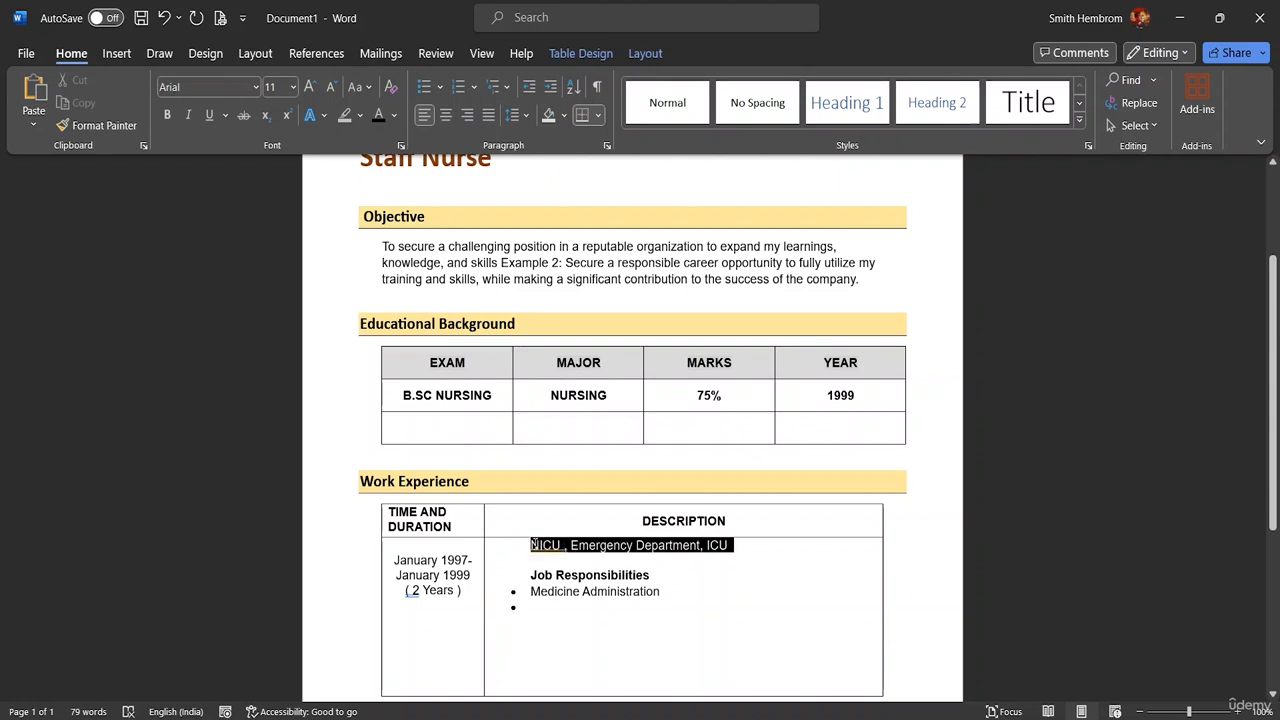
pyautogui.click(292, 87)
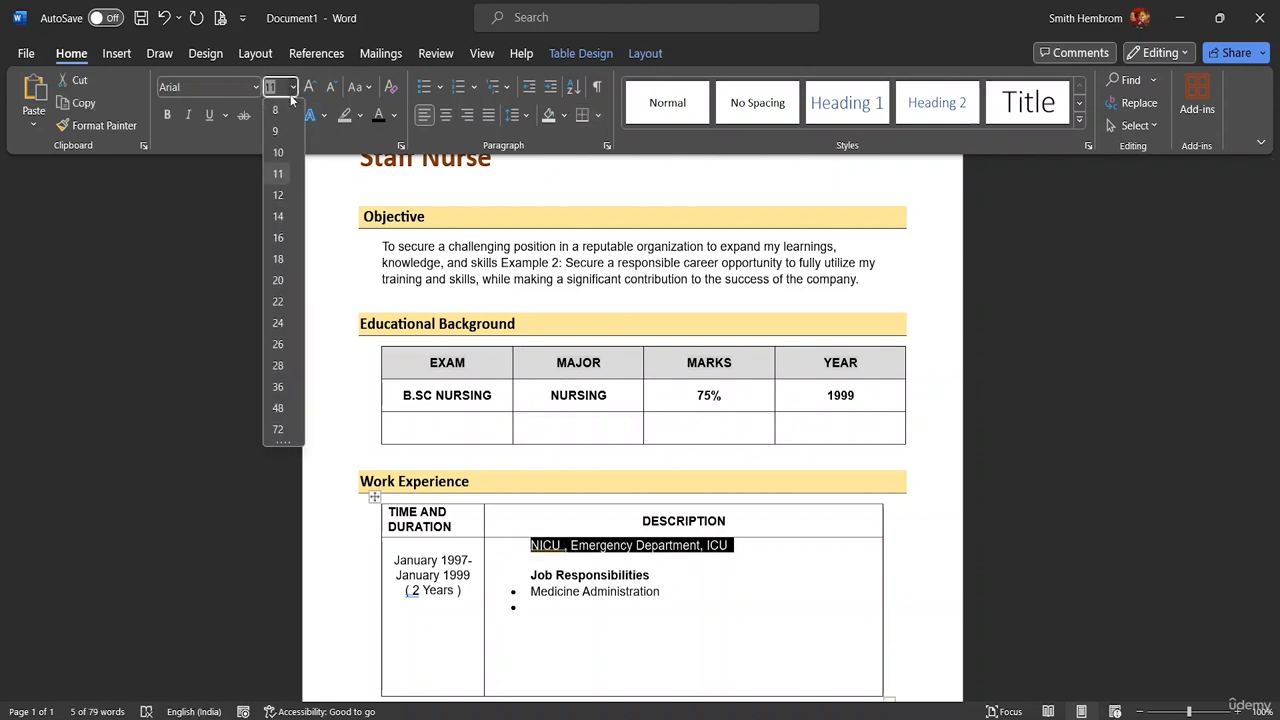
pyautogui.click(278, 216)
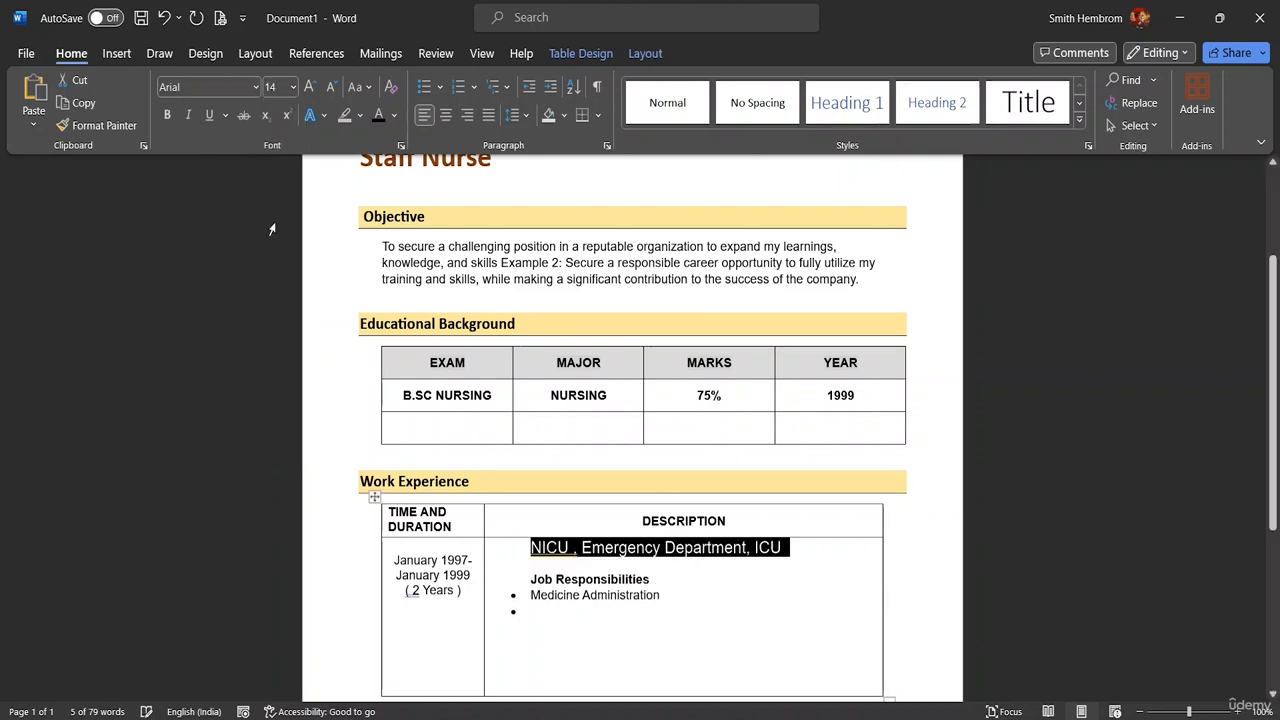
pyautogui.click(165, 116)
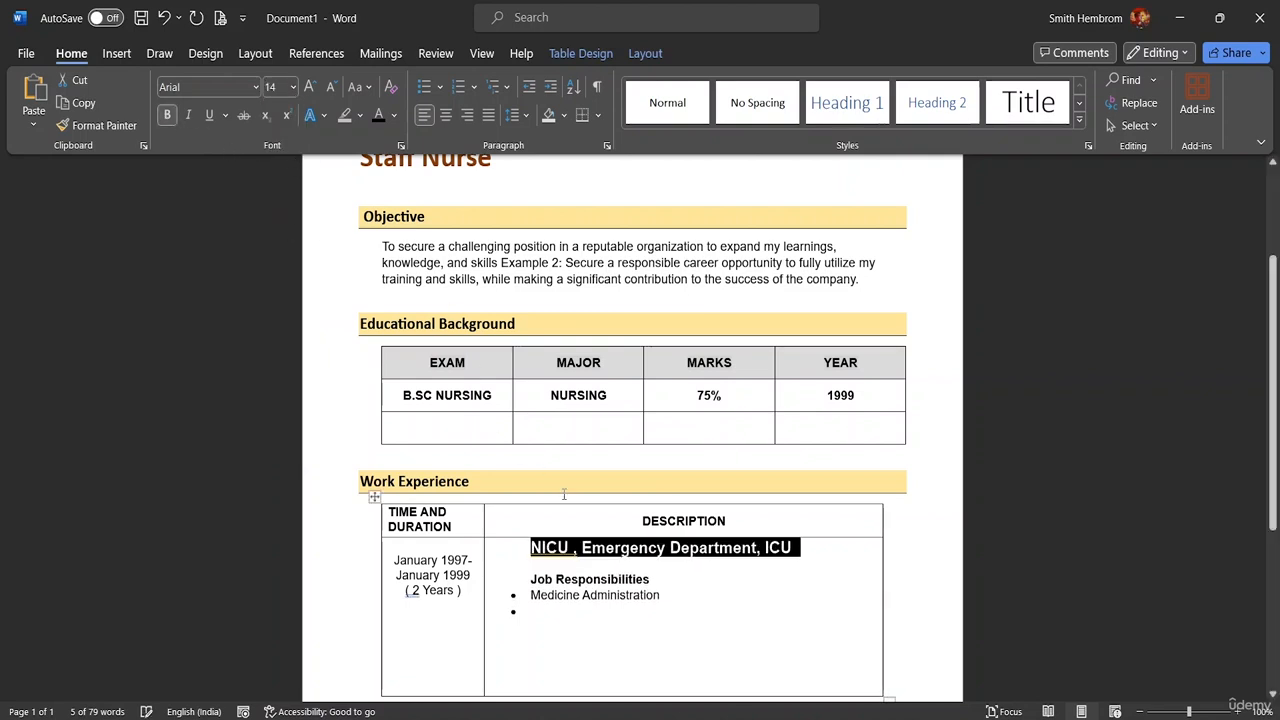
# Step: Enter "Emergency Care" as the second bullet under "Job Responsibilities"
pyautogui.click(536, 613)
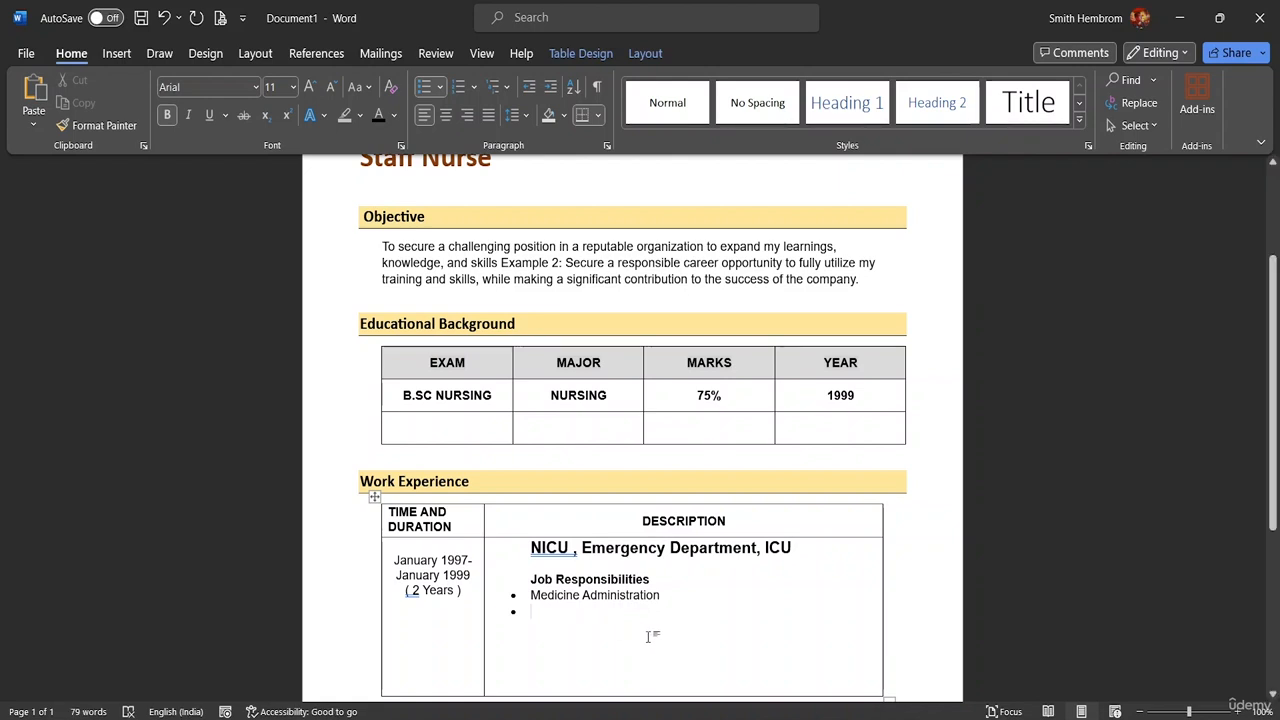
pyautogui.write('E')
pyautogui.press('BackSpace')
pyautogui.write('Eme')
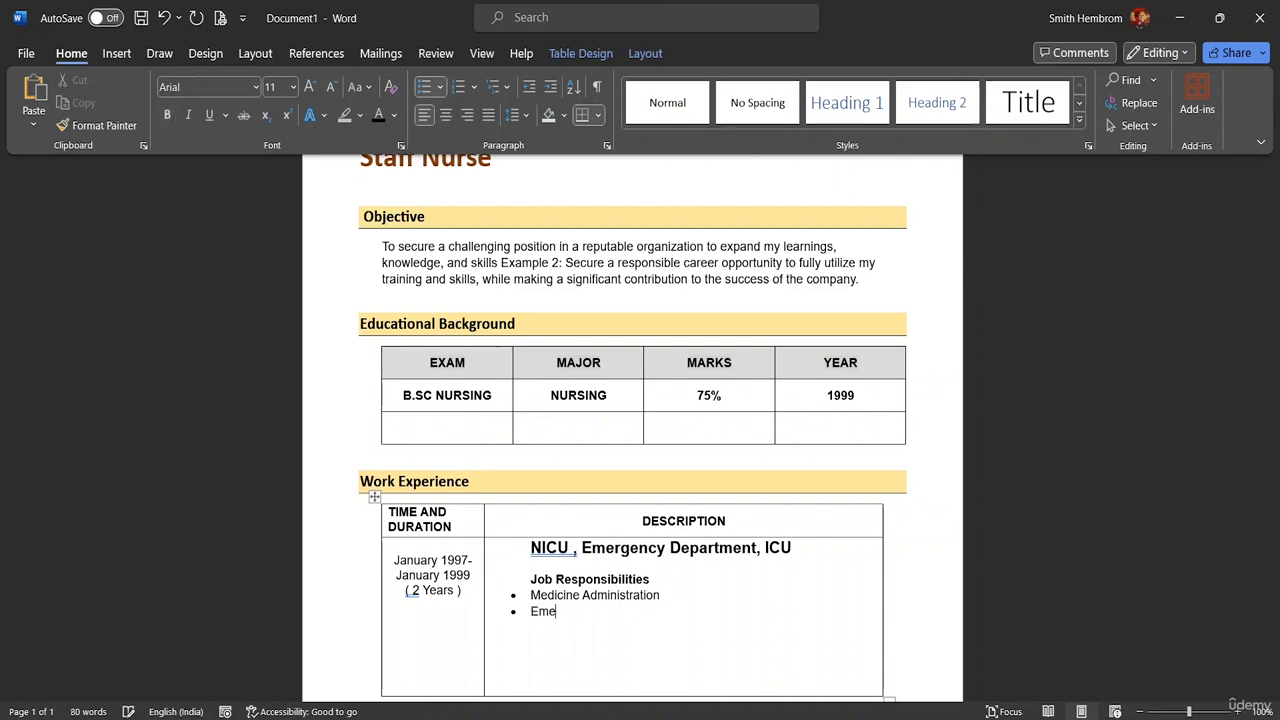
pyautogui.write('rgenc')
pyautogui.write('y Care')
# Step: Reduce the work entry row's height so the table ends just below the "Emergency Care" bullet
pyautogui.scroll(-3, 580, 523)
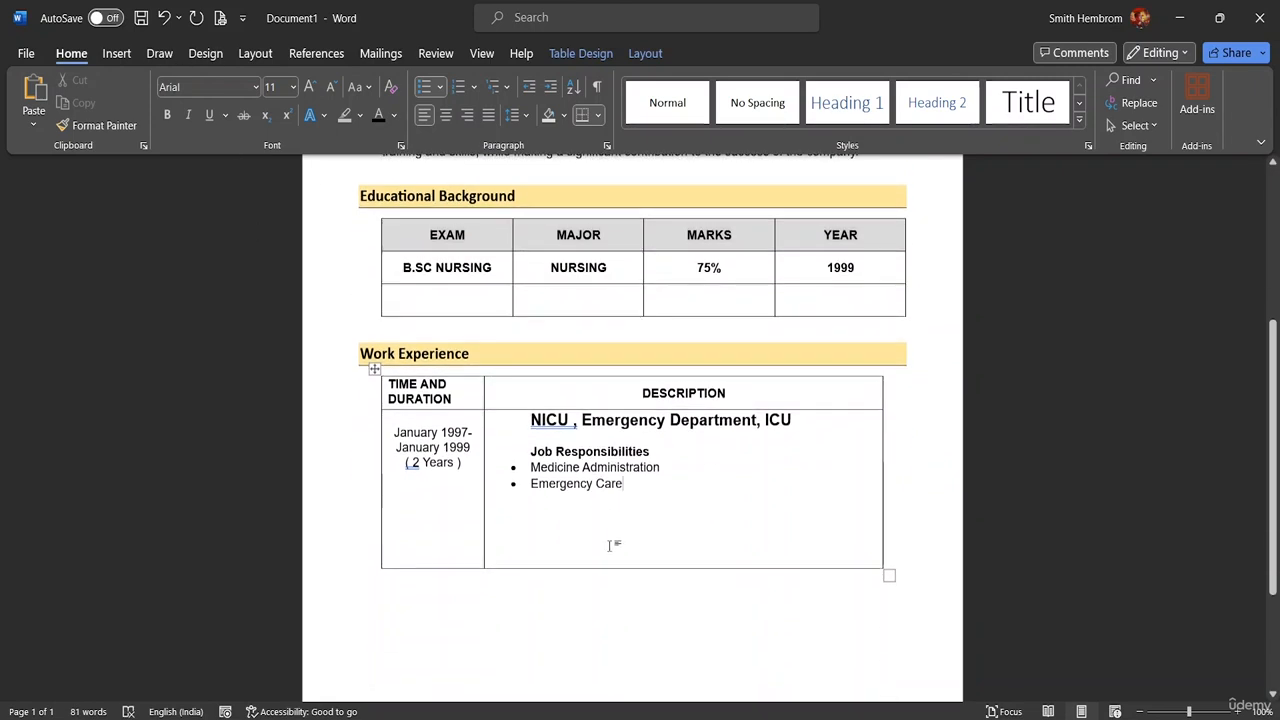
pyautogui.scroll(-4, 590, 495)
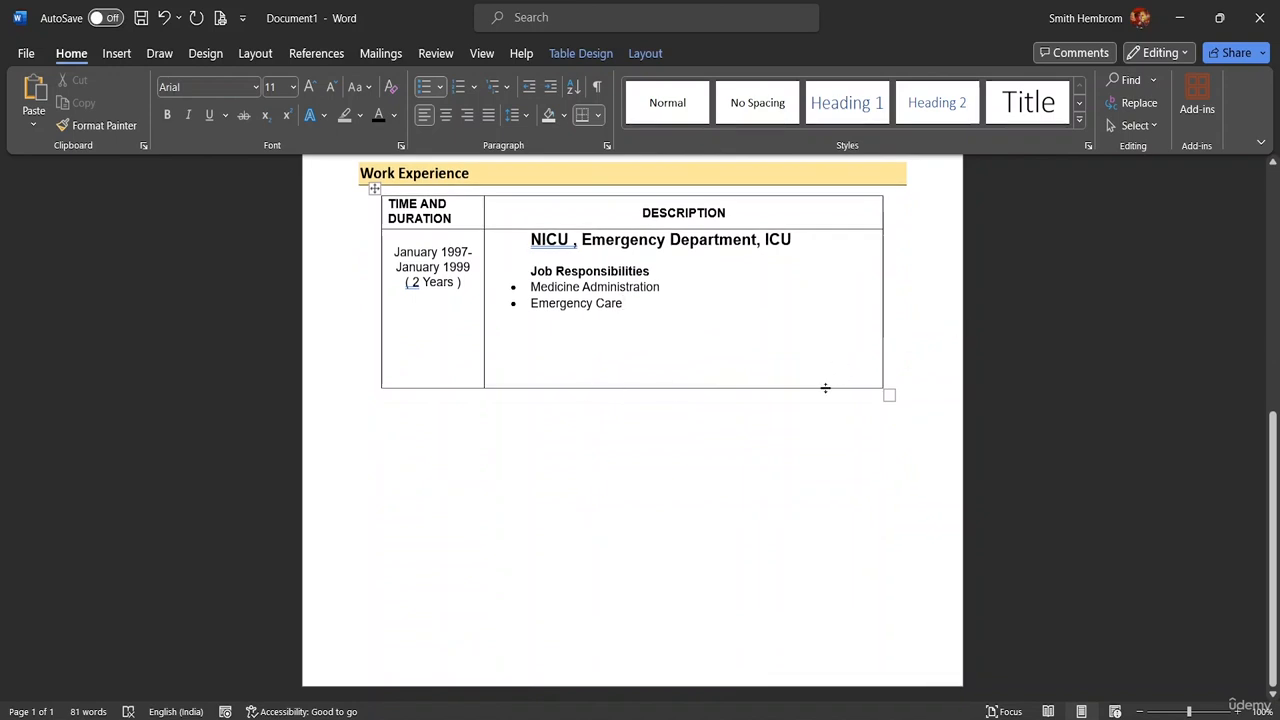
pyautogui.moveTo(826, 387); pyautogui.dragTo(820, 329)
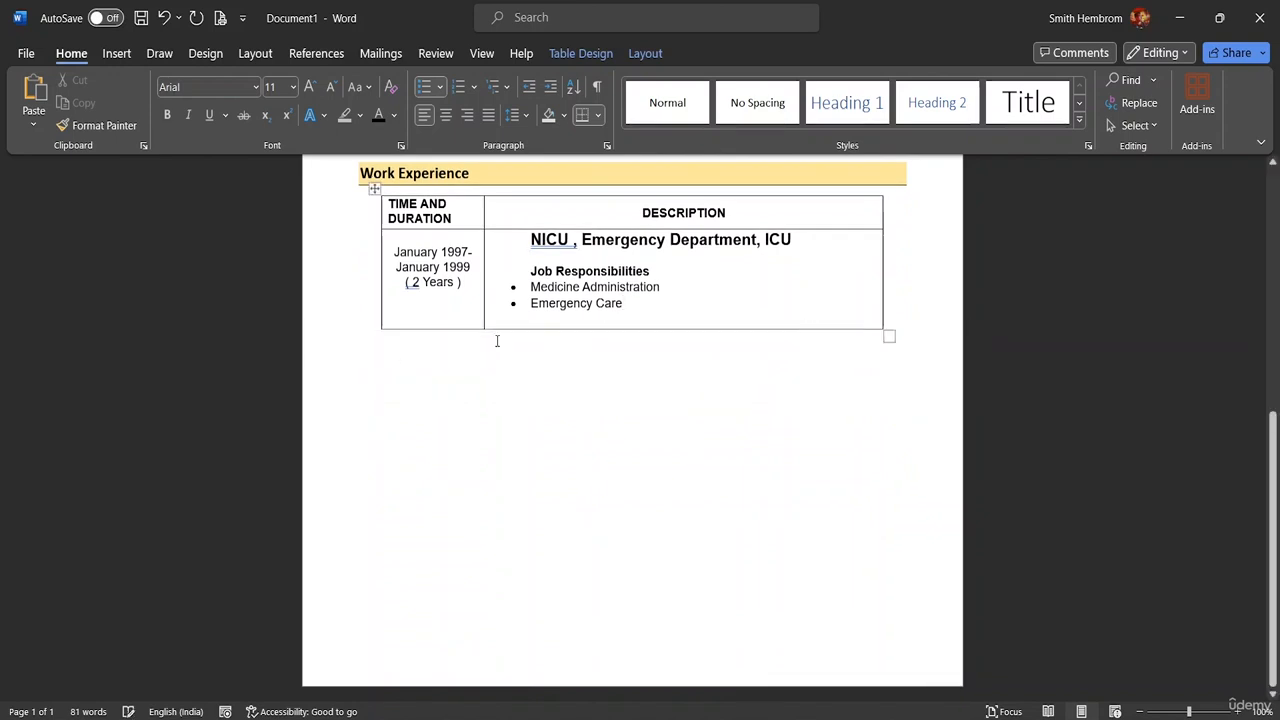
# Step: Copy the highlighted "Work Experience" heading and paste it directly below the work experience table
pyautogui.scroll(3, 537, 265)
pyautogui.scroll(7, 537, 265)
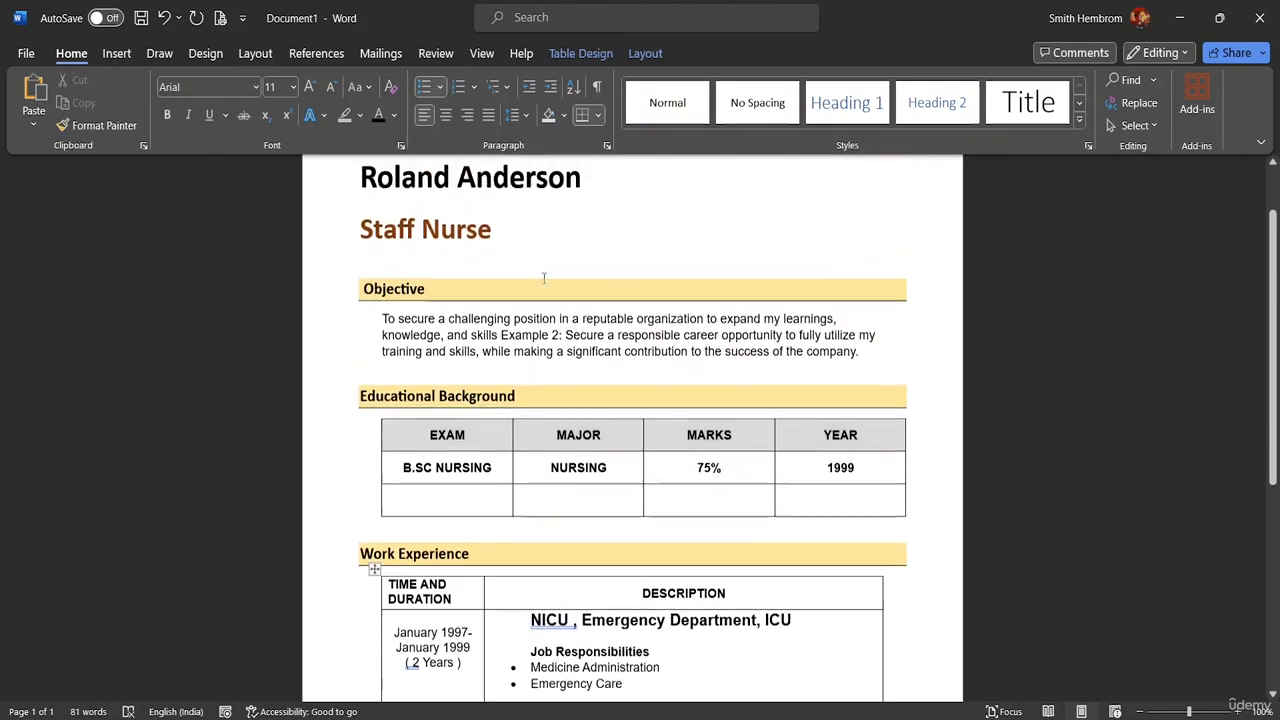
pyautogui.scroll(-6, 543, 309)
pyautogui.scroll(-4, 485, 453)
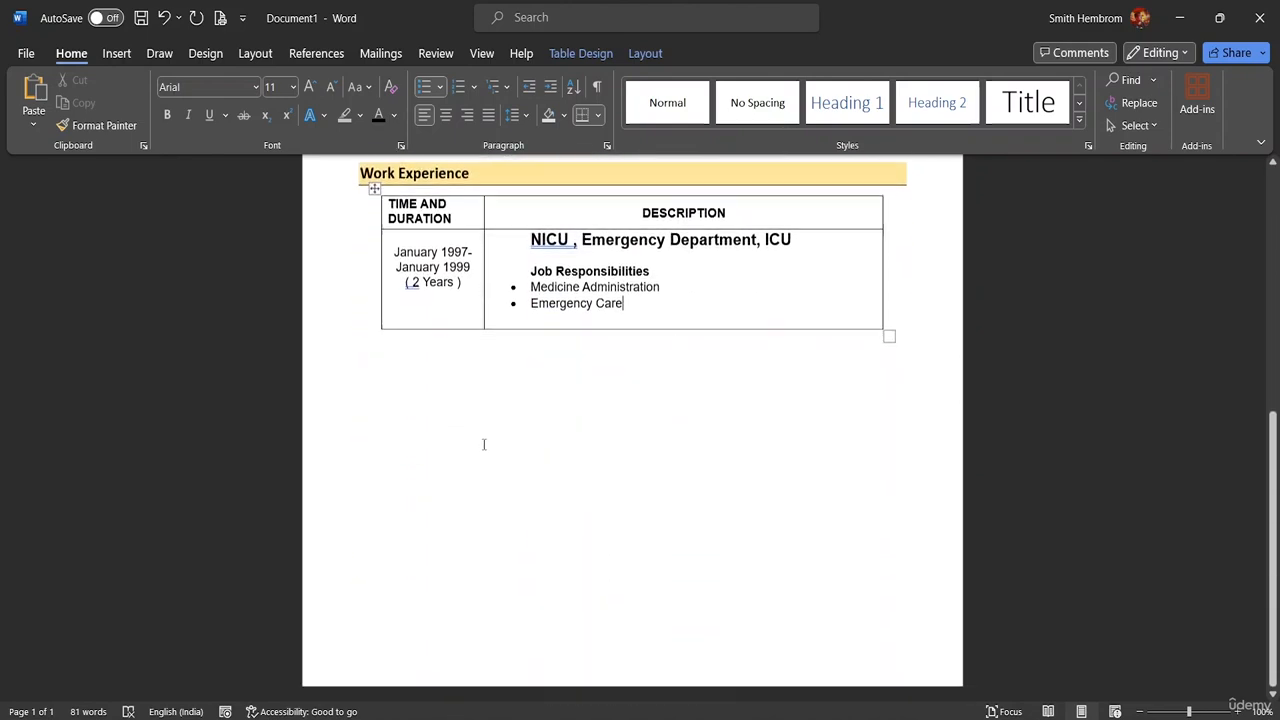
pyautogui.moveTo(481, 176); pyautogui.dragTo(360, 174)
pyautogui.hotkey('ctrl', 'c')
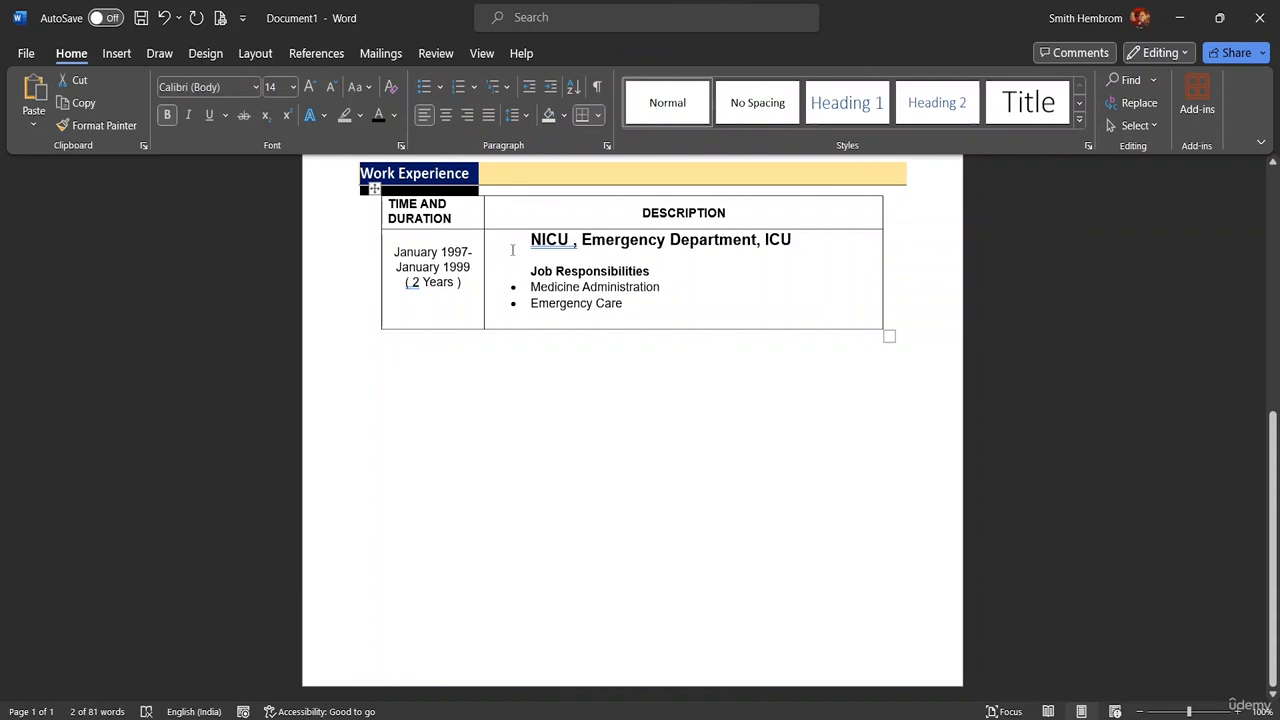
pyautogui.click(381, 362)
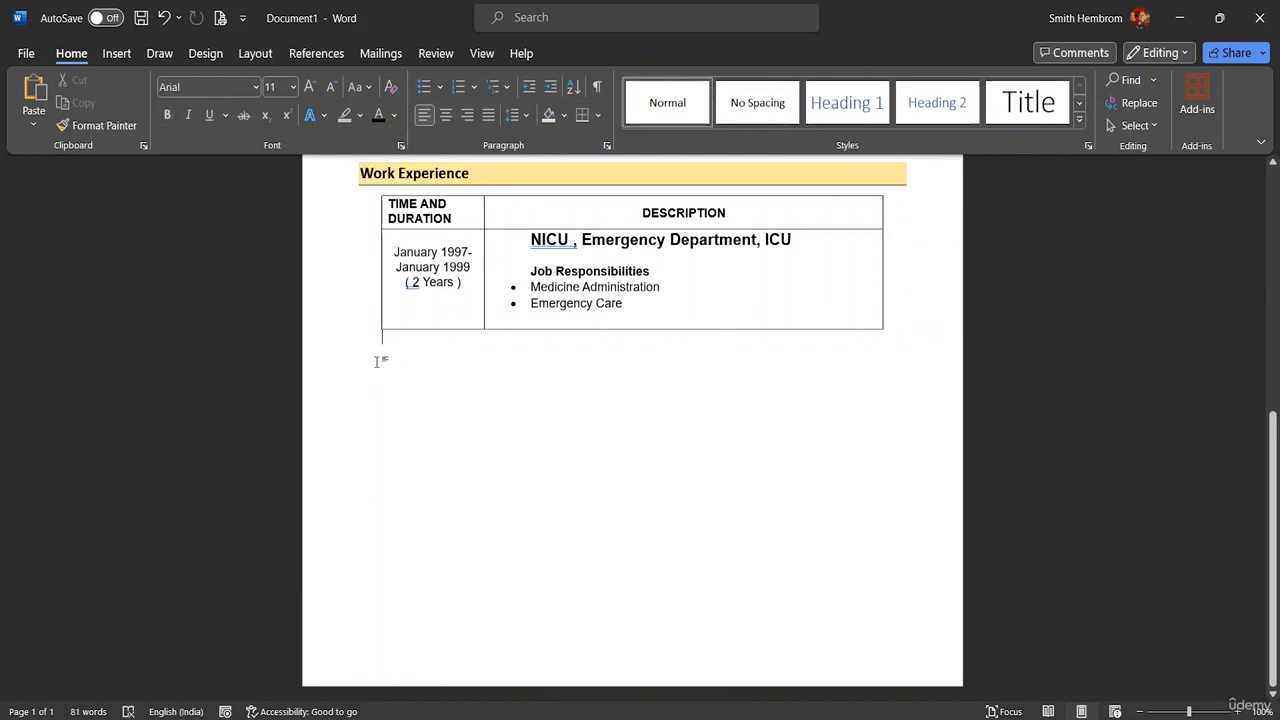
pyautogui.hotkey('ctrl', 'v')
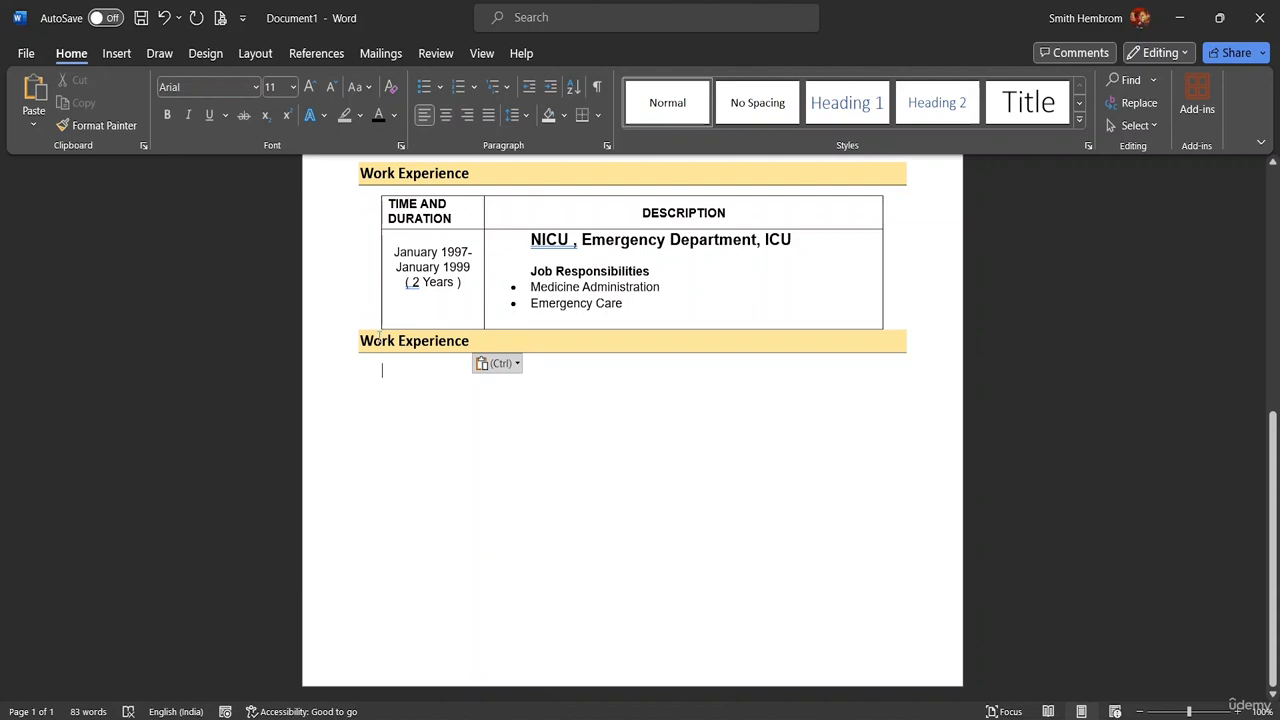
pyautogui.click(384, 316)
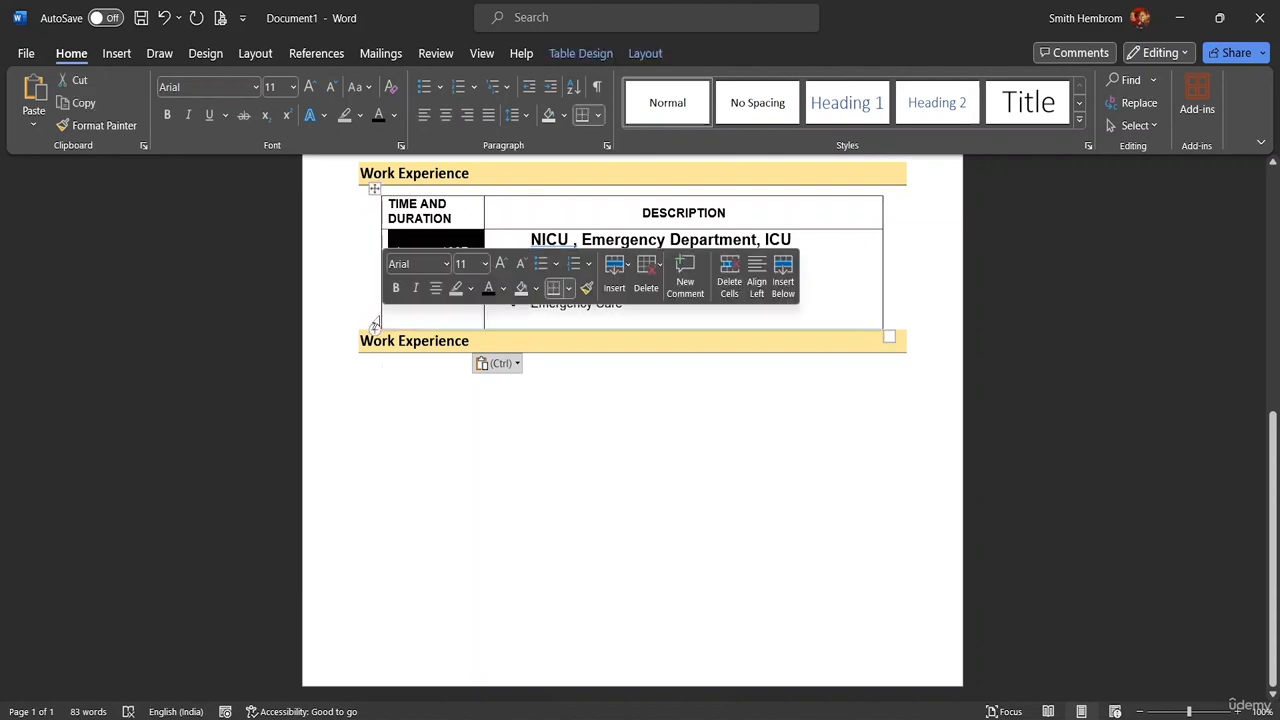
pyautogui.click(371, 227)
pyautogui.click(371, 311)
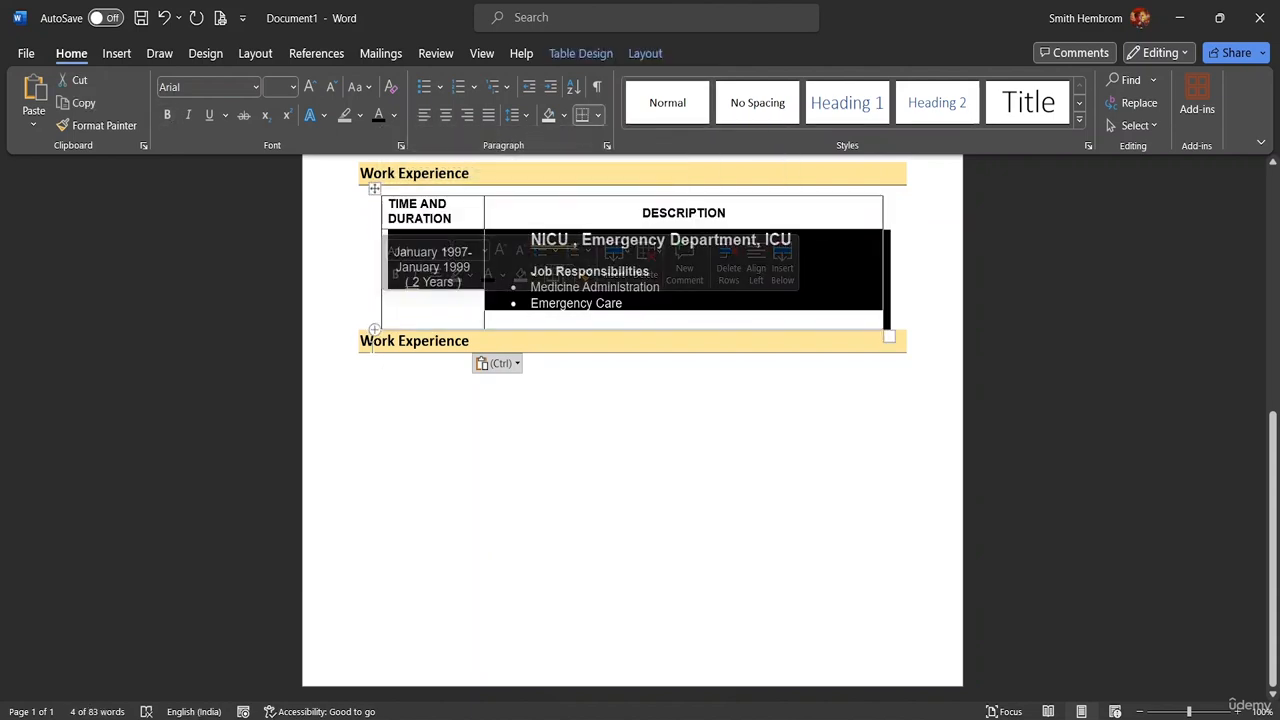
pyautogui.click(373, 342)
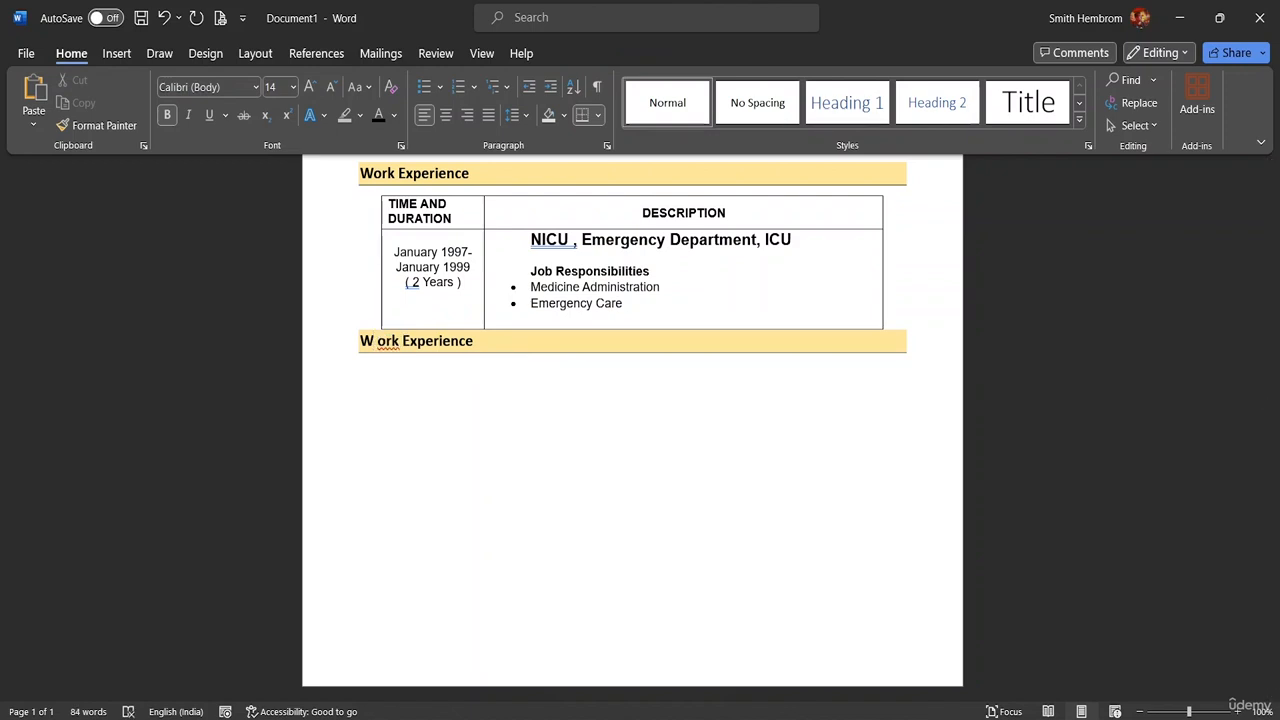
pyautogui.press('BackSpace')
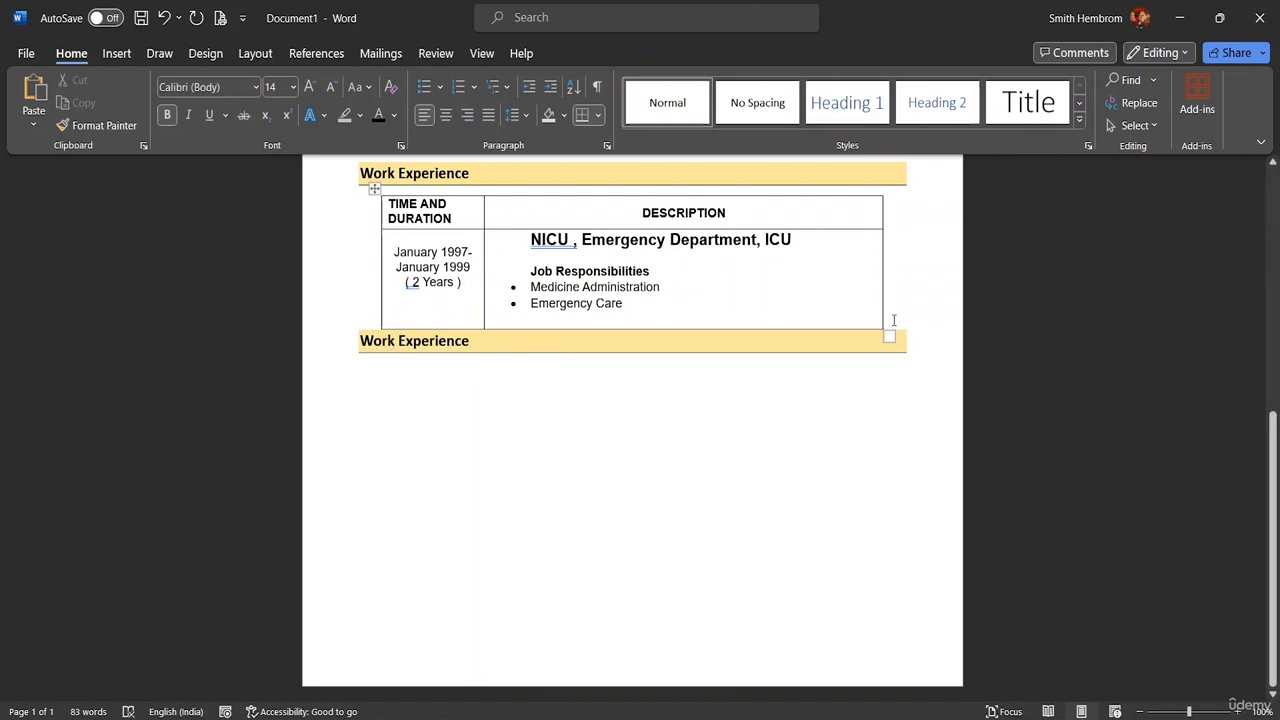
# Step: Undo the pasted "Work Experience" heading and paste it again after a blank line below the work experience table
pyautogui.click(893, 320)
pyautogui.hotkey('ctrl', 'z')
pyautogui.hotkey('ctrl', 'z')
pyautogui.hotkey('ctrl', 'z')
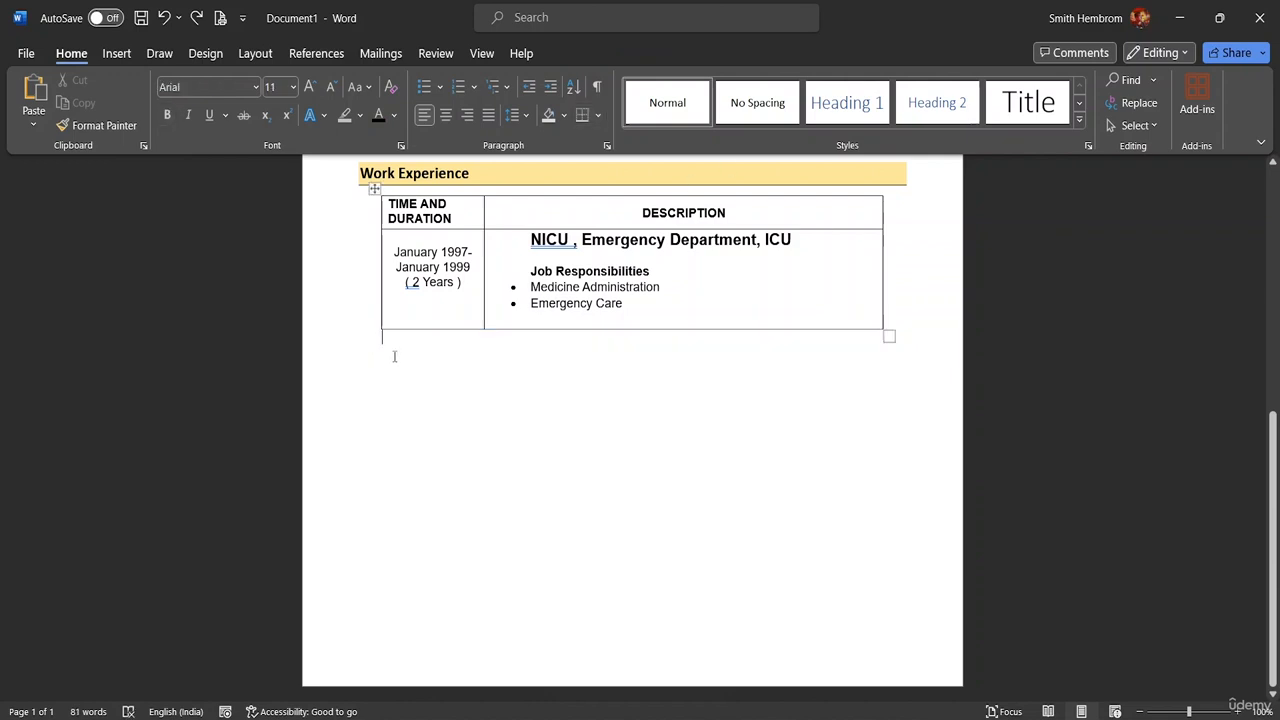
pyautogui.press('Return')
pyautogui.hotkey('ctrl', 'v')
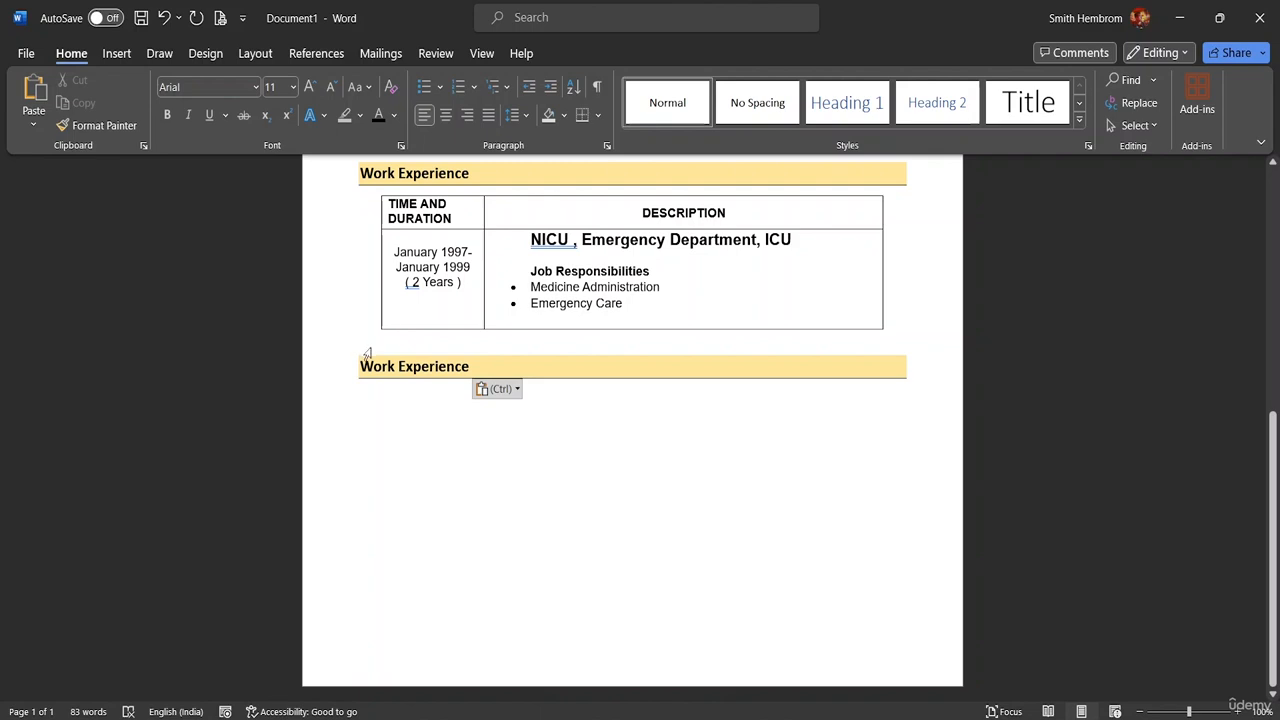
# Step: Replace the text of the pasted "Work Experience" heading with "Personal Details"
pyautogui.doubleClick(483, 366)
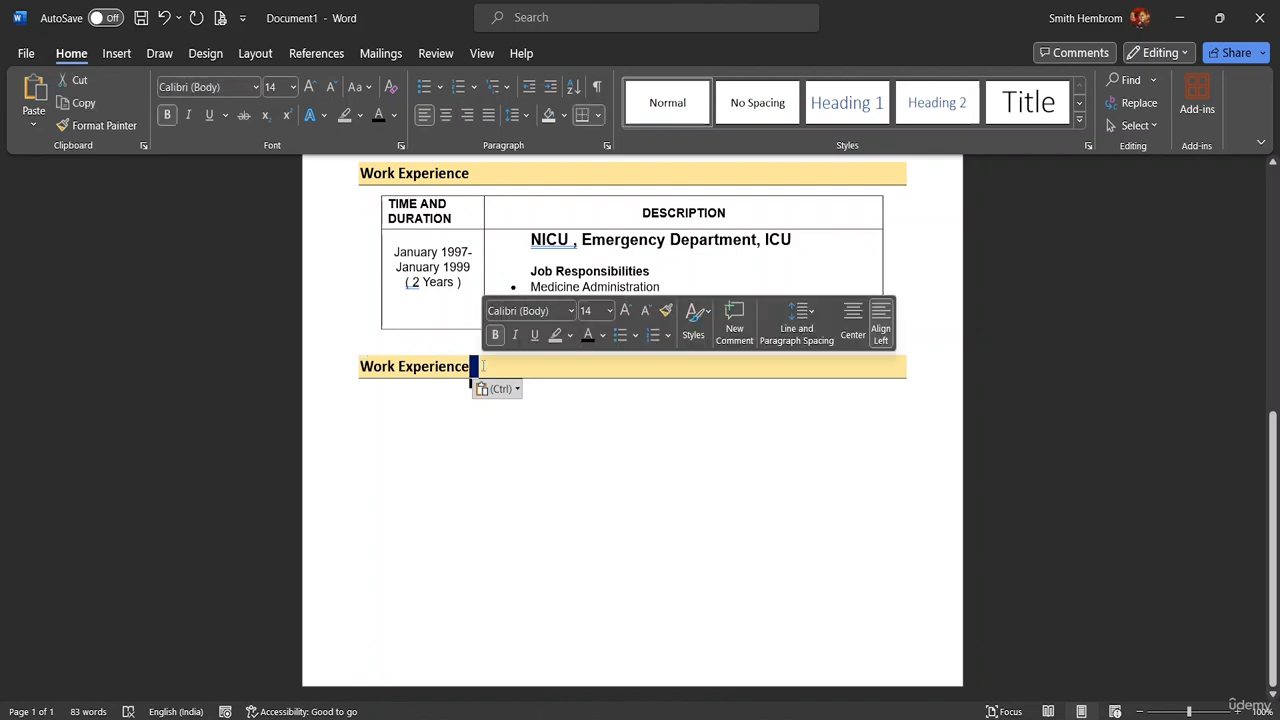
pyautogui.press('BackSpace')
pyautogui.press('BackSpace')
pyautogui.press('BackSpace')
pyautogui.press('BackSpace')
pyautogui.press('BackSpace')
pyautogui.press('BackSpace')
pyautogui.press('BackSpace')
pyautogui.press('BackSpace')
pyautogui.press('BackSpace')
pyautogui.press('BackSpace')
pyautogui.press('BackSpace')
pyautogui.press('BackSpace')
pyautogui.press('BackSpace')
pyautogui.press('BackSpace')
pyautogui.press('BackSpace')
pyautogui.press('BackSpace')
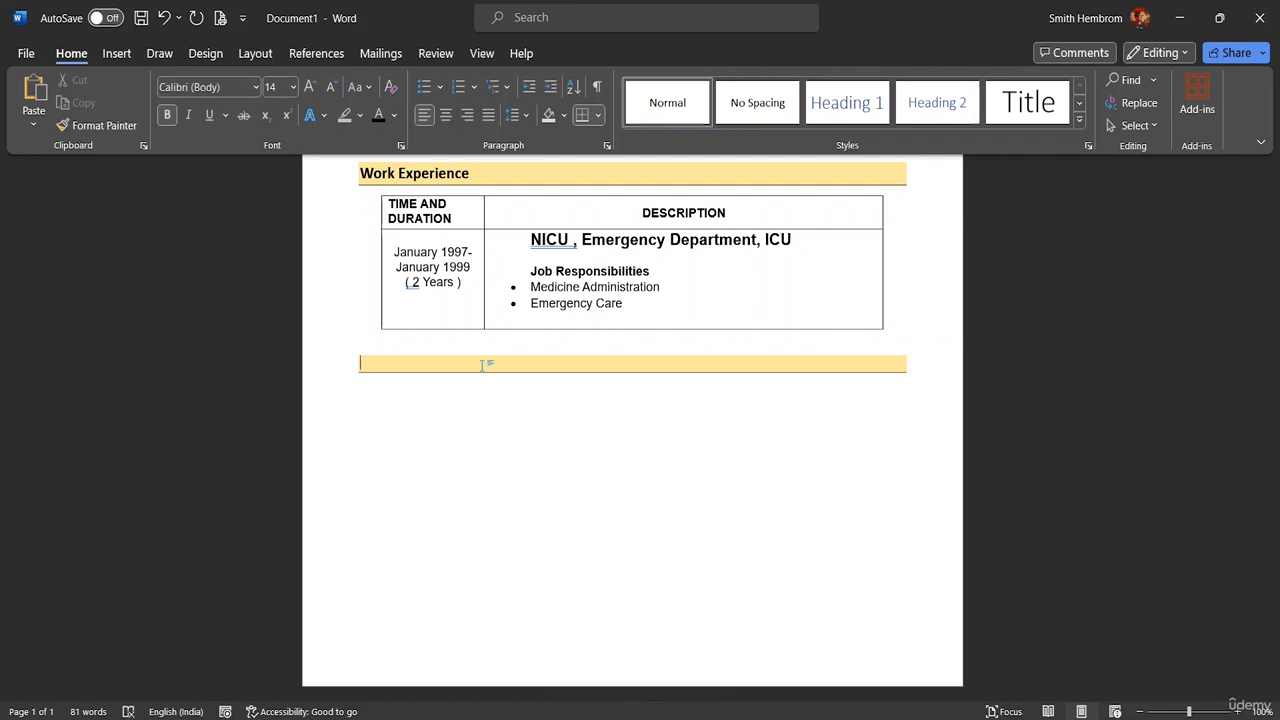
pyautogui.write('Pre')
pyautogui.press('BackSpace')
pyautogui.press('BackSpace')
pyautogui.write('e')
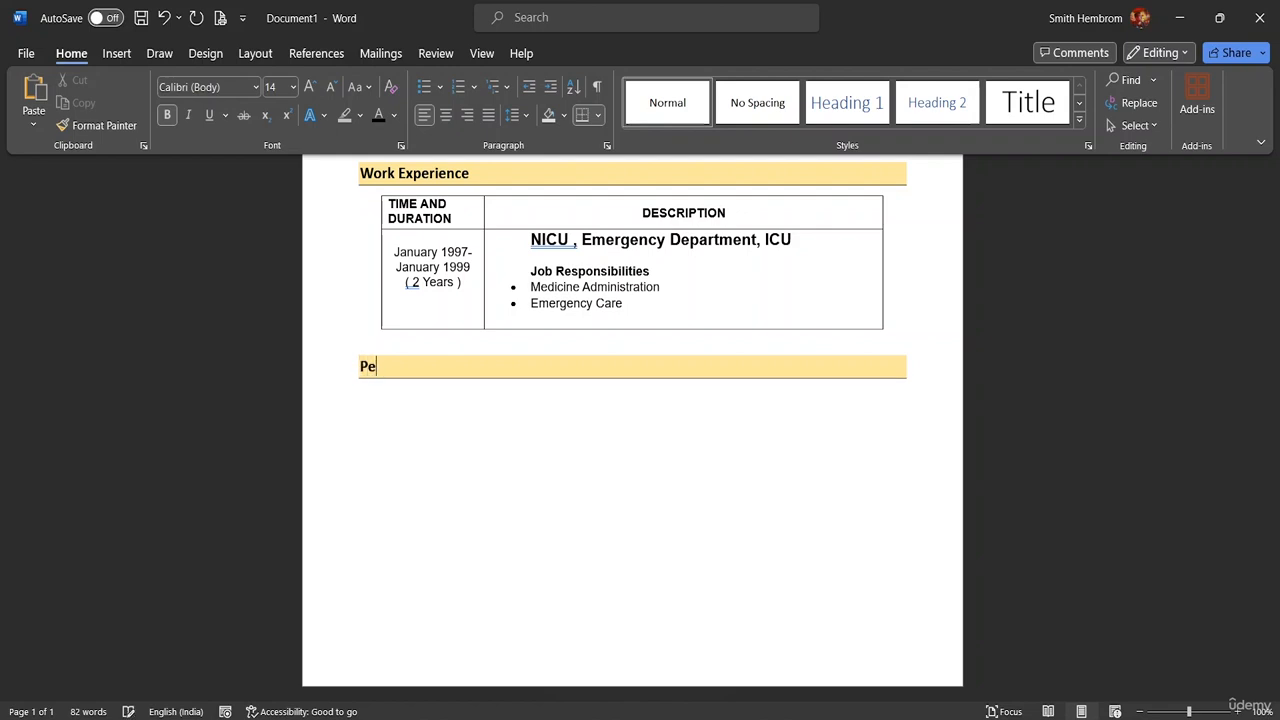
pyautogui.write('rsonal Details')
# Step: Place the insertion point on the line below the "Personal Details" heading and turn off bold
pyautogui.doubleClick(366, 417)
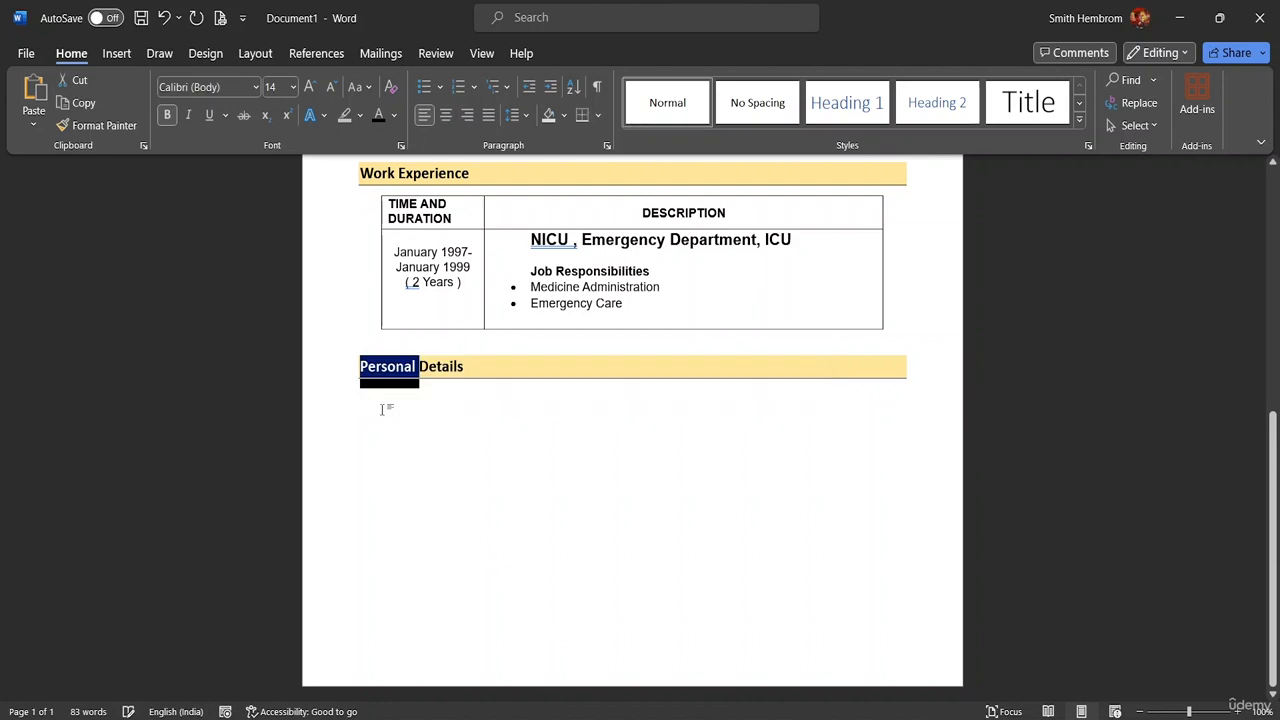
pyautogui.click(380, 408)
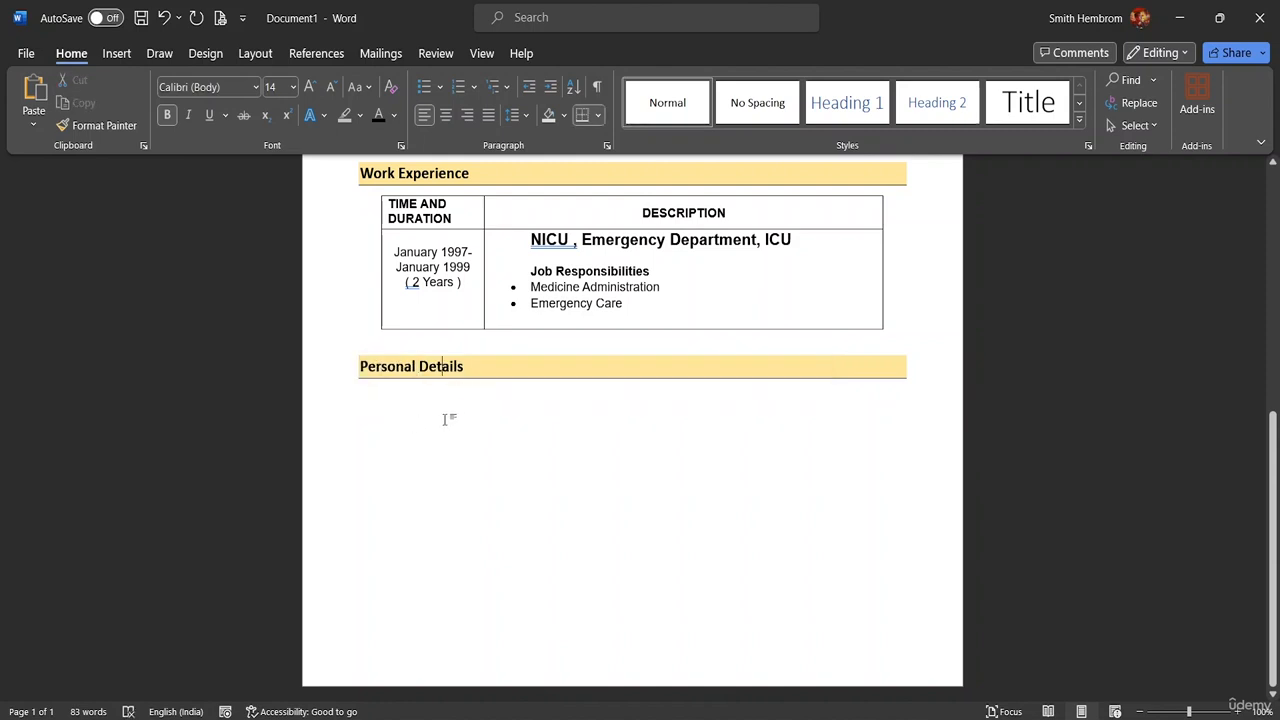
pyautogui.doubleClick(445, 419)
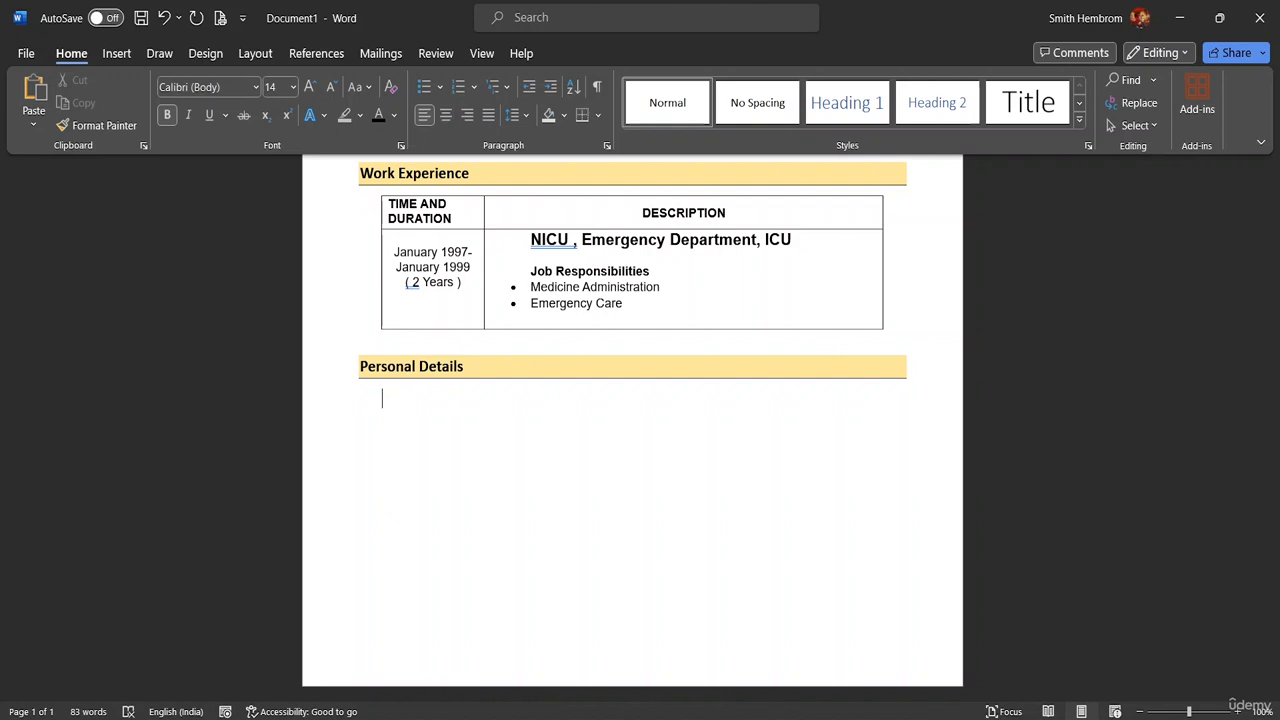
pyautogui.write('A')
pyautogui.press('BackSpace')
pyautogui.click(168, 113)
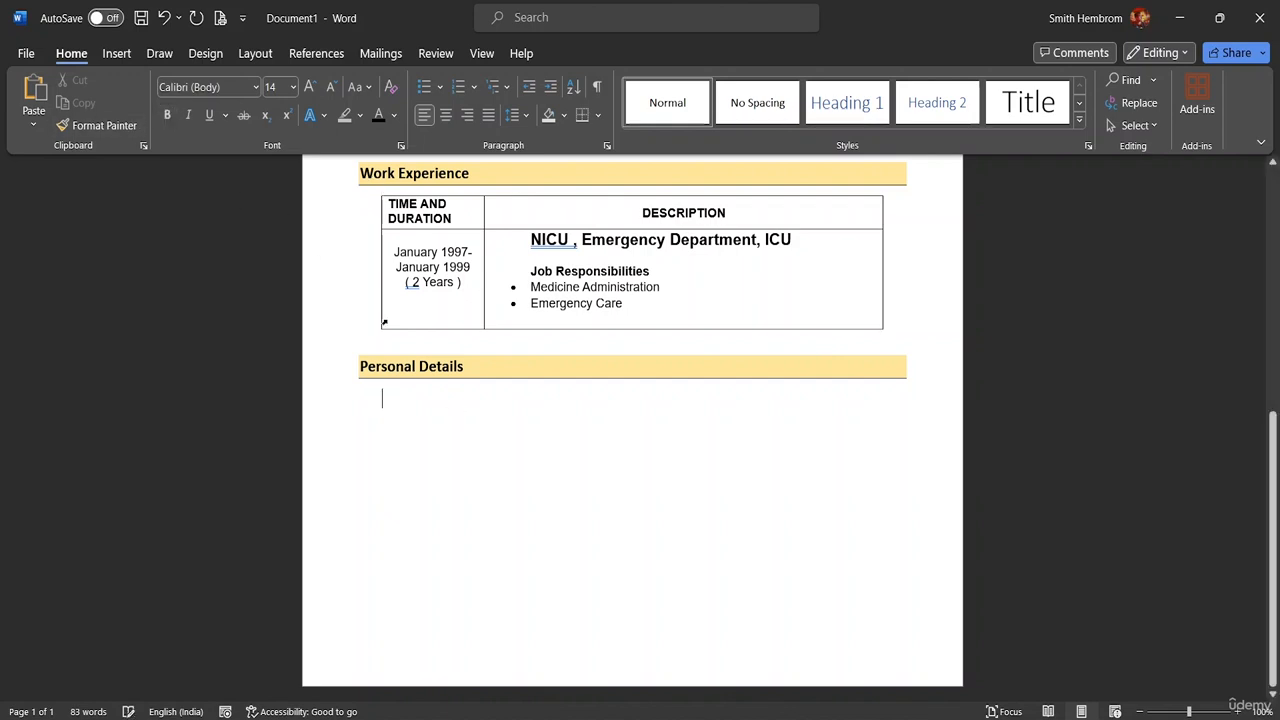
# Step: Enter the label "Father's Name" followed by a colon spaced away from it with tabs
pyautogui.write('Fa')
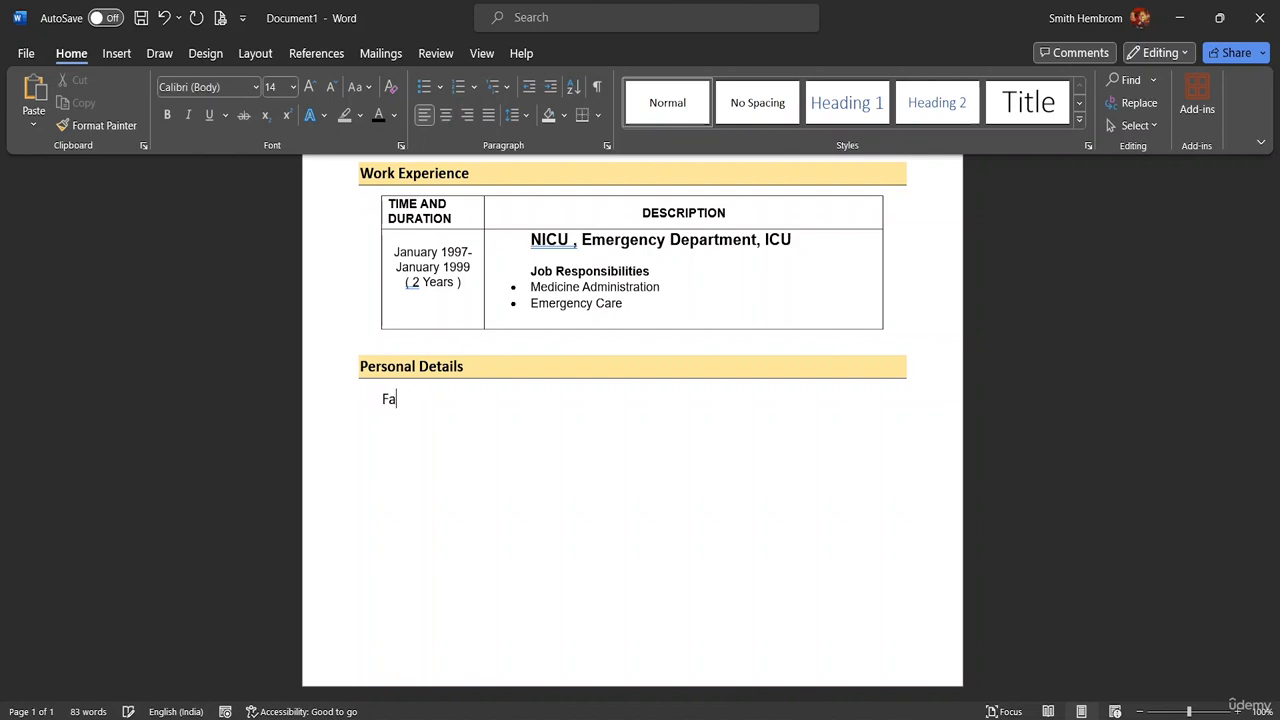
pyautogui.write('ther')
pyautogui.write('"')
pyautogui.press('BackSpace')
pyautogui.write("'s ")
pyautogui.write('Name')
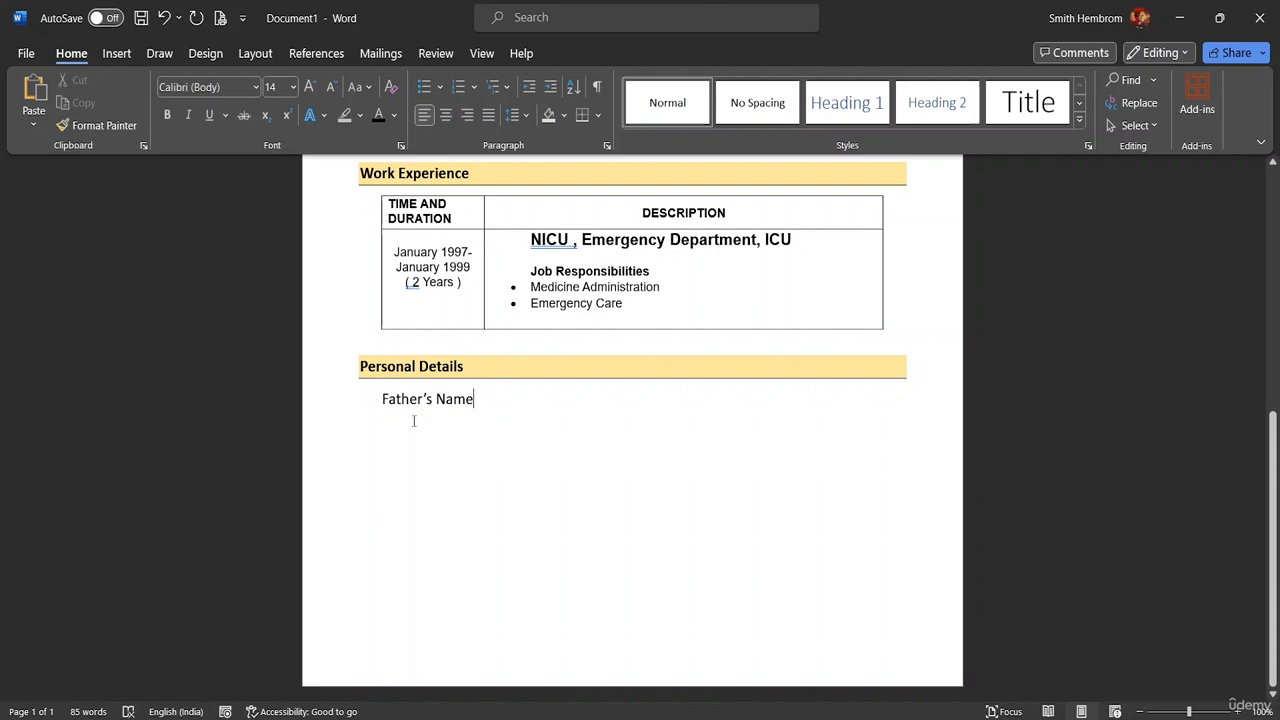
pyautogui.write(':')
pyautogui.press('Left')
pyautogui.press('Tab')
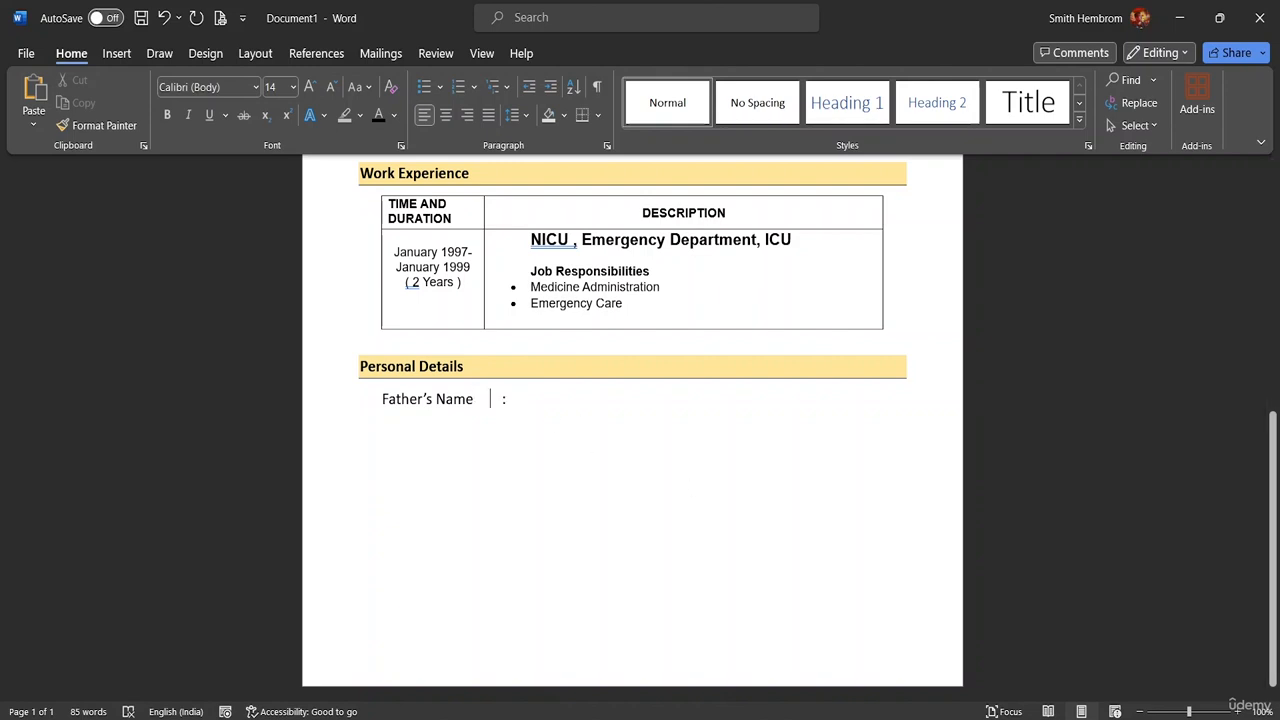
pyautogui.press('Tab')
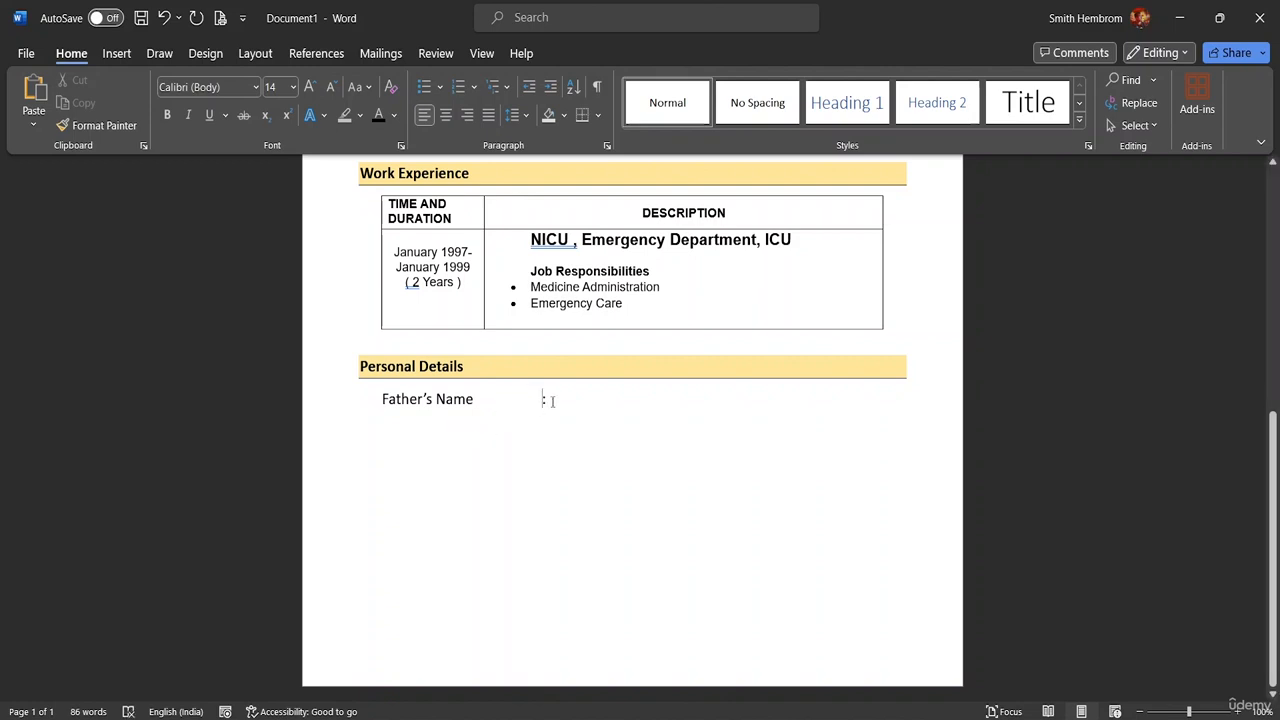
pyautogui.doubleClick(553, 401)
pyautogui.click(561, 404)
# Step: Add a "Mother's Name" label on the next line, with its colon aligned under the one above
pyautogui.press('Return')
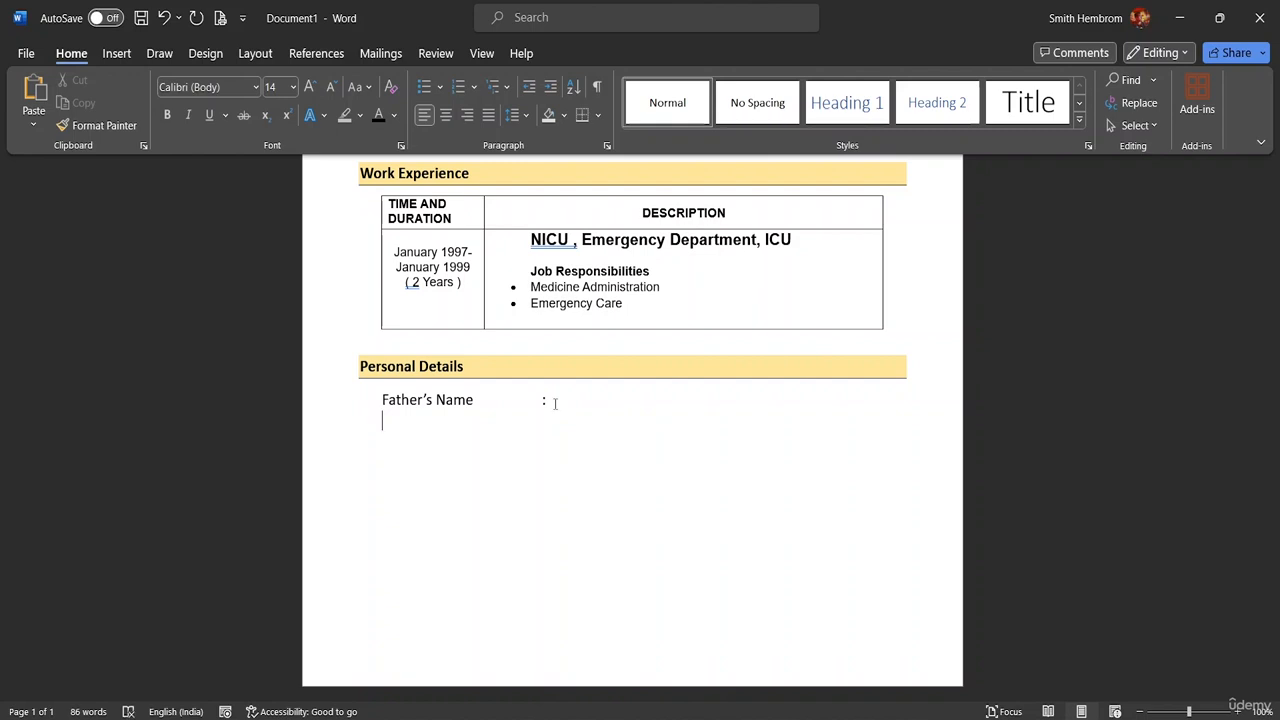
pyautogui.write('Mothe')
pyautogui.write("r's ")
pyautogui.write('Name')
pyautogui.write(':')
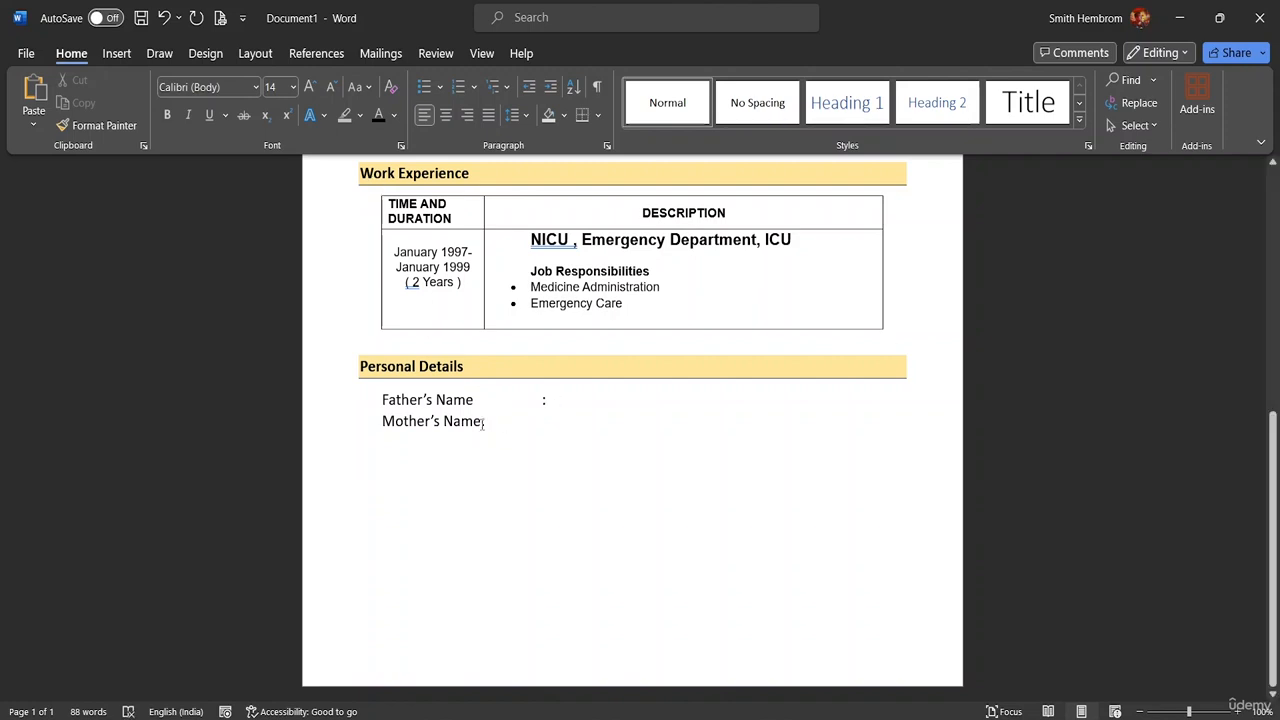
pyautogui.press('Left')
pyautogui.press('Tab')
# Step: Add an "Email Address" label below "Mother's Name" without extra paragraph spacing, aligning its colon with those above
pyautogui.press('Return')
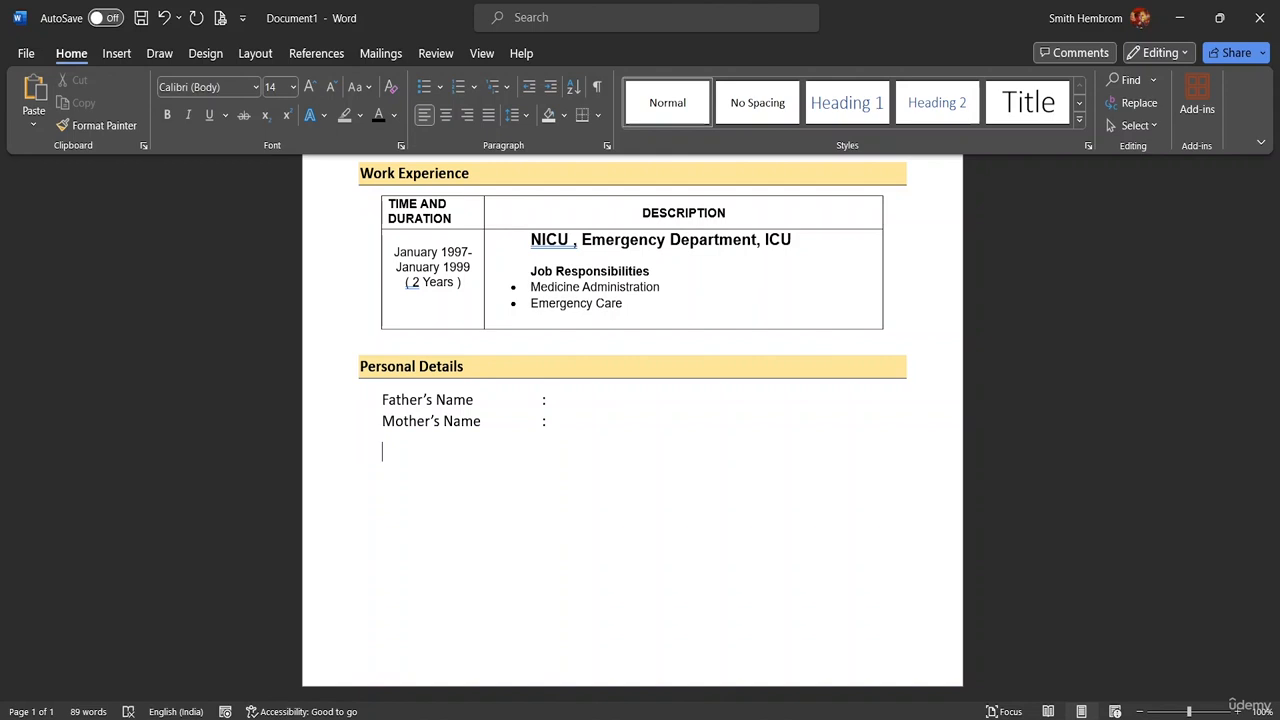
pyautogui.press('BackSpace')
pyautogui.press('Return')
pyautogui.write('Email Address')
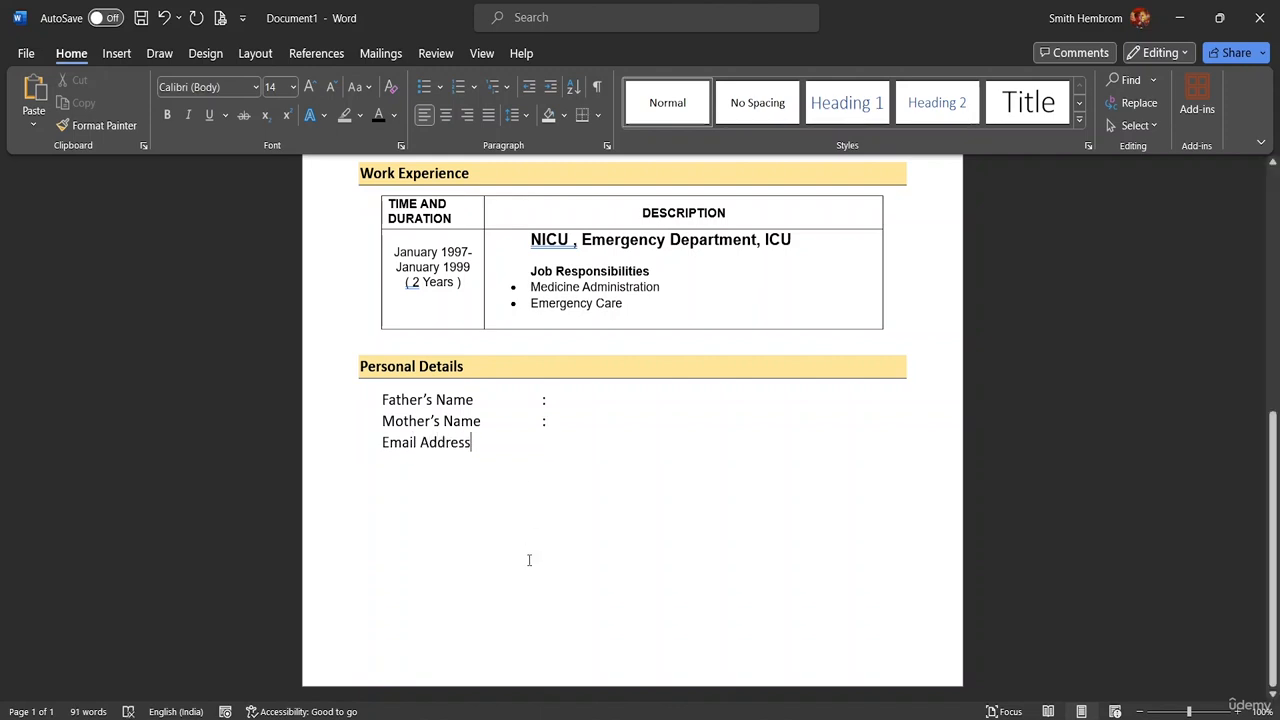
pyautogui.write(':')
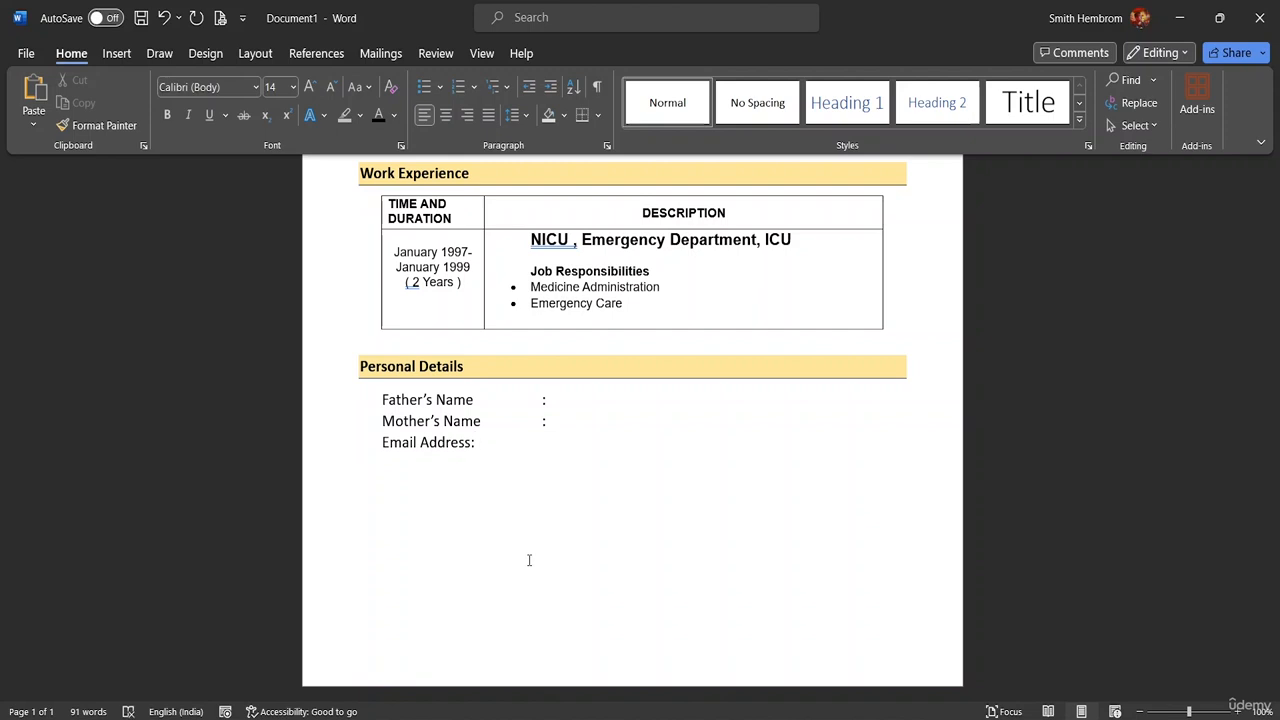
pyautogui.click(470, 442)
pyautogui.press('Tab')
pyautogui.press('Tab')
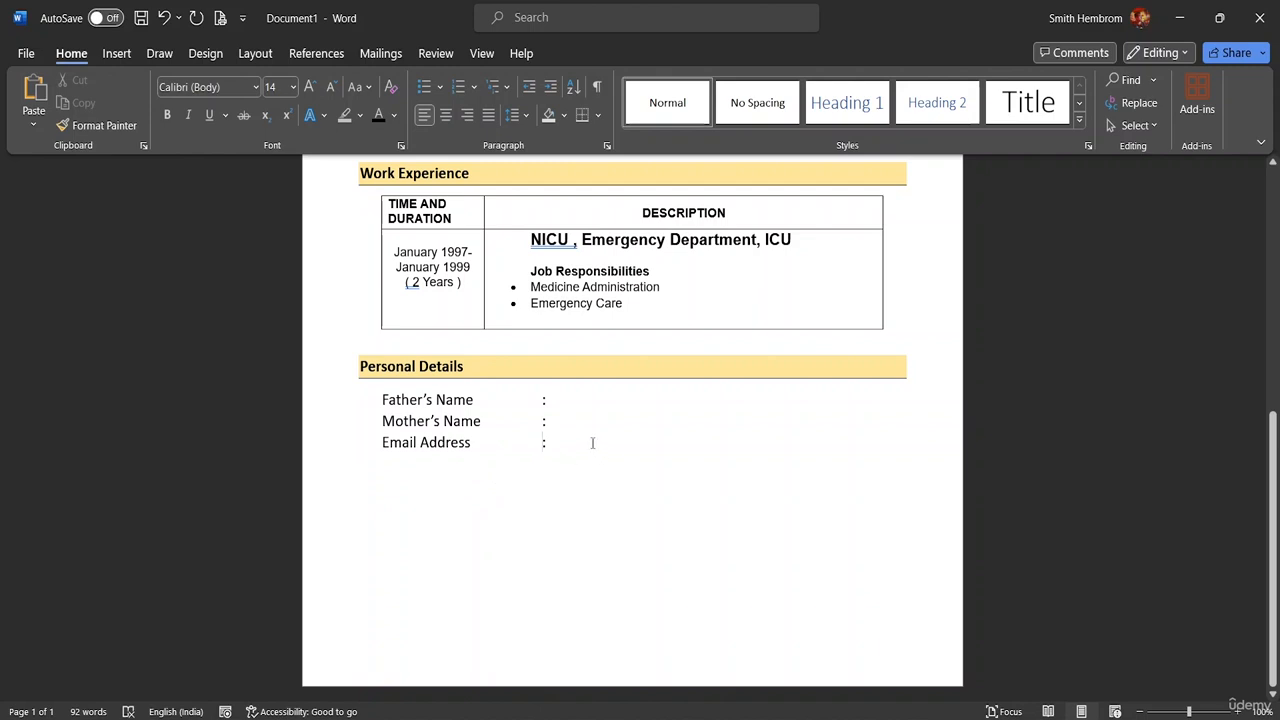
pyautogui.moveTo(569, 445); pyautogui.dragTo(558, 447)
pyautogui.click(558, 447)
# Step: Add a "Phone No." label below "Email Address" using a line break, and align its colon with those above
pyautogui.scroll(6, 563, 483)
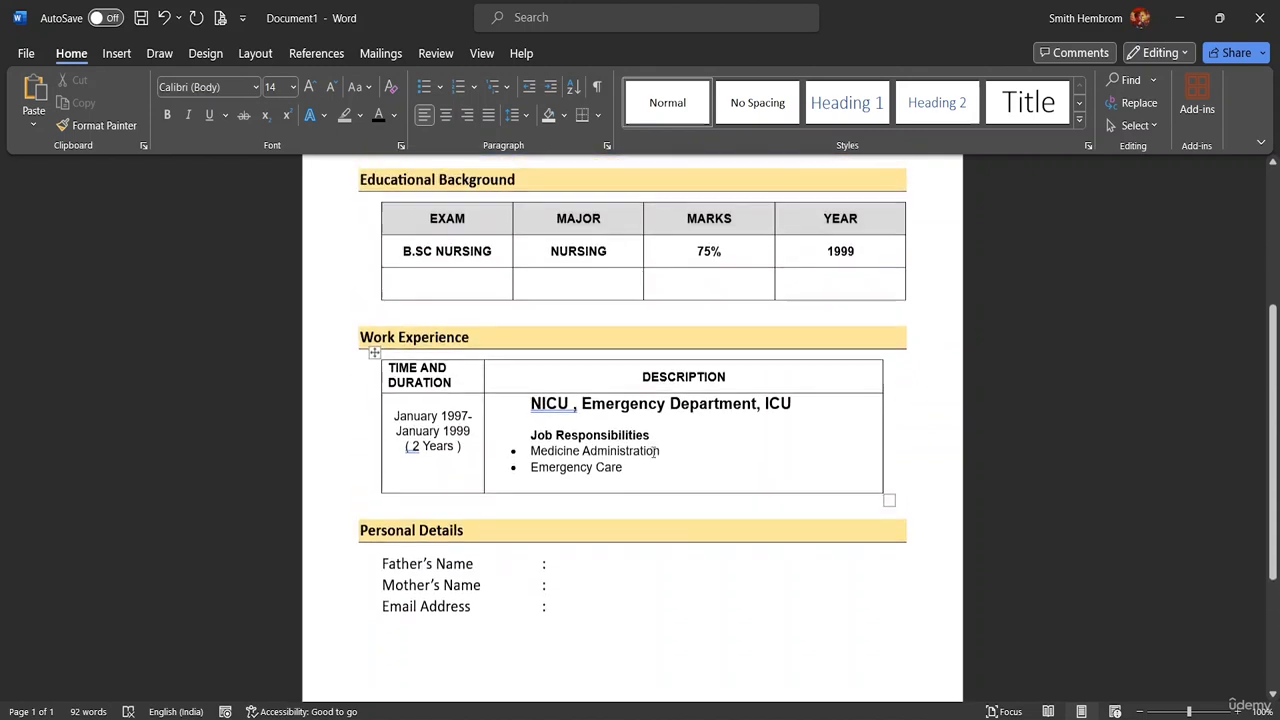
pyautogui.scroll(-5, 655, 420)
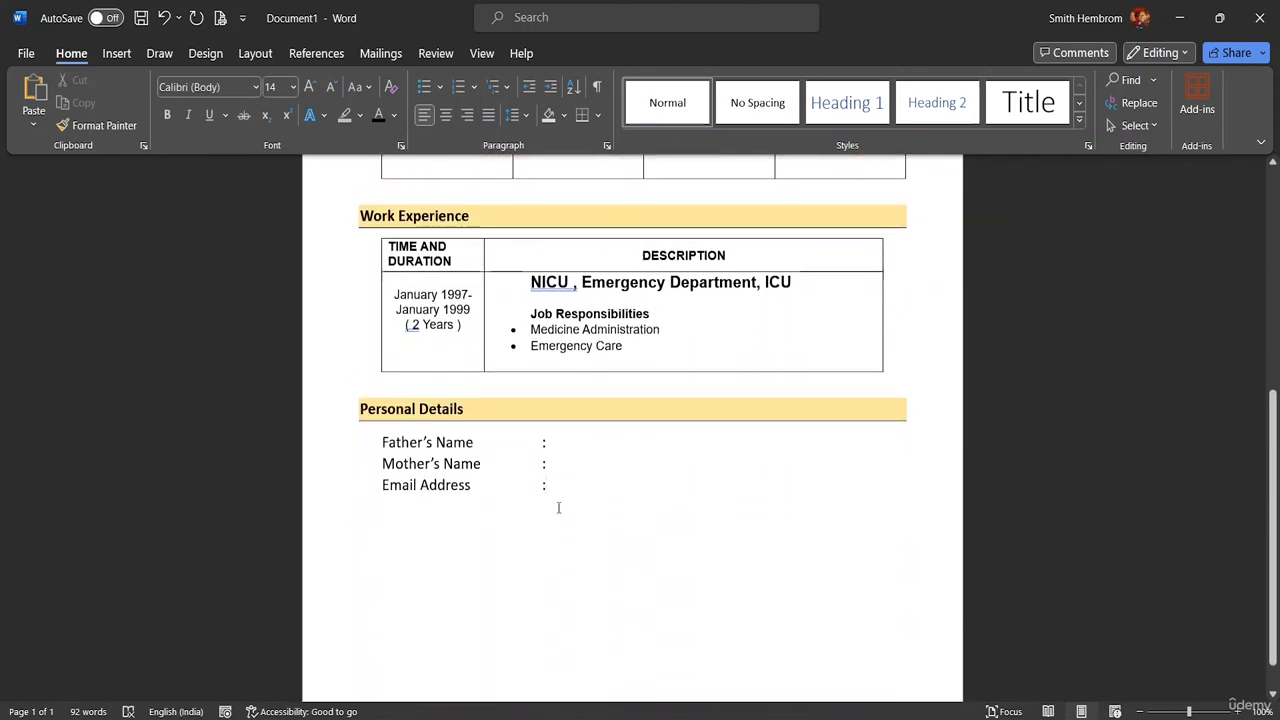
pyautogui.press('Return')
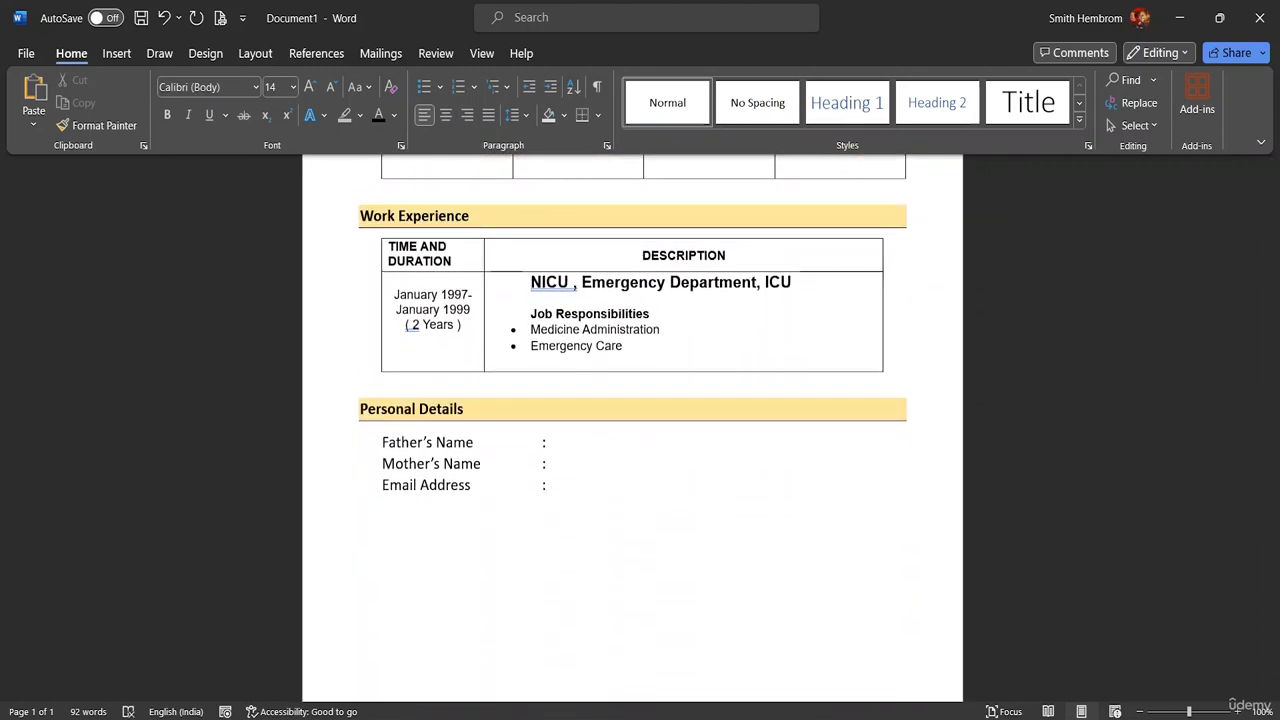
pyautogui.press('BackSpace')
pyautogui.hotkey('shift', 'Return')
pyautogui.write('Phone No.')
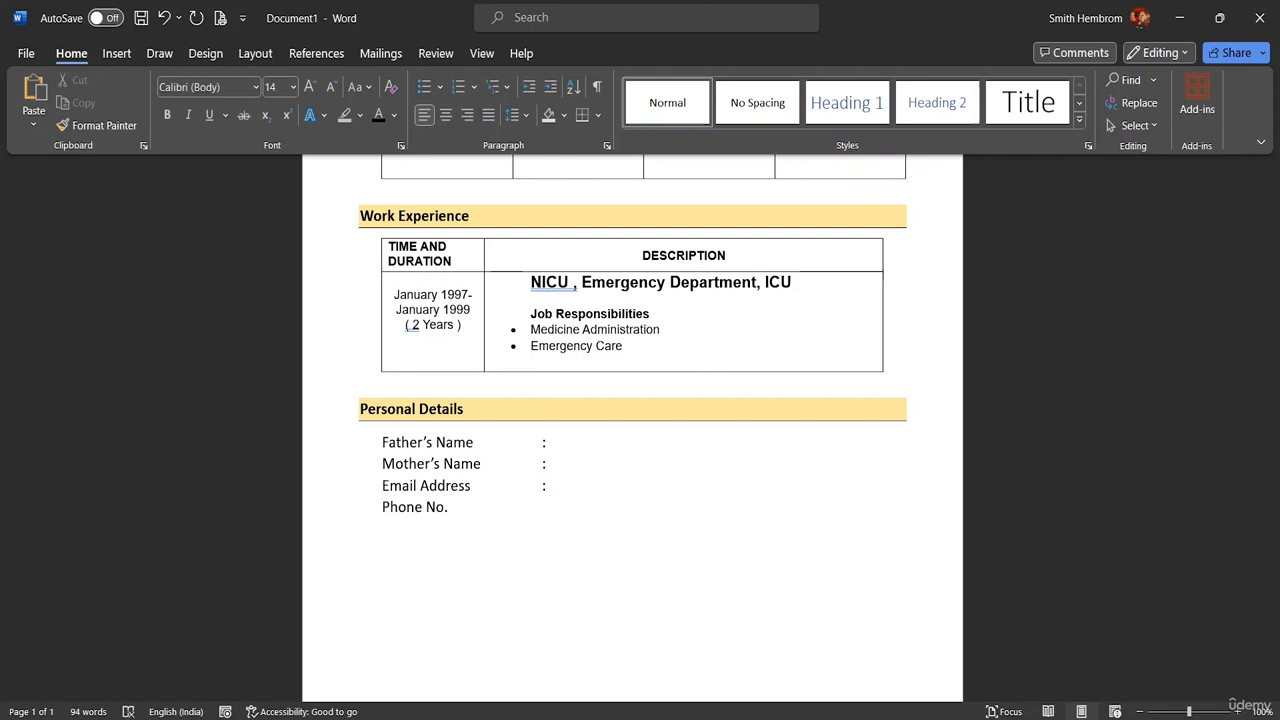
pyautogui.write(':')
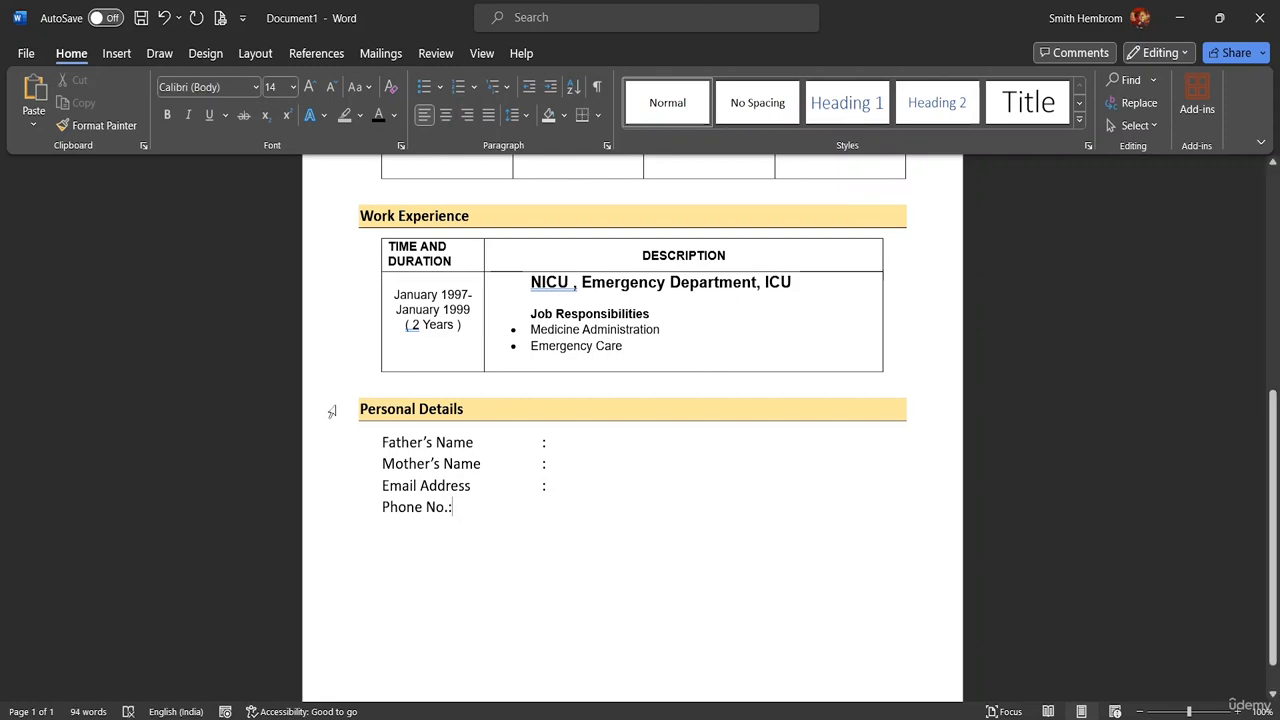
pyautogui.moveTo(450, 507); pyautogui.dragTo(458, 512)
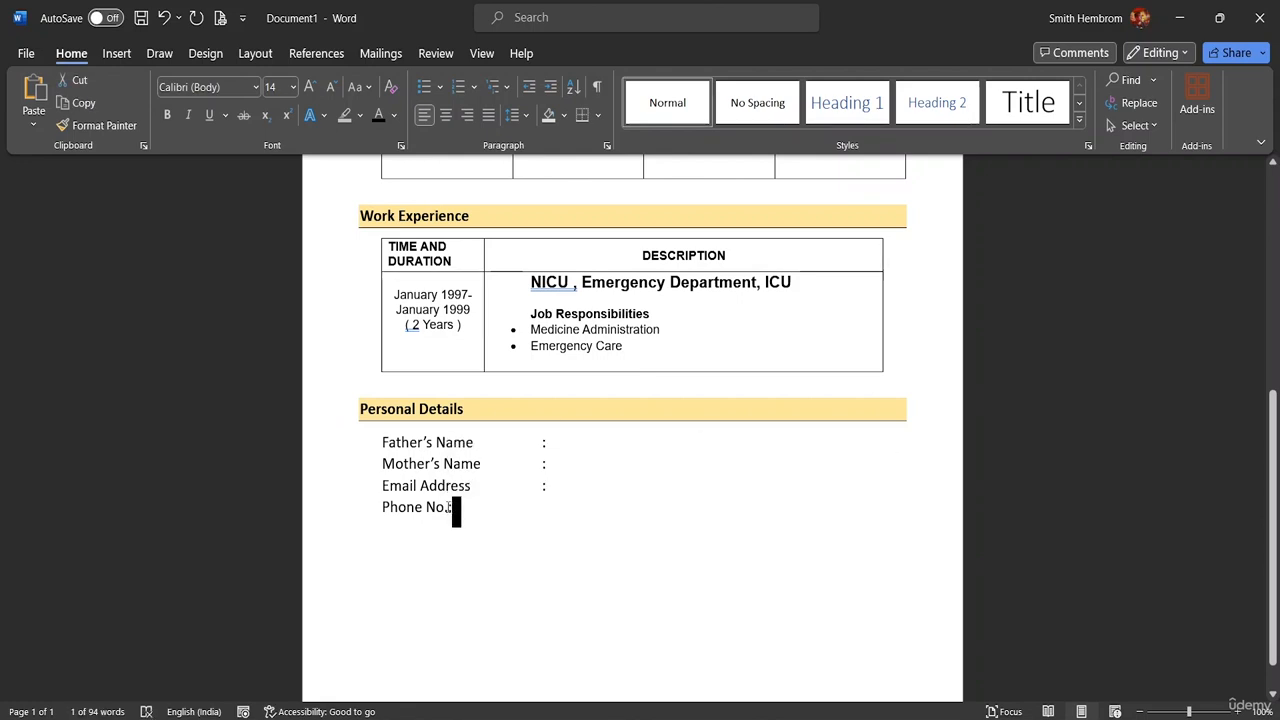
pyautogui.click(455, 512)
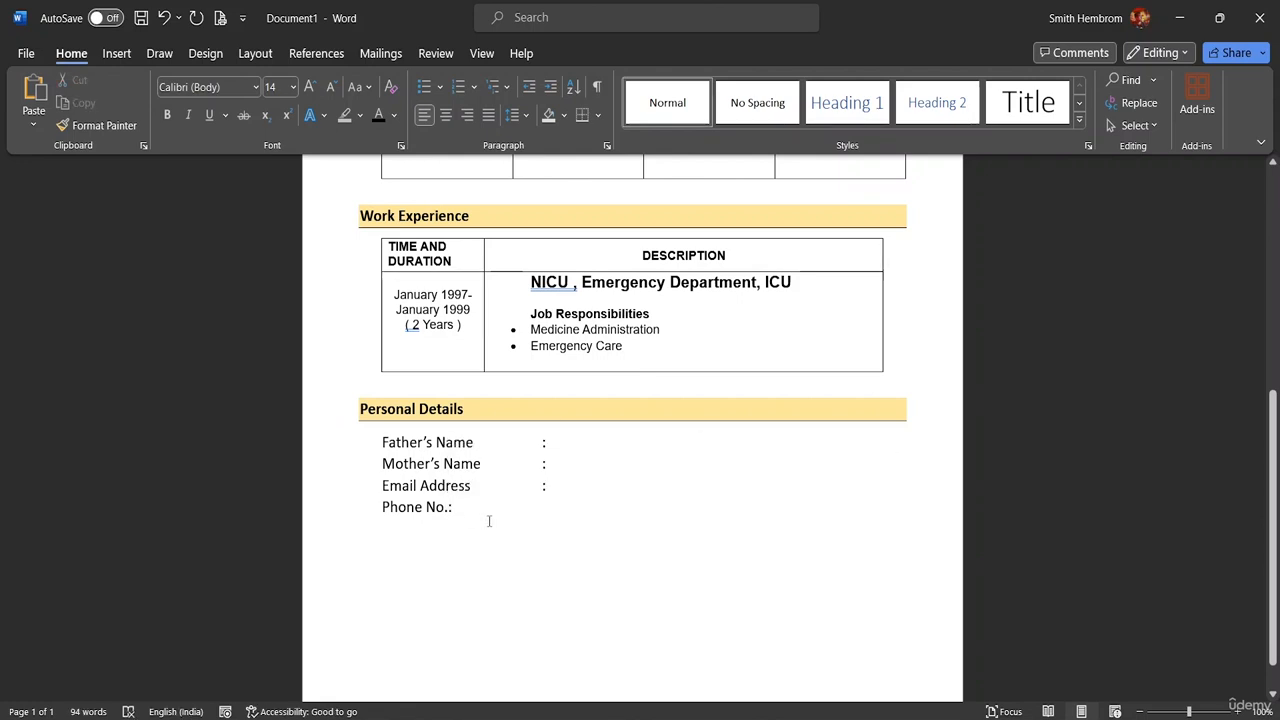
pyautogui.press('Left')
pyautogui.press('Tab')
pyautogui.press('Tab')
pyautogui.press('Tab')
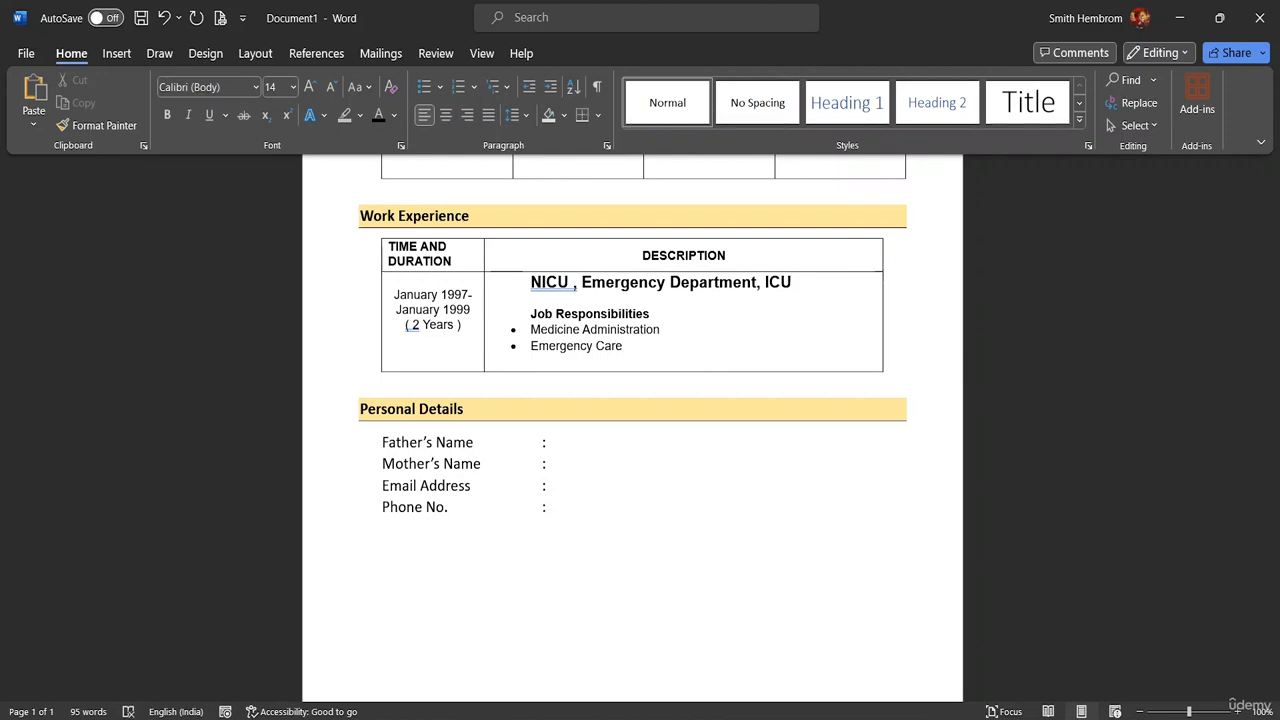
# Step: Add a "Nationality" label on a new line below "Phone No.", aligning its colon with those above
pyautogui.press('Return')
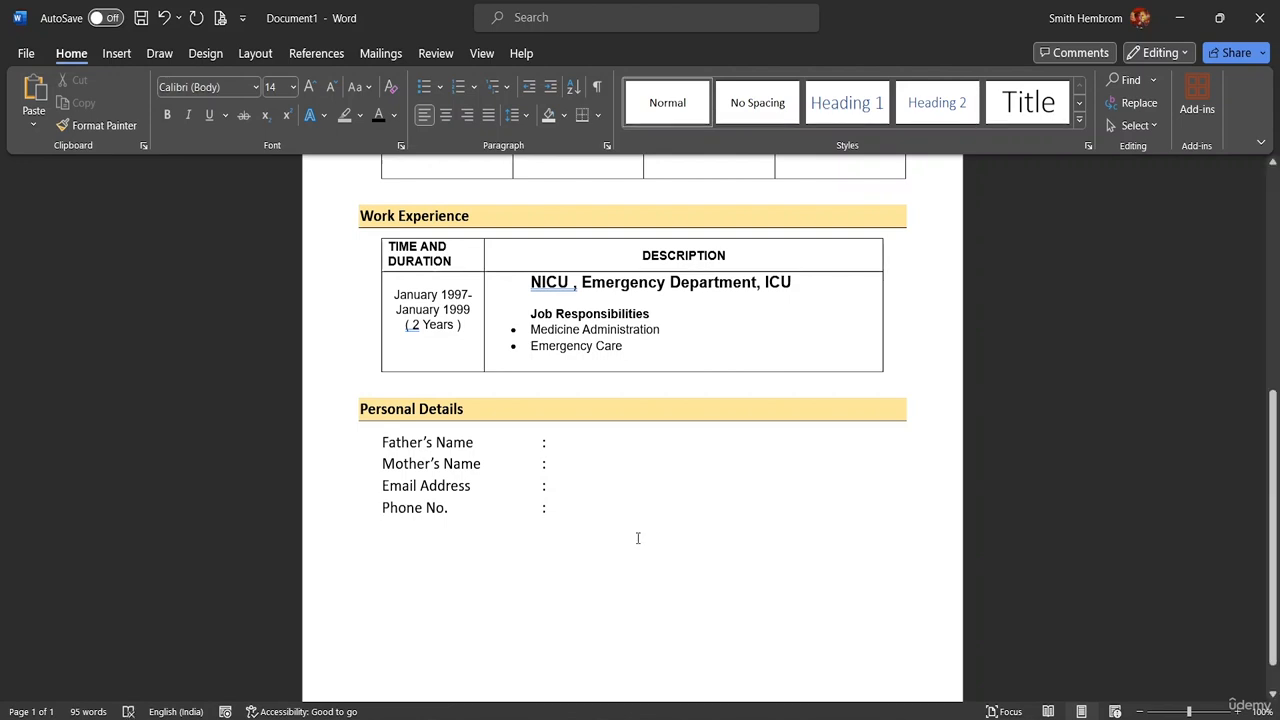
pyautogui.write('Na')
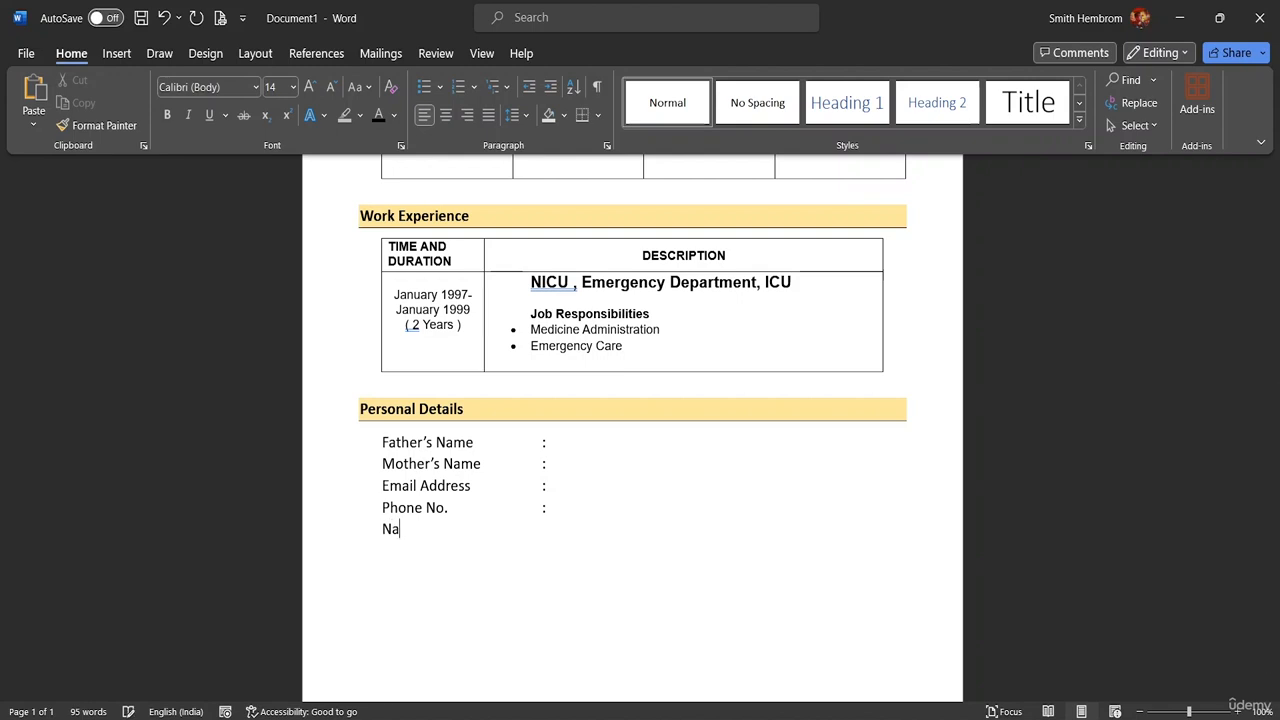
pyautogui.write('tional')
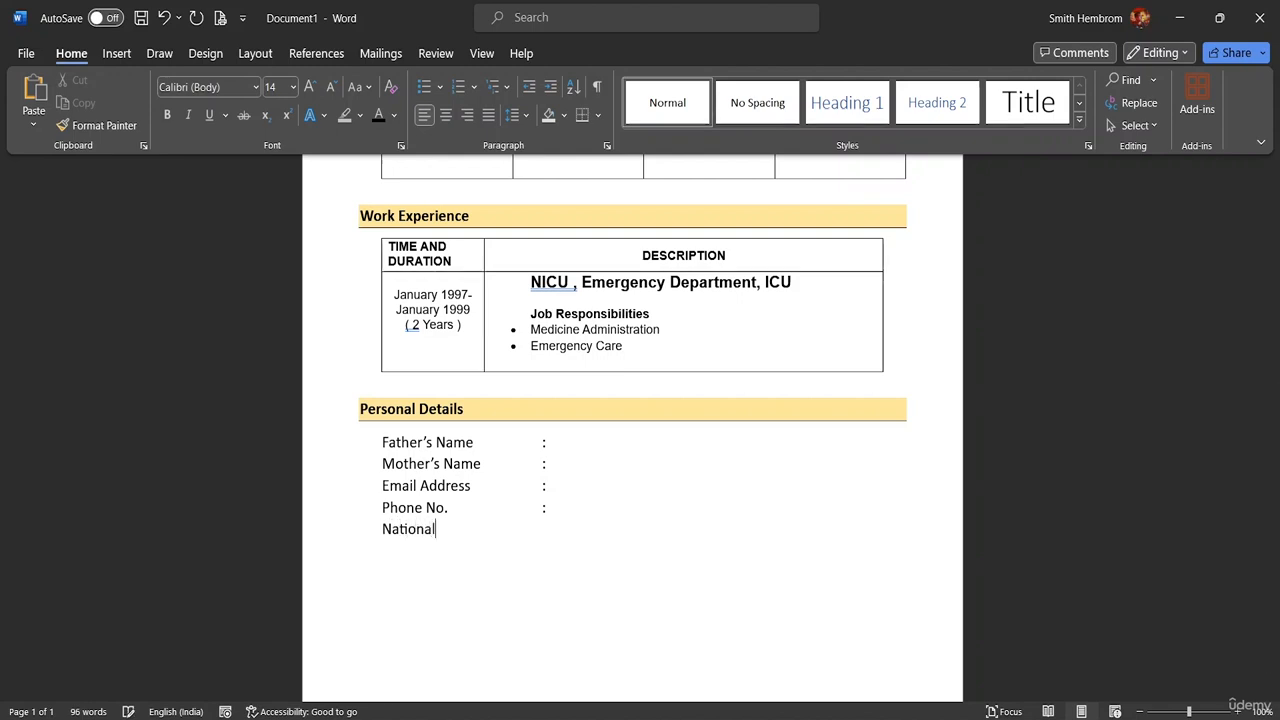
pyautogui.write('ity')
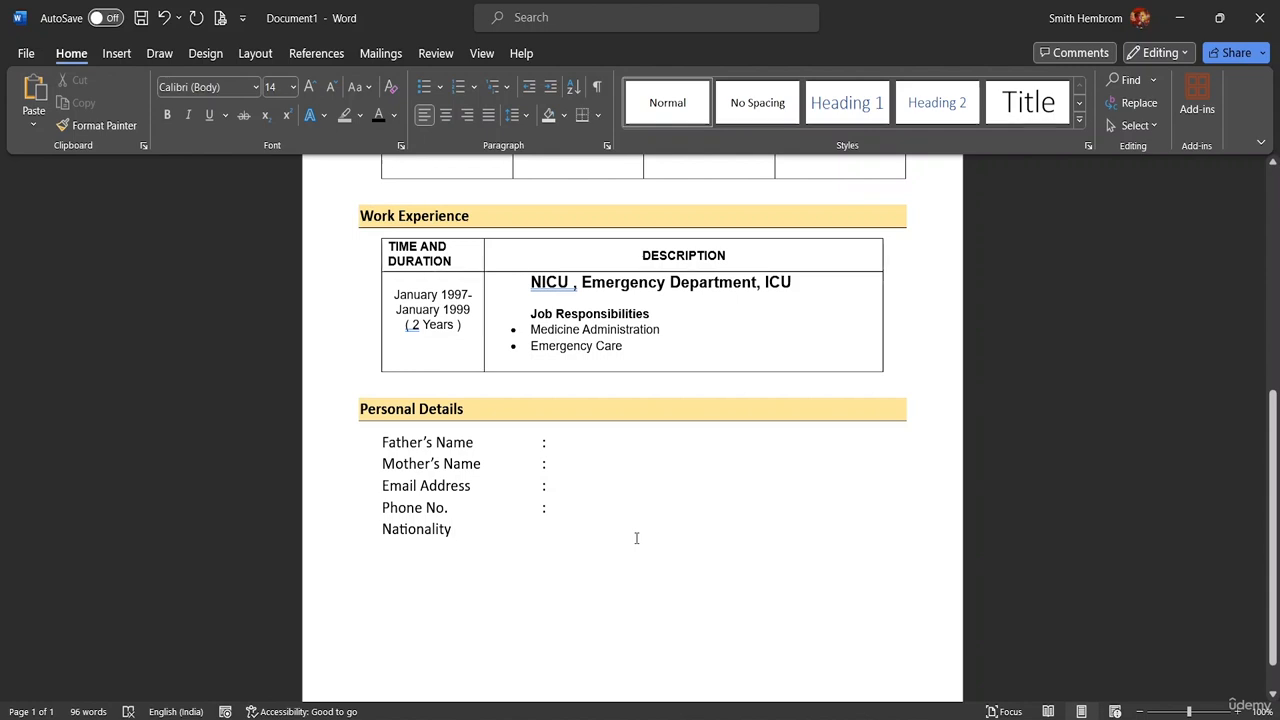
pyautogui.write(':')
# Step: Start a new paragraph below the "Nationality" line in the Personal Details section
pyautogui.scroll(-1, 568, 490)
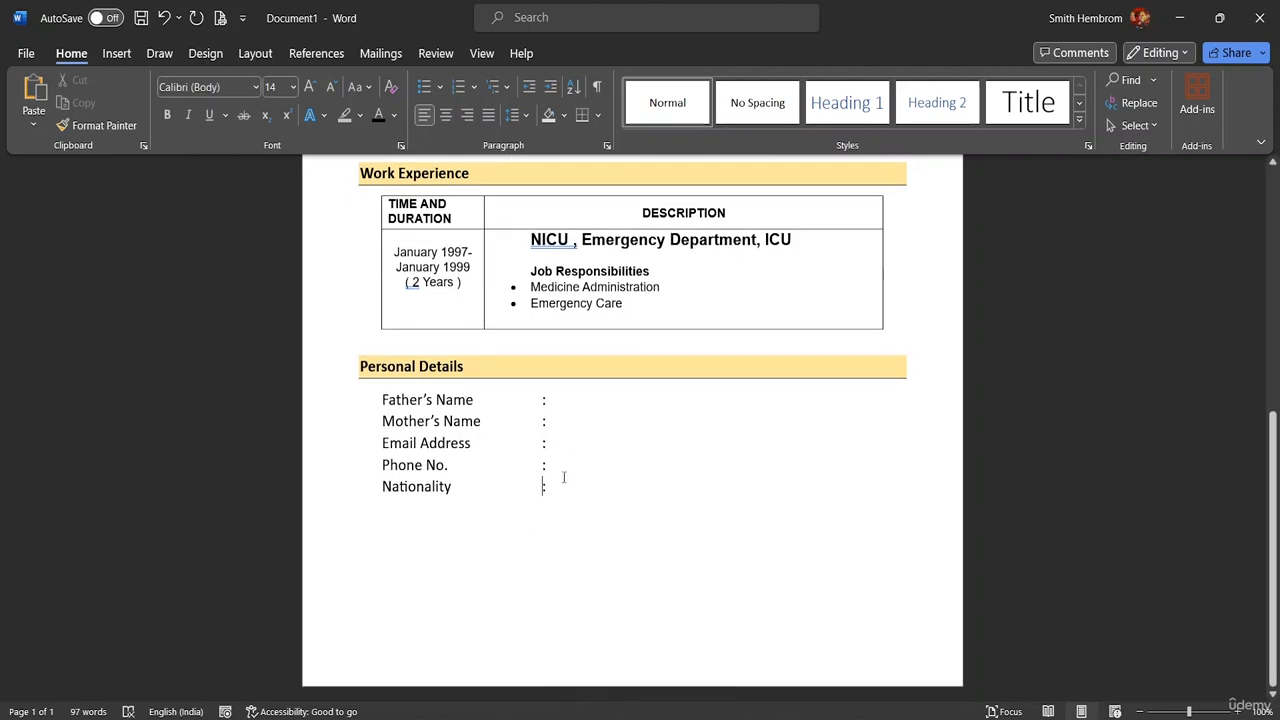
pyautogui.scroll(8, 670, 487)
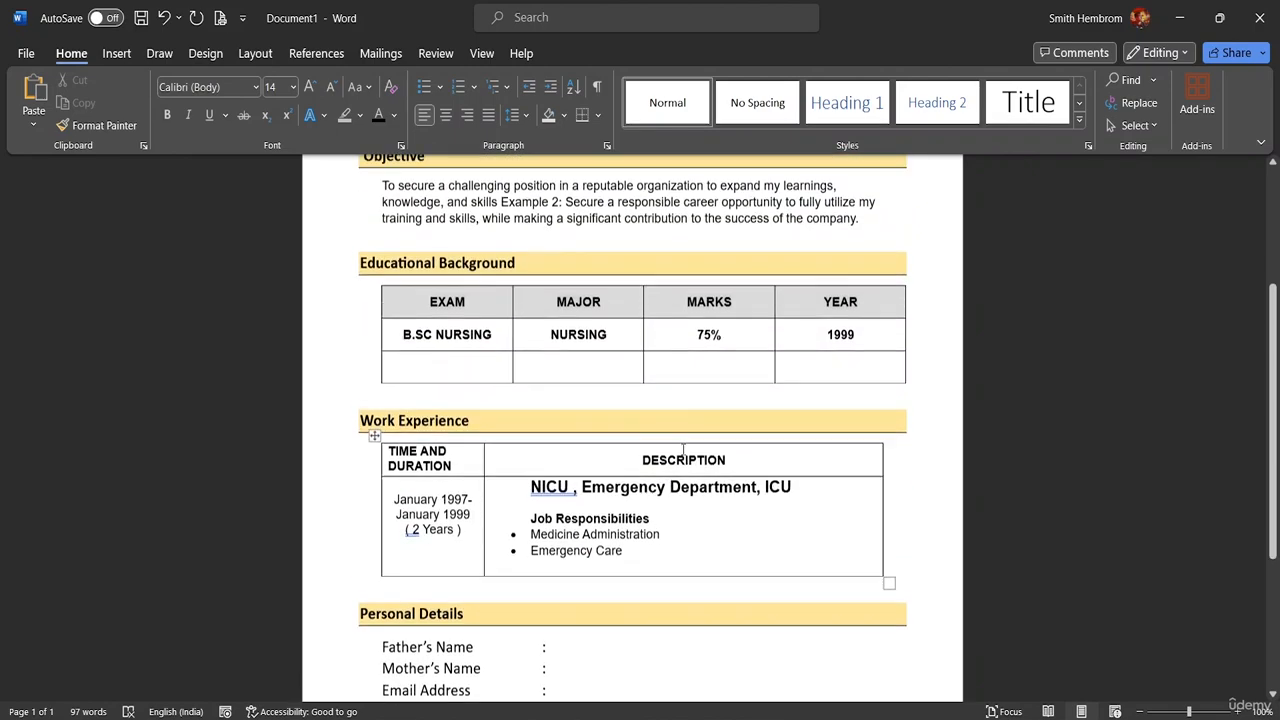
pyautogui.scroll(-1, 655, 489)
pyautogui.scroll(-6, 652, 491)
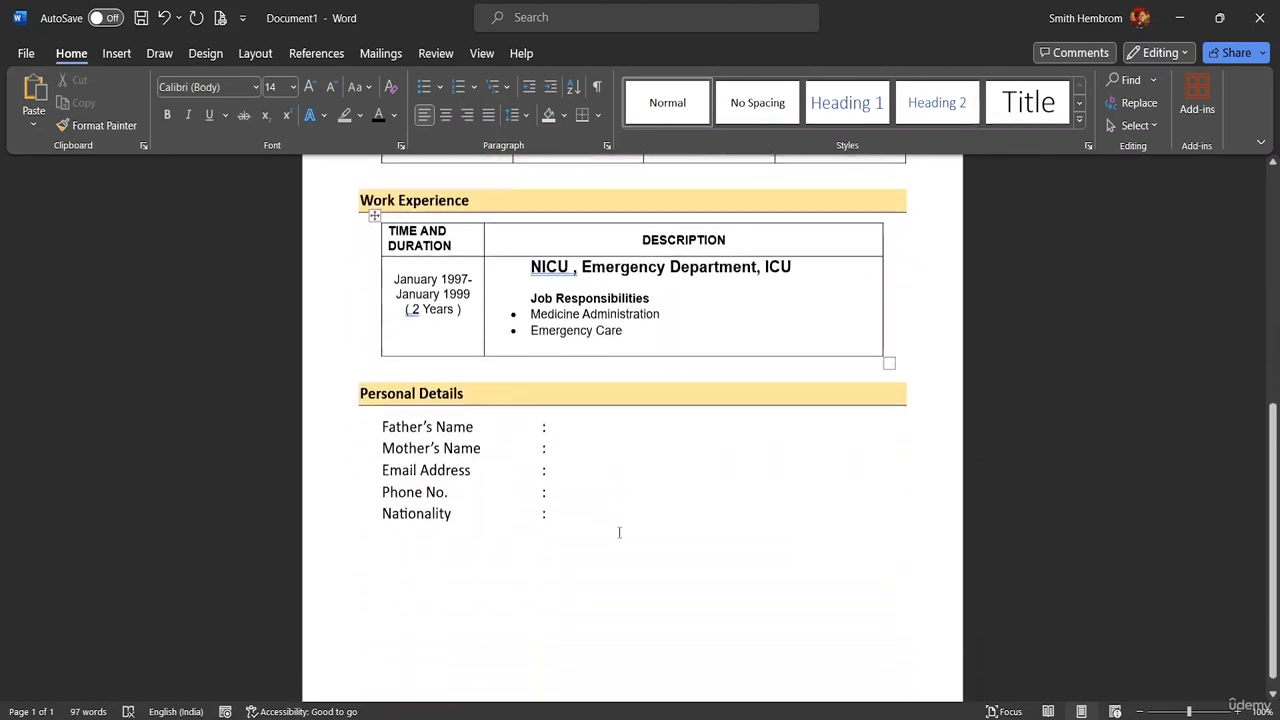
pyautogui.doubleClick(564, 495)
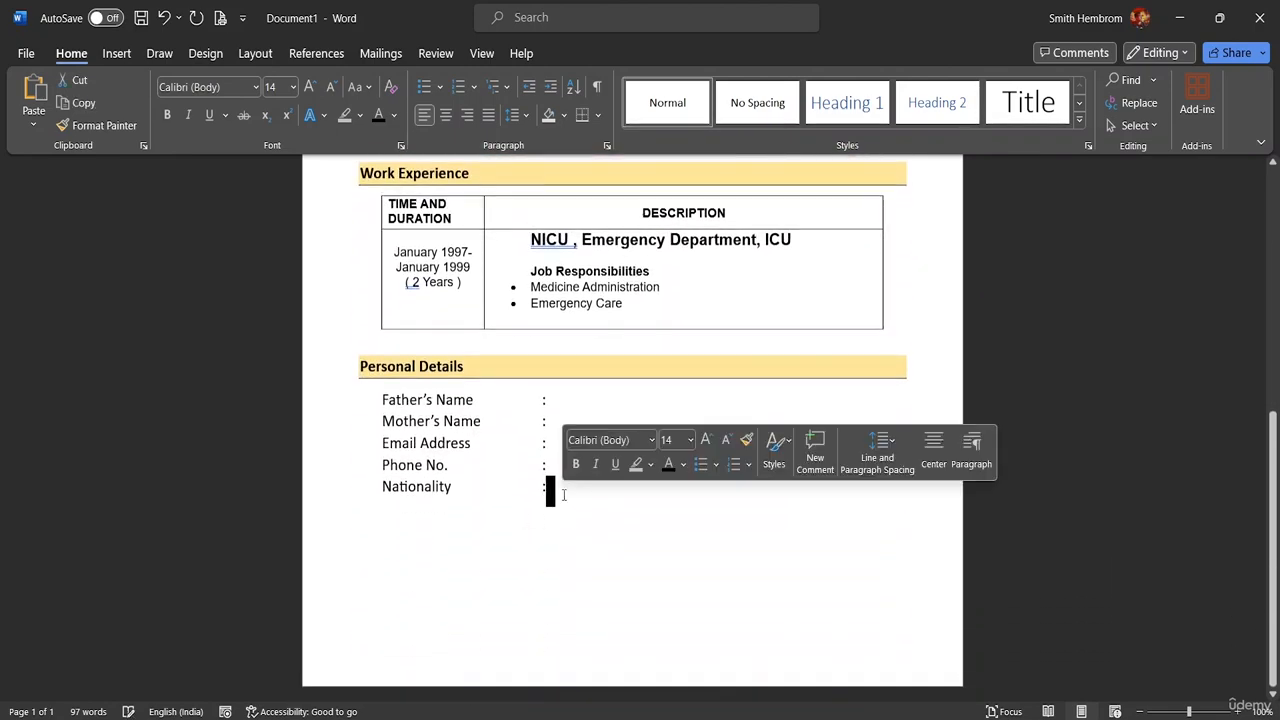
pyautogui.click(564, 495)
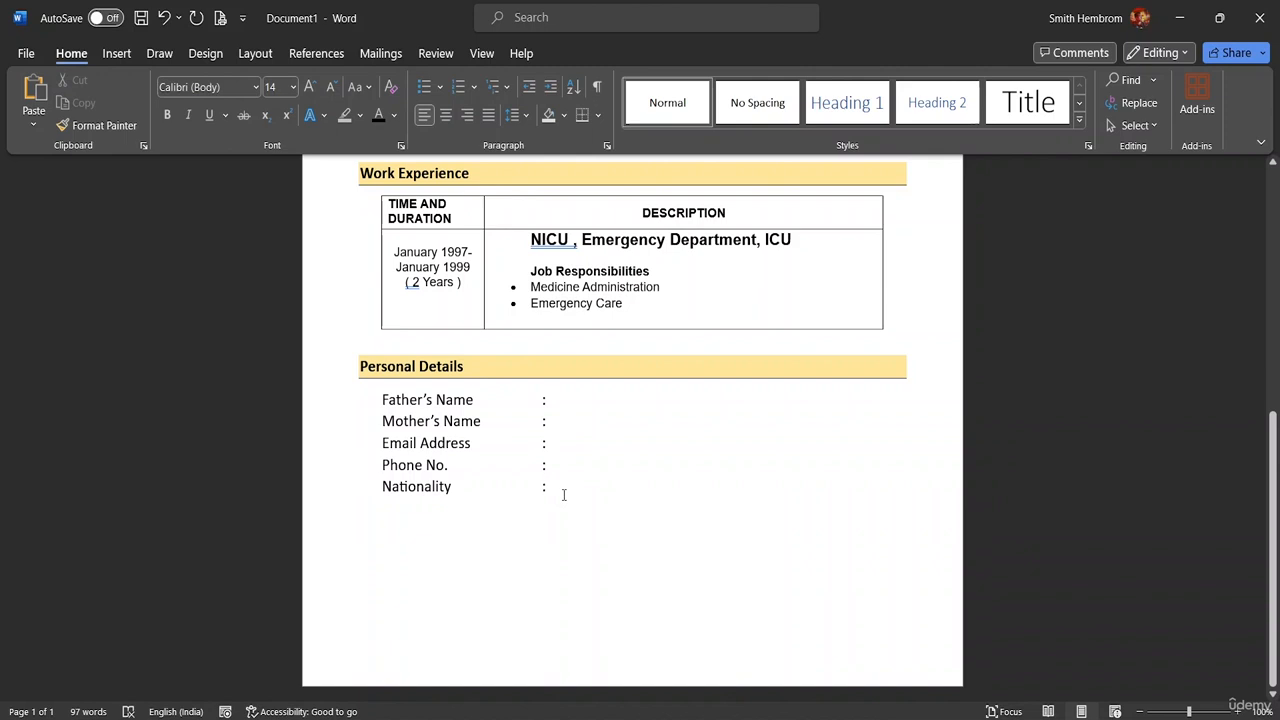
pyautogui.press('Return')
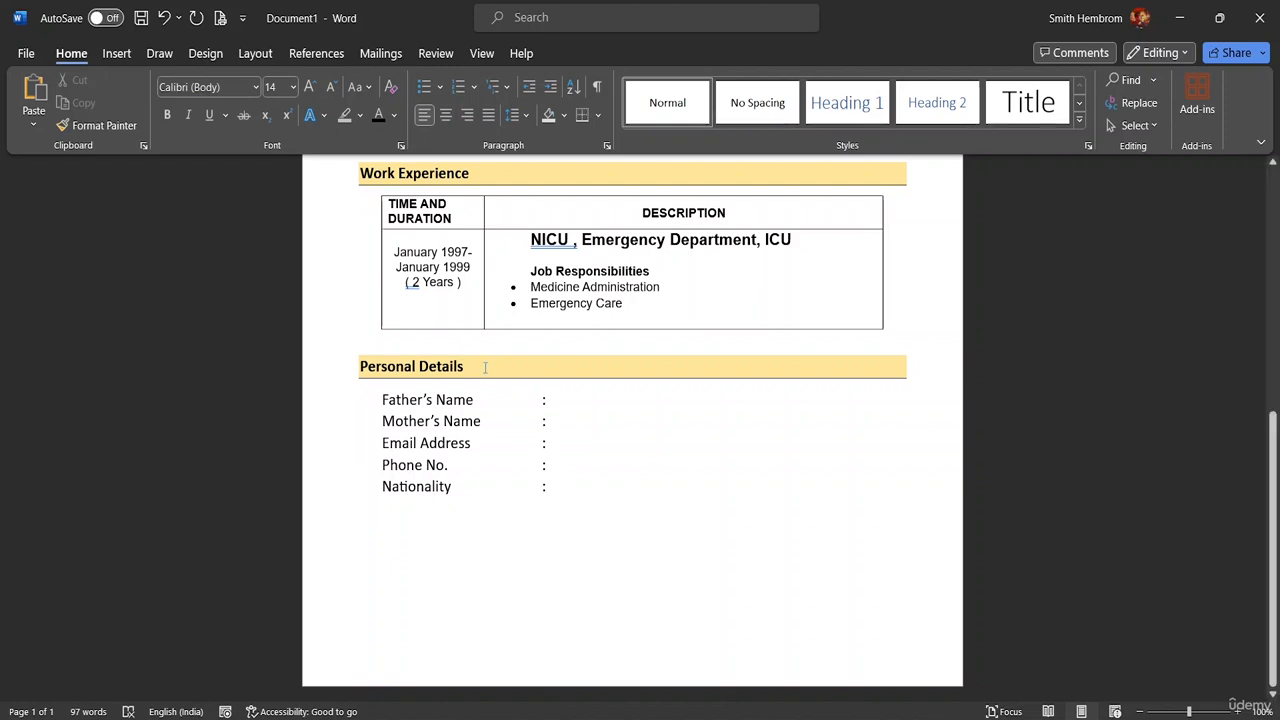
# Step: Review the resume's Educational Background, Work Experience and Personal Details sections
pyautogui.scroll(5, 531, 380)
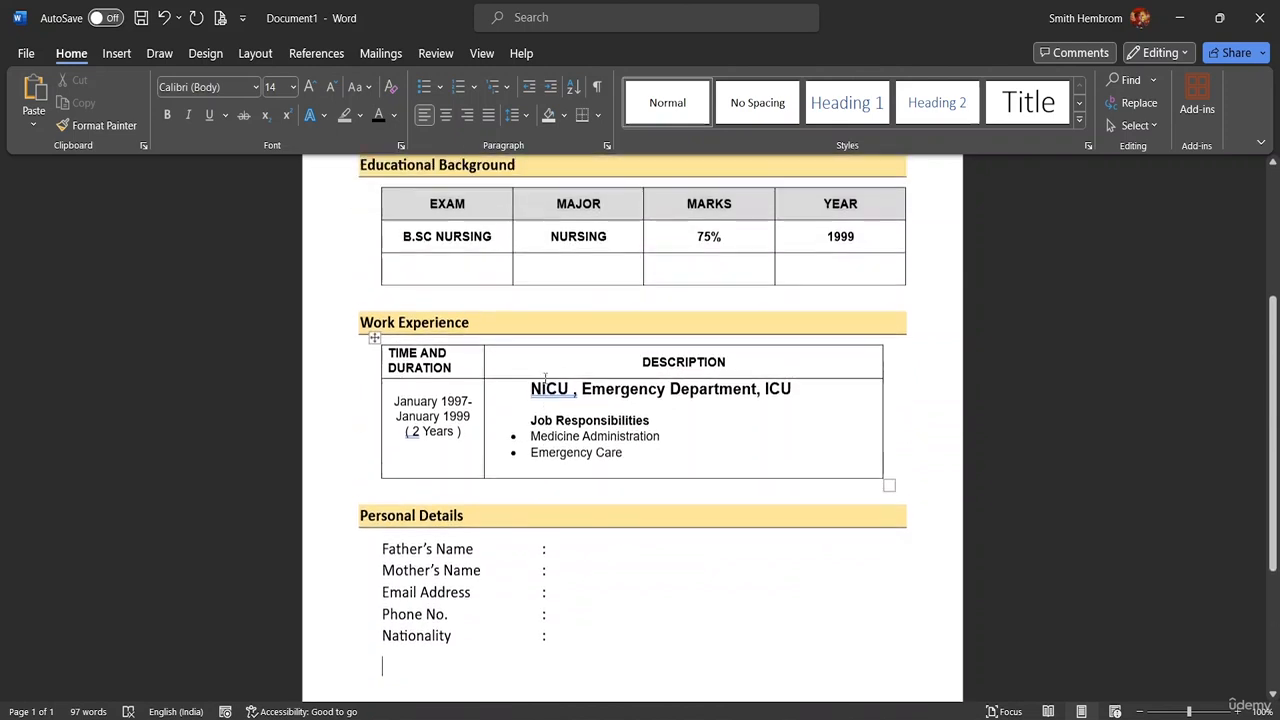
pyautogui.scroll(-4, 504, 485)
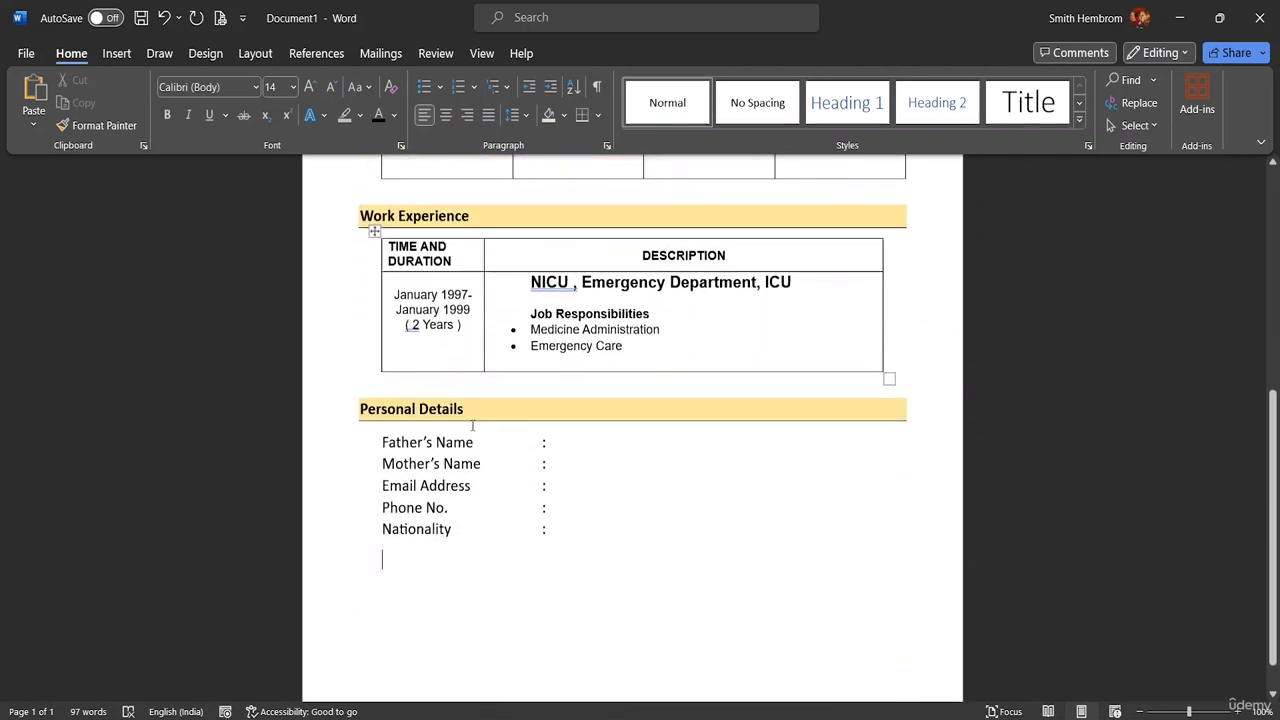
pyautogui.scroll(1, 880, 583)
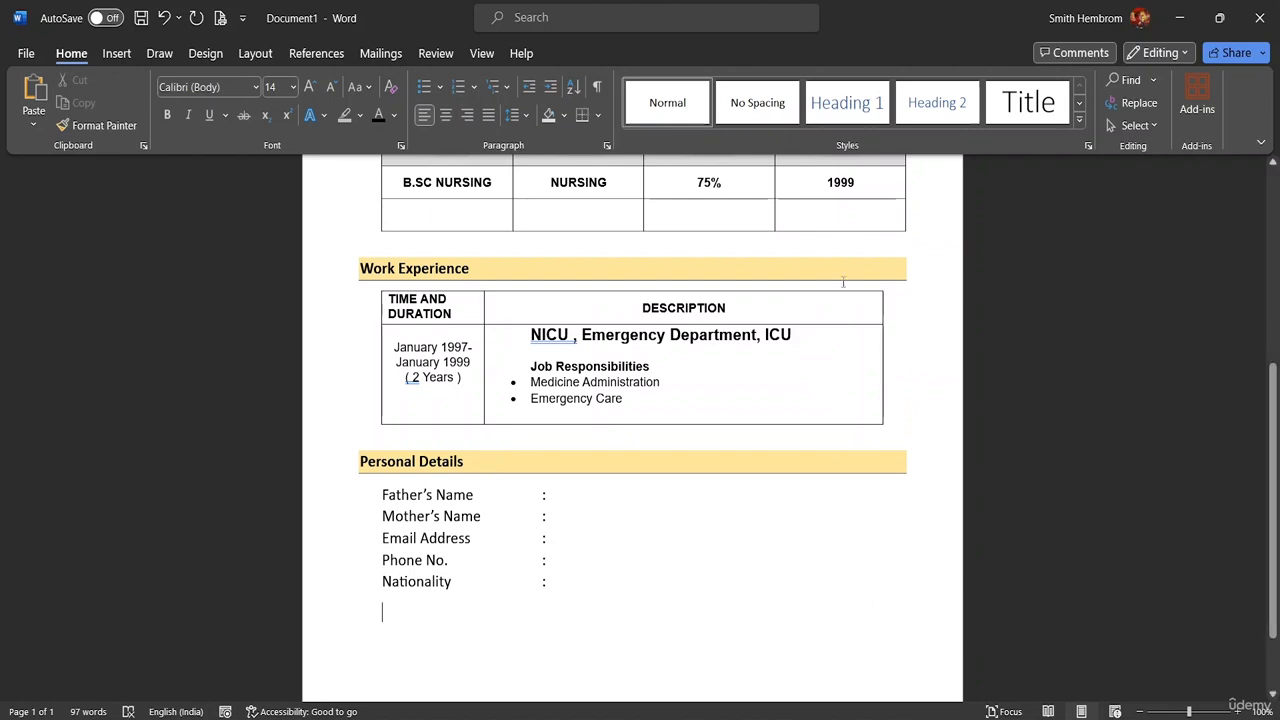
pyautogui.scroll(1, 479, 358)
pyautogui.scroll(1, 479, 358)
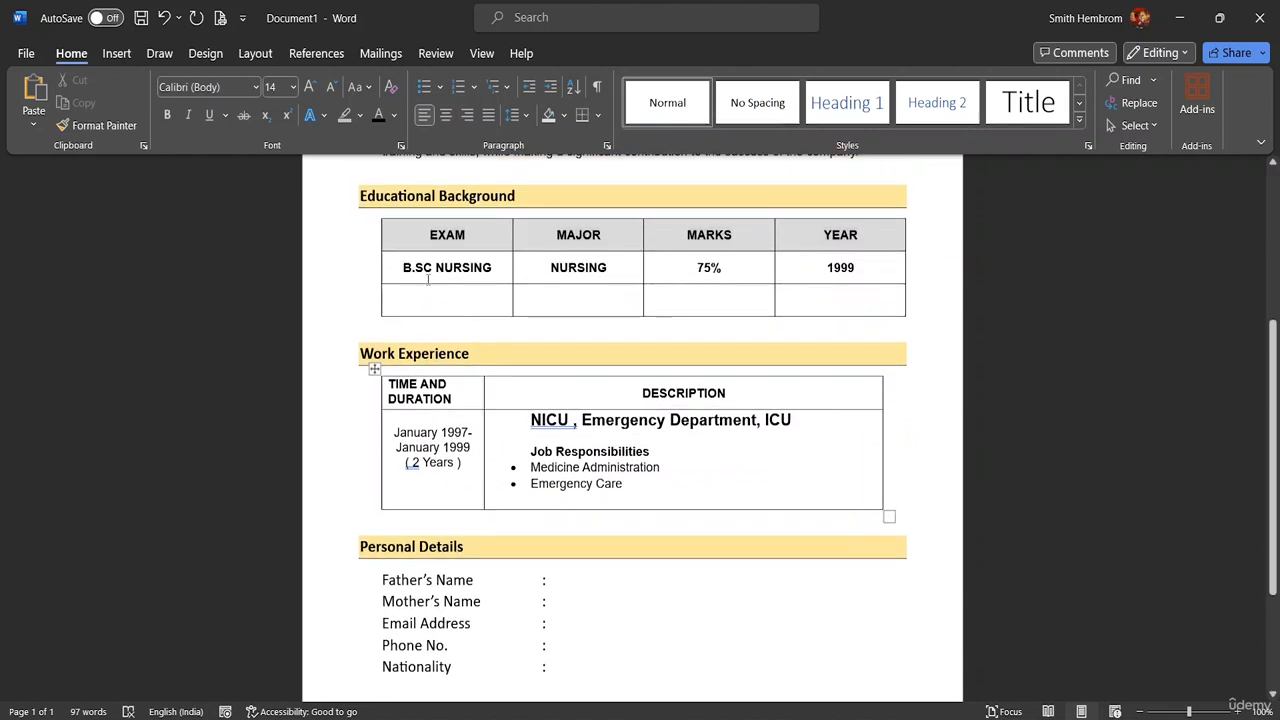
pyautogui.scroll(4, 603, 320)
pyautogui.scroll(-3, 605, 327)
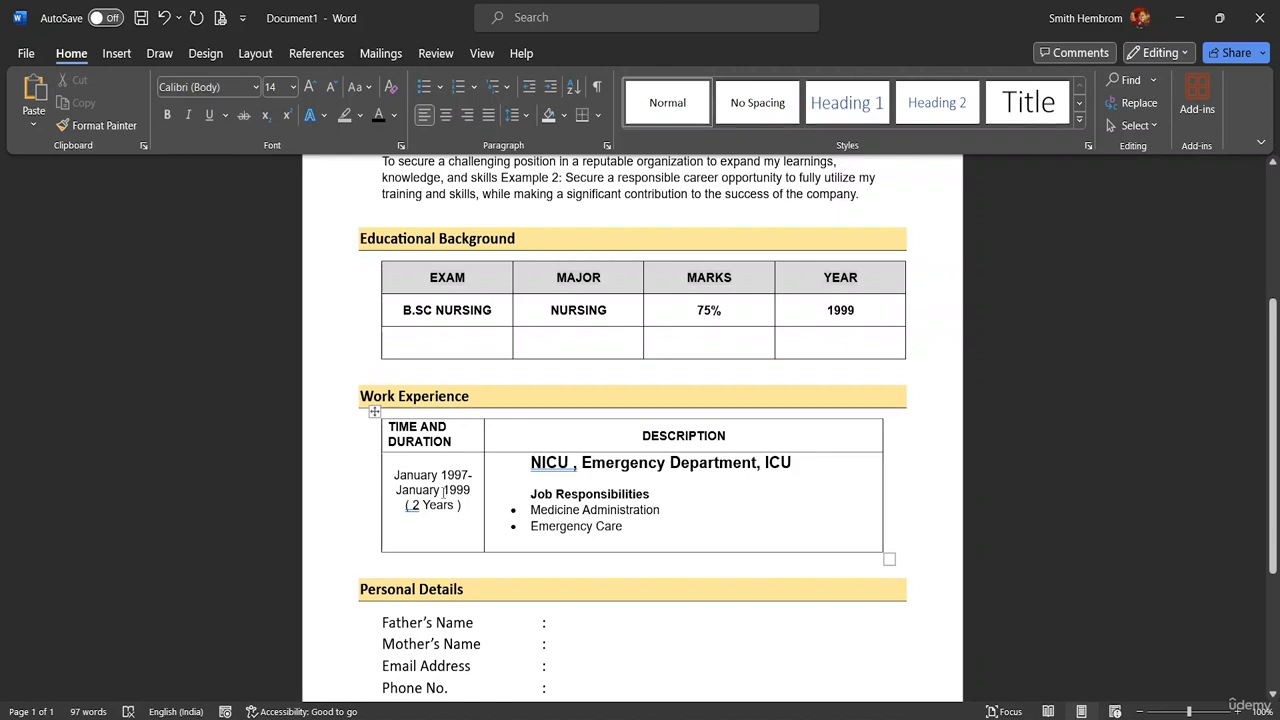
pyautogui.scroll(-5, 470, 505)
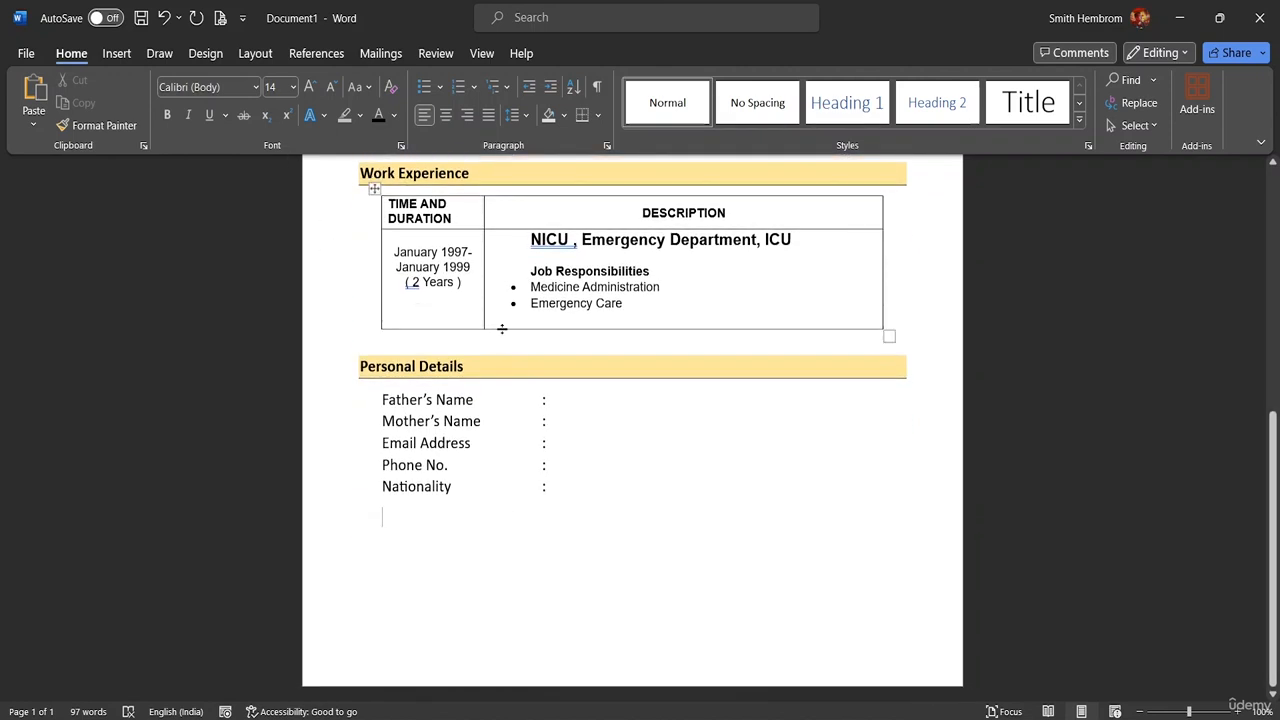
# Step: Copy the shaded "Personal Details" heading and paste it below the "Nationality" line
pyautogui.click(480, 371)
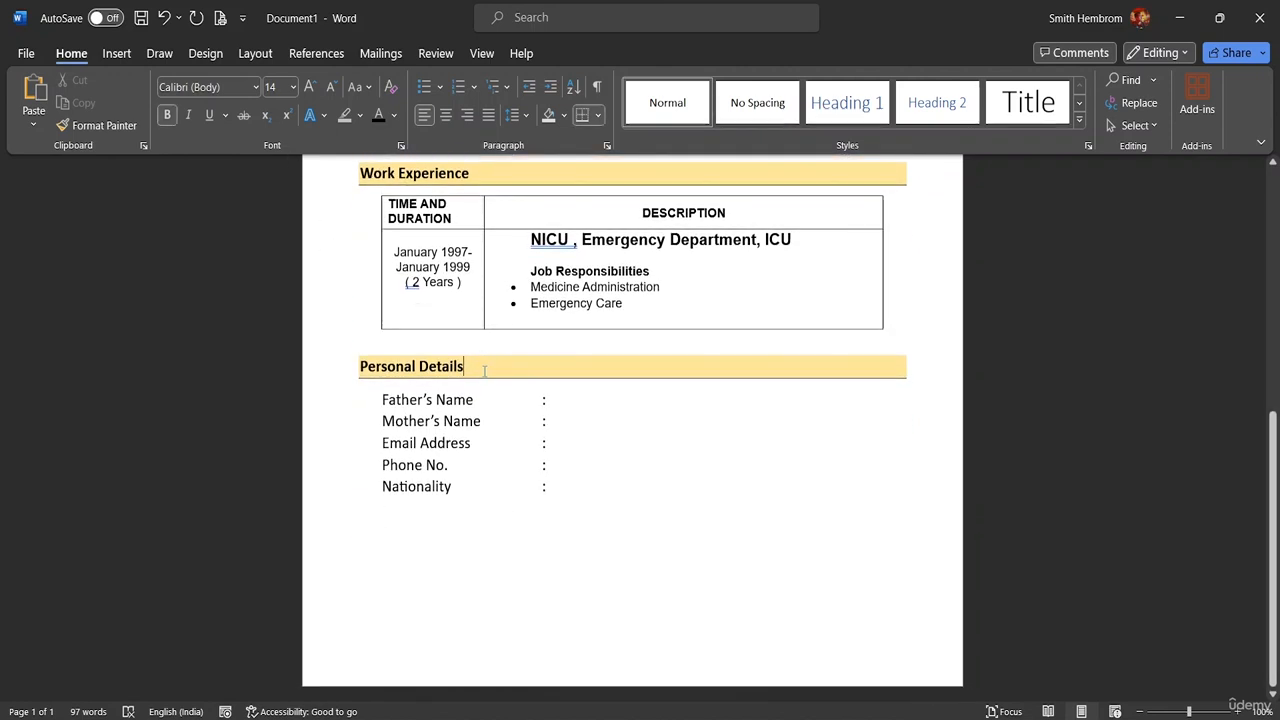
pyautogui.tripleClick(462, 367)
pyautogui.hotkey('ctrl', 'c')
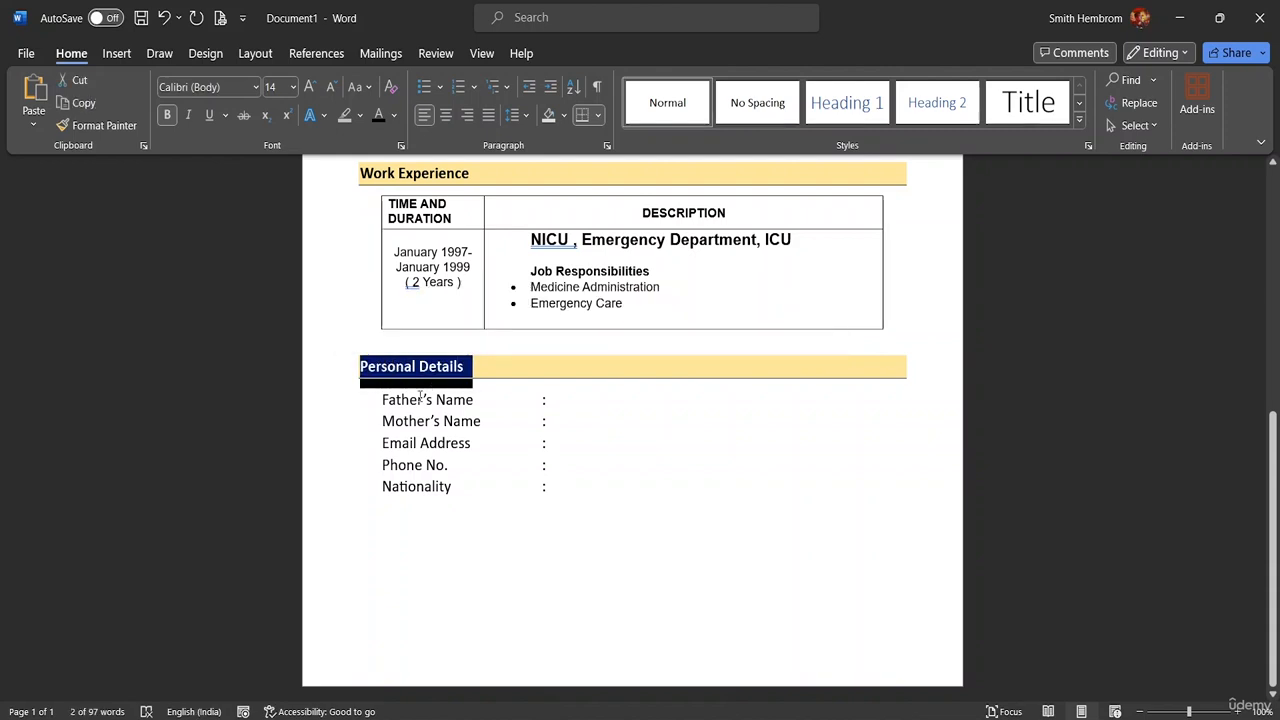
pyautogui.click(383, 527)
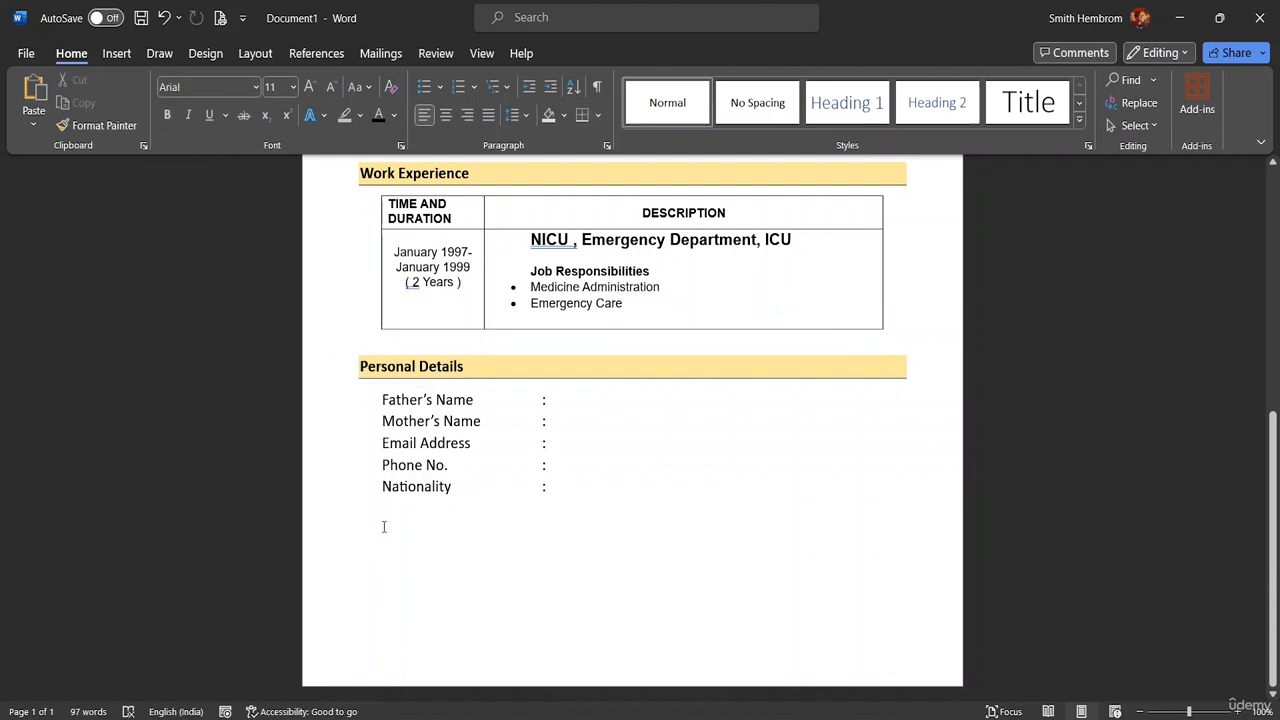
pyautogui.hotkey('ctrl', 'v')
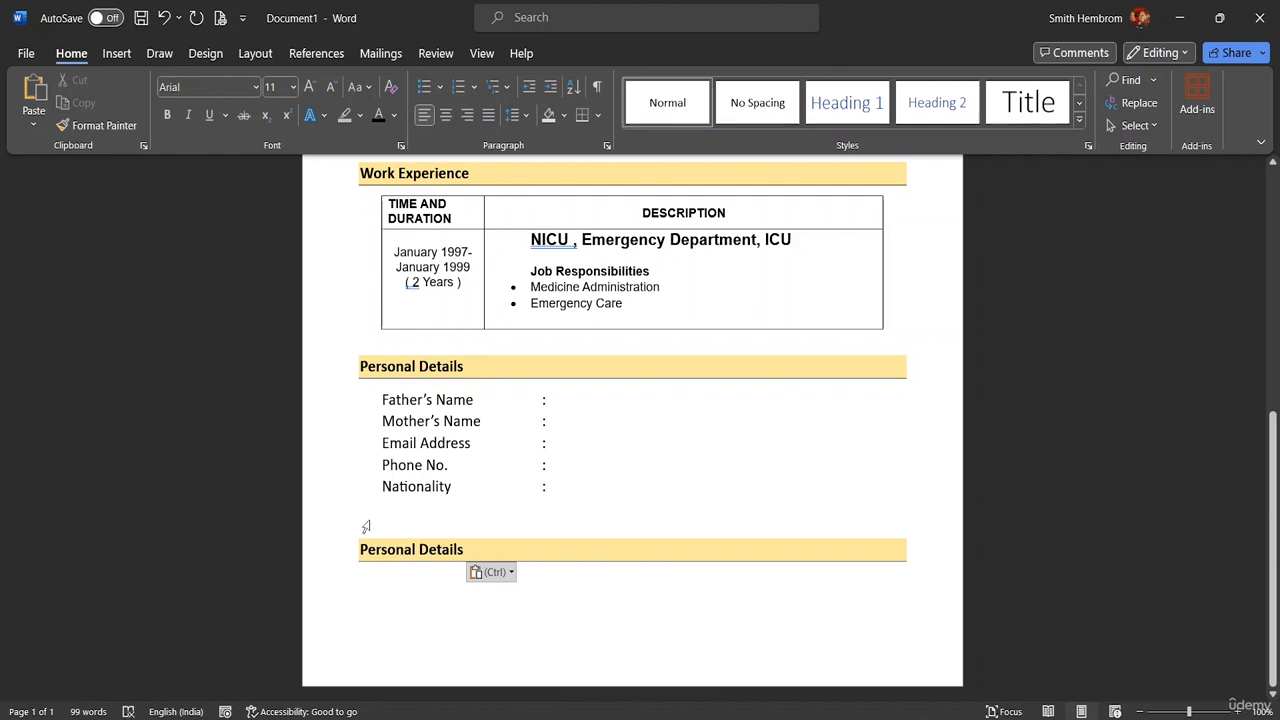
# Step: Remove the empty paragraph between the "Nationality" line and the pasted heading
pyautogui.click(375, 510)
pyautogui.press('BackSpace')
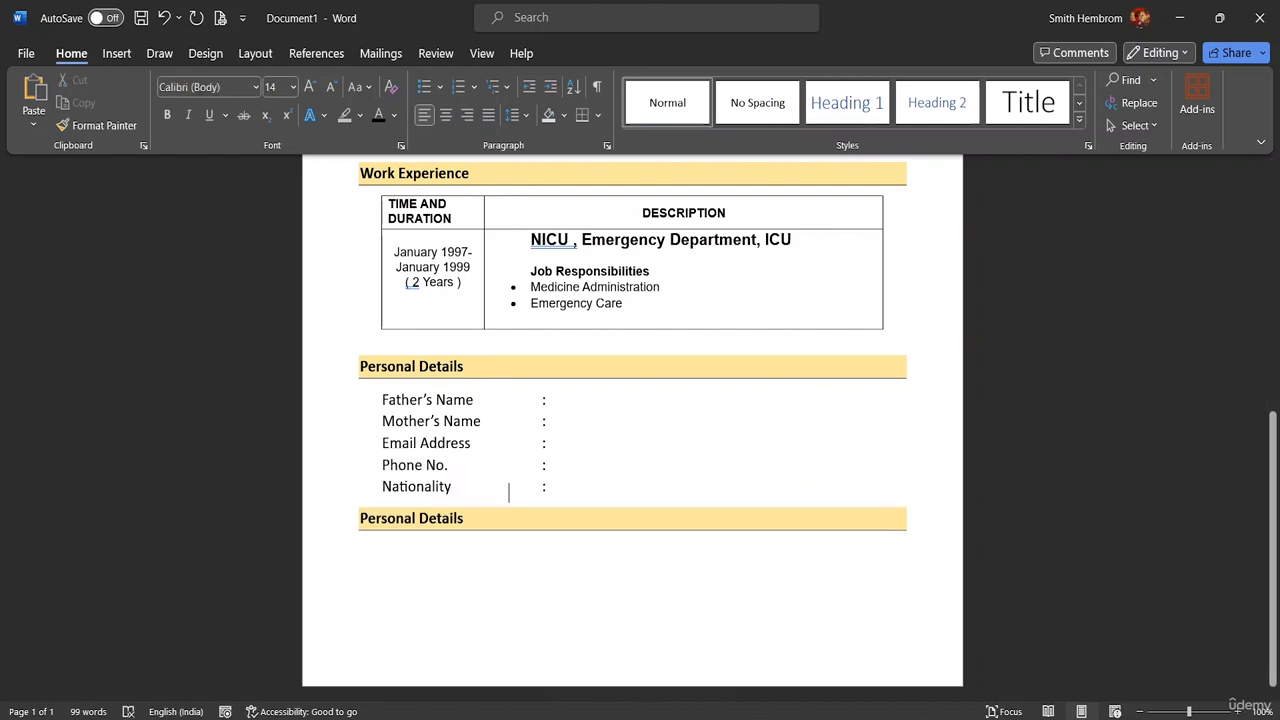
pyautogui.click(375, 558)
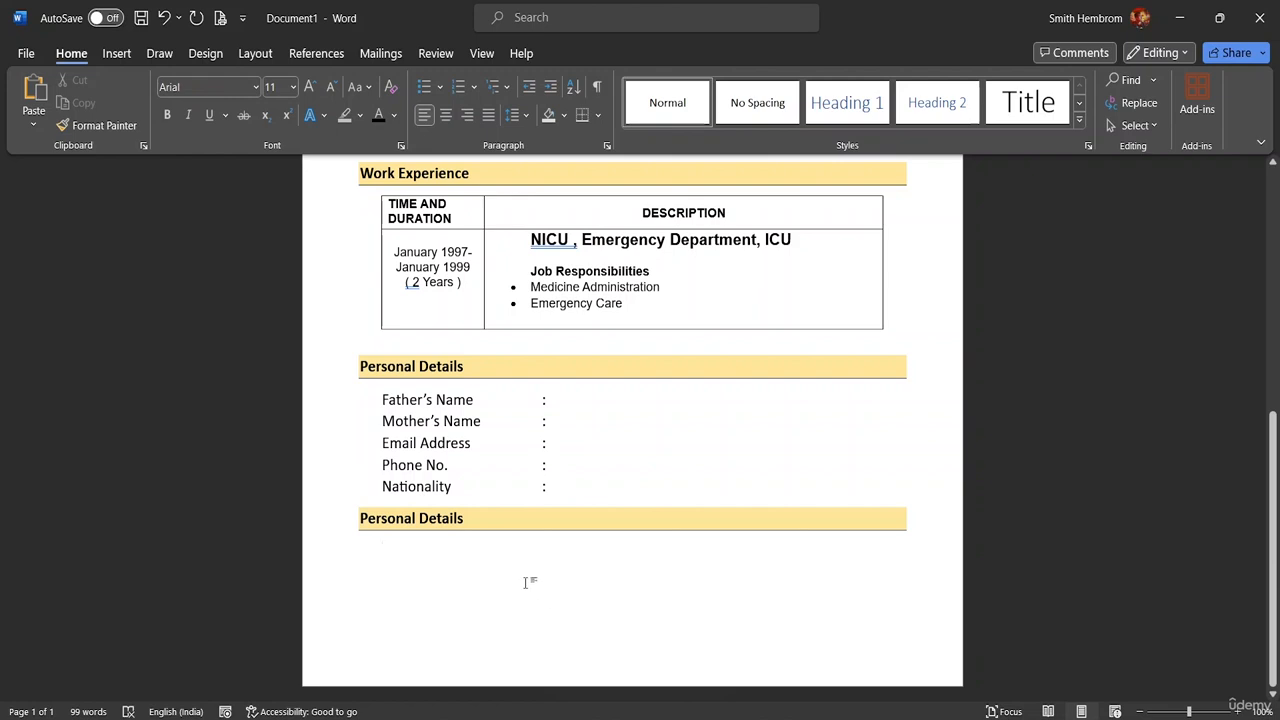
# Step: Replace the text of the pasted heading below "Nationality" with "References", keeping its formatting
pyautogui.moveTo(464, 518); pyautogui.dragTo(472, 517)
pyautogui.press('BackSpace')
pyautogui.press('BackSpace')
pyautogui.press('BackSpace')
pyautogui.press('BackSpace')
pyautogui.press('BackSpace')
pyautogui.press('BackSpace')
pyautogui.press('BackSpace')
pyautogui.press('BackSpace')
pyautogui.press('BackSpace')
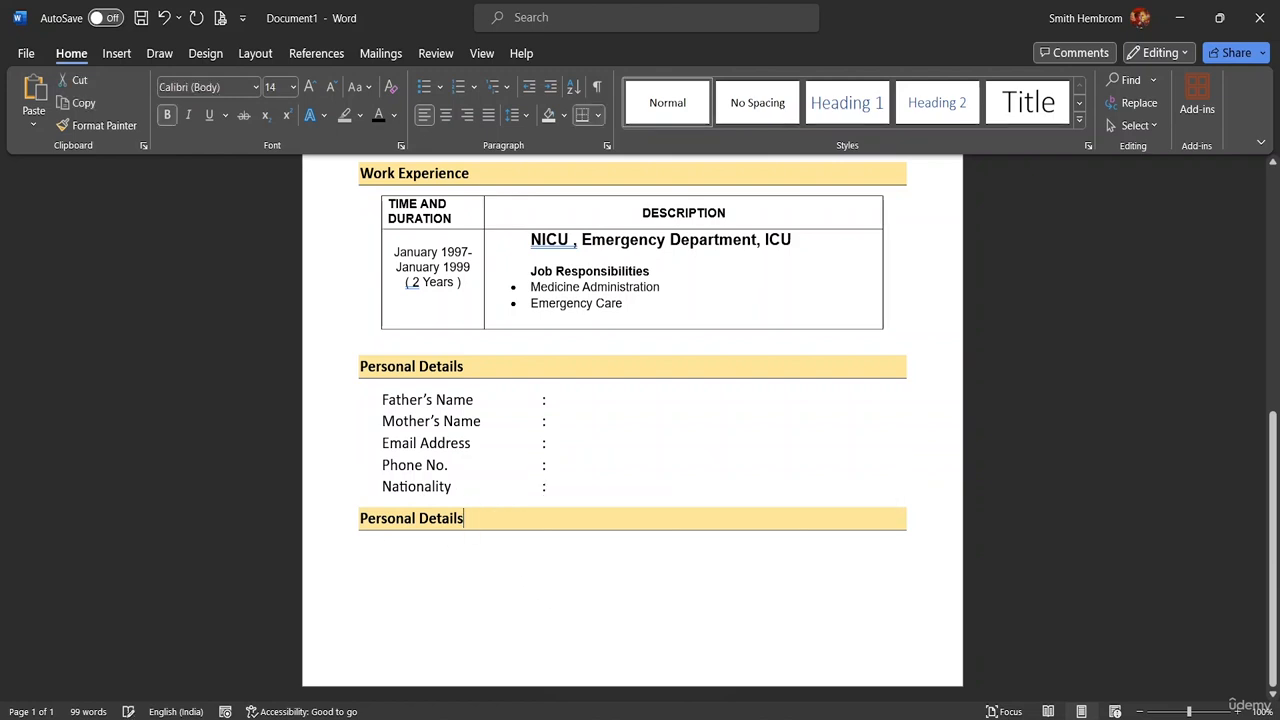
pyautogui.press('BackSpace')
pyautogui.press('BackSpace')
pyautogui.press('BackSpace')
pyautogui.press('BackSpace')
pyautogui.press('BackSpace')
pyautogui.press('BackSpace')
pyautogui.press('BackSpace')
pyautogui.press('BackSpace')
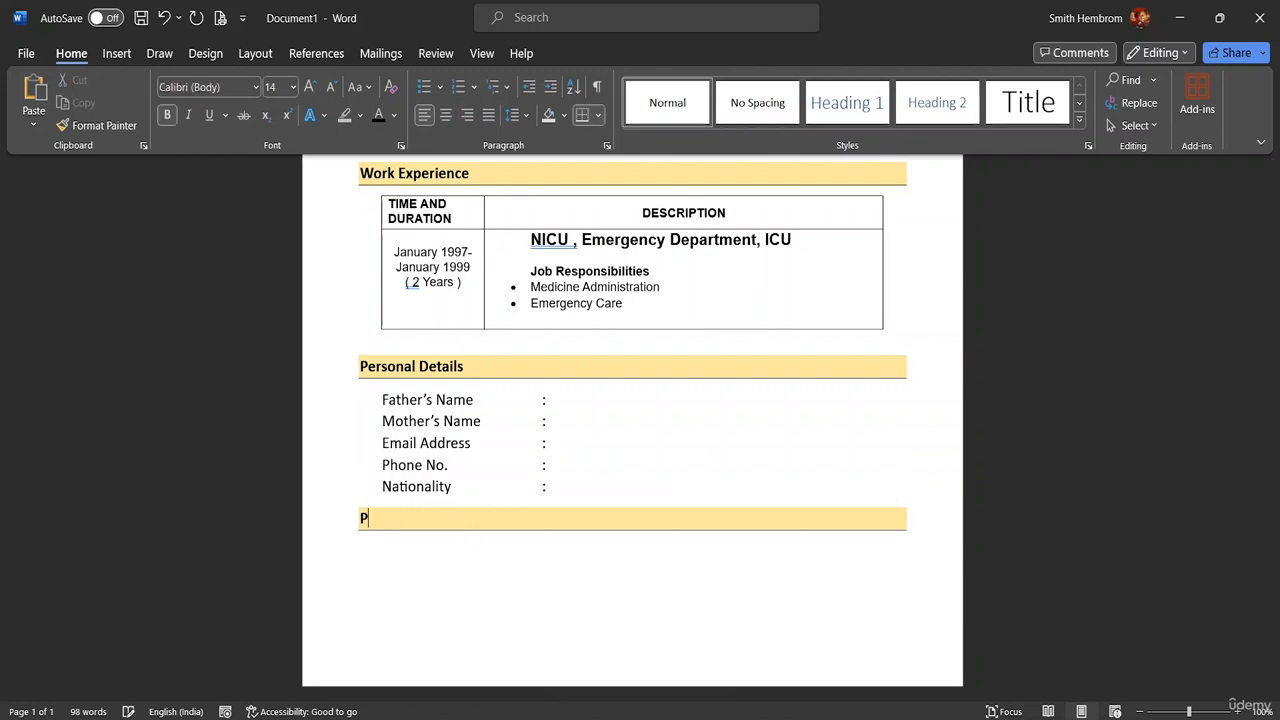
pyautogui.write('De')
pyautogui.press('BackSpace')
pyautogui.press('BackSpace')
pyautogui.press('BackSpace')
pyautogui.press('BackSpace')
pyautogui.press('BackSpace')
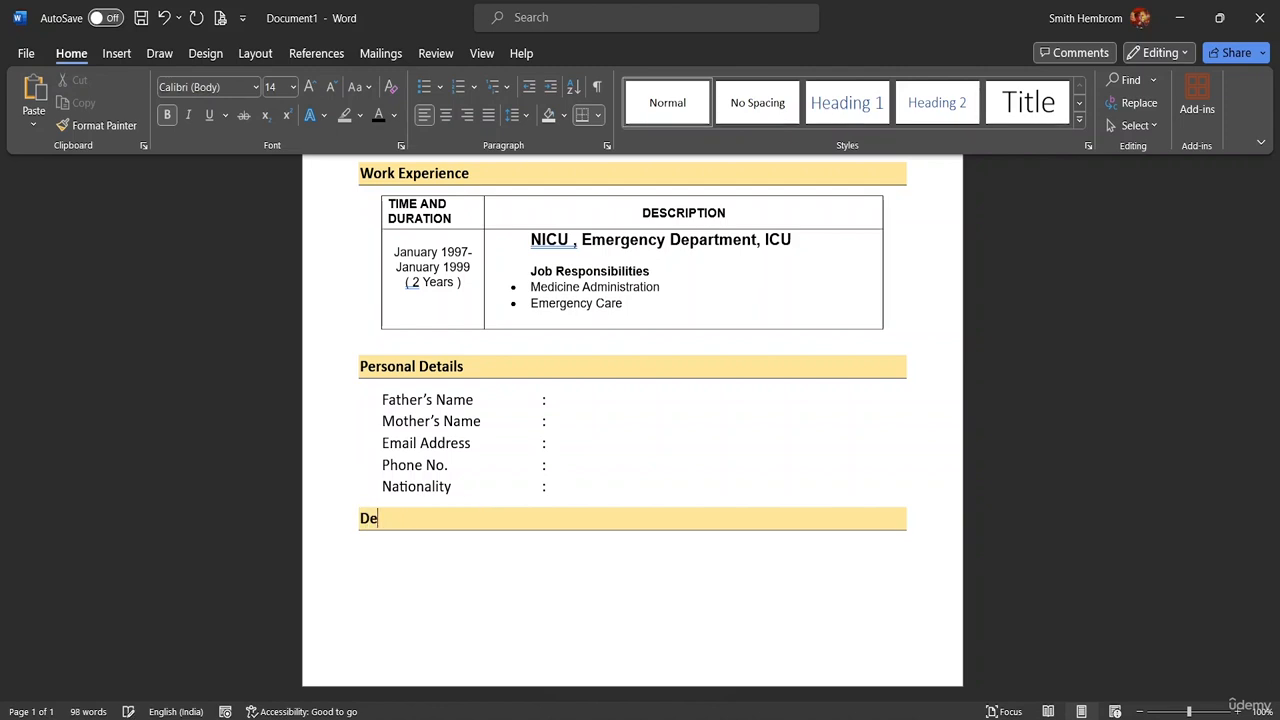
pyautogui.write('R')
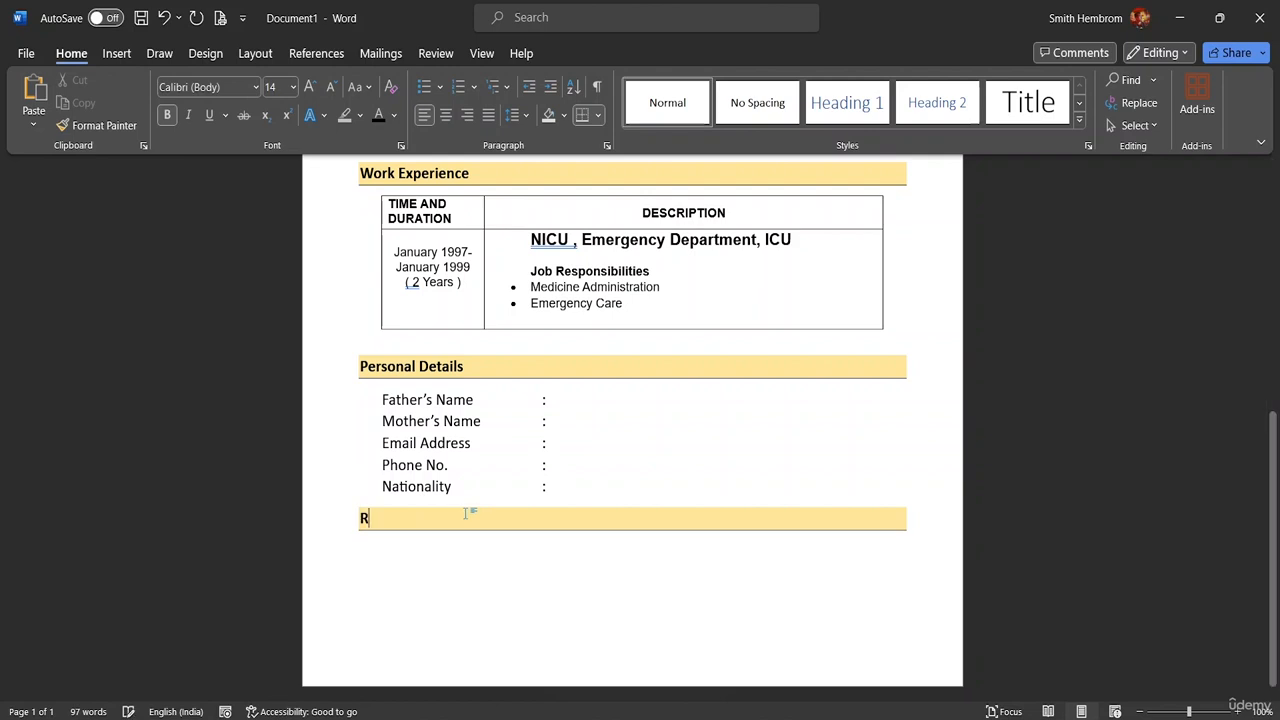
pyautogui.write('eferences')
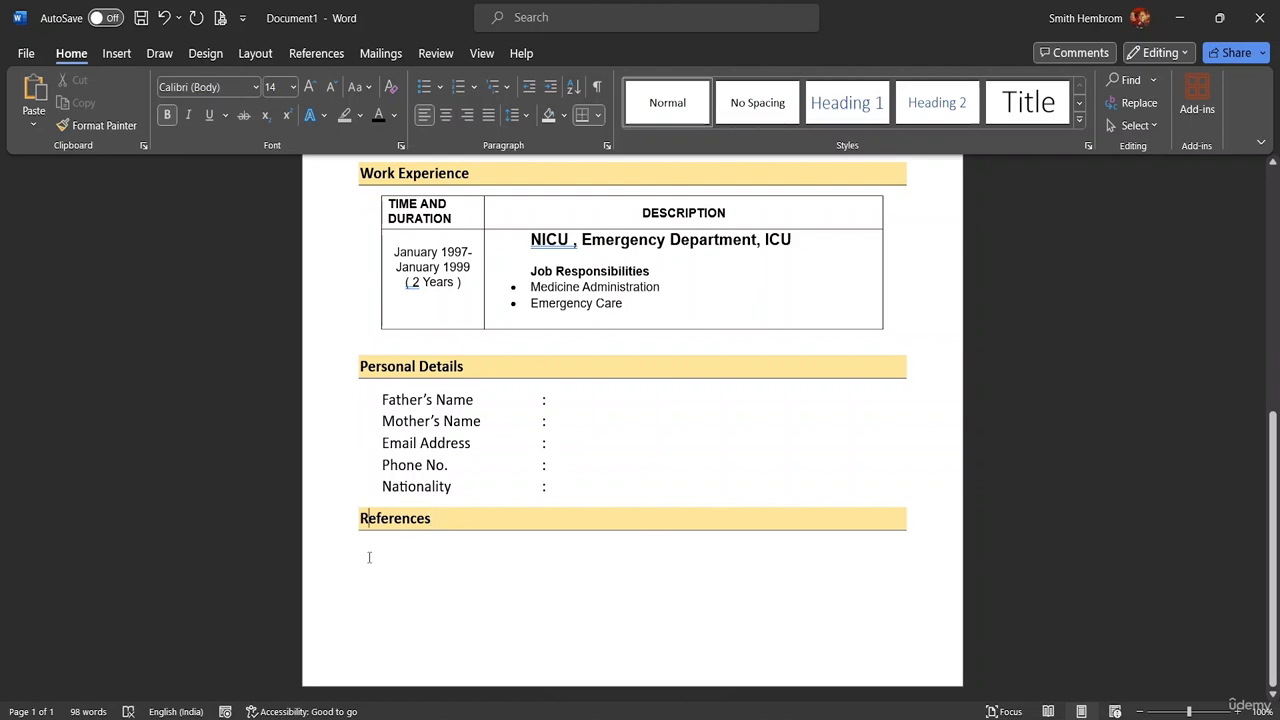
# Step: Insert a table with two columns and one row directly below the "References" heading, and roughly double its row height
pyautogui.doubleClick(507, 574)
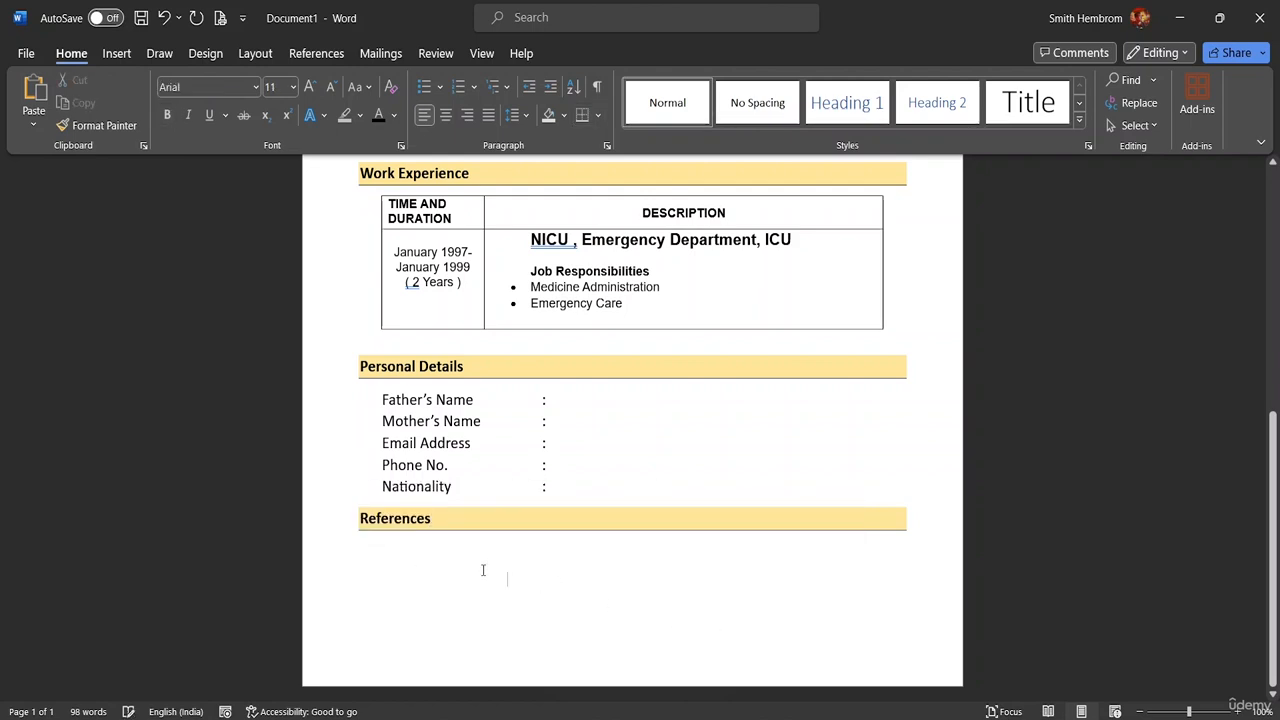
pyautogui.press('BackSpace')
pyautogui.press('BackSpace')
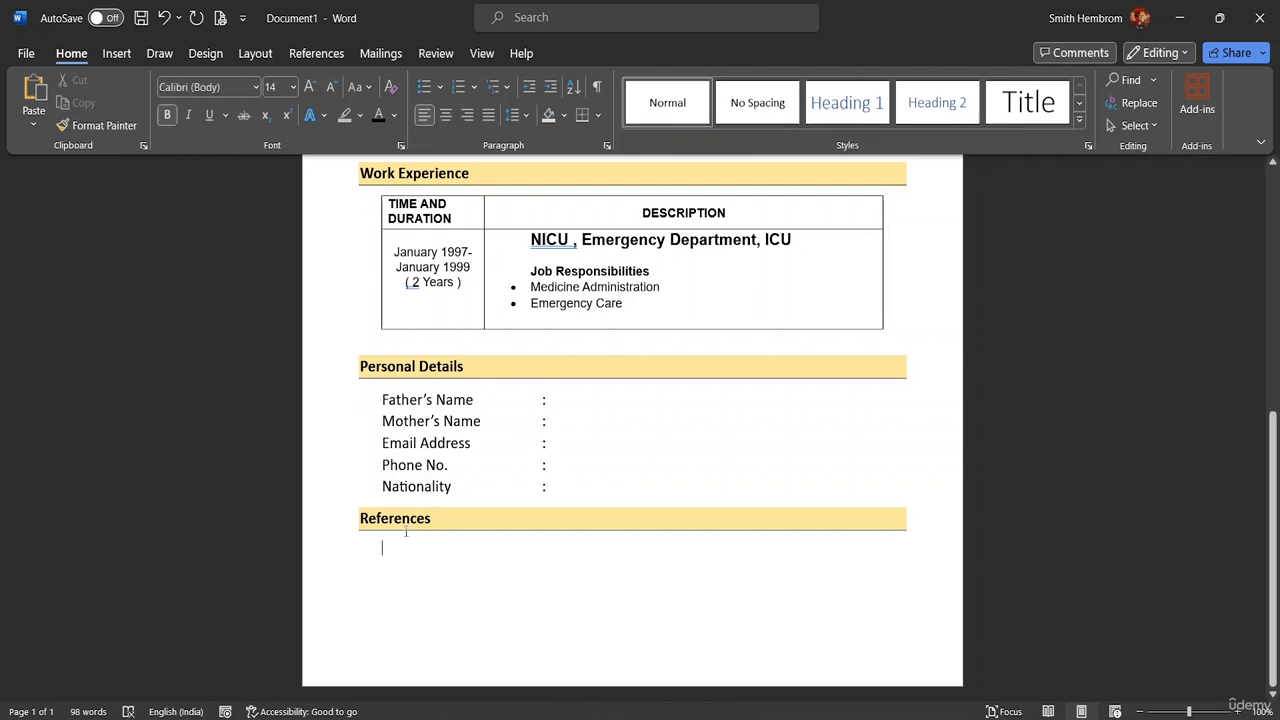
pyautogui.click(117, 54)
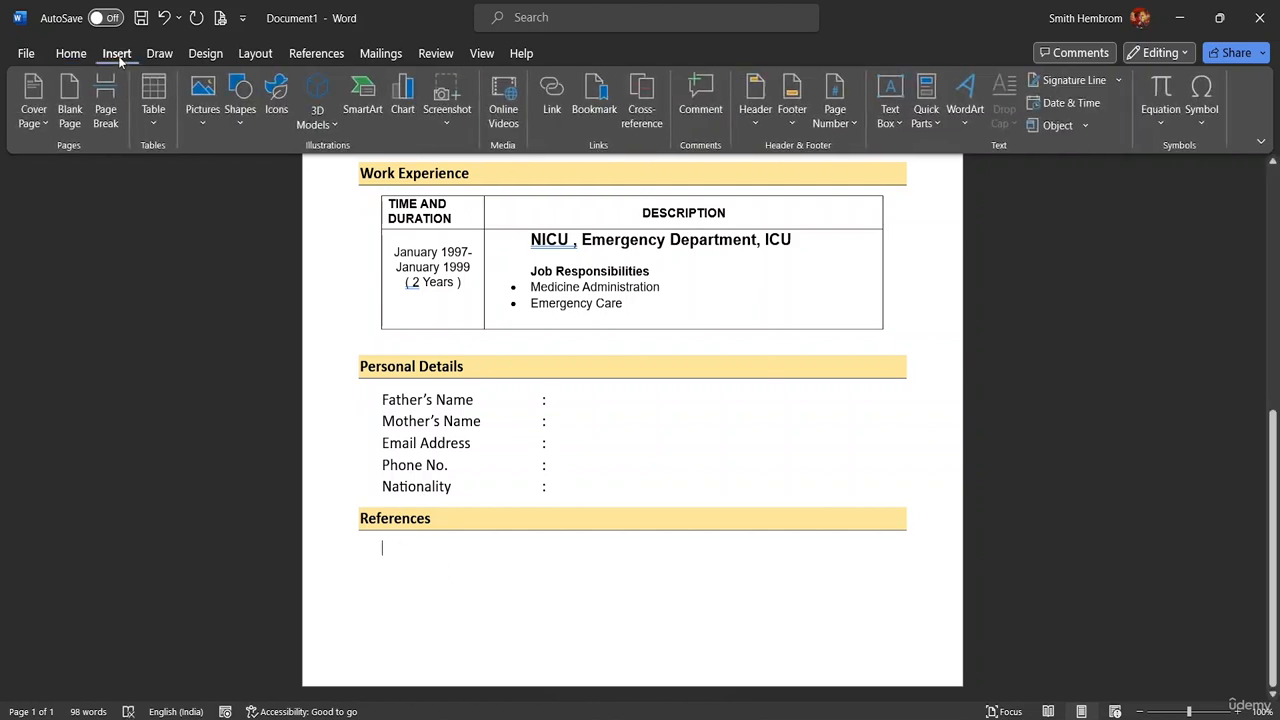
pyautogui.click(153, 100)
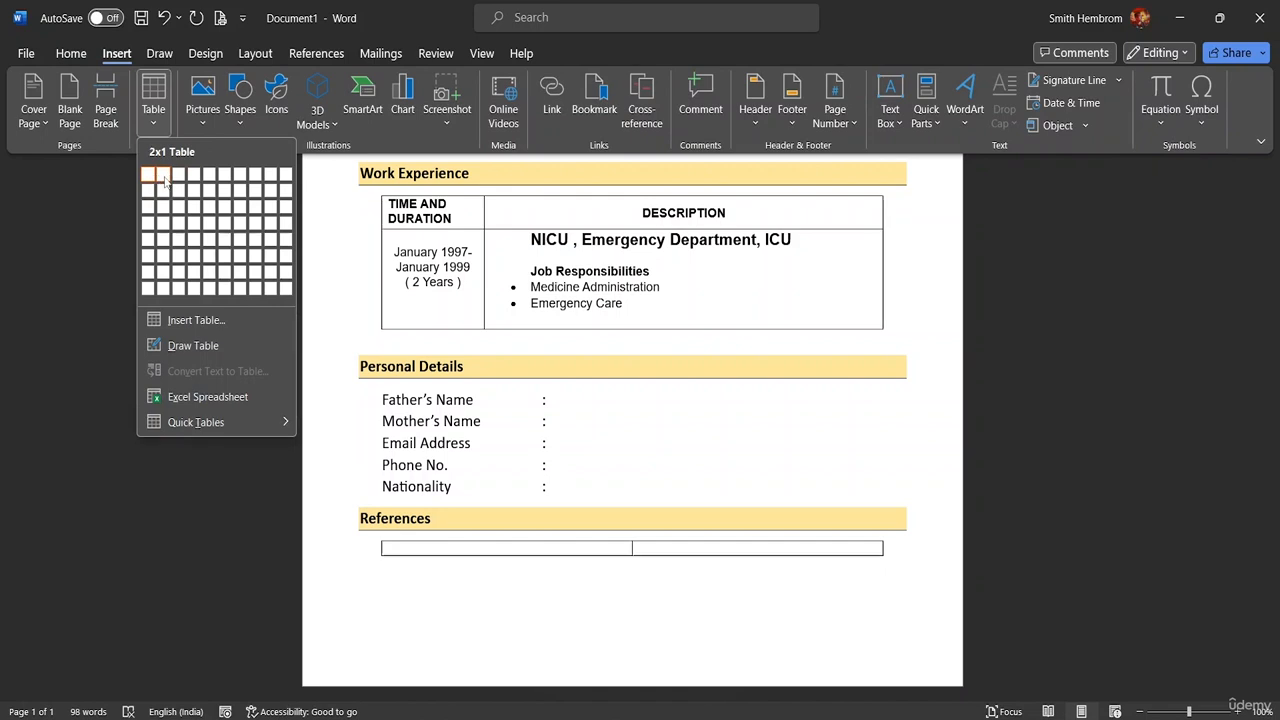
pyautogui.click(164, 176)
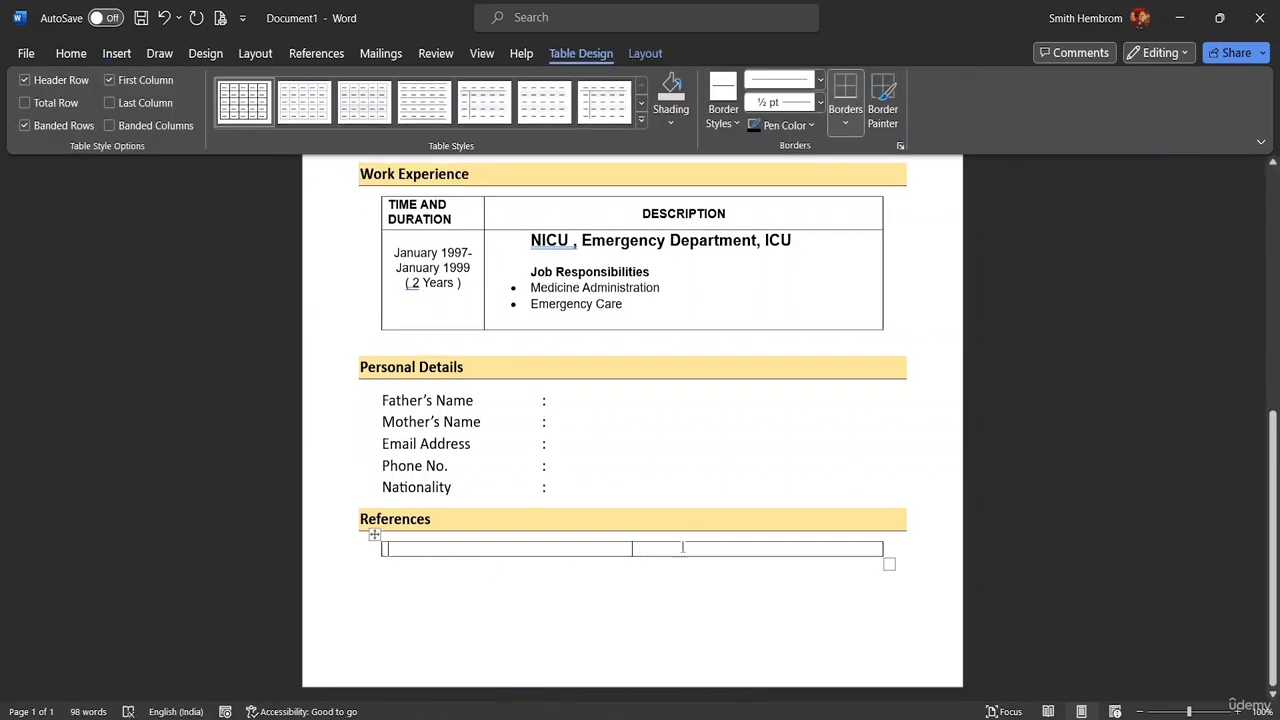
pyautogui.moveTo(632, 553); pyautogui.dragTo(632, 569)
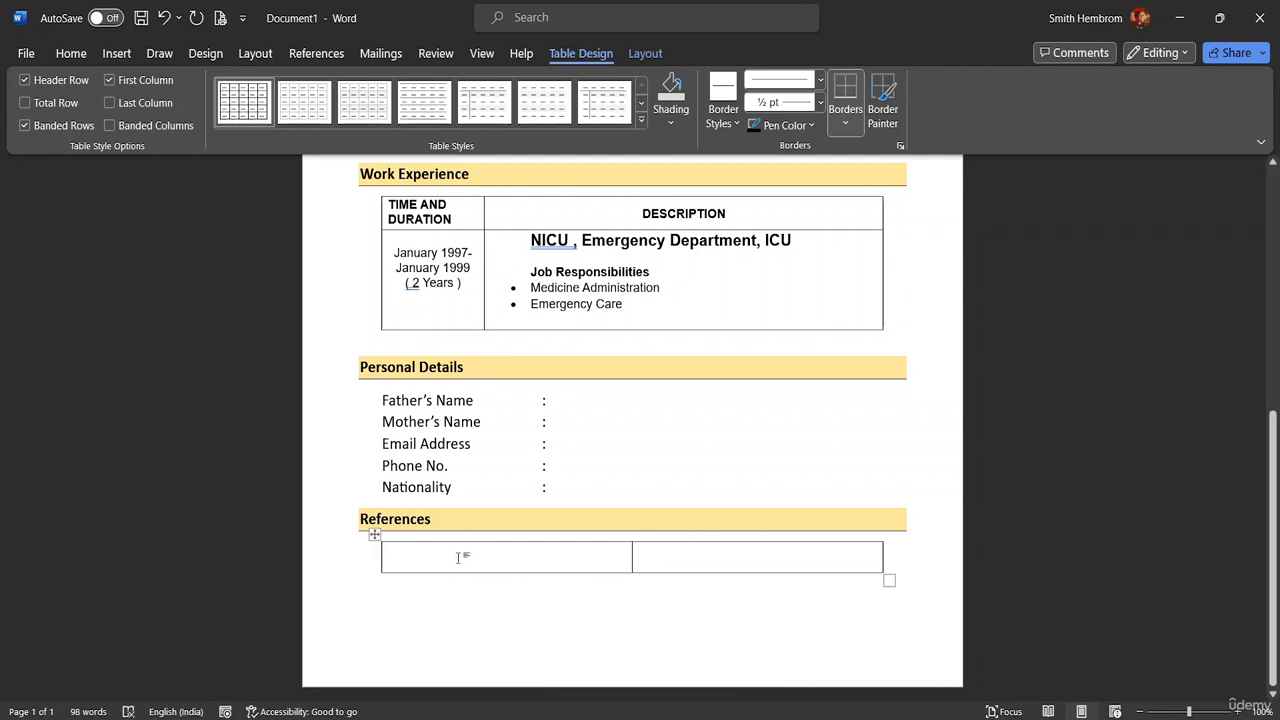
# Step: Enter "NAME" in the first cell of the References table
pyautogui.write('N')
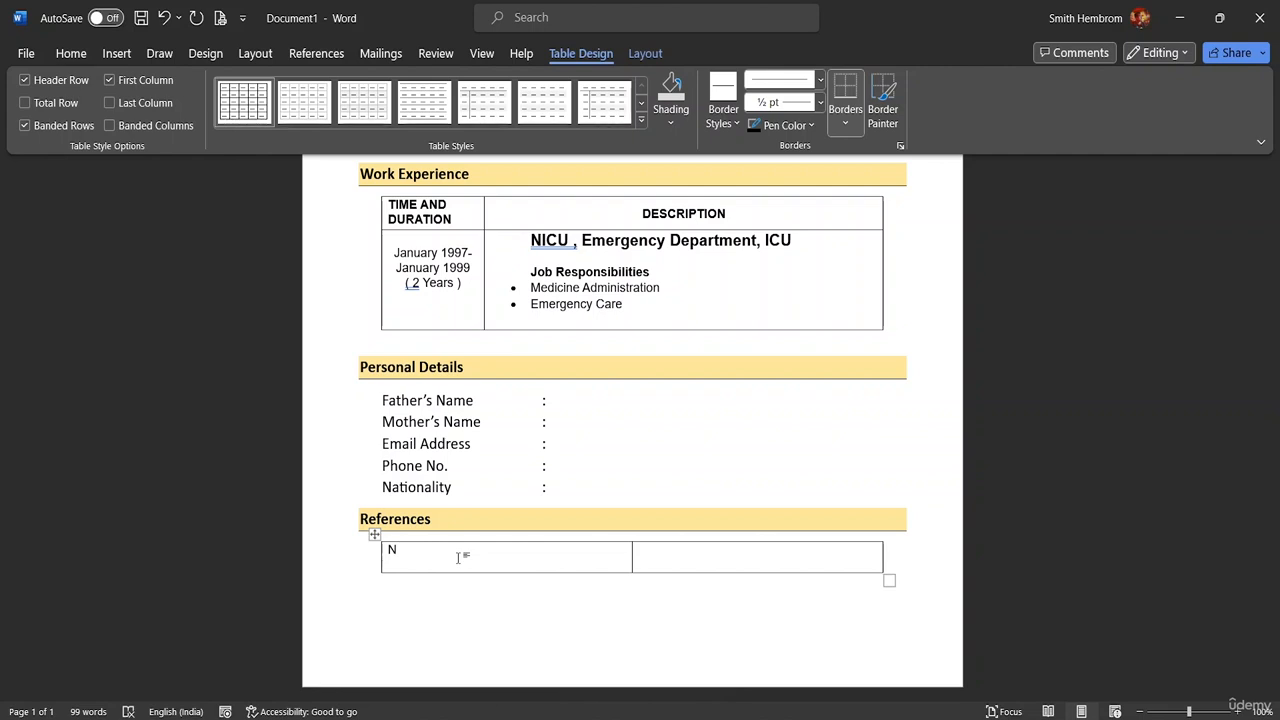
pyautogui.write('AME')
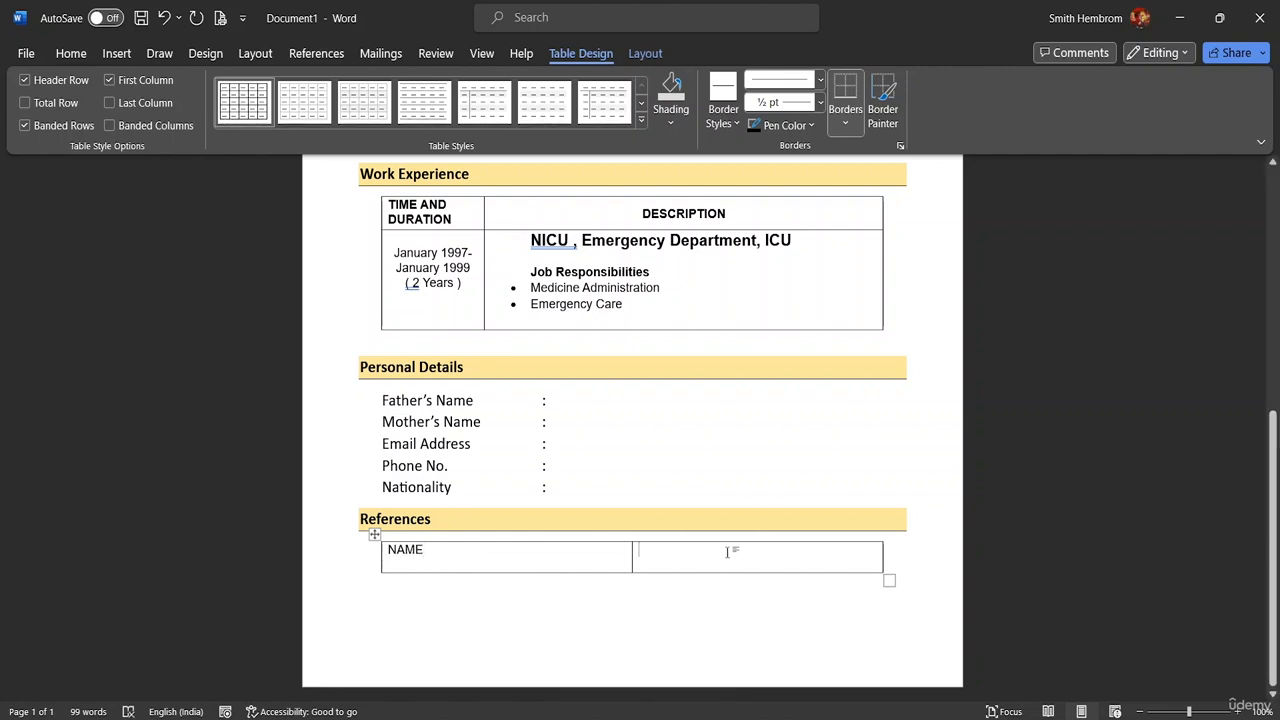
# Step: Enter "DESIGNATION" in the second cell of the References table
pyautogui.click(650, 550)
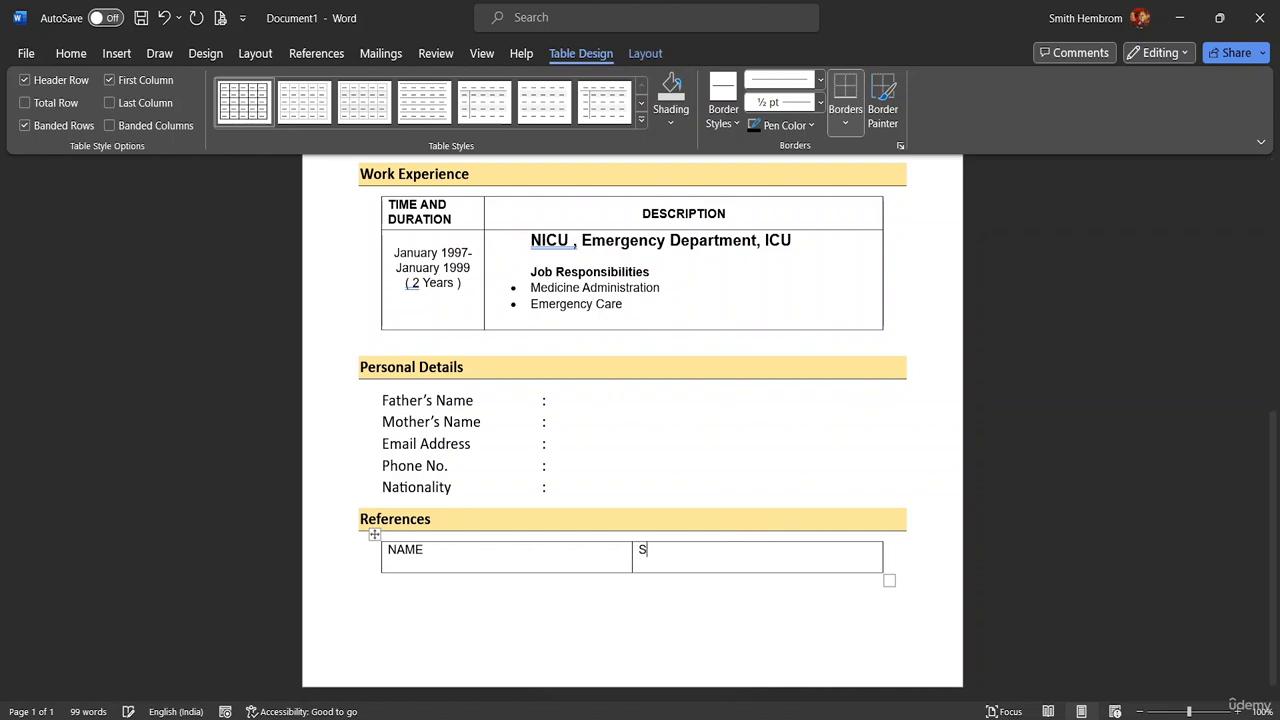
pyautogui.write('DES')
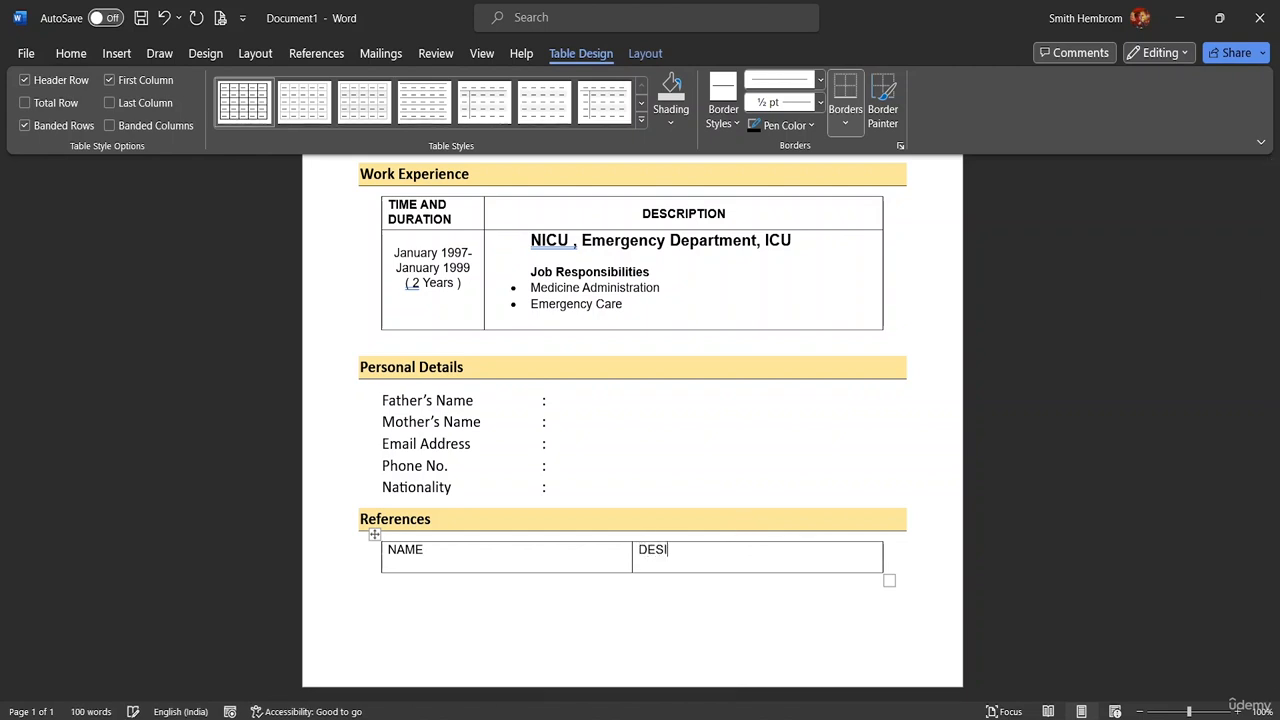
pyautogui.write('IGNATION')
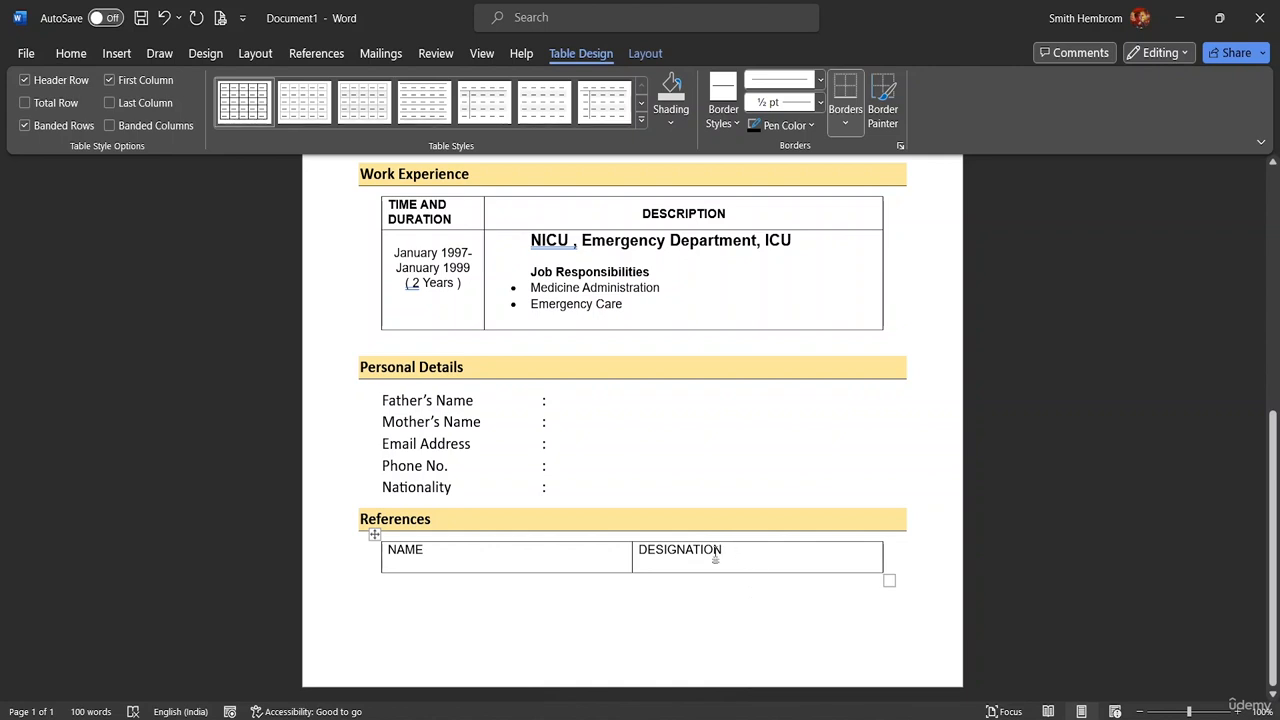
# Step: Centre the text in both cells of the References table horizontally and make it bold
pyautogui.moveTo(714, 555); pyautogui.dragTo(527, 532)
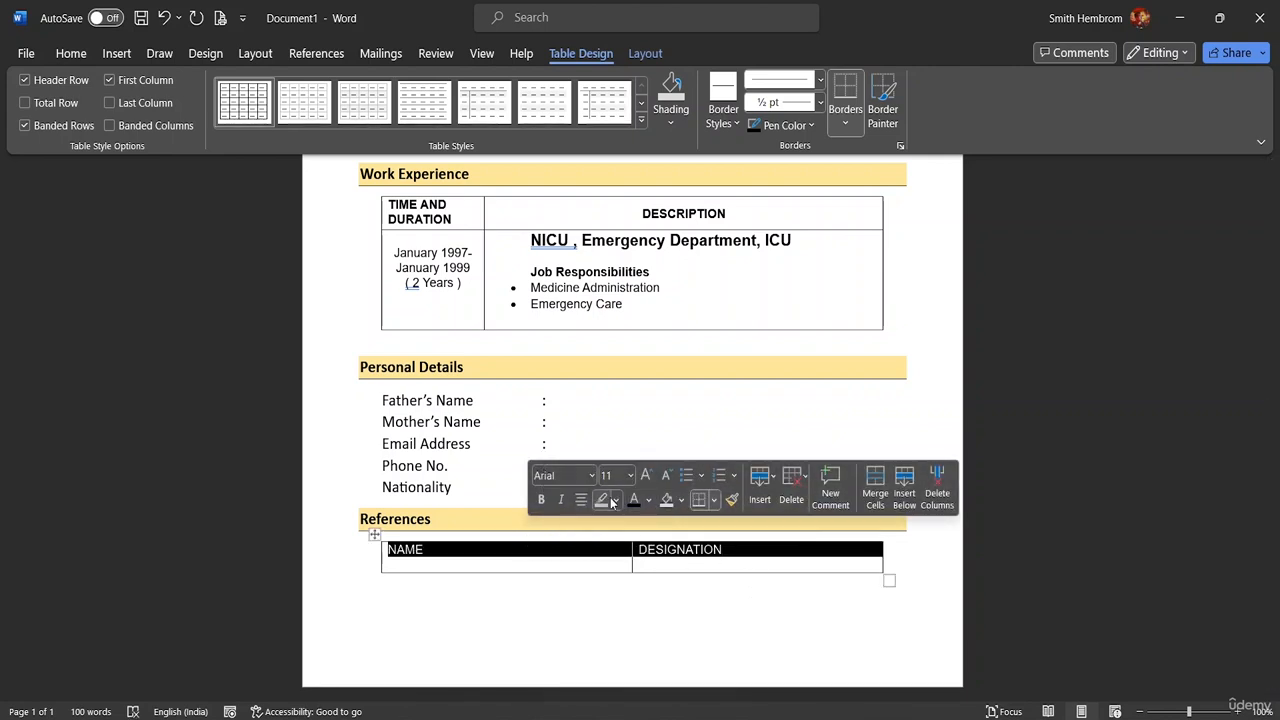
pyautogui.click(581, 499)
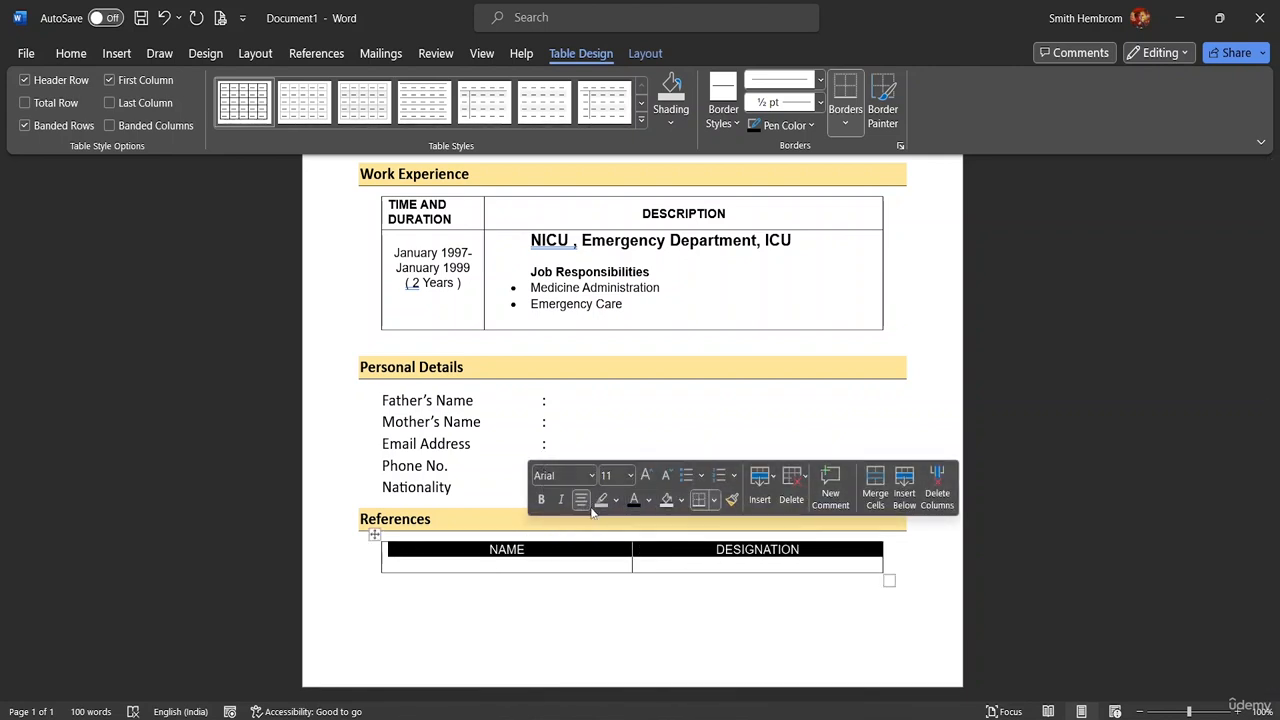
pyautogui.click(541, 499)
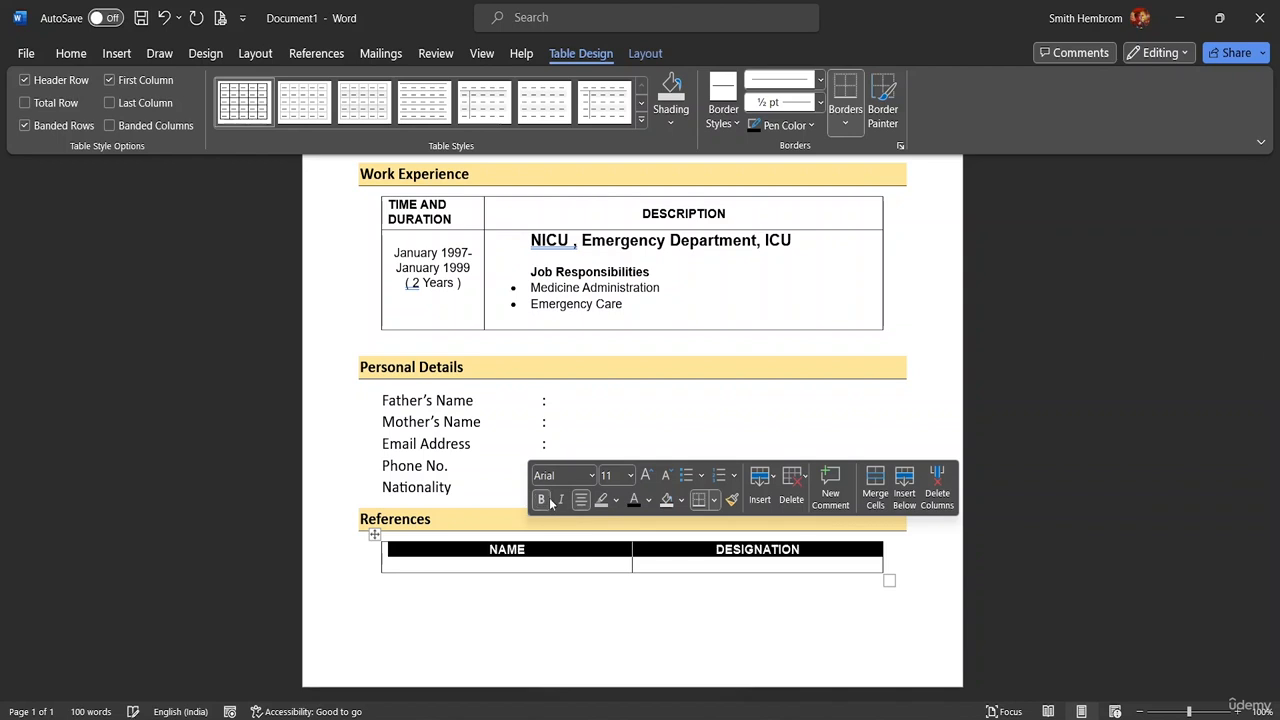
# Step: Shade both References table cells with White, Background 1, Darker 35% and centre their text vertically
pyautogui.click(681, 500)
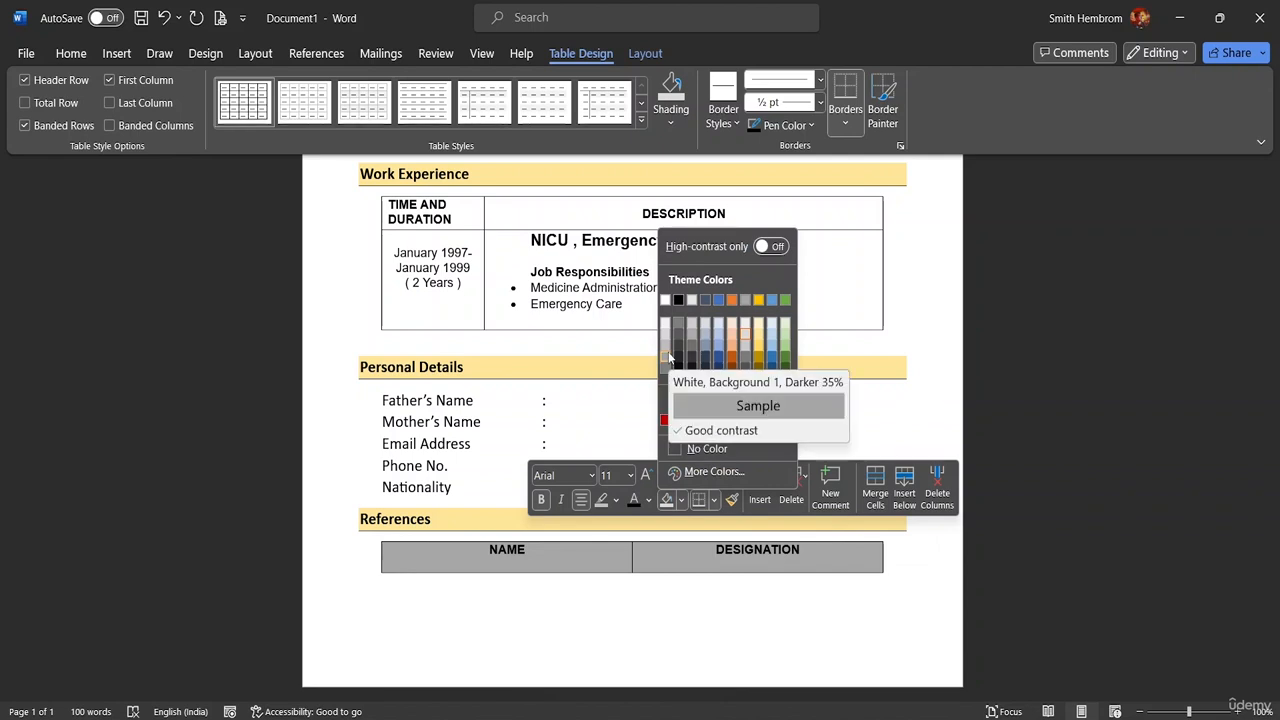
pyautogui.click(668, 358)
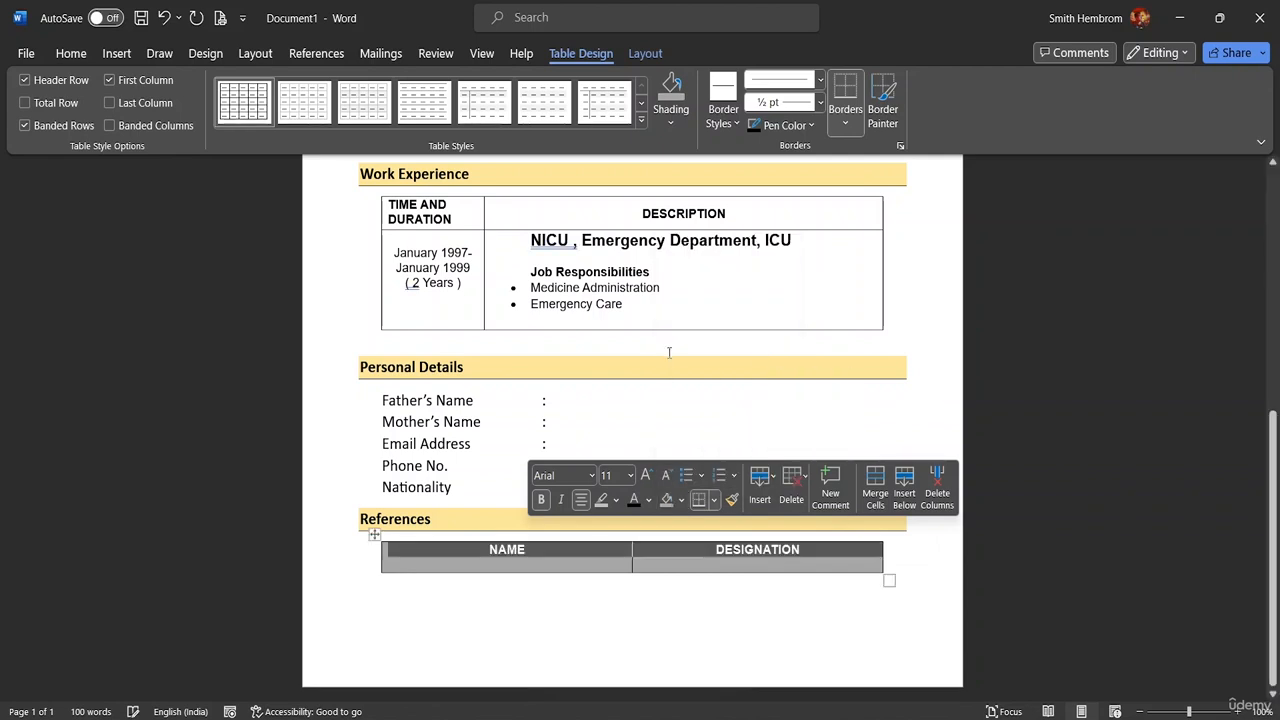
pyautogui.click(646, 55)
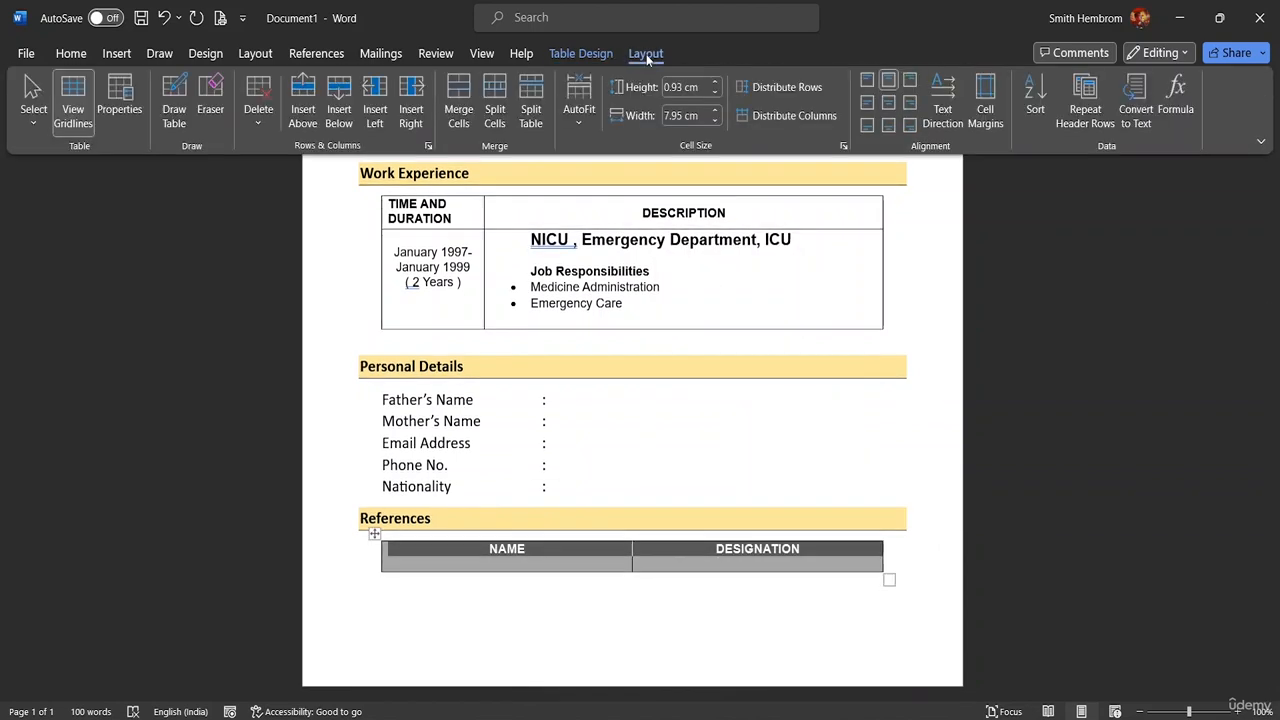
pyautogui.click(892, 101)
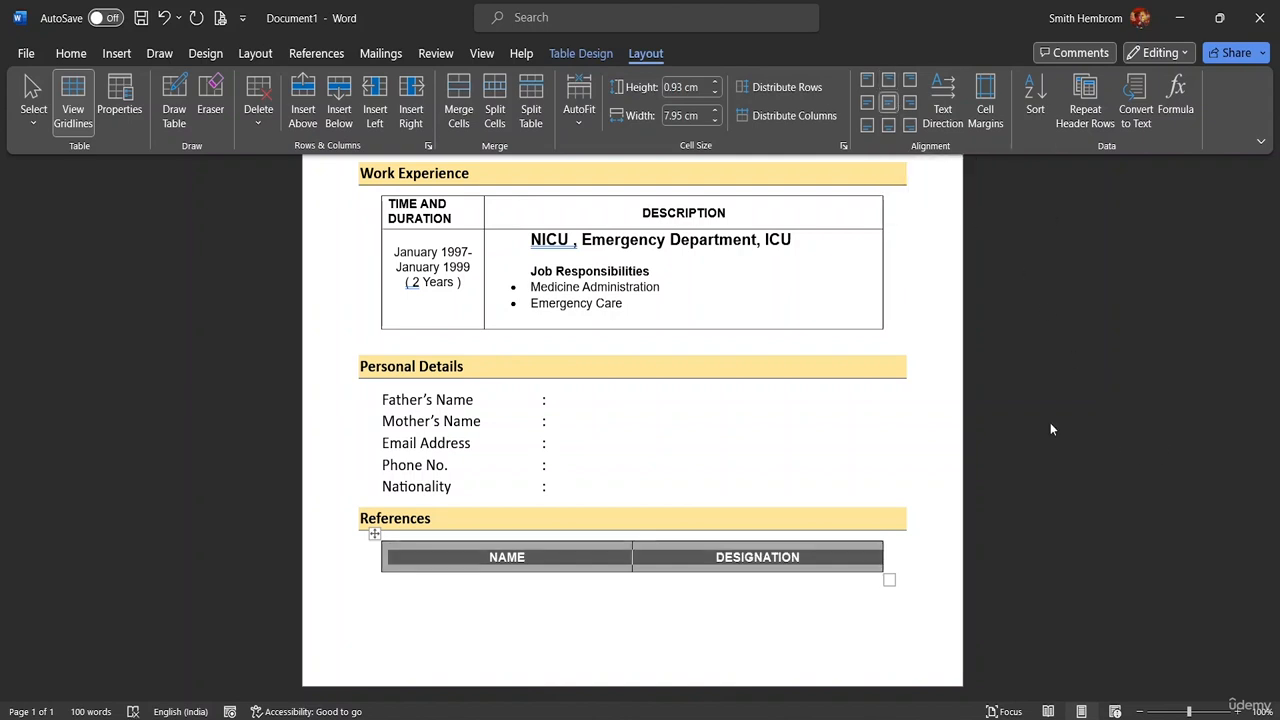
pyautogui.tripleClick(894, 451)
pyautogui.click(937, 533)
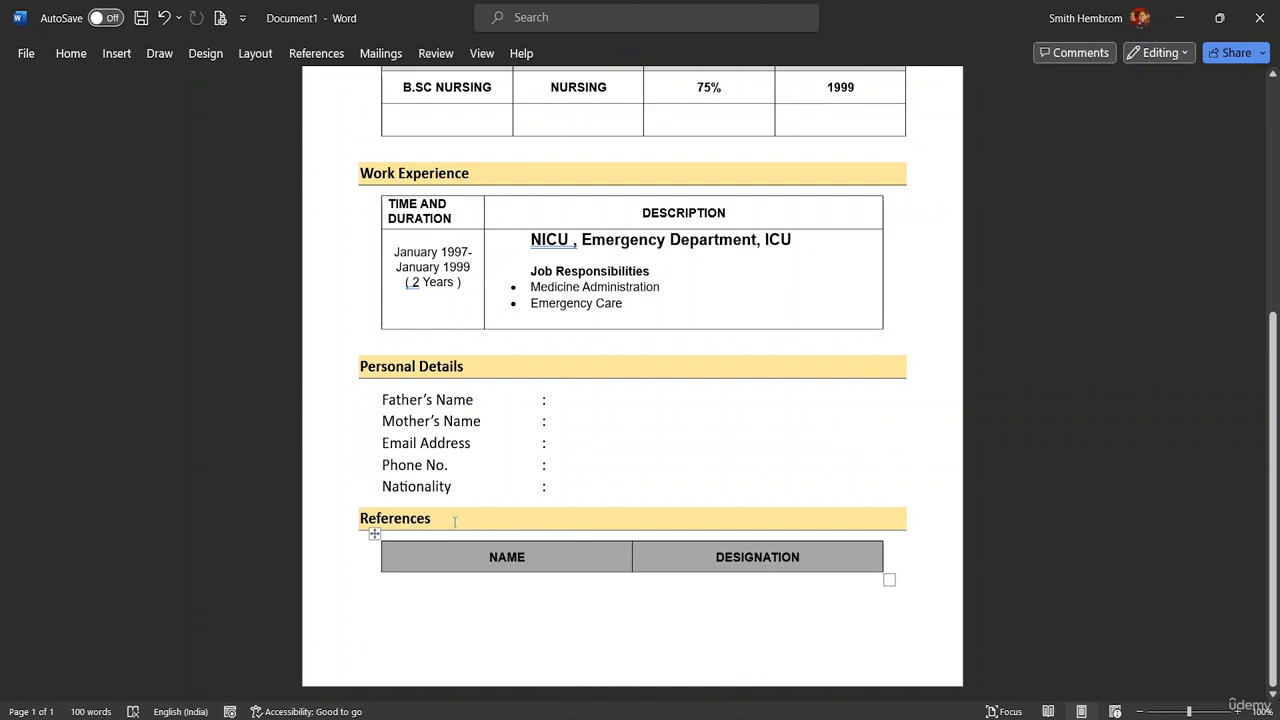
pyautogui.click(343, 518)
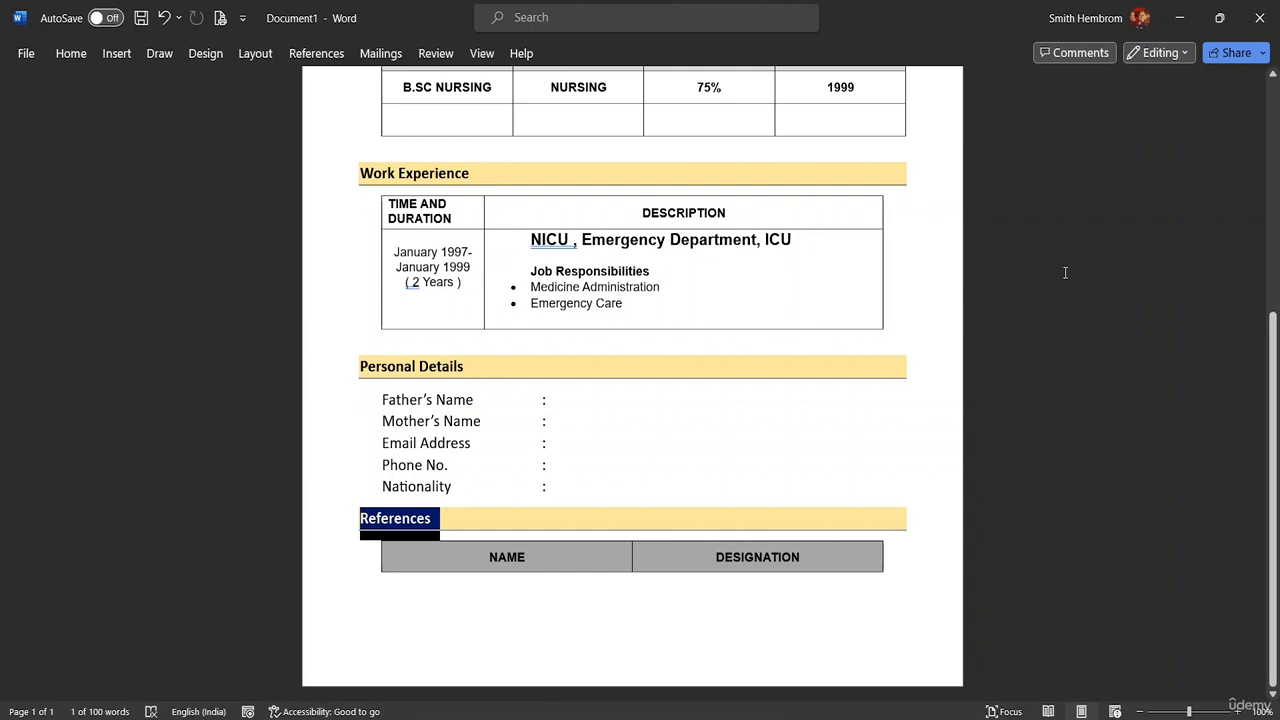
pyautogui.scroll(3, 1137, 285)
pyautogui.scroll(-3, 1200, 335)
pyautogui.moveTo(373, 533)
pyautogui.click(22, 56)
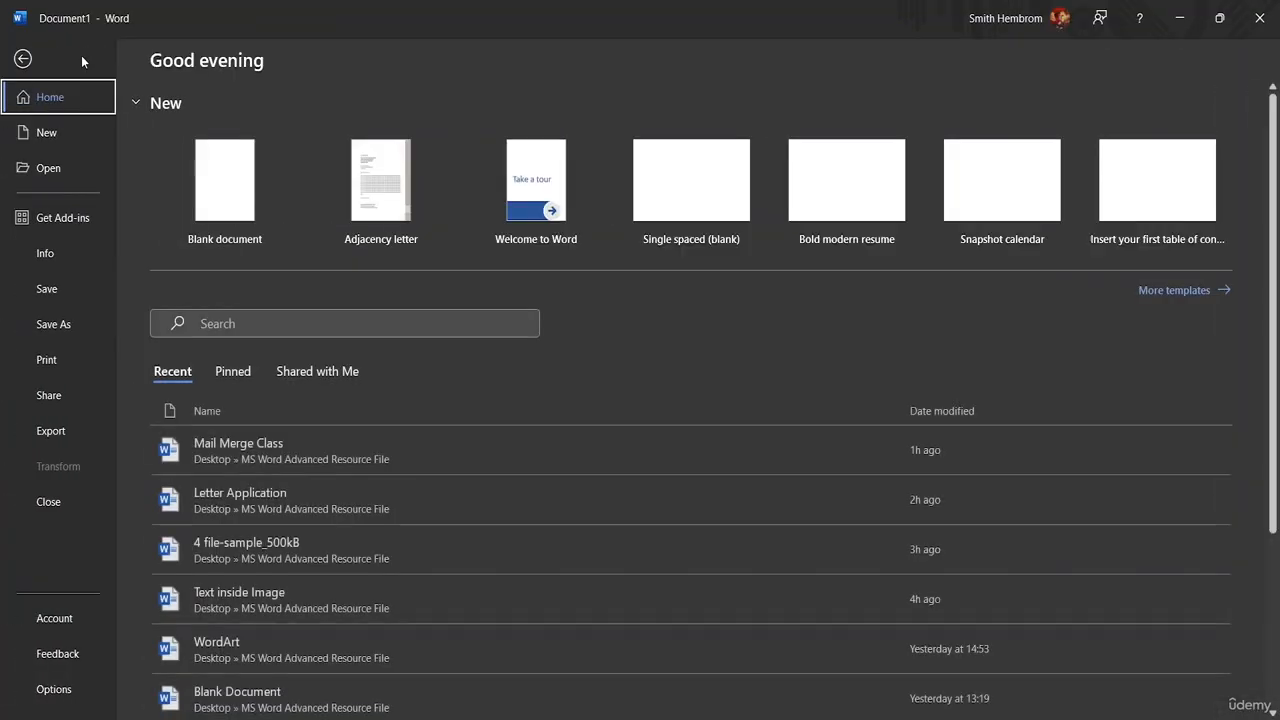
pyautogui.click(22, 58)
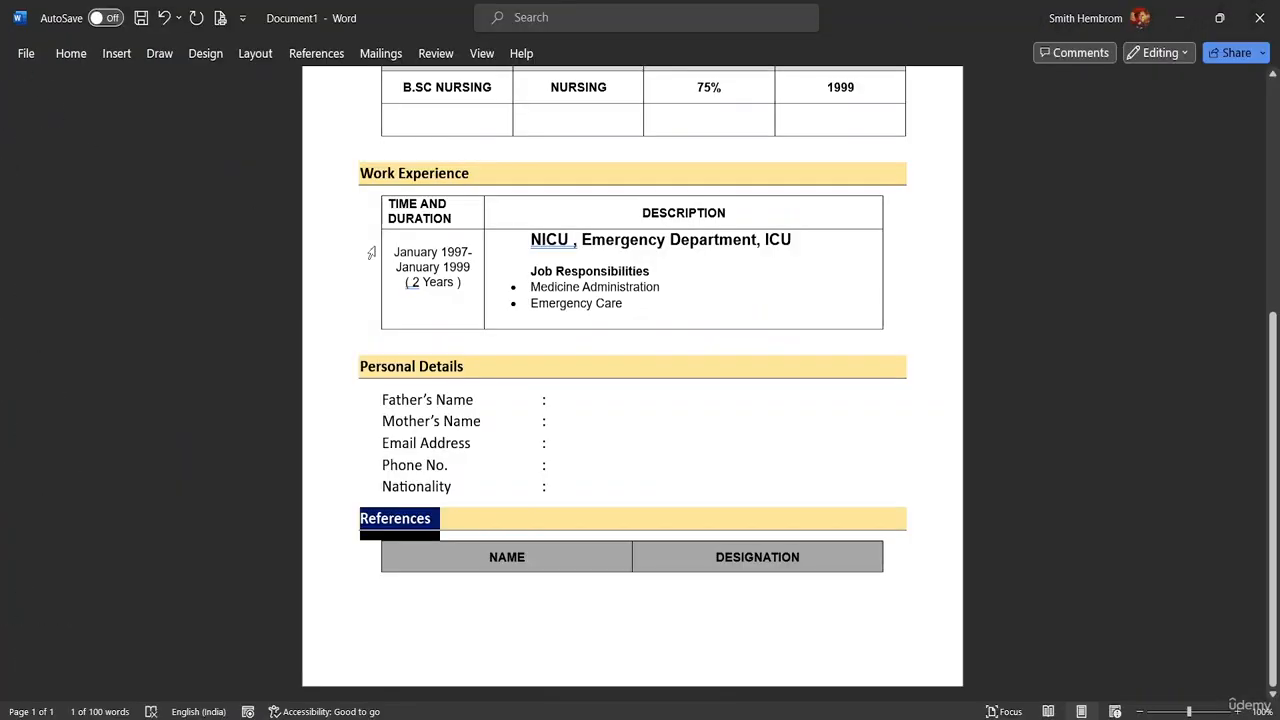
pyautogui.click(86, 56)
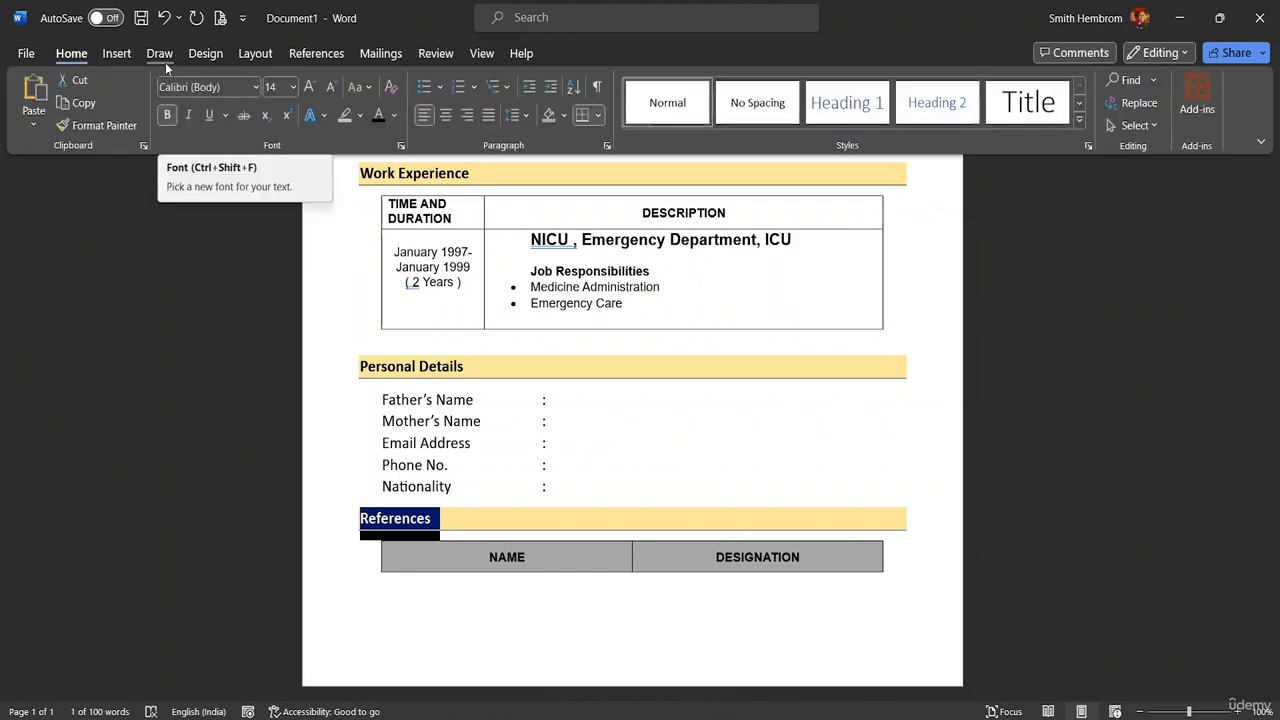
# Step: Try to insert a blank page with the "References" heading selected, and undo the insertion
pyautogui.click(115, 55)
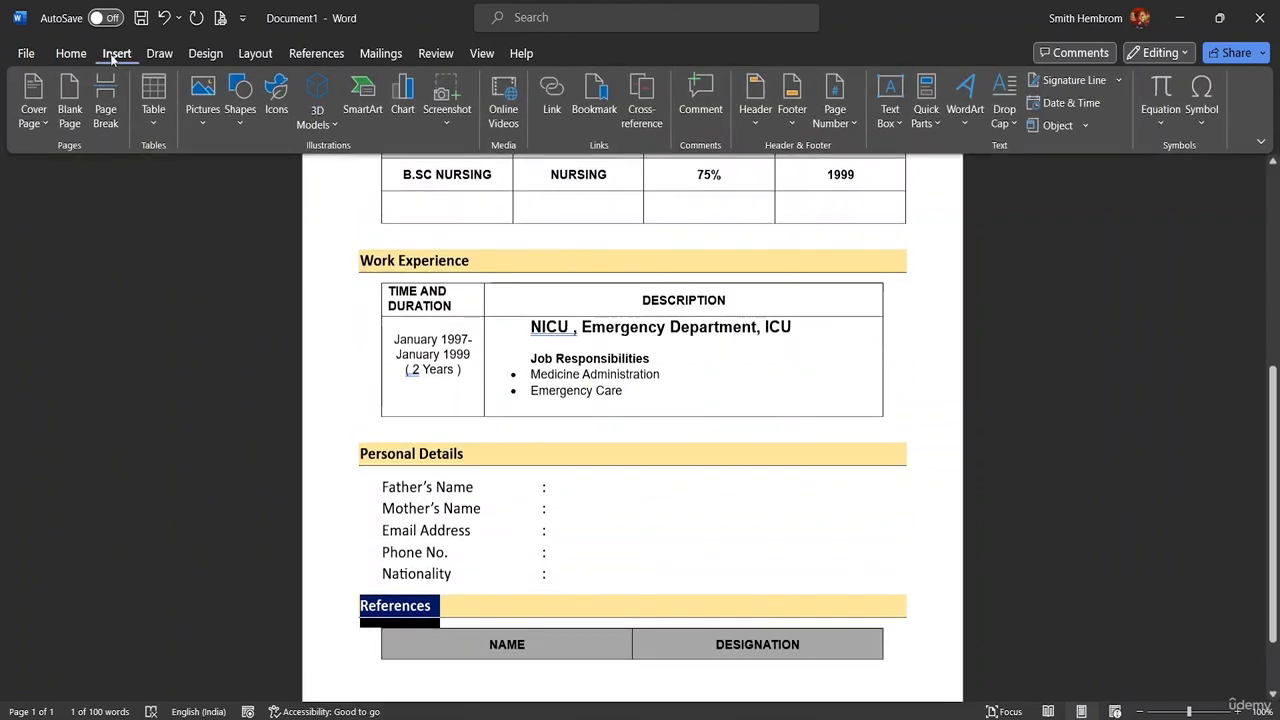
pyautogui.click(69, 100)
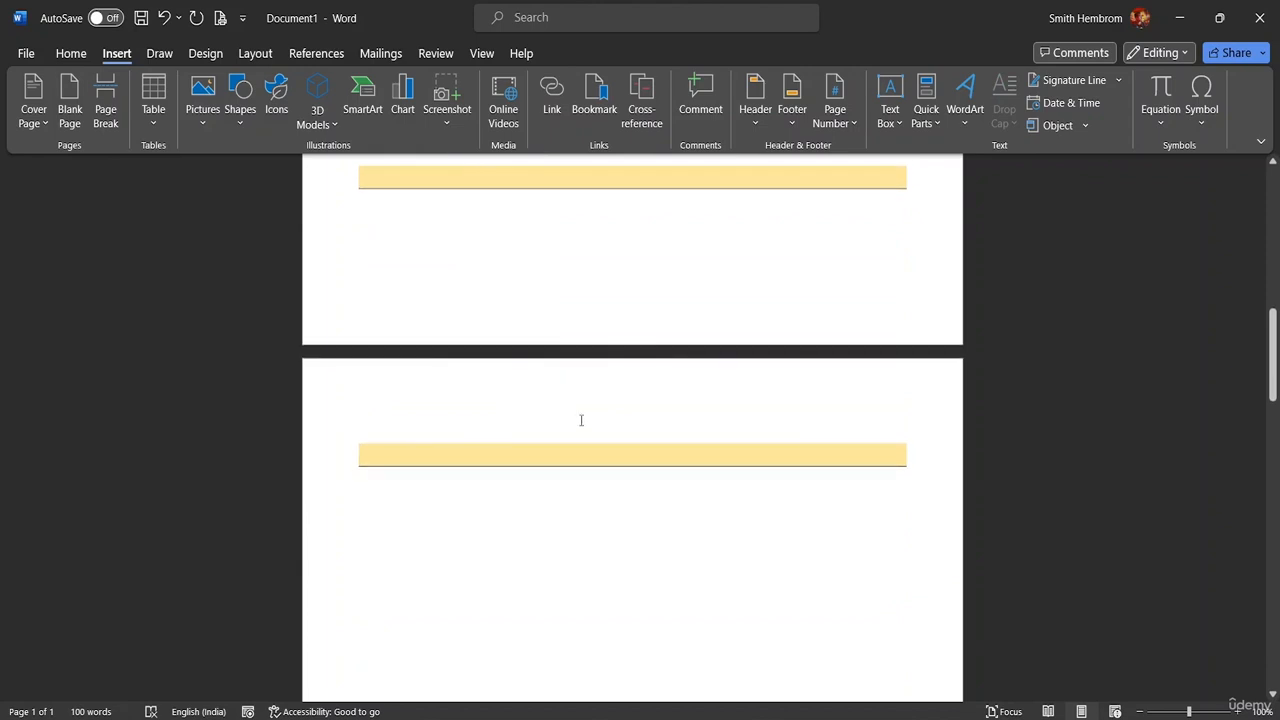
pyautogui.scroll(4, 625, 385)
pyautogui.scroll(2, 646, 377)
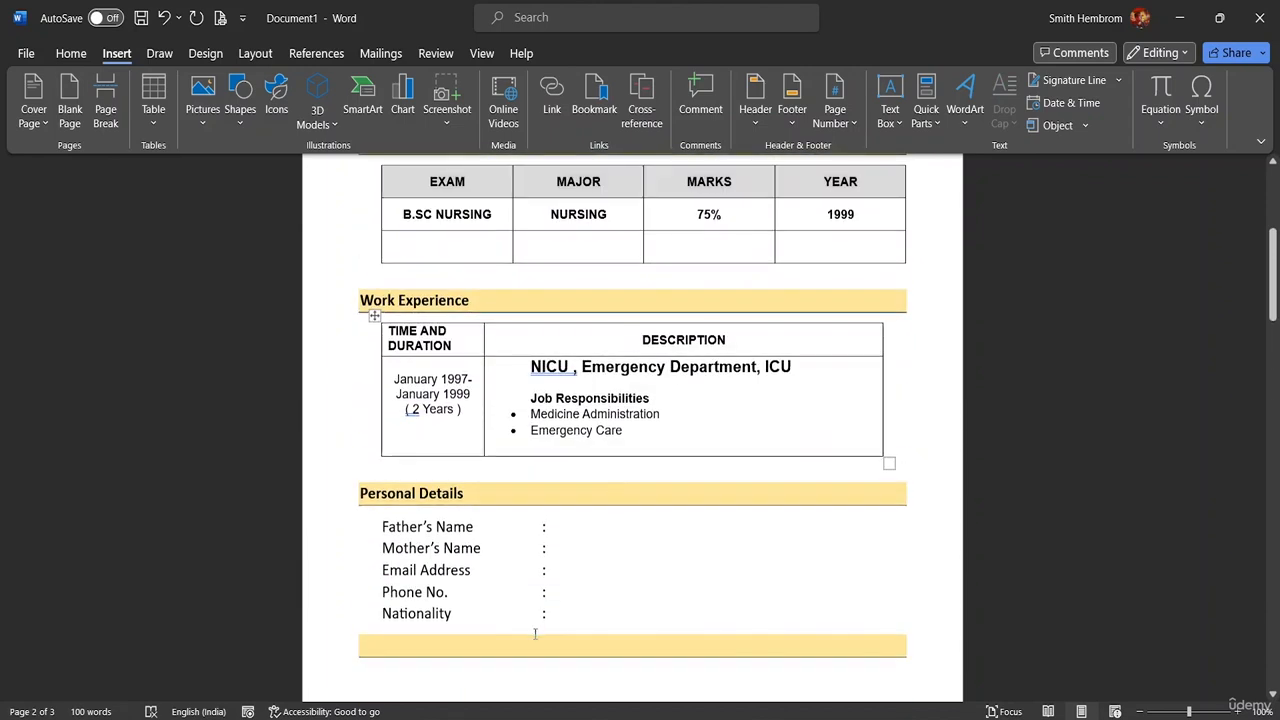
pyautogui.doubleClick(512, 656)
pyautogui.click(511, 650)
pyautogui.hotkey('ctrl', 'z')
pyautogui.hotkey('ctrl', 'z')
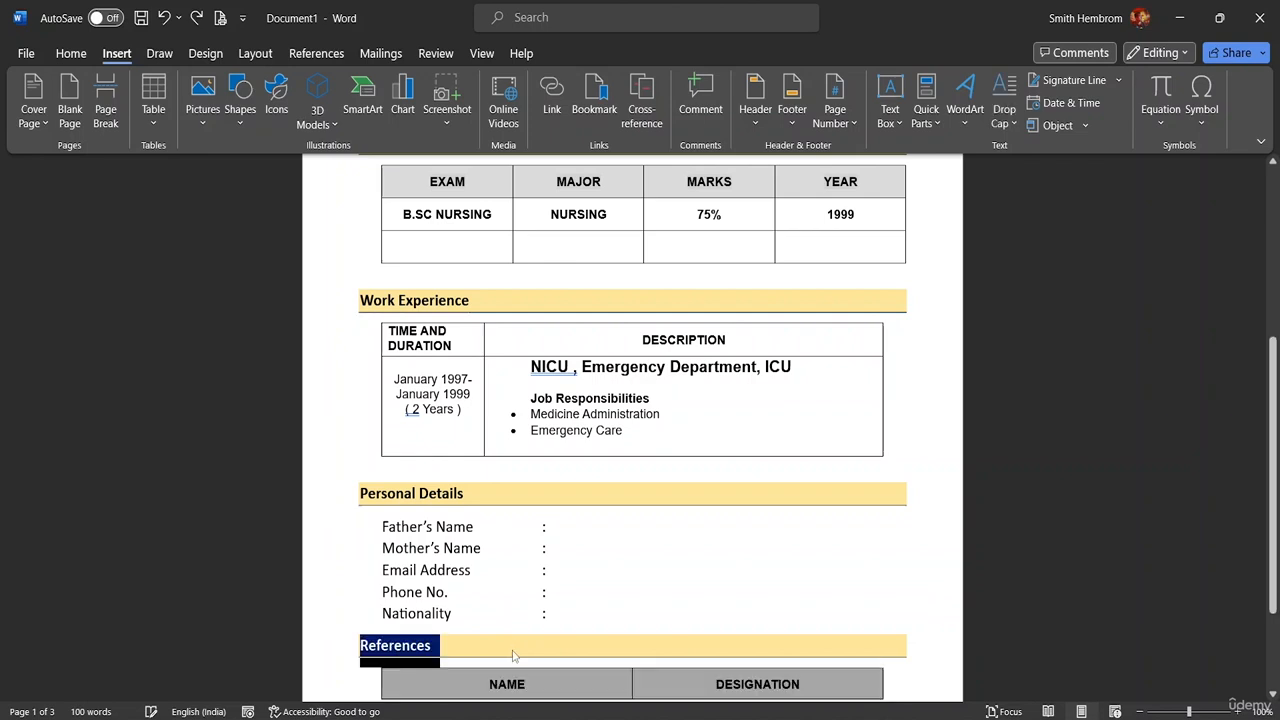
# Step: Insert a blank page directly after the References table, starting from the empty paragraph below it
pyautogui.scroll(-3, 600, 560)
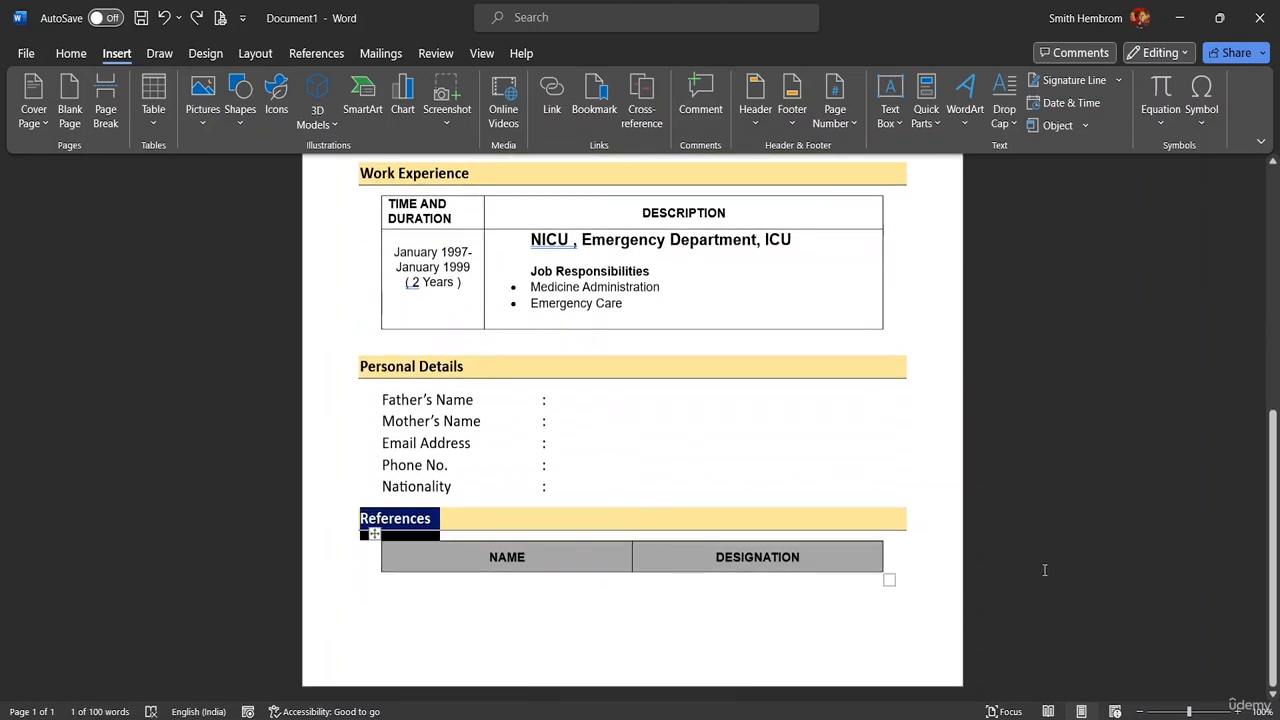
pyautogui.click(959, 602)
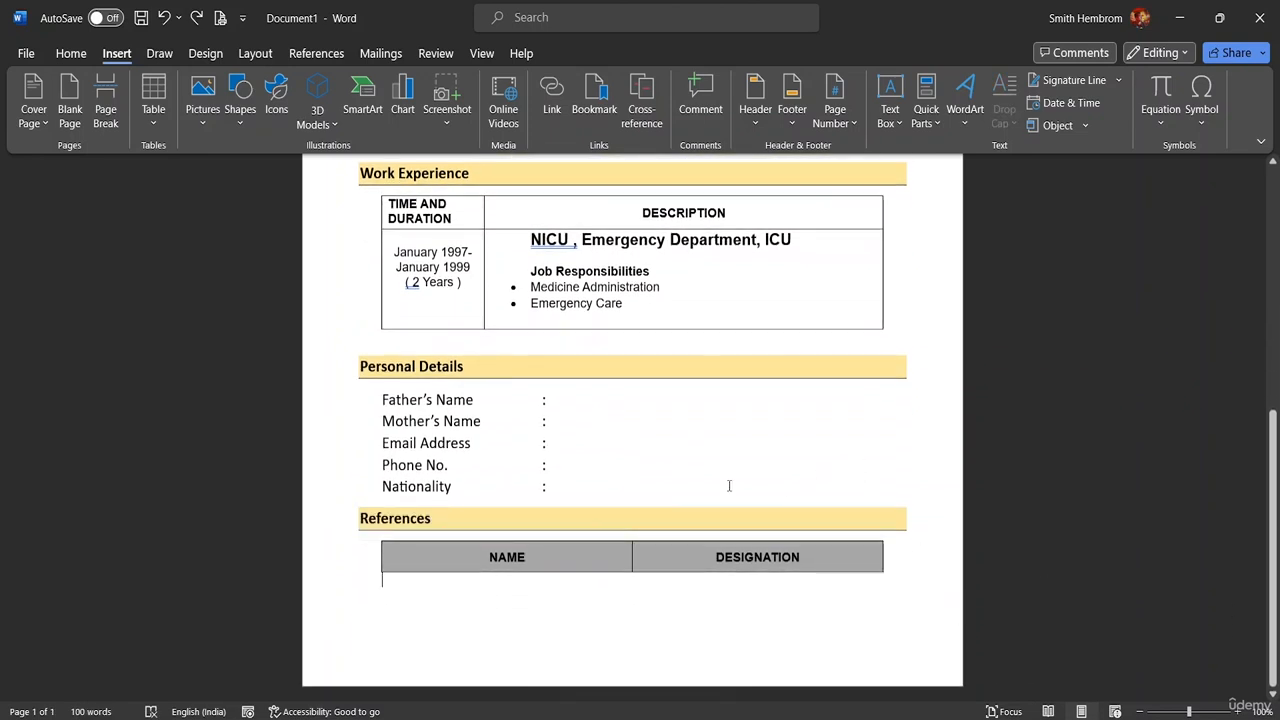
pyautogui.doubleClick(397, 617)
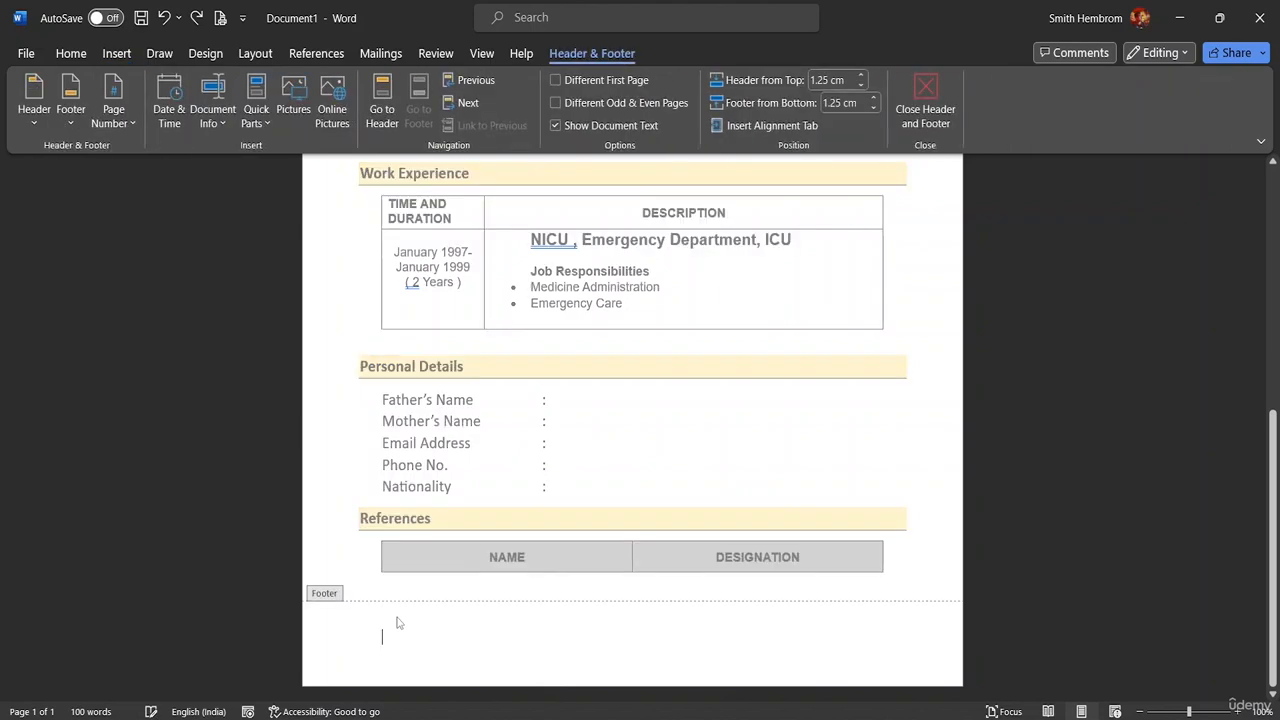
pyautogui.doubleClick(395, 605)
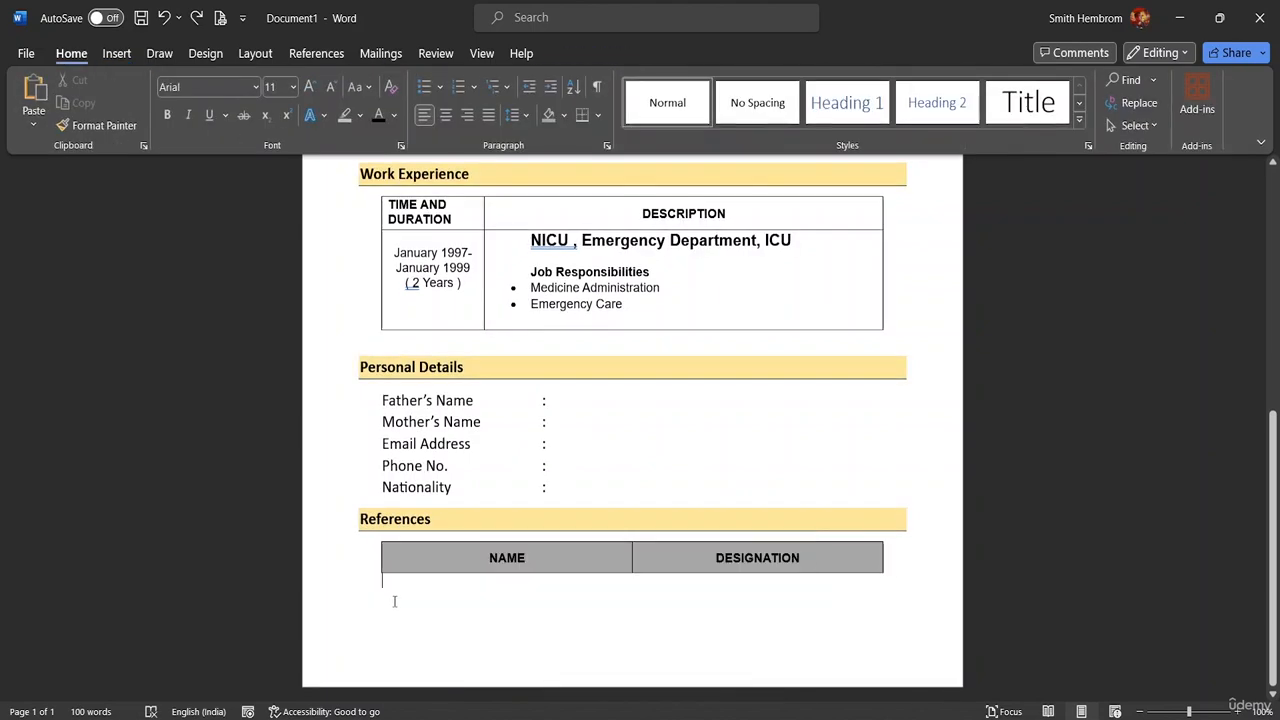
pyautogui.click(117, 53)
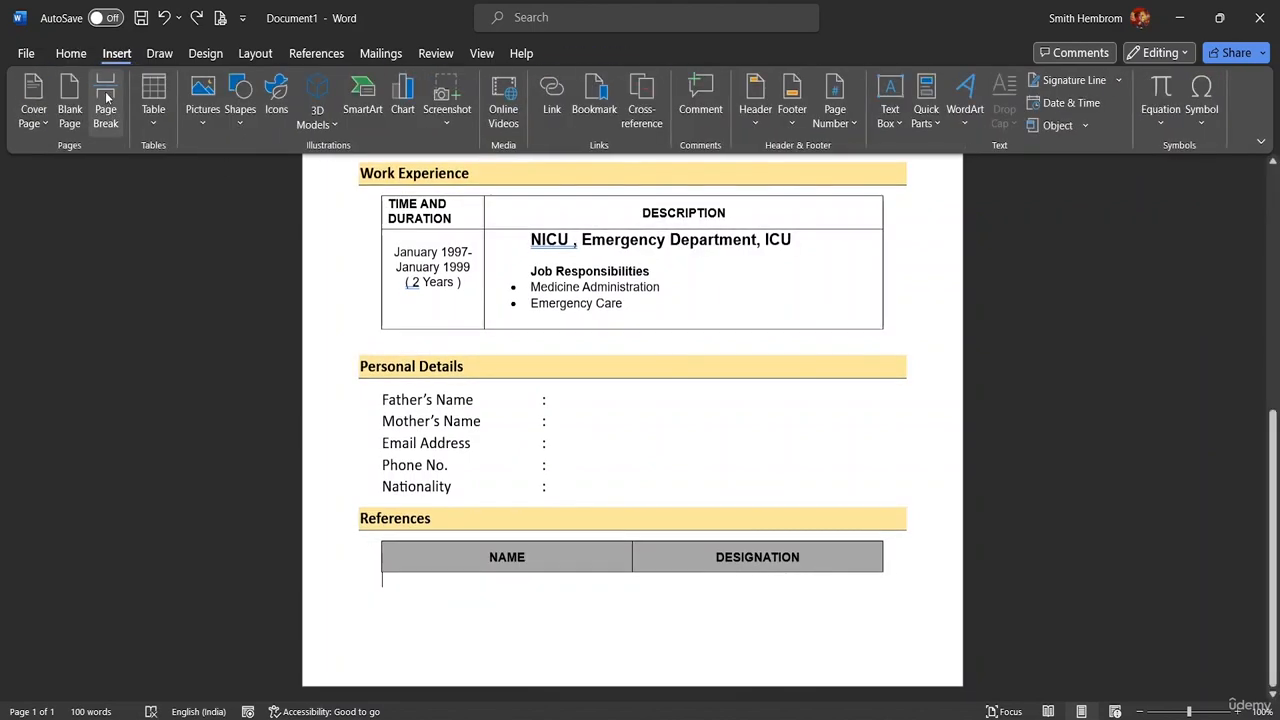
pyautogui.click(105, 110)
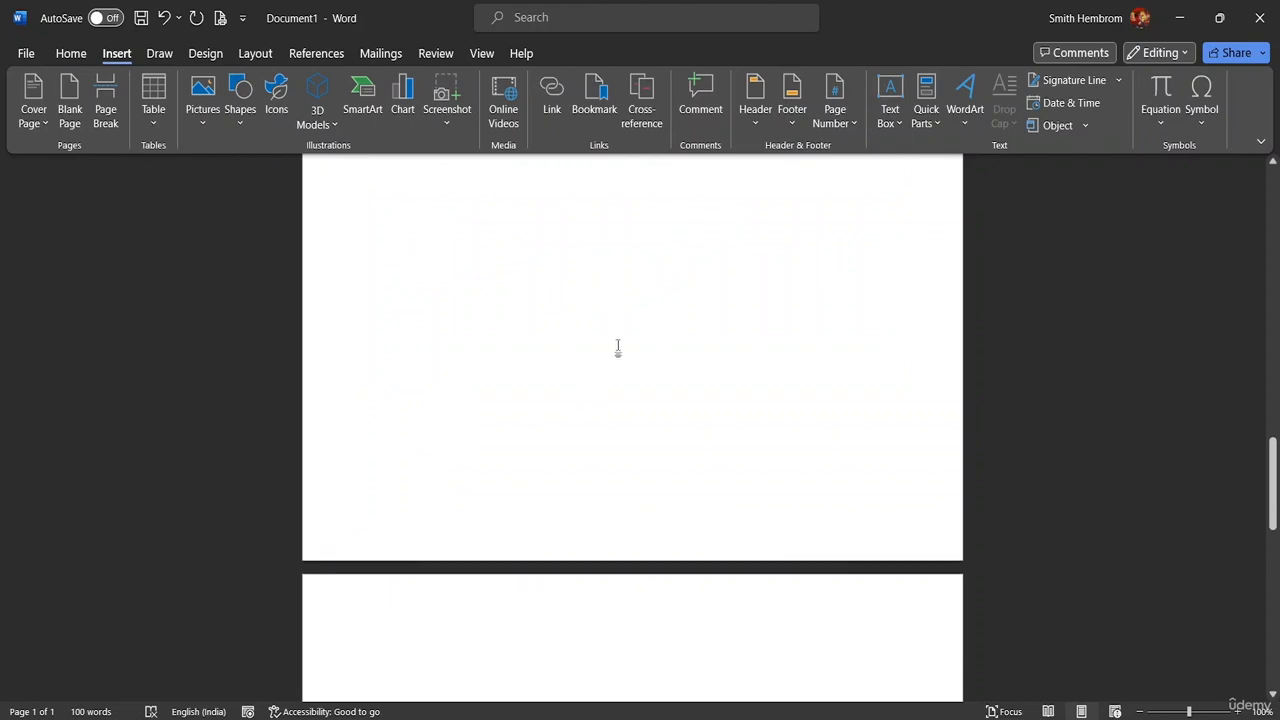
pyautogui.scroll(9, 823, 534)
pyautogui.scroll(5, 843, 486)
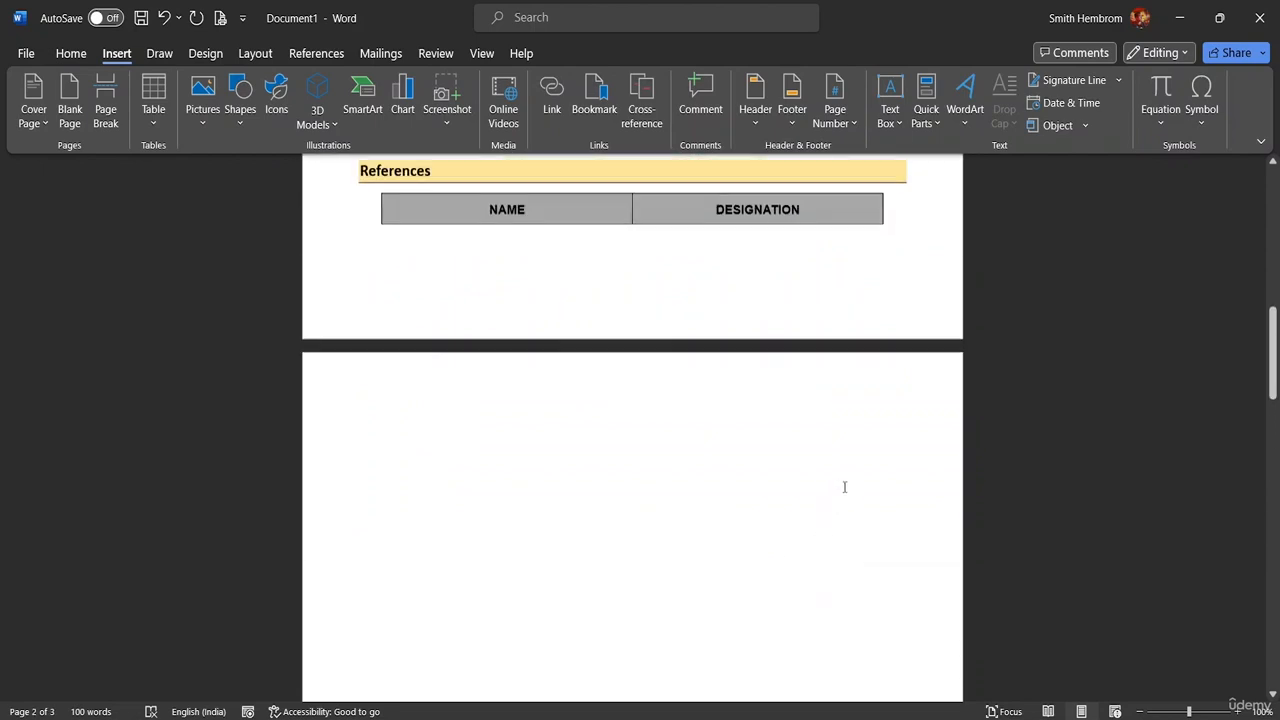
pyautogui.scroll(-6, 871, 471)
pyautogui.scroll(-7, 883, 483)
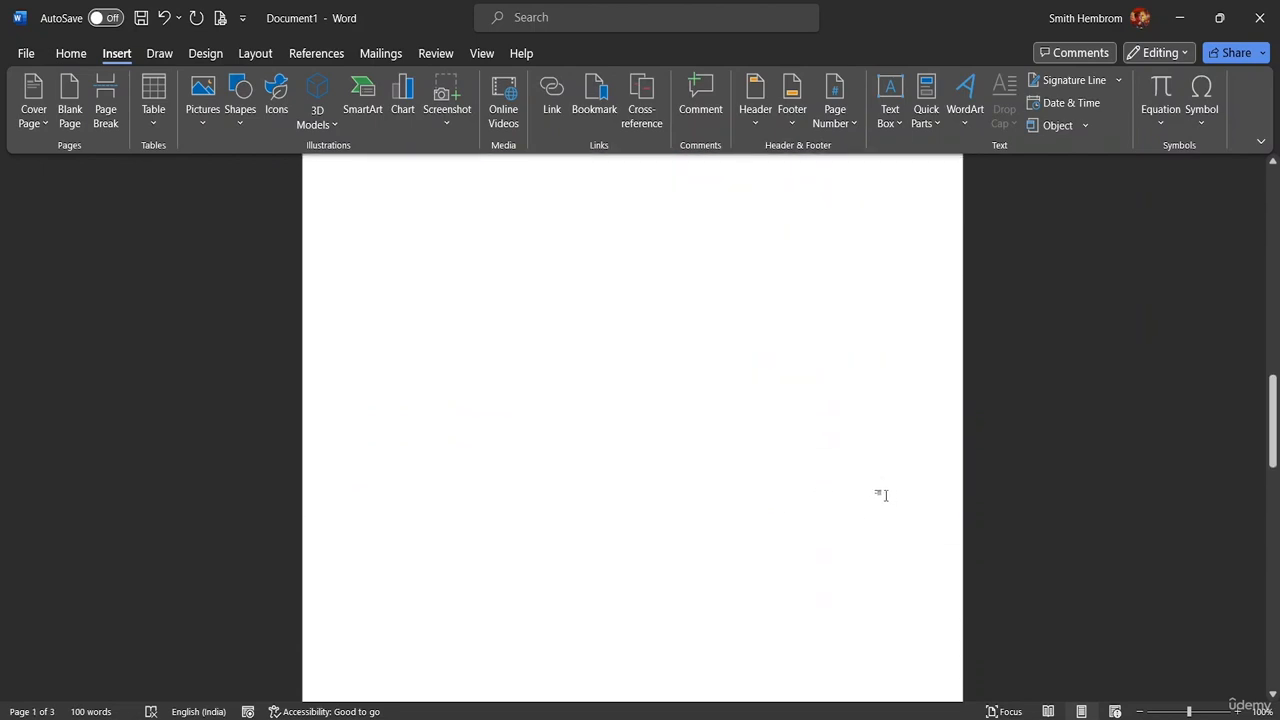
pyautogui.scroll(10, 940, 488)
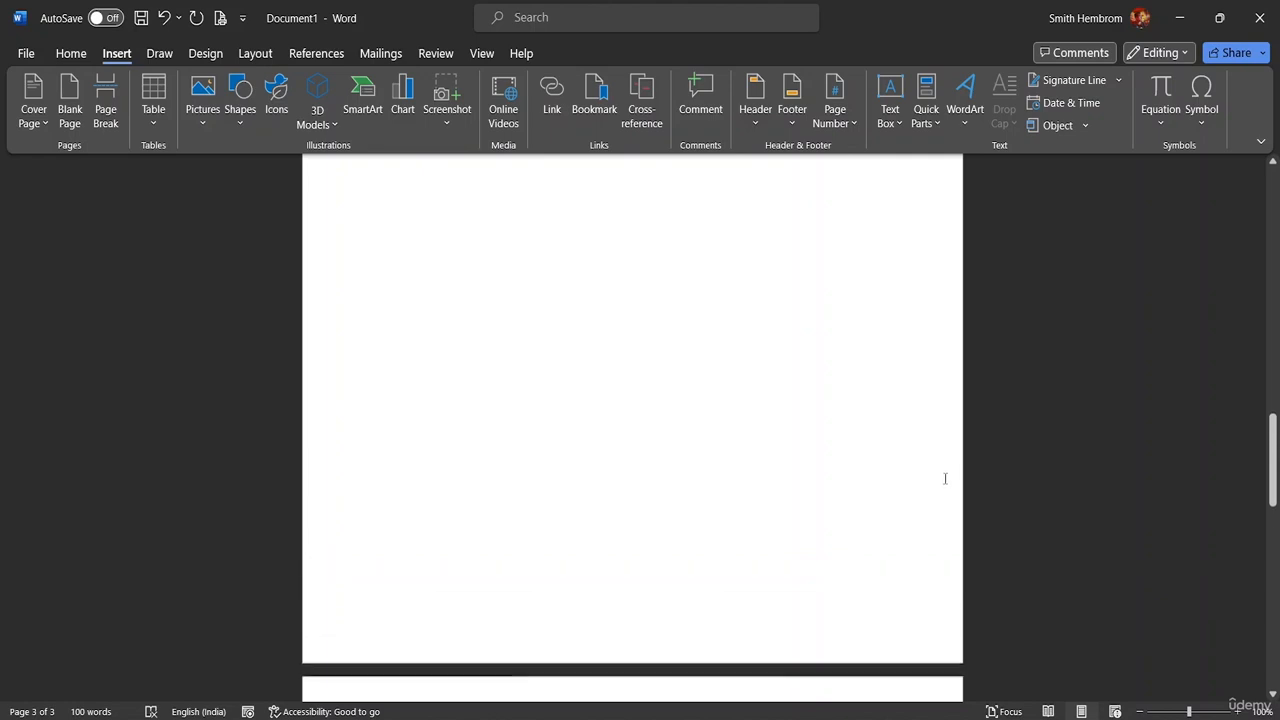
pyautogui.scroll(2, 931, 457)
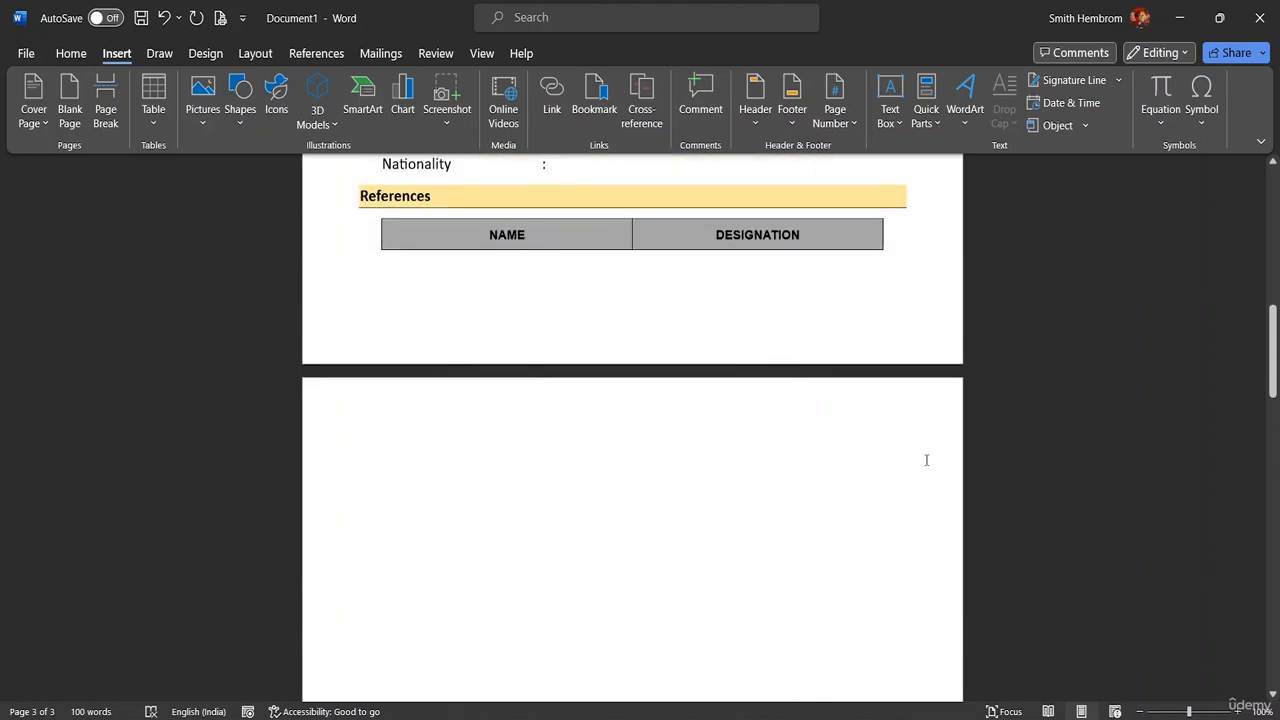
# Step: Copy the "References" heading with its formatting and paste it at the start of the second page
pyautogui.moveTo(423, 191); pyautogui.dragTo(380, 215)
pyautogui.hotkey('ctrl', 'c')
pyautogui.click(361, 195)
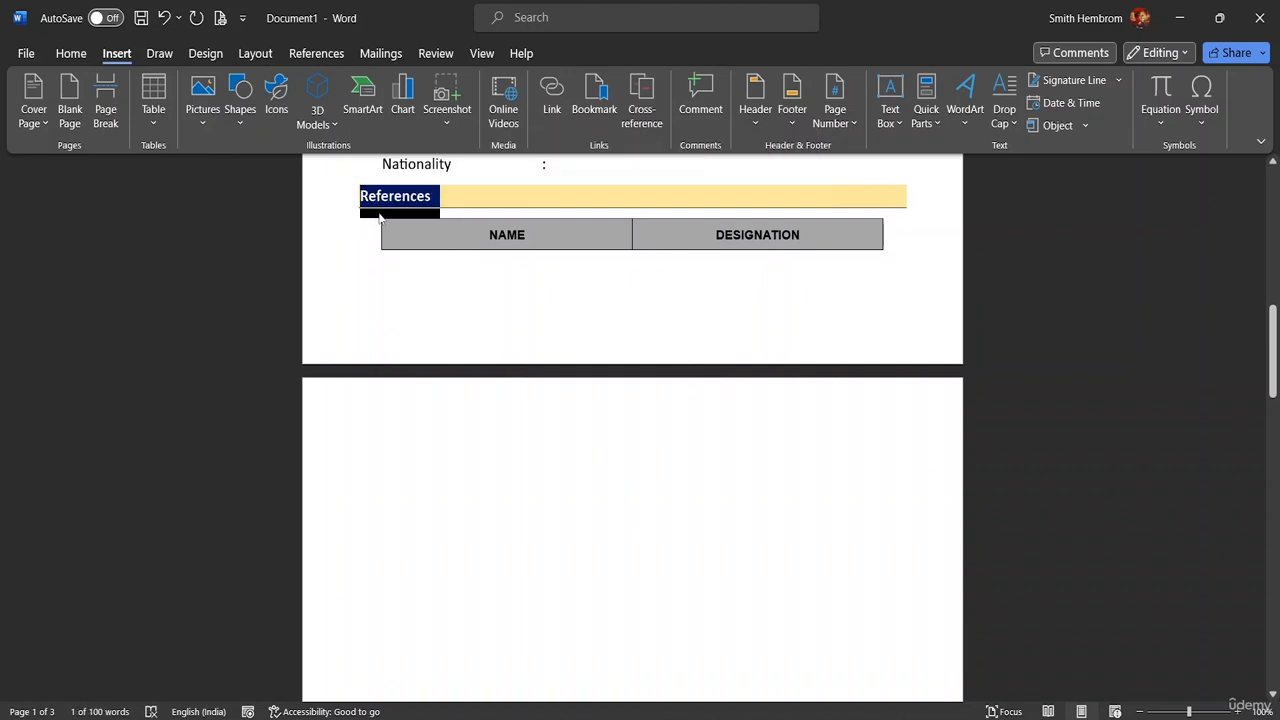
pyautogui.click(370, 446)
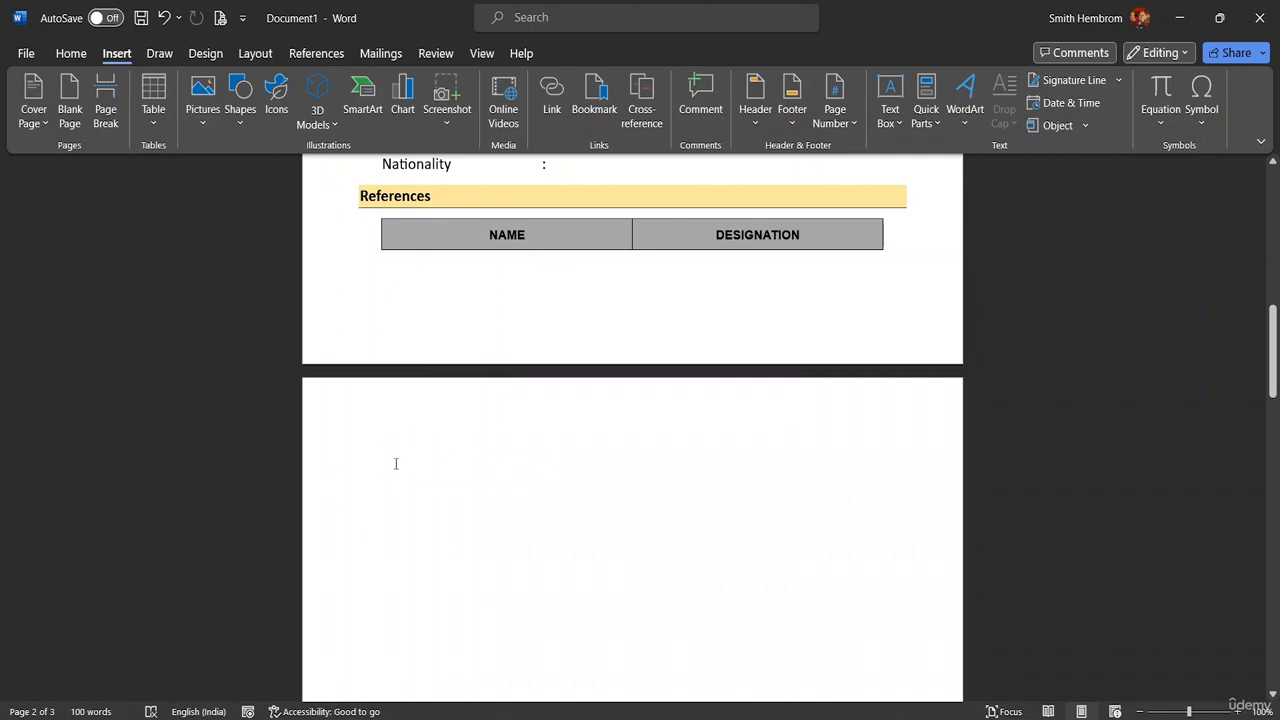
pyautogui.hotkey('ctrl', 'v')
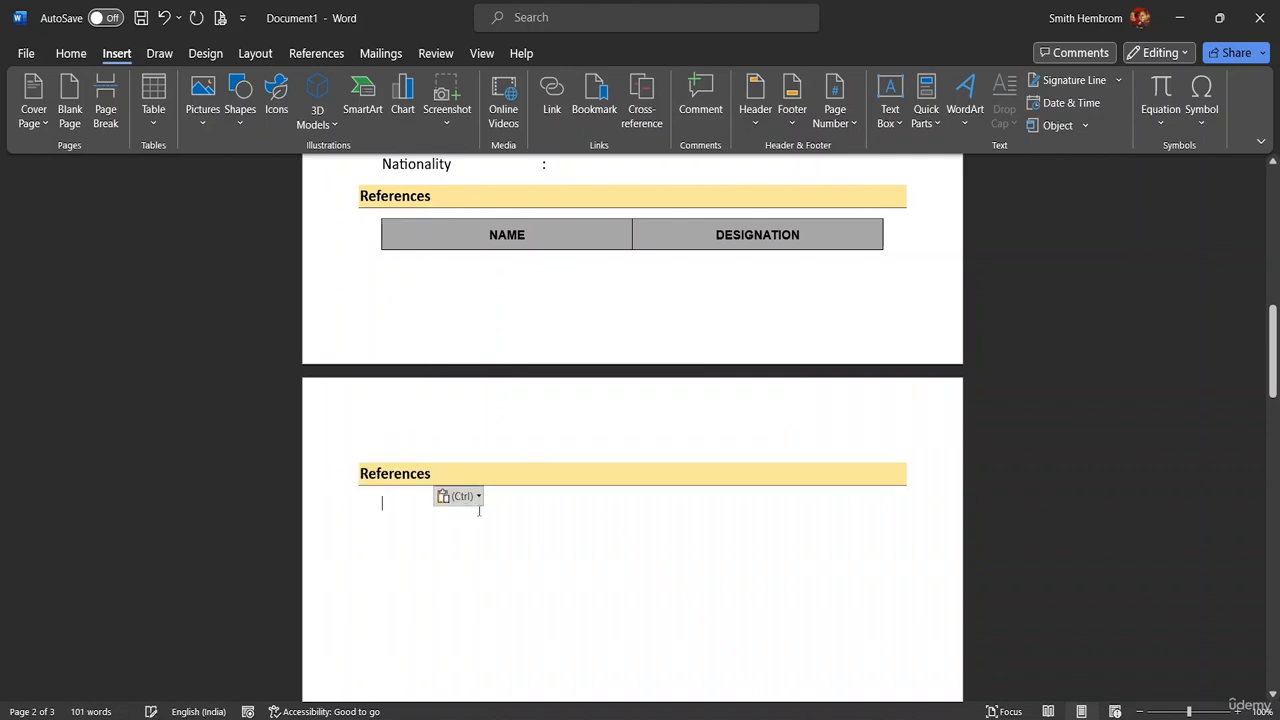
# Step: Replace the pasted heading's text on the second page with "Declaration" and place the cursor on the line below it
pyautogui.press('BackSpace')
pyautogui.press('BackSpace')
pyautogui.press('BackSpace')
pyautogui.press('BackSpace')
pyautogui.press('BackSpace')
pyautogui.press('BackSpace')
pyautogui.press('BackSpace')
pyautogui.press('BackSpace')
pyautogui.press('BackSpace')
pyautogui.press('BackSpace')
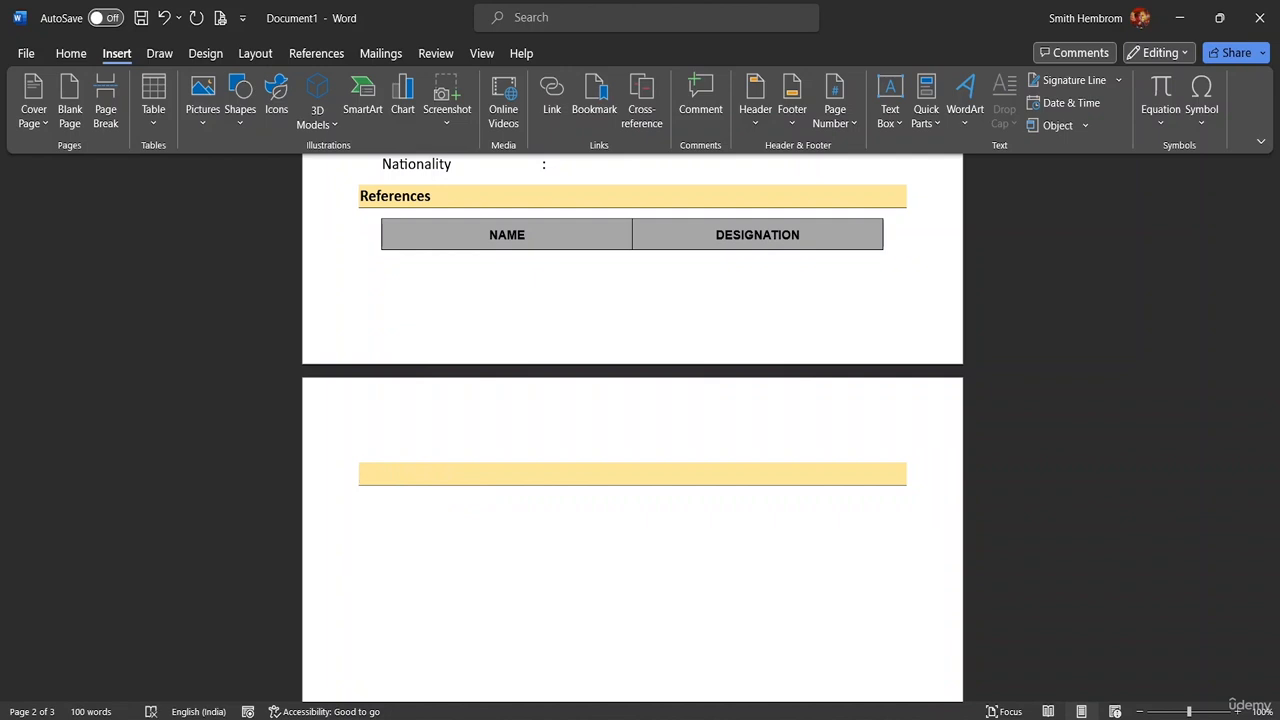
pyautogui.write('d')
pyautogui.press('BackSpace')
pyautogui.write('d')
pyautogui.press('BackSpace')
pyautogui.write('Declaration')
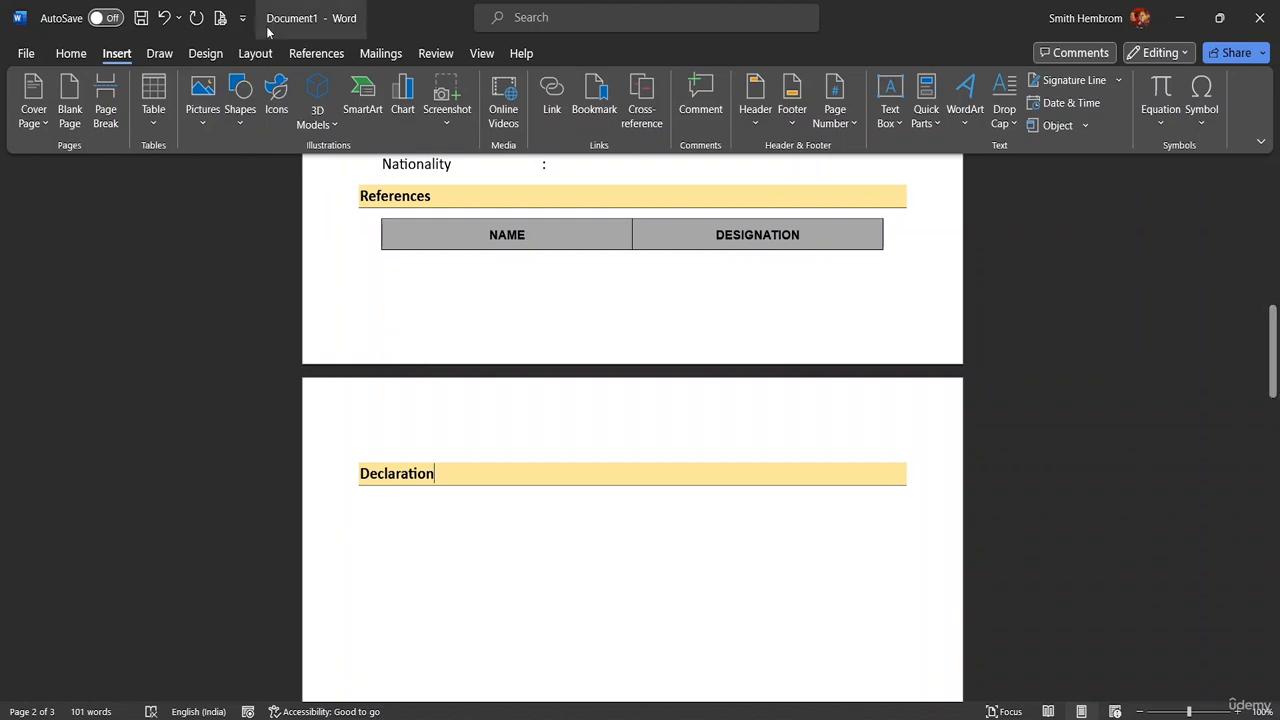
pyautogui.click(381, 507)
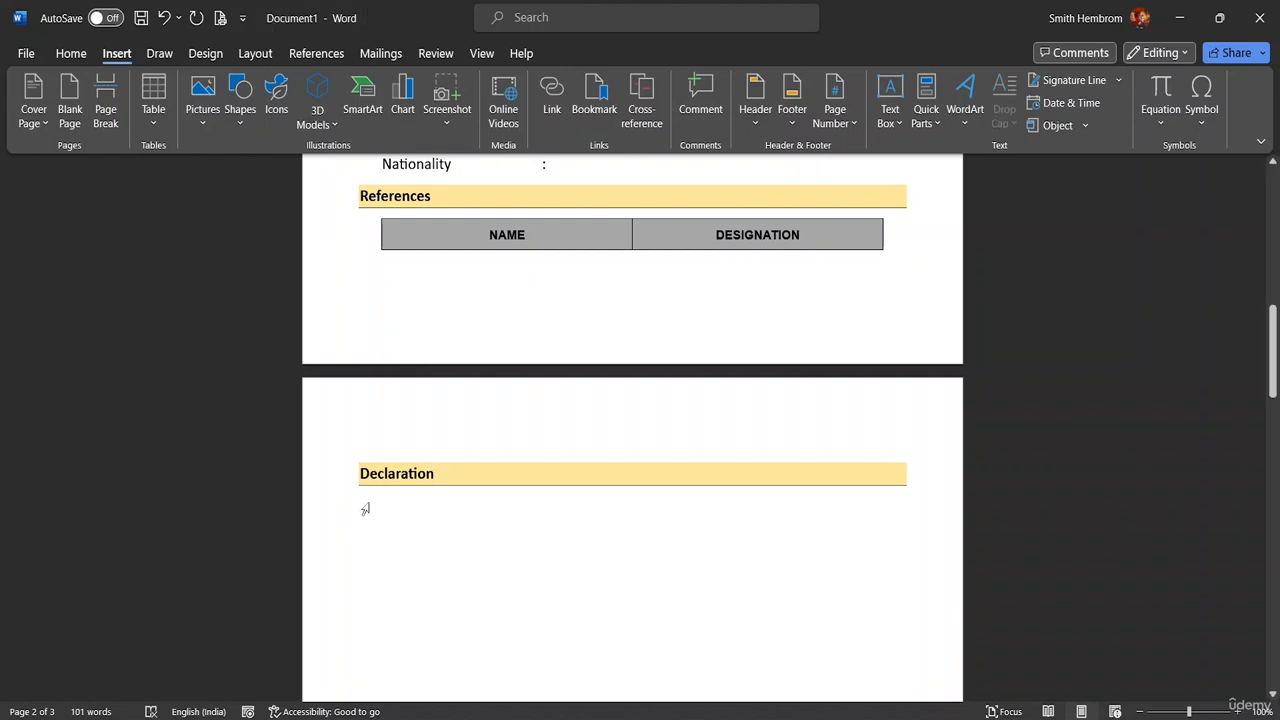
# Step: Enter "All the documents and information provided in the resume is true to my knowledge." below the Declaration heading
pyautogui.write('All the ')
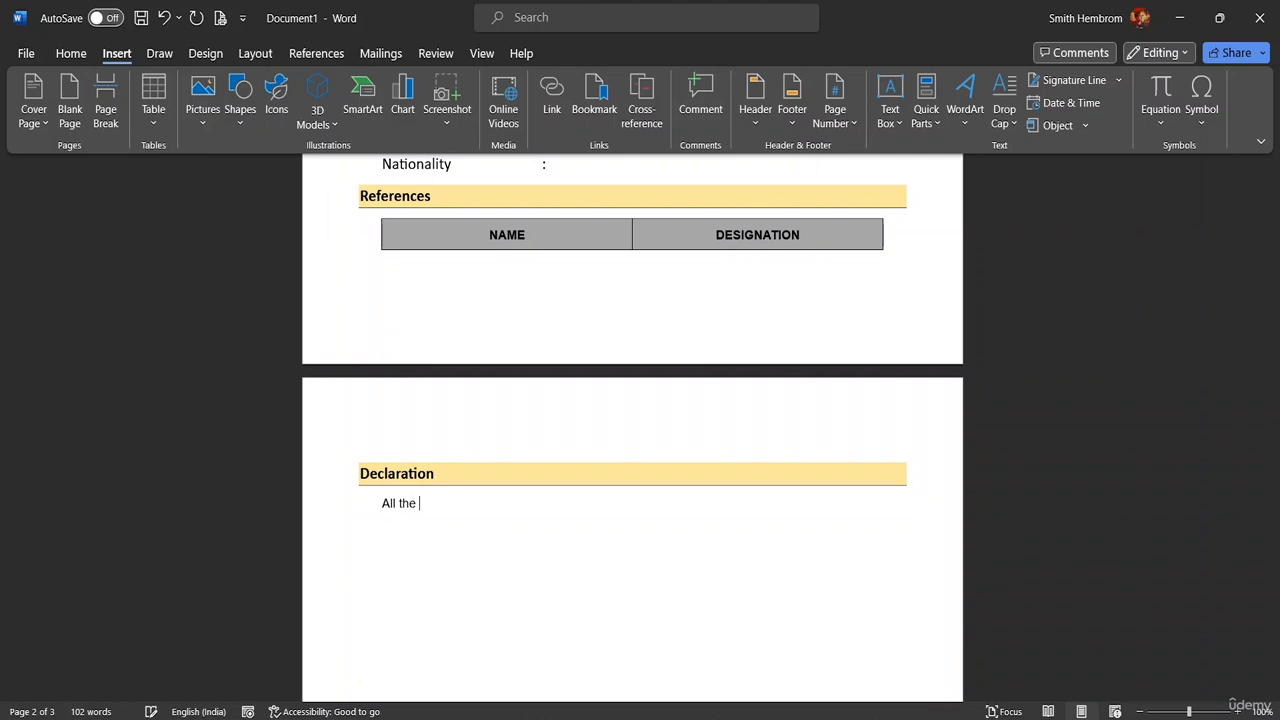
pyautogui.write('documents and information')
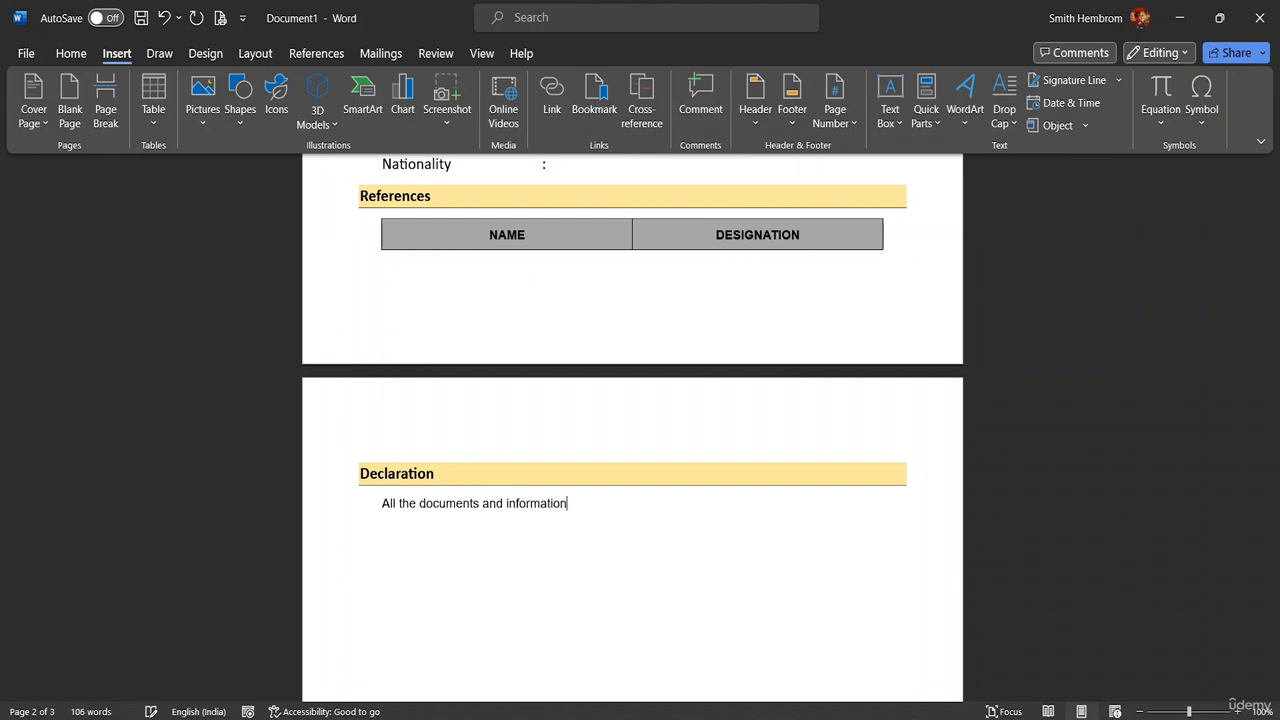
pyautogui.write(' providew')
pyautogui.press('BackSpace')
pyautogui.write('d in the resume is')
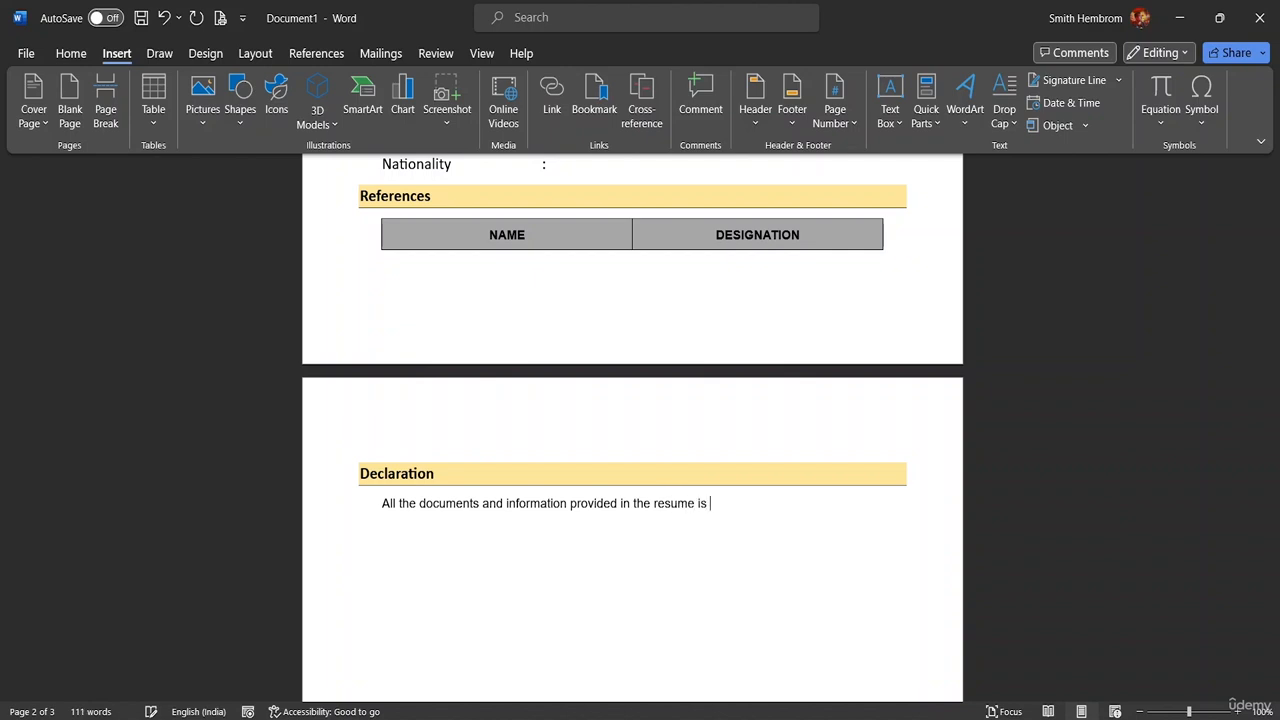
pyautogui.write(' true to my knowledge')
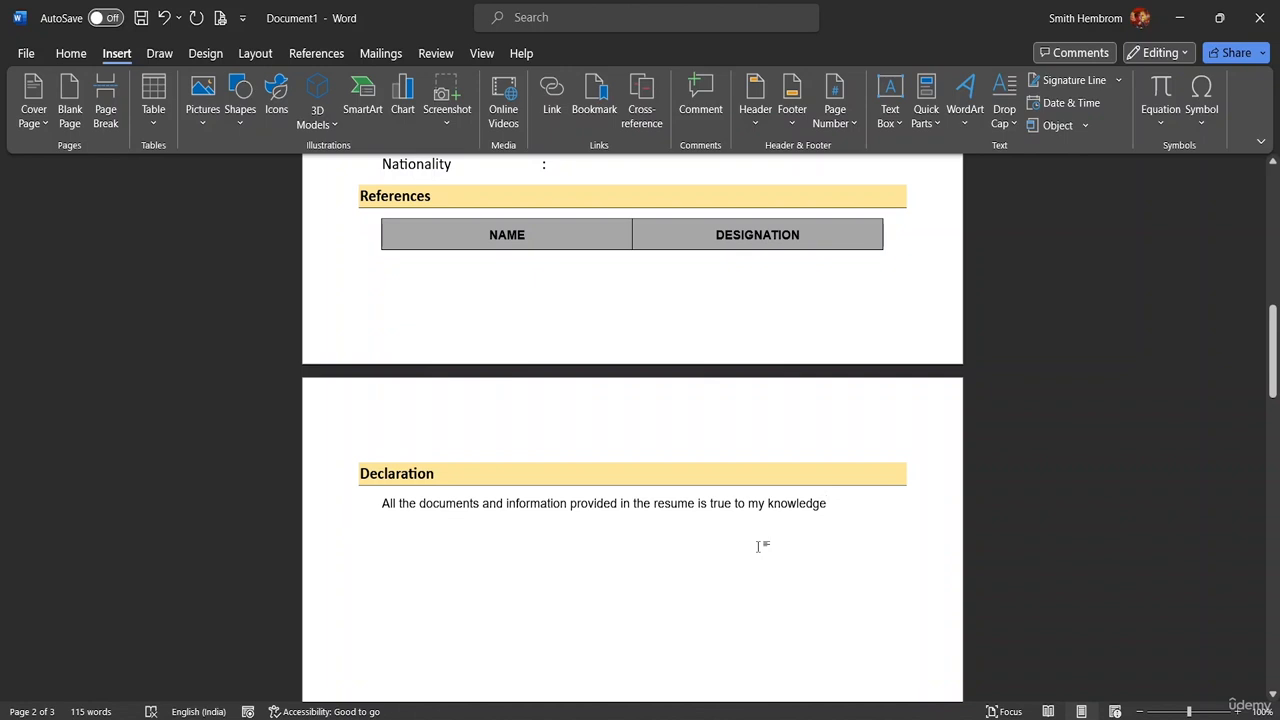
pyautogui.write('.')
# Step: Add a "DATE:" label below the declaration sentence, leaving three blank lines between them
pyautogui.scroll(-2, 610, 540)
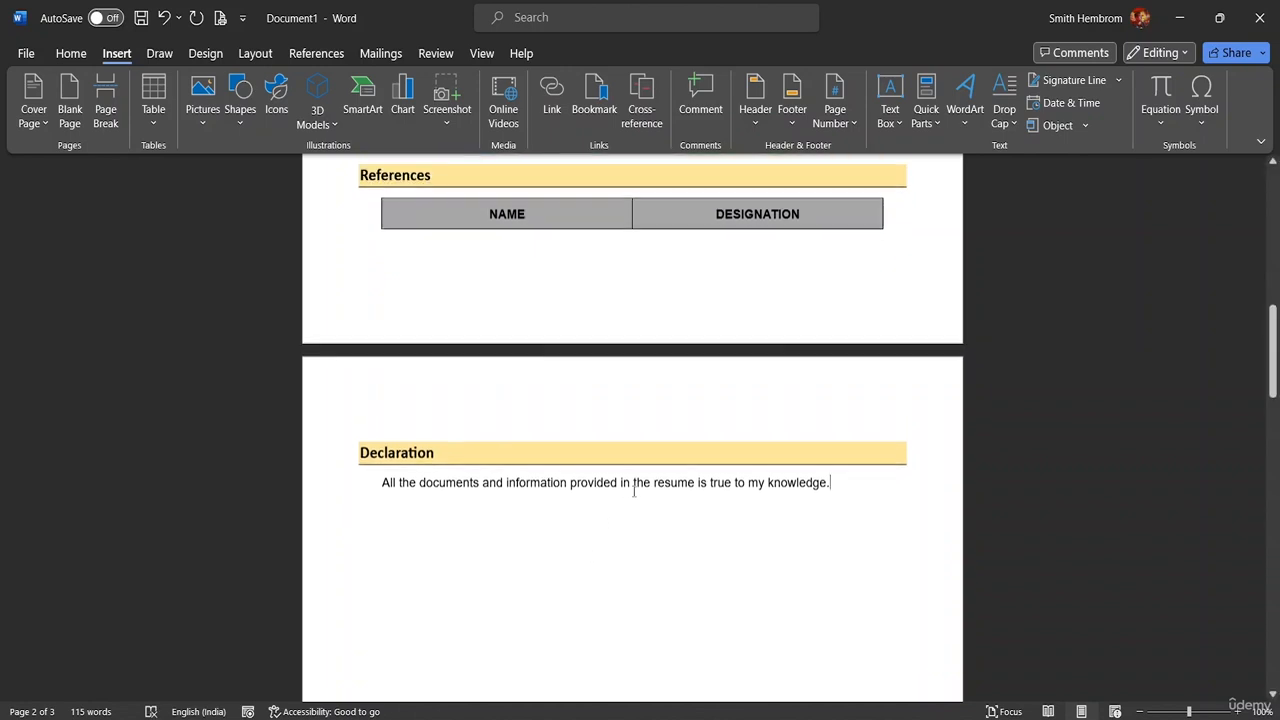
pyautogui.scroll(-2, 634, 490)
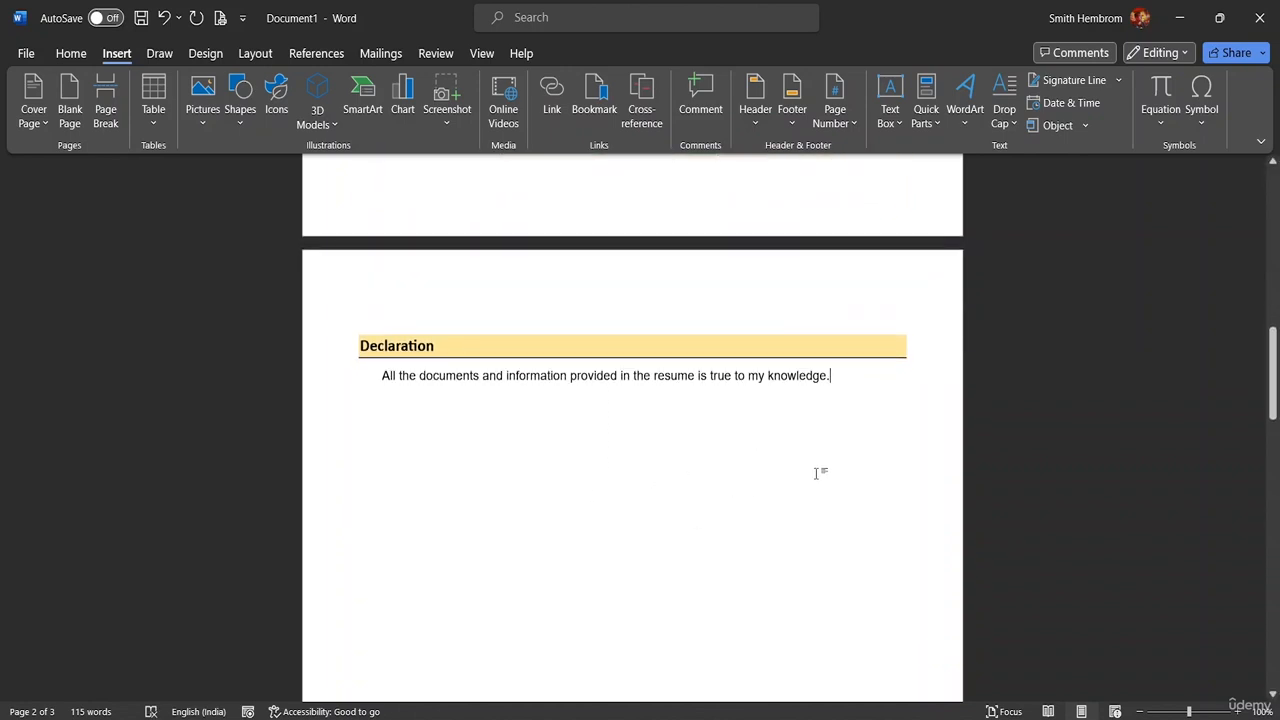
pyautogui.click(764, 470)
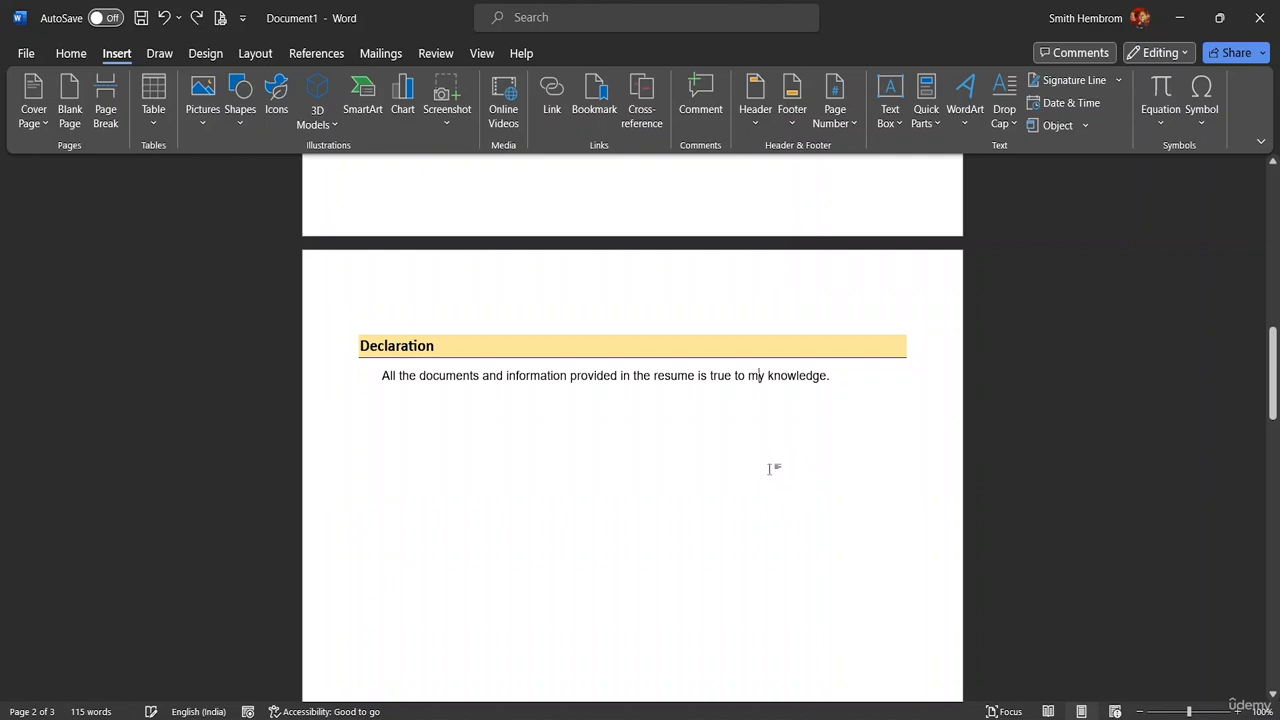
pyautogui.click(840, 372)
pyautogui.press('Return')
pyautogui.press('Return')
pyautogui.press('Return')
pyautogui.press('Return')
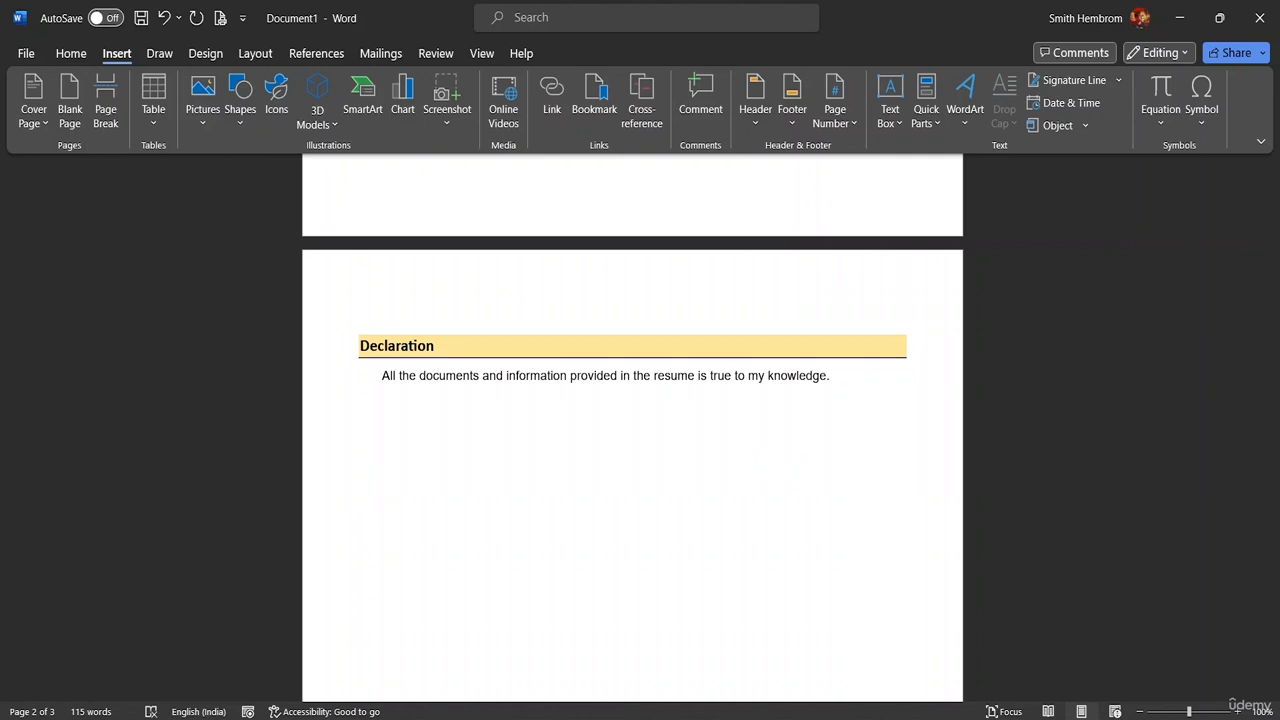
pyautogui.write('DA')
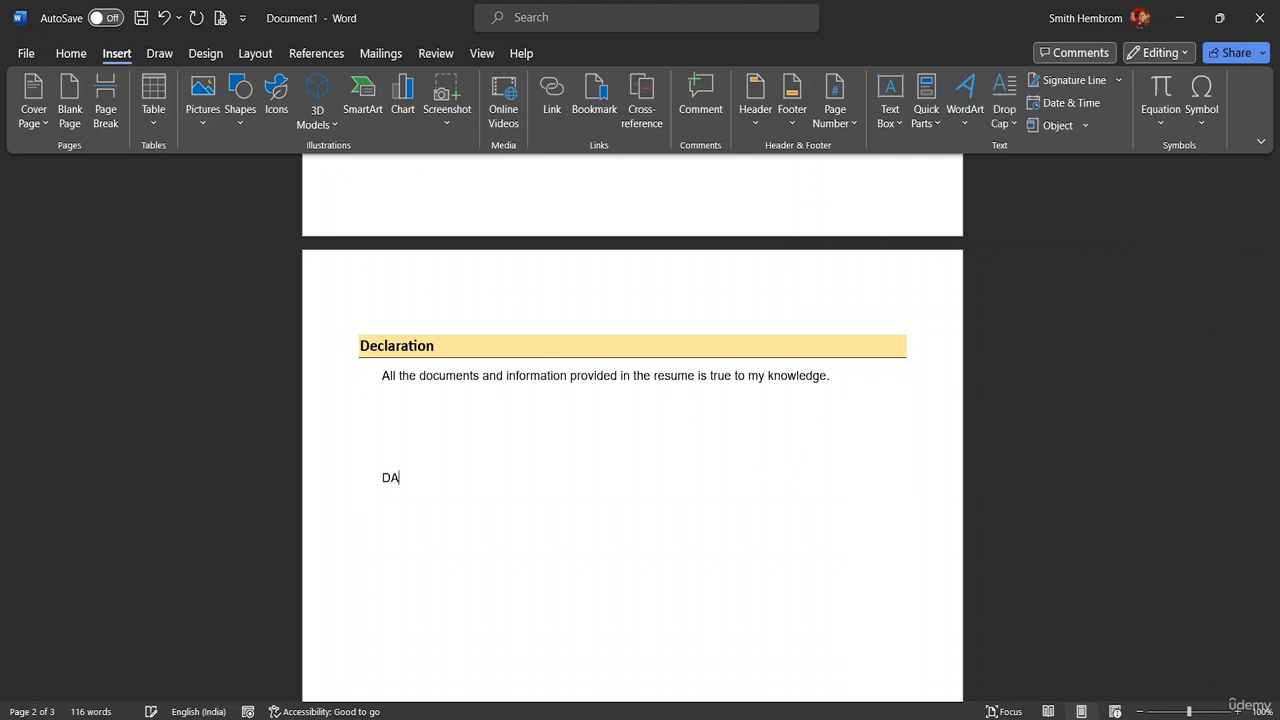
pyautogui.write('TE:')
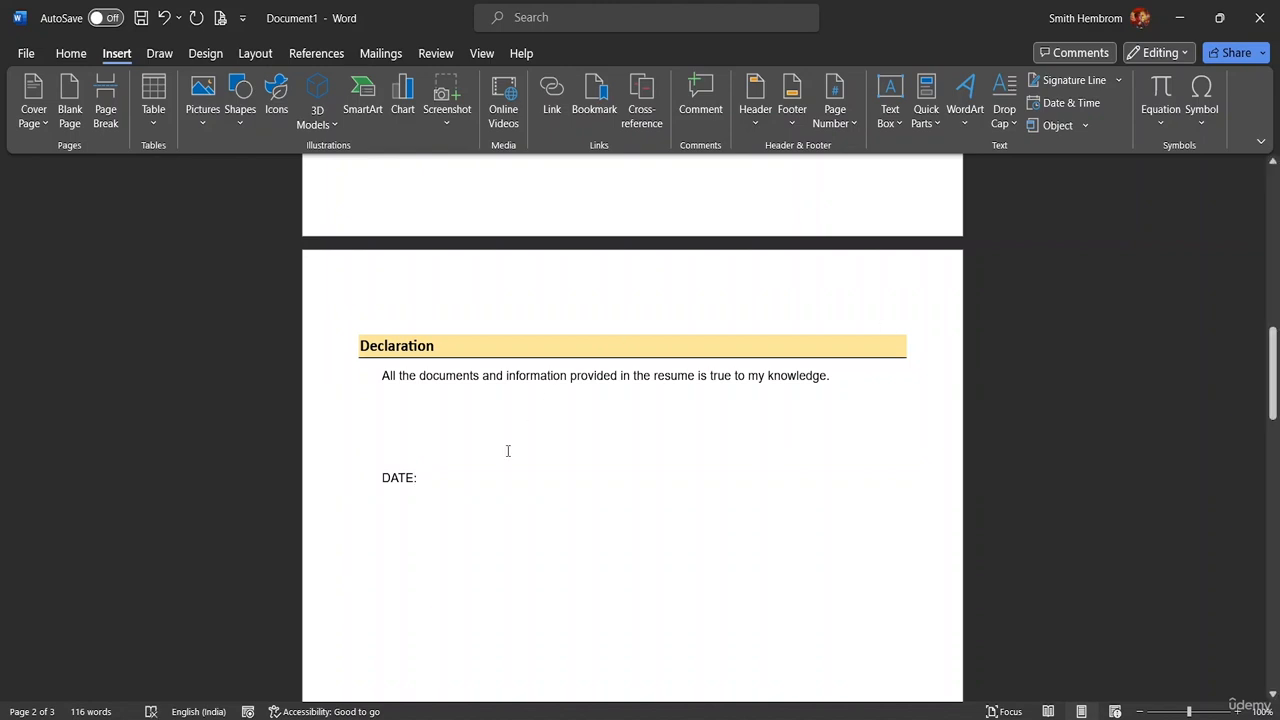
# Step: Remove one blank line above the "DATE:" label
pyautogui.click(380, 477)
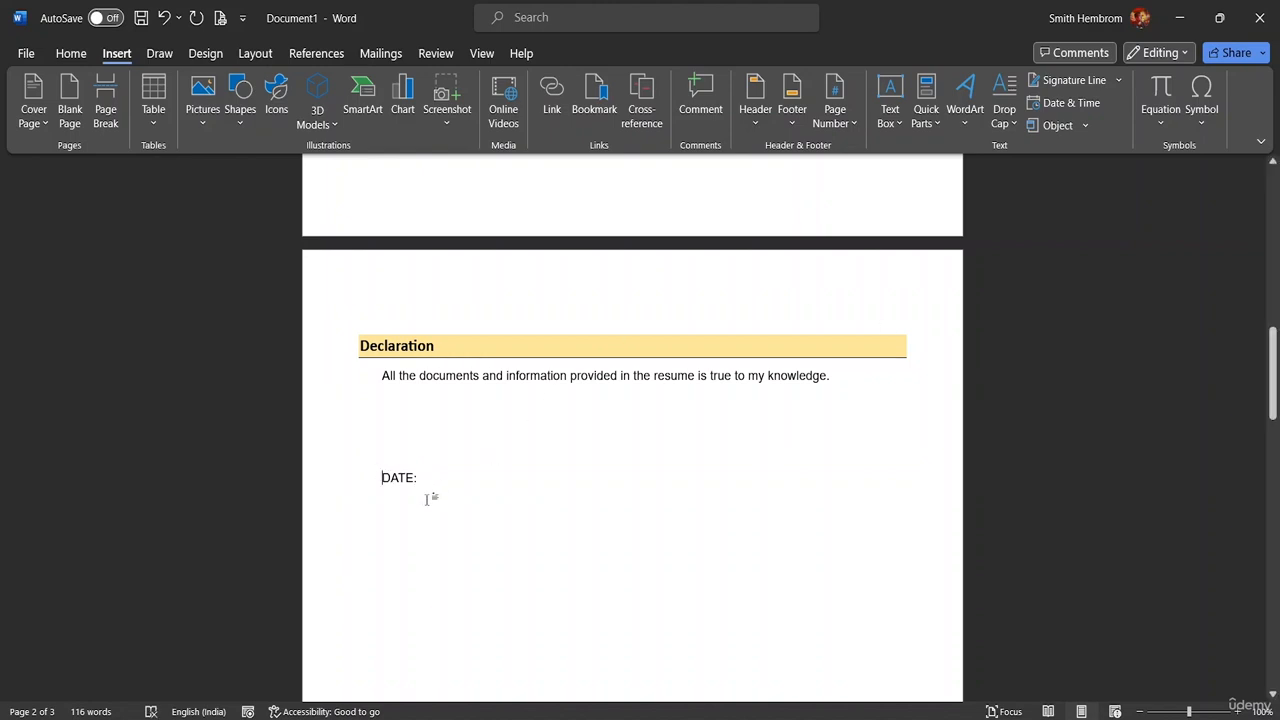
pyautogui.press('BackSpace')
pyautogui.click(752, 453)
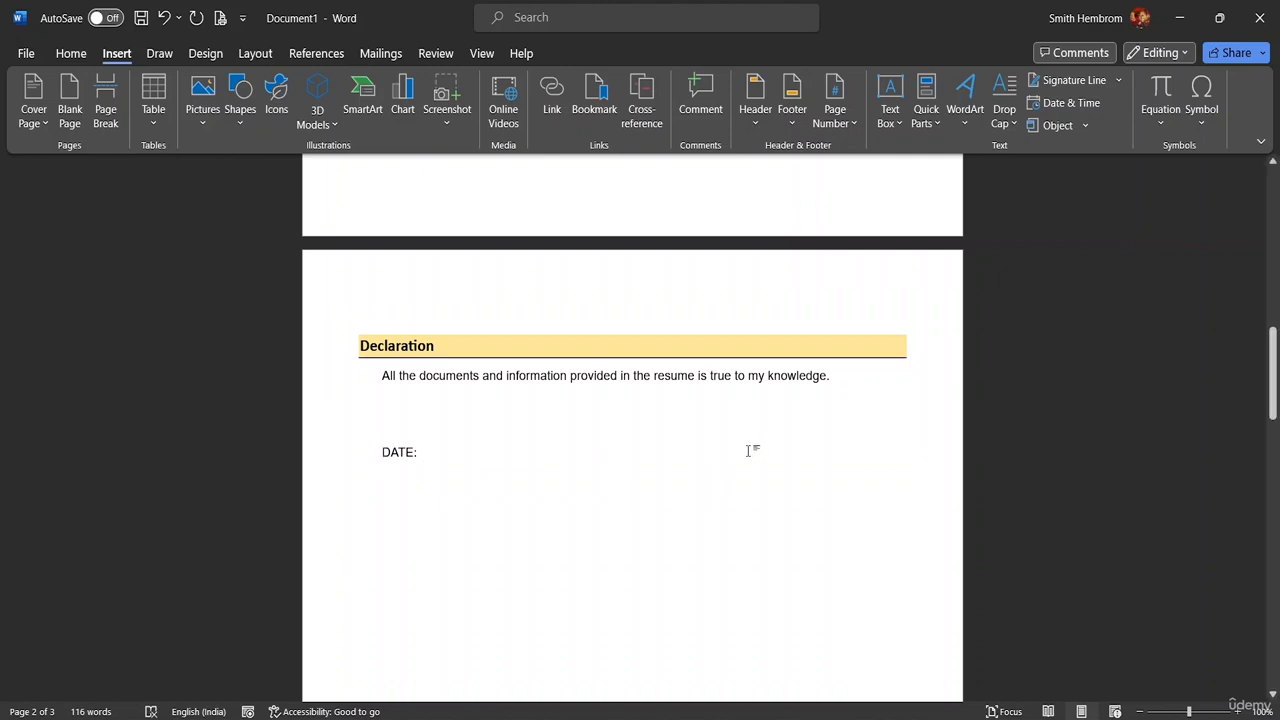
# Step: Try right alignment on the "DATE:" line and restore its left alignment
pyautogui.scroll(-7, 753, 450)
pyautogui.scroll(5, 760, 430)
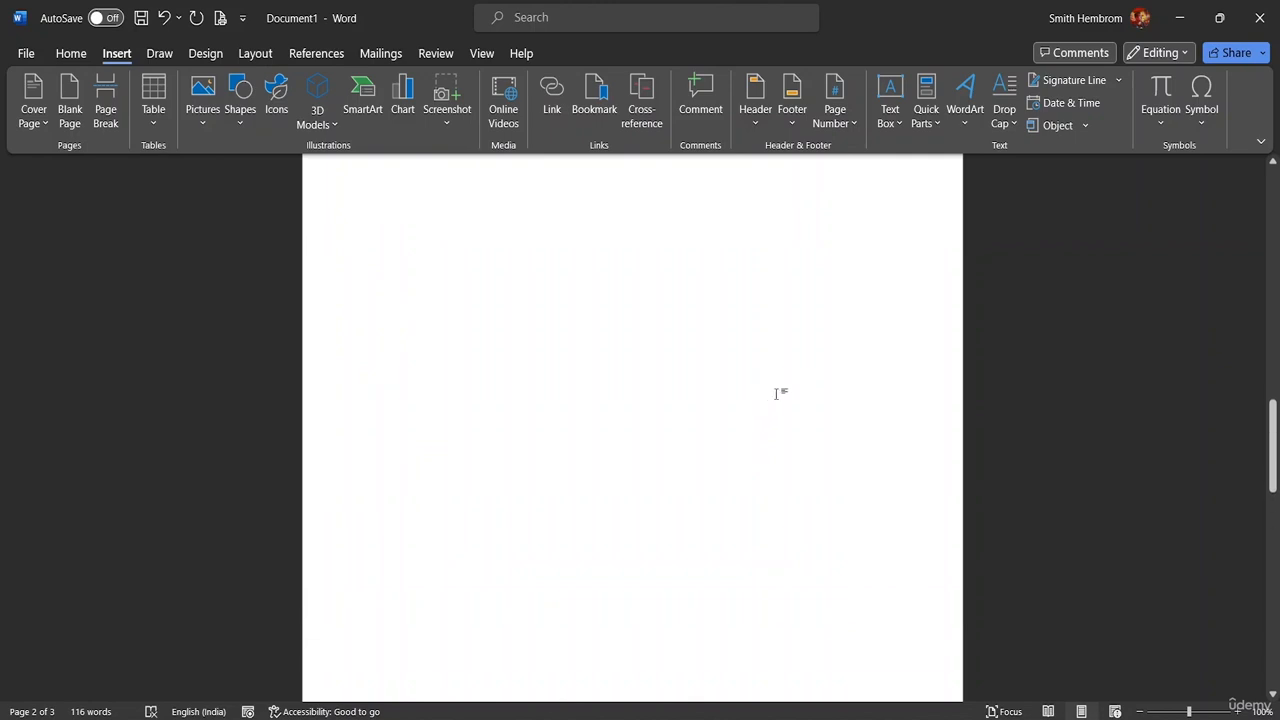
pyautogui.scroll(3, 768, 398)
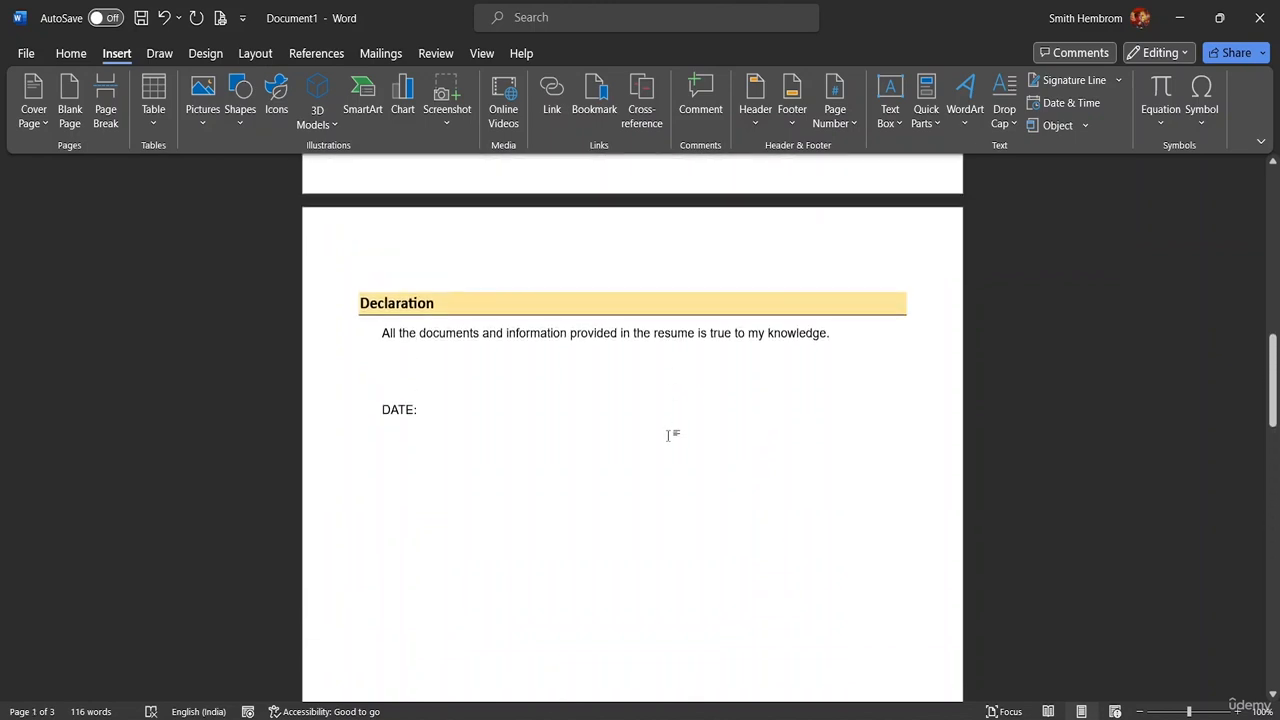
pyautogui.click(663, 397)
pyautogui.click(612, 409)
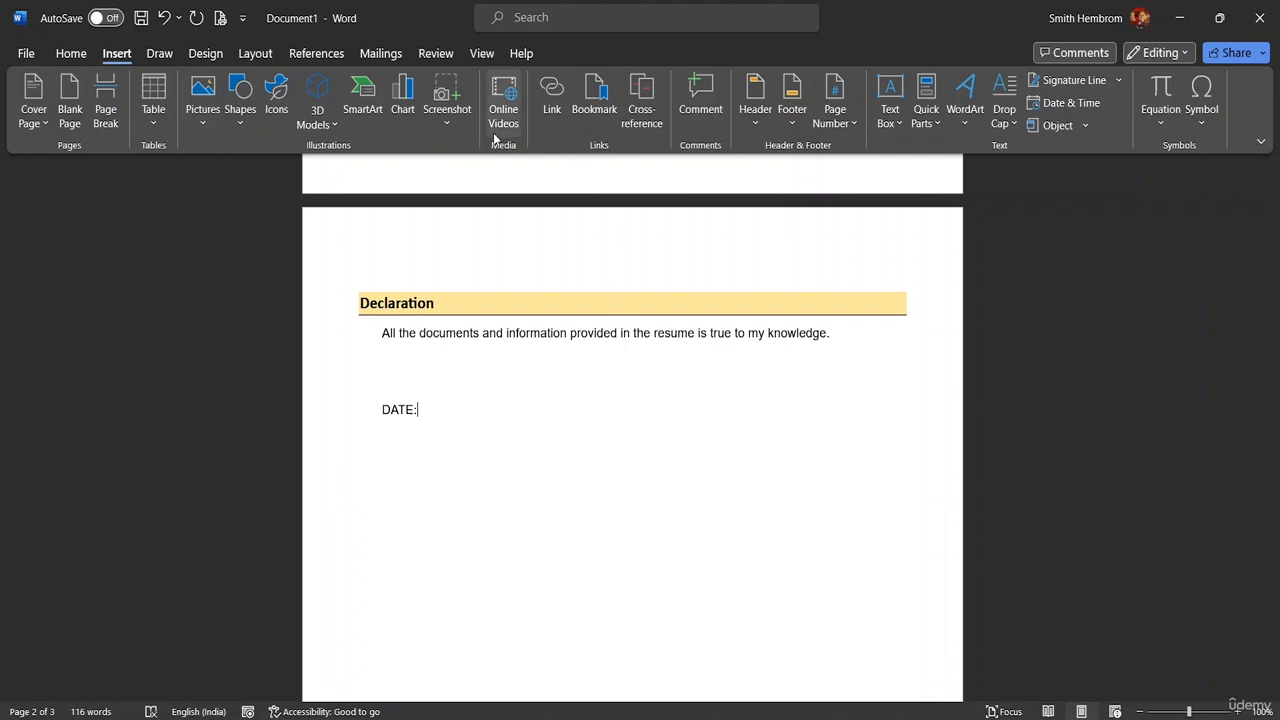
pyautogui.click(72, 56)
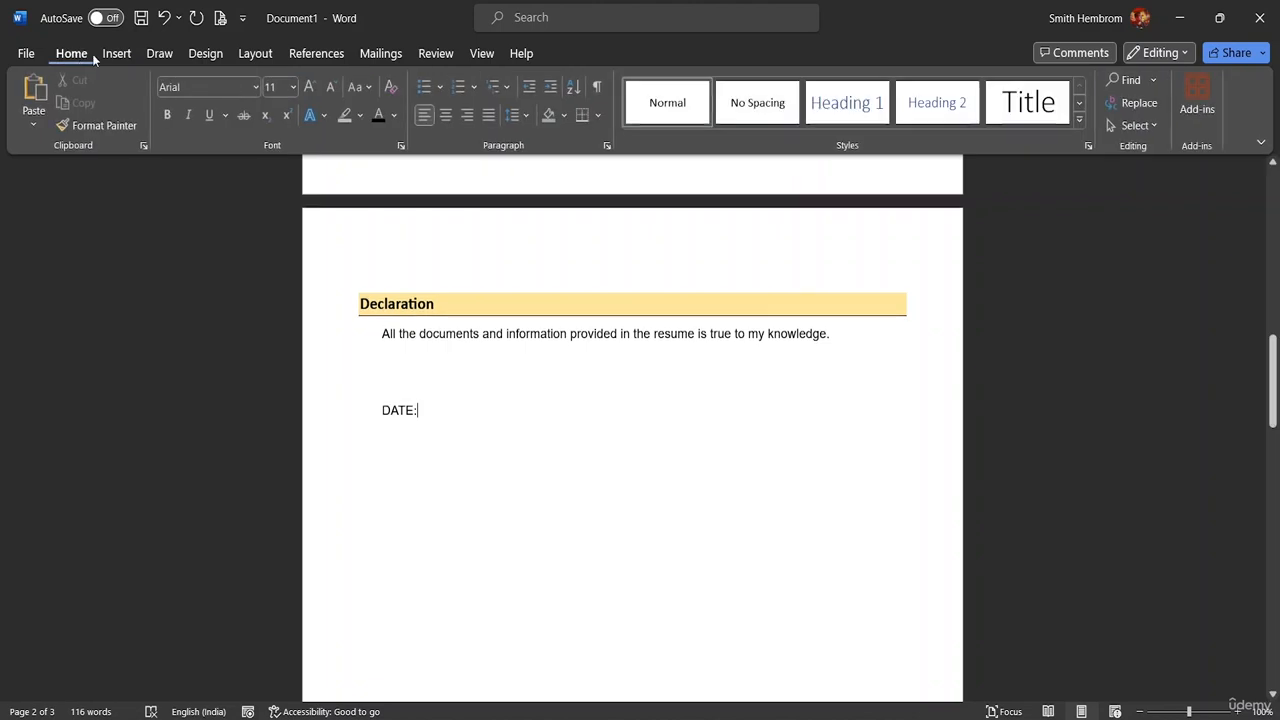
pyautogui.click(470, 117)
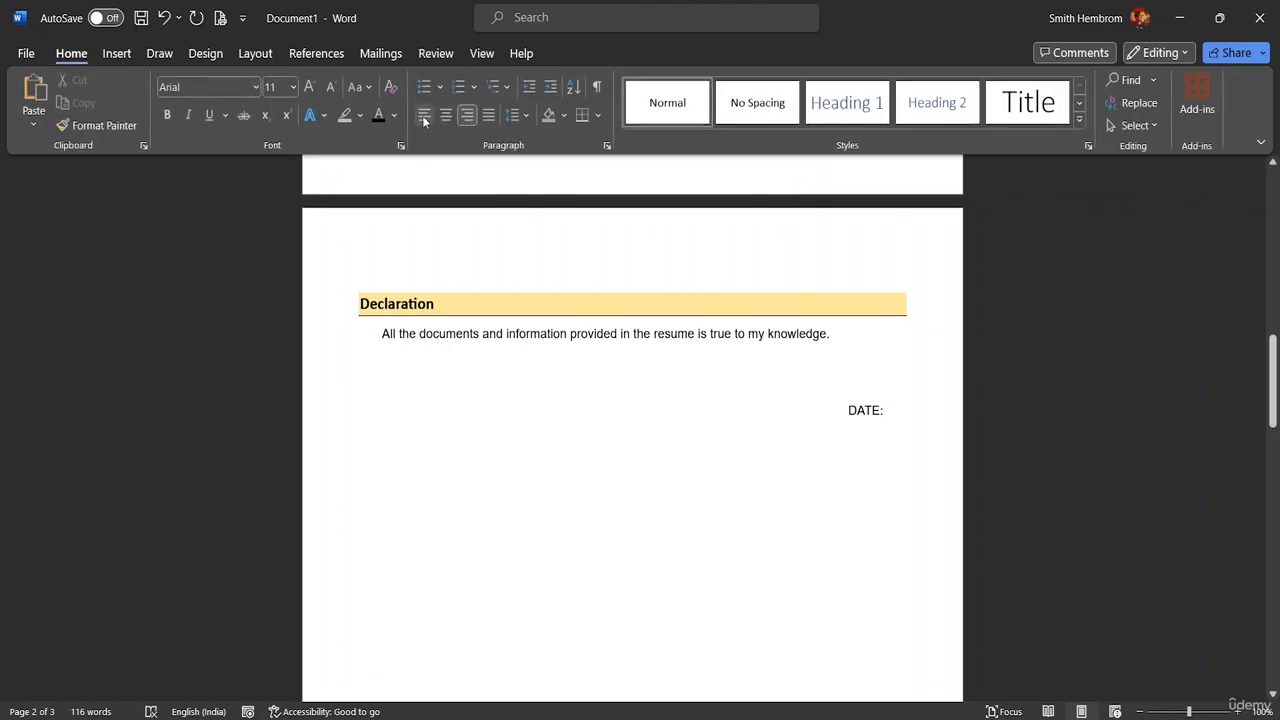
pyautogui.click(424, 115)
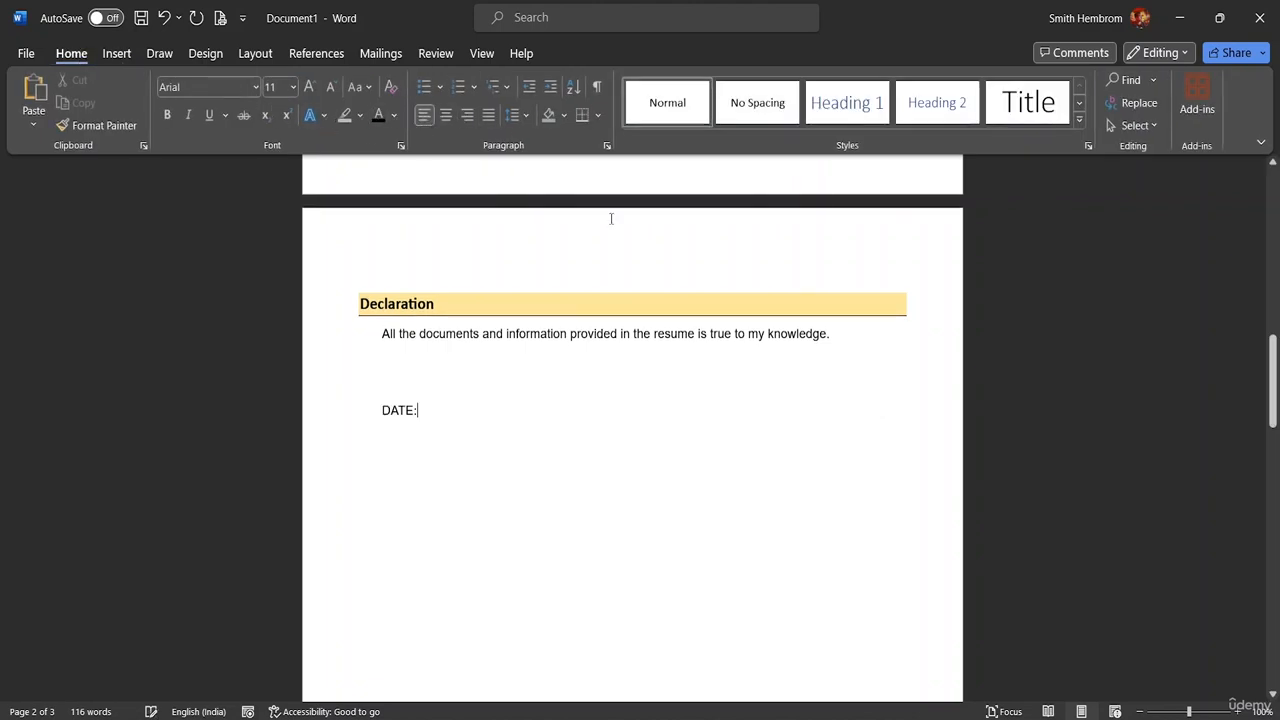
# Step: Enter the applicant's full name below "DATE:", leaving three blank lines between them
pyautogui.doubleClick(566, 417)
pyautogui.press('BackSpace')
pyautogui.doubleClick(385, 434)
pyautogui.click(422, 410)
pyautogui.press('Return')
pyautogui.press('Return')
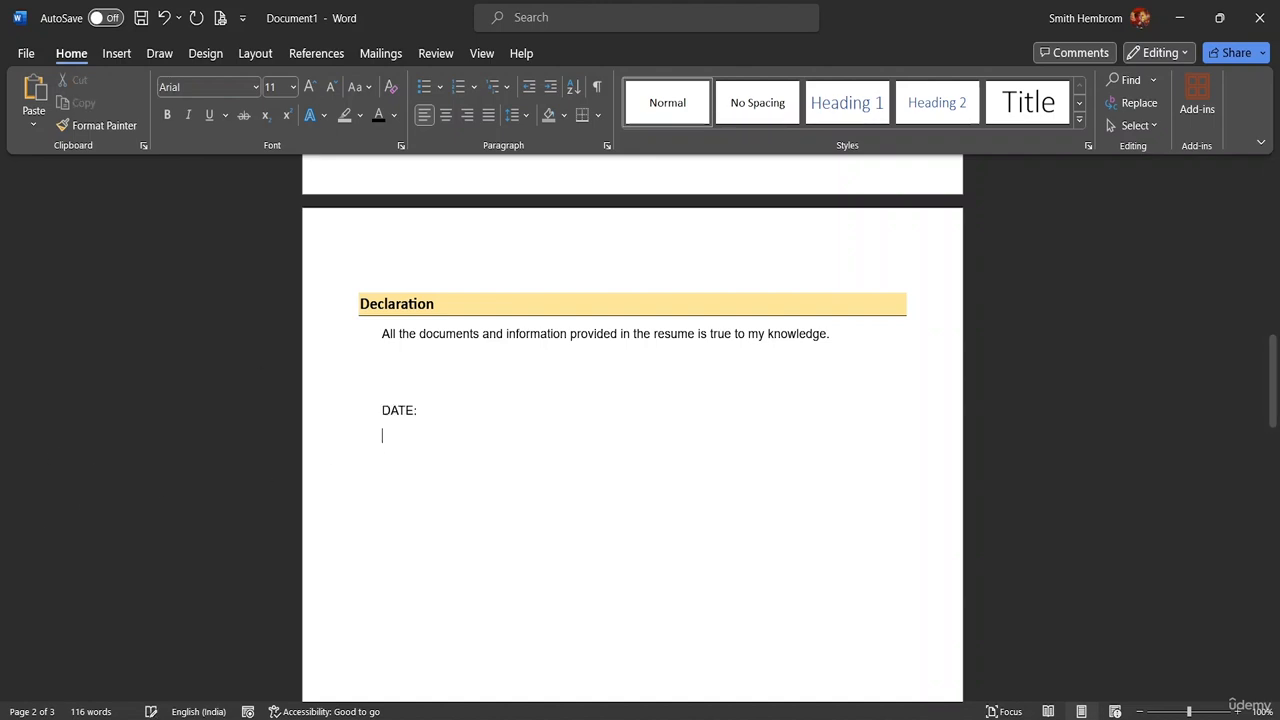
pyautogui.press('Return')
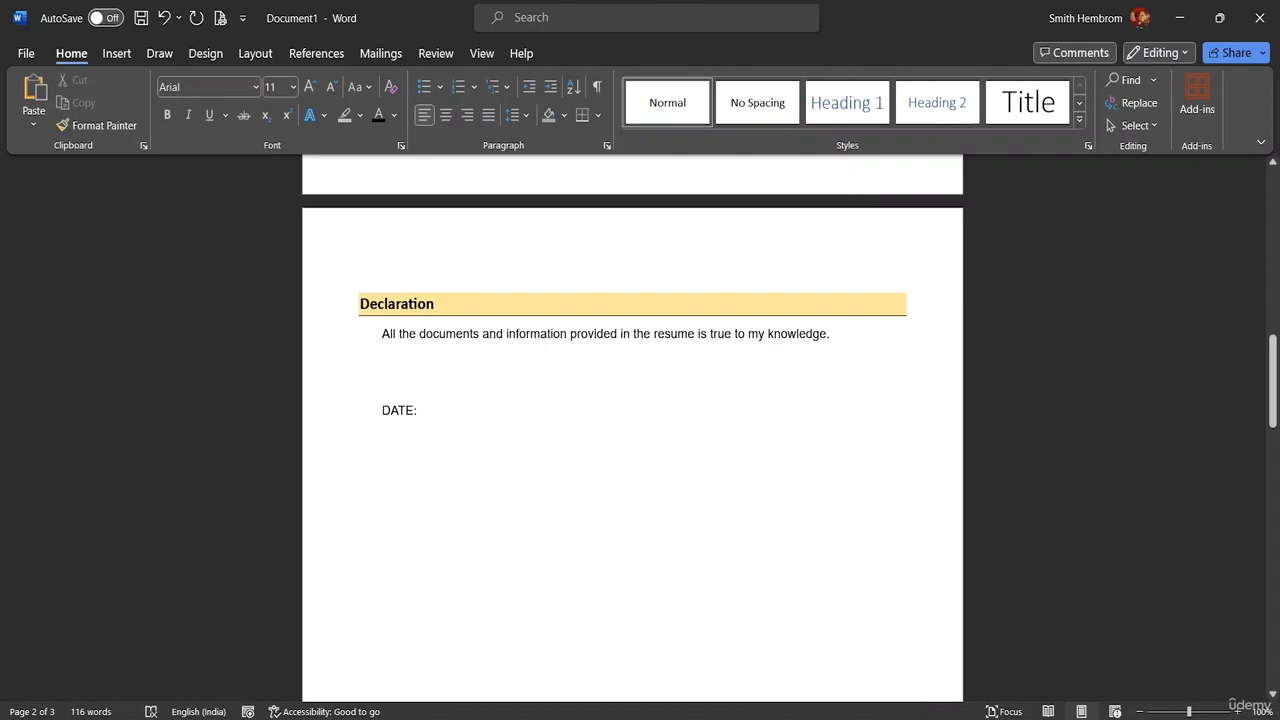
pyautogui.moveTo(1272, 381)
pyautogui.mouseDown()
pyautogui.moveTo(1272, 228)
pyautogui.moveTo(1272, 455)
pyautogui.moveTo(1275, 381)
pyautogui.mouseUp()
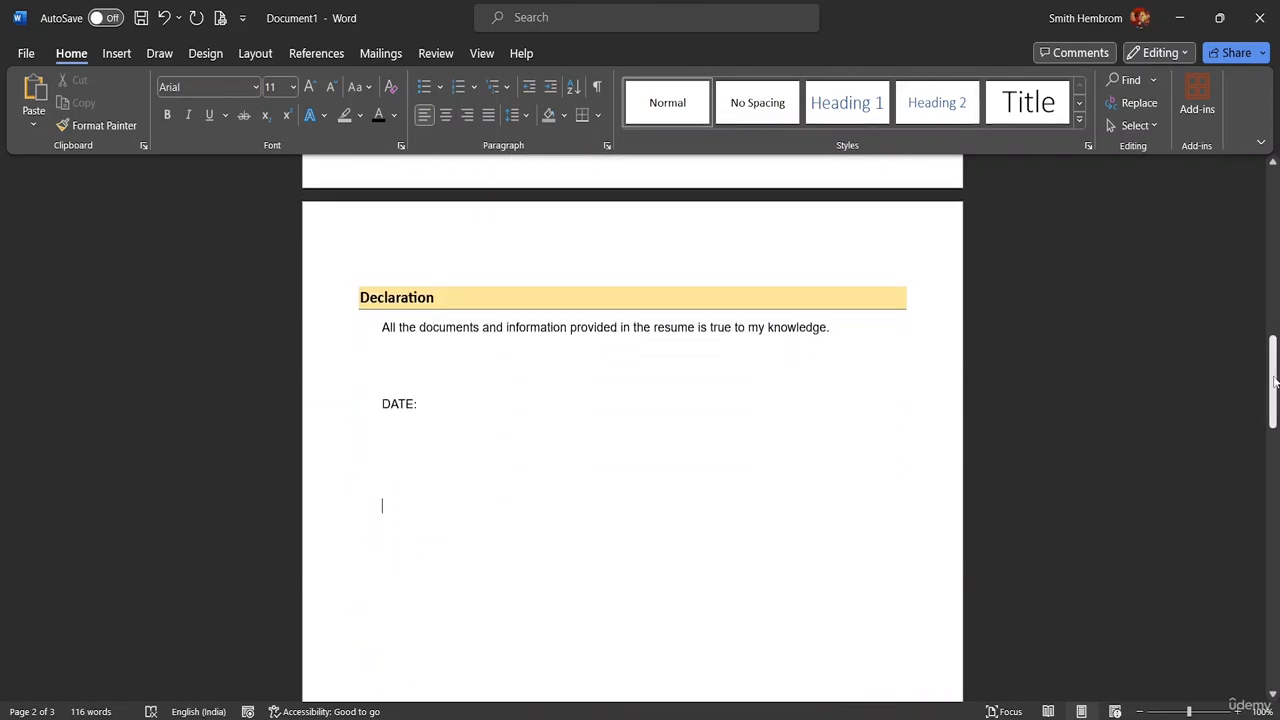
pyautogui.write('Roland Ande')
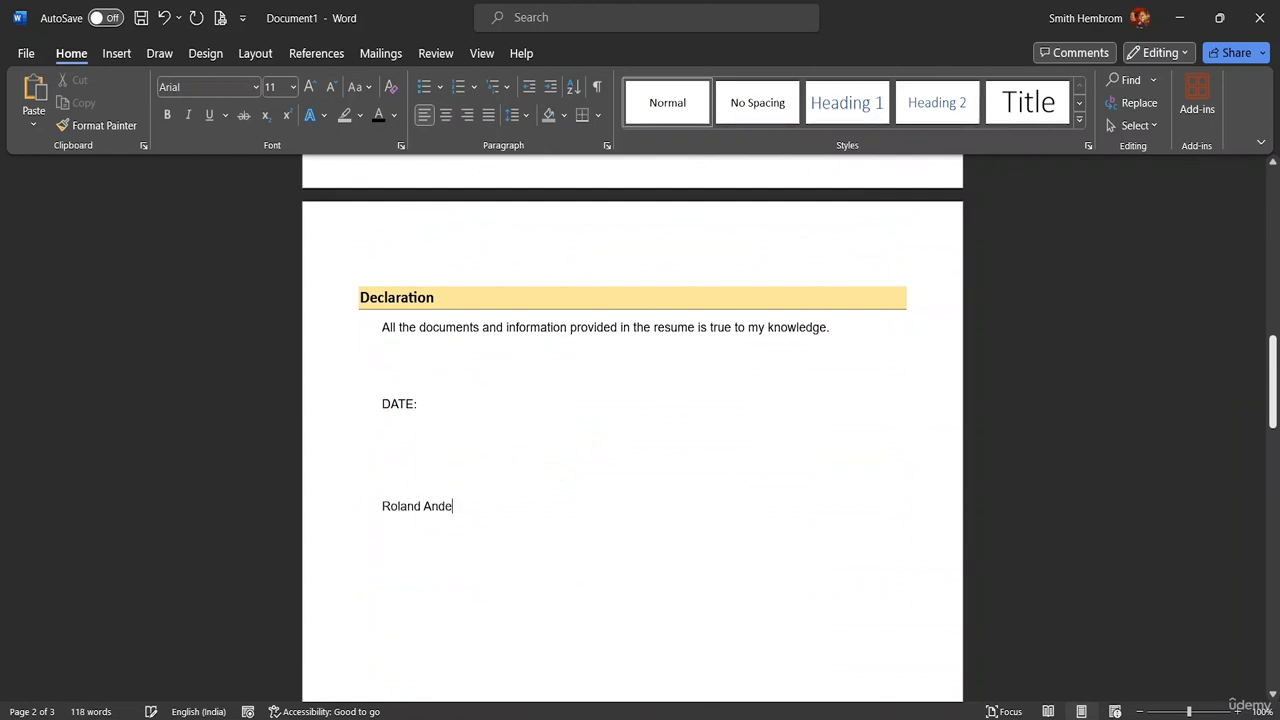
pyautogui.write('rson')
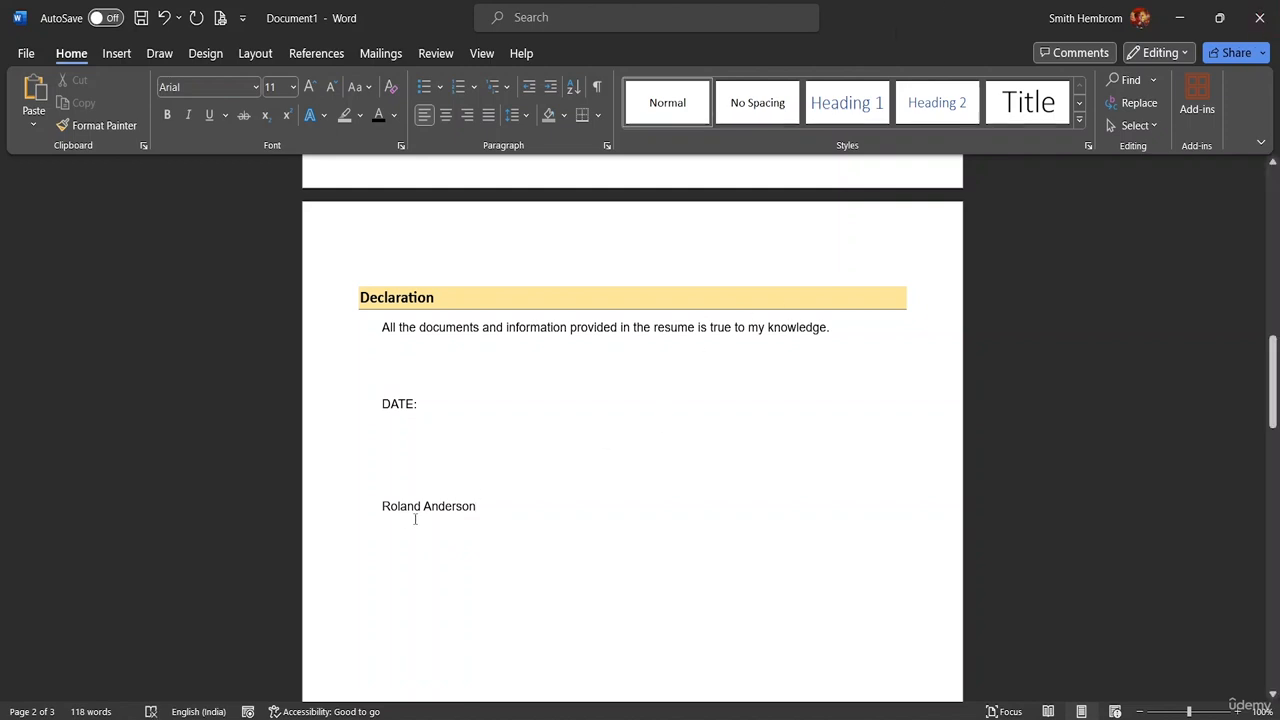
# Step: Insert one more blank line directly above the applicant's name
pyautogui.press('Up')
pyautogui.click(381, 506)
pyautogui.press('Return')
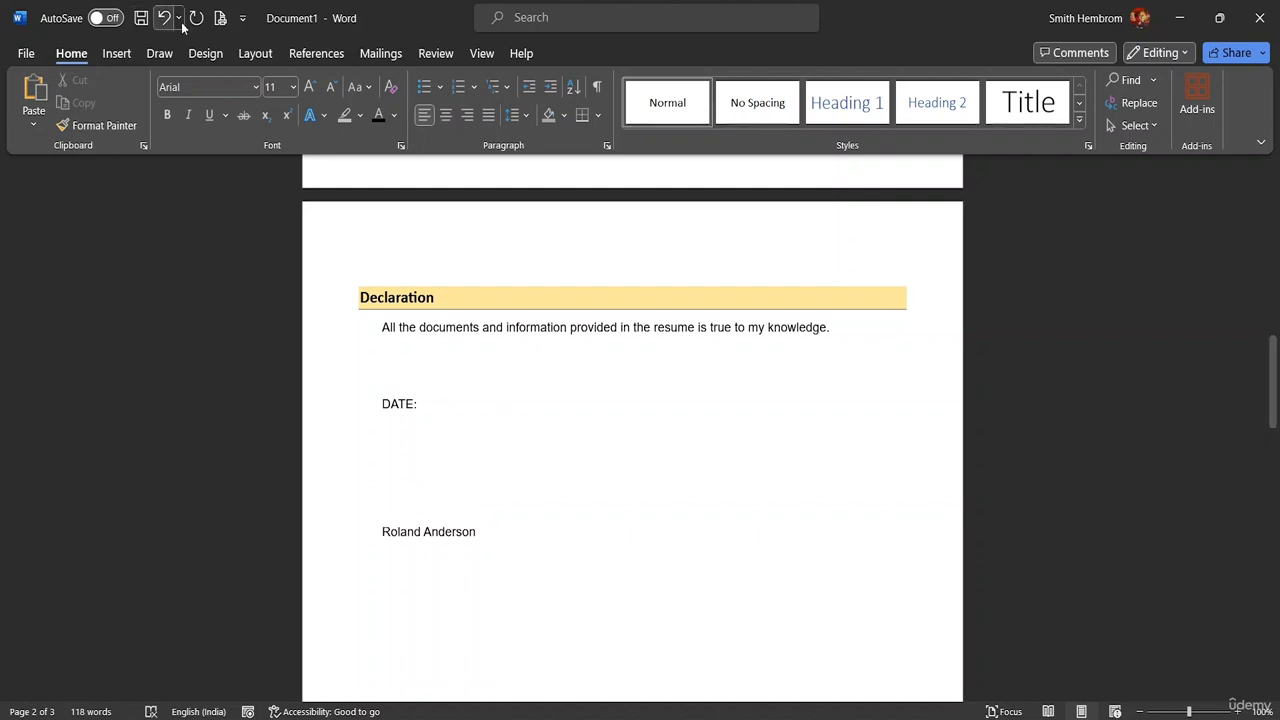
# Step: Try to draw a straight line about 0.57 cm long above the applicant's name, and undo the stray "References" heading paste
pyautogui.click(107, 55)
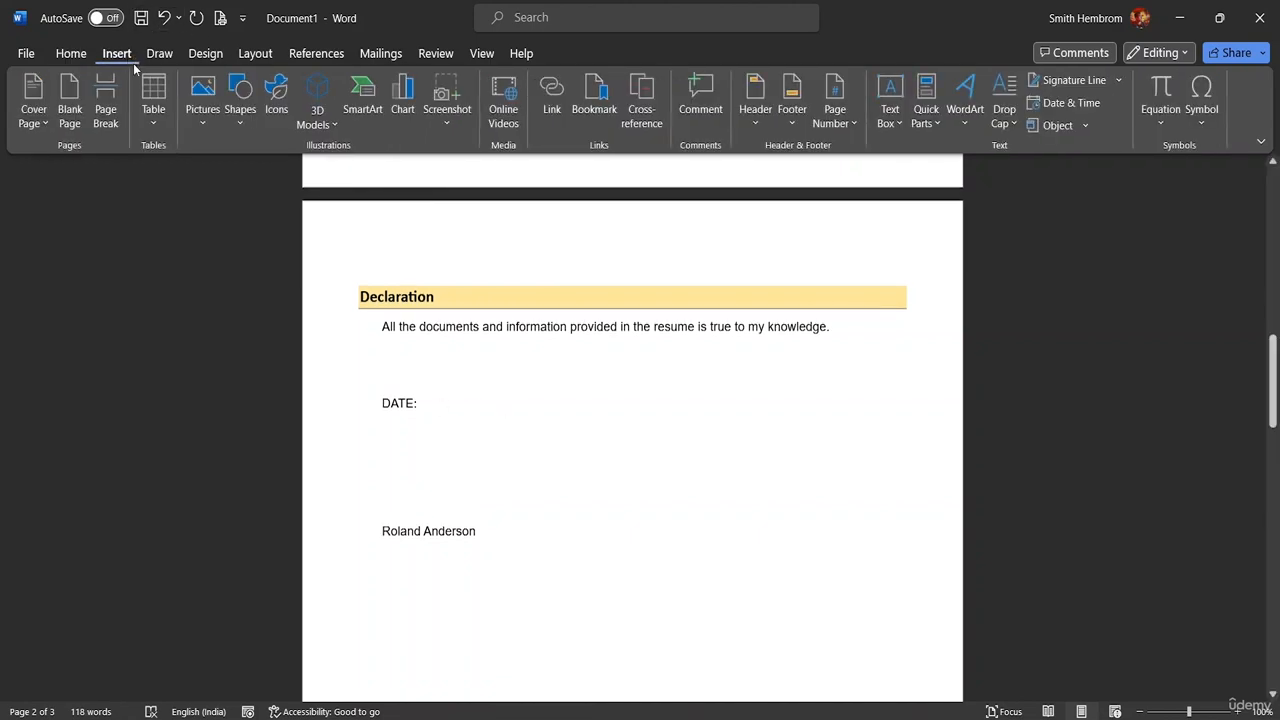
pyautogui.click(232, 125)
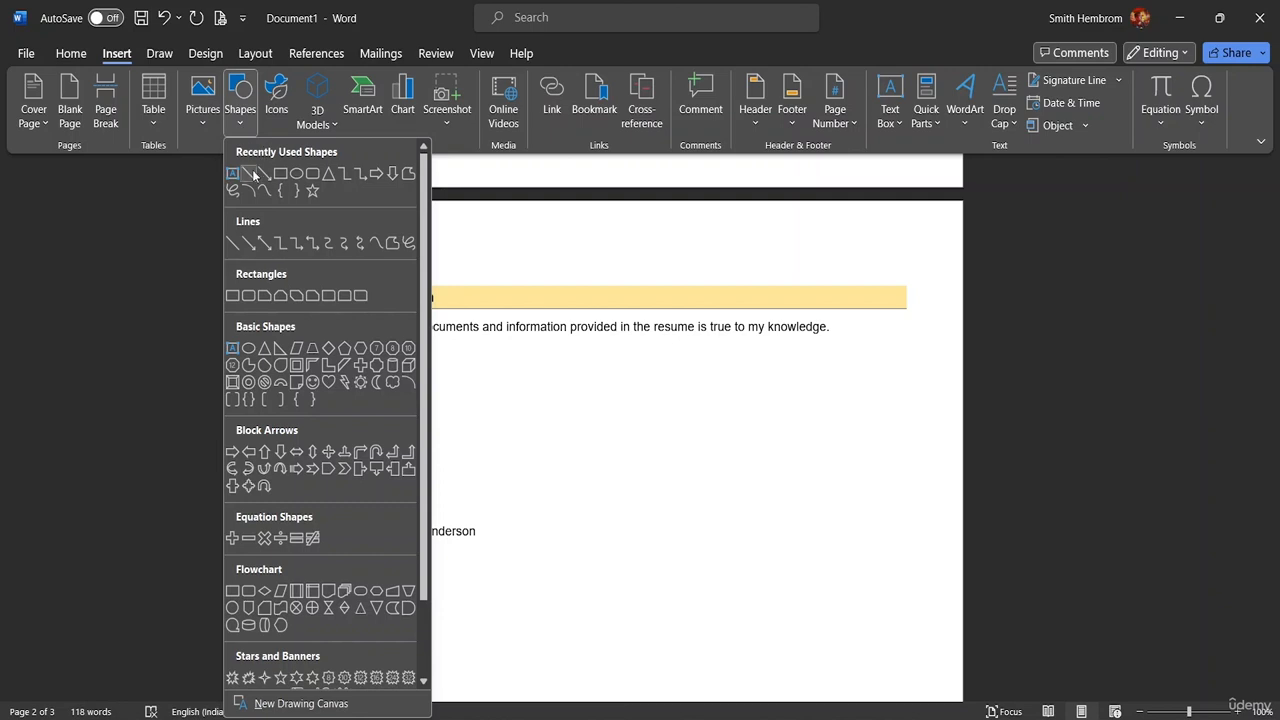
pyautogui.click(241, 184)
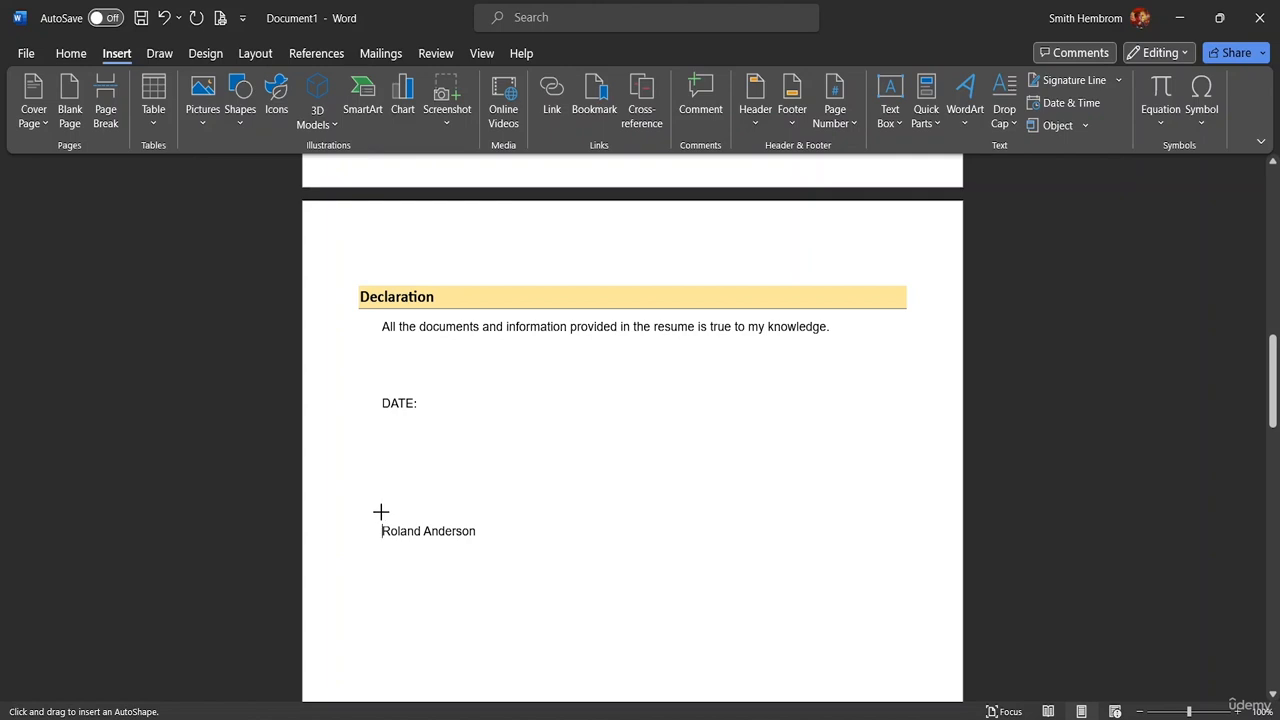
pyautogui.moveTo(381, 512)
pyautogui.mouseDown()
pyautogui.moveTo(426, 511)
pyautogui.moveTo(362, 513)
pyautogui.mouseUp()
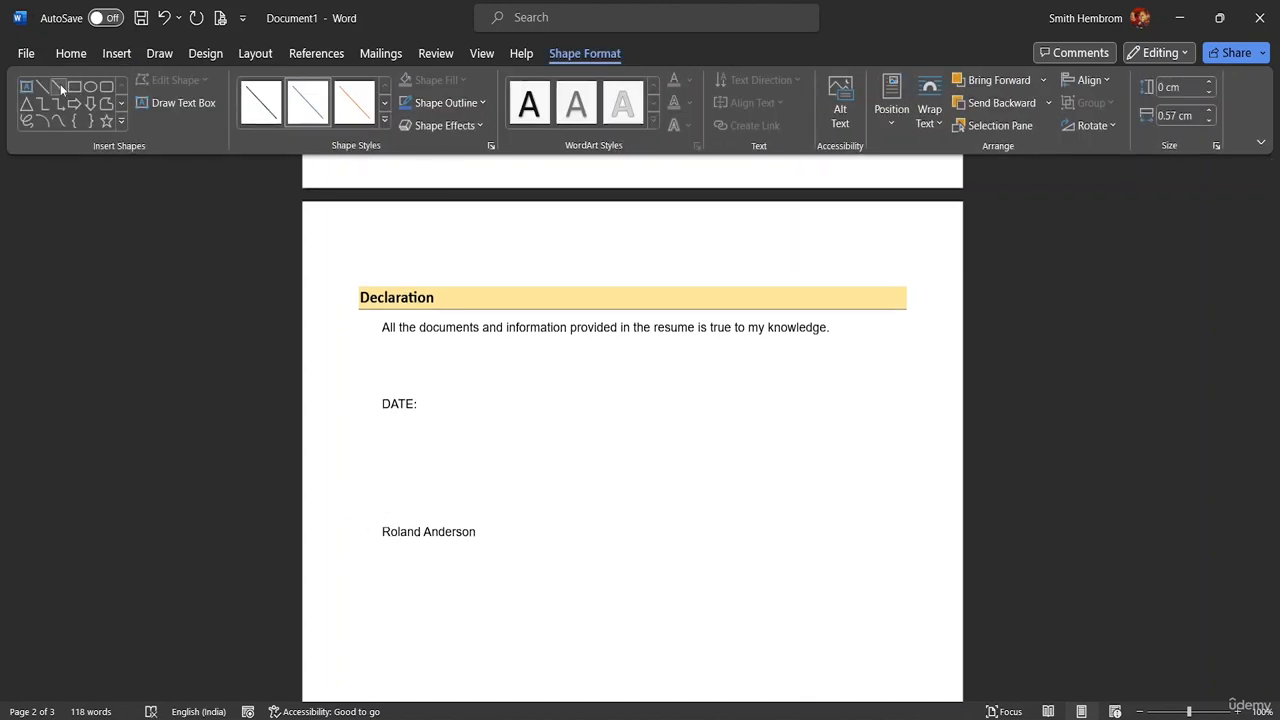
pyautogui.write('References')
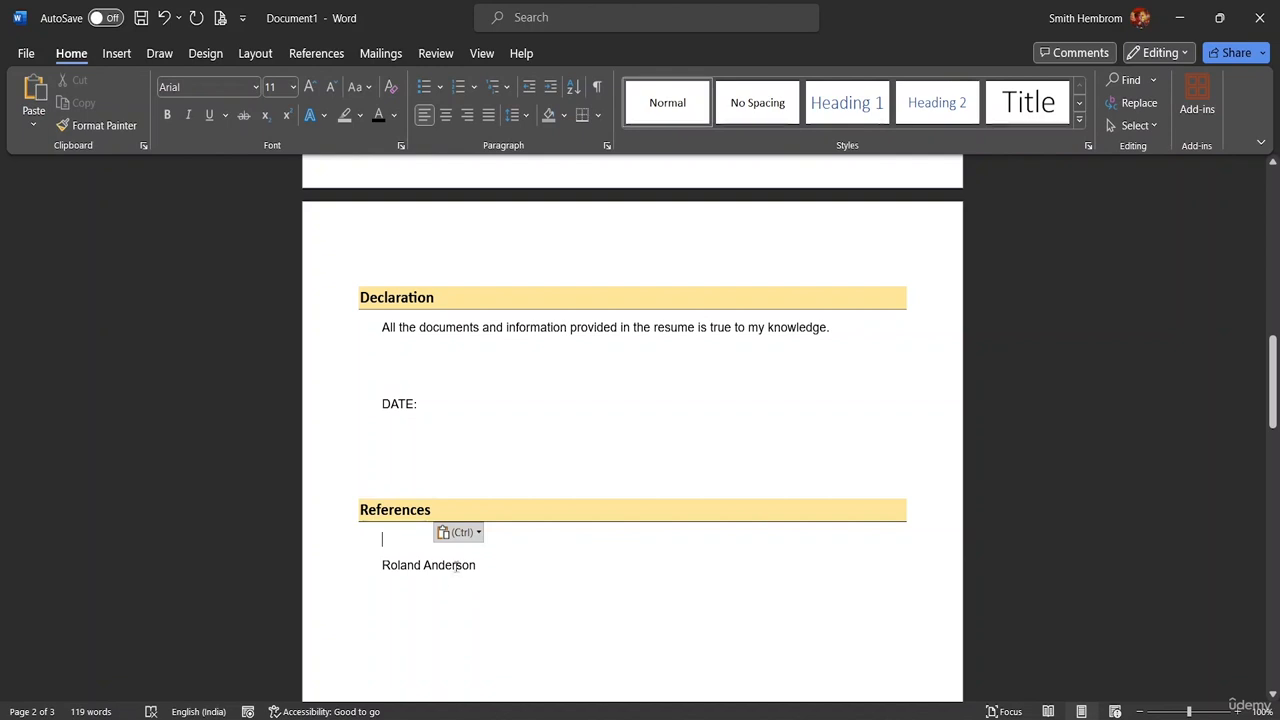
pyautogui.hotkey('ctrl', 'z')
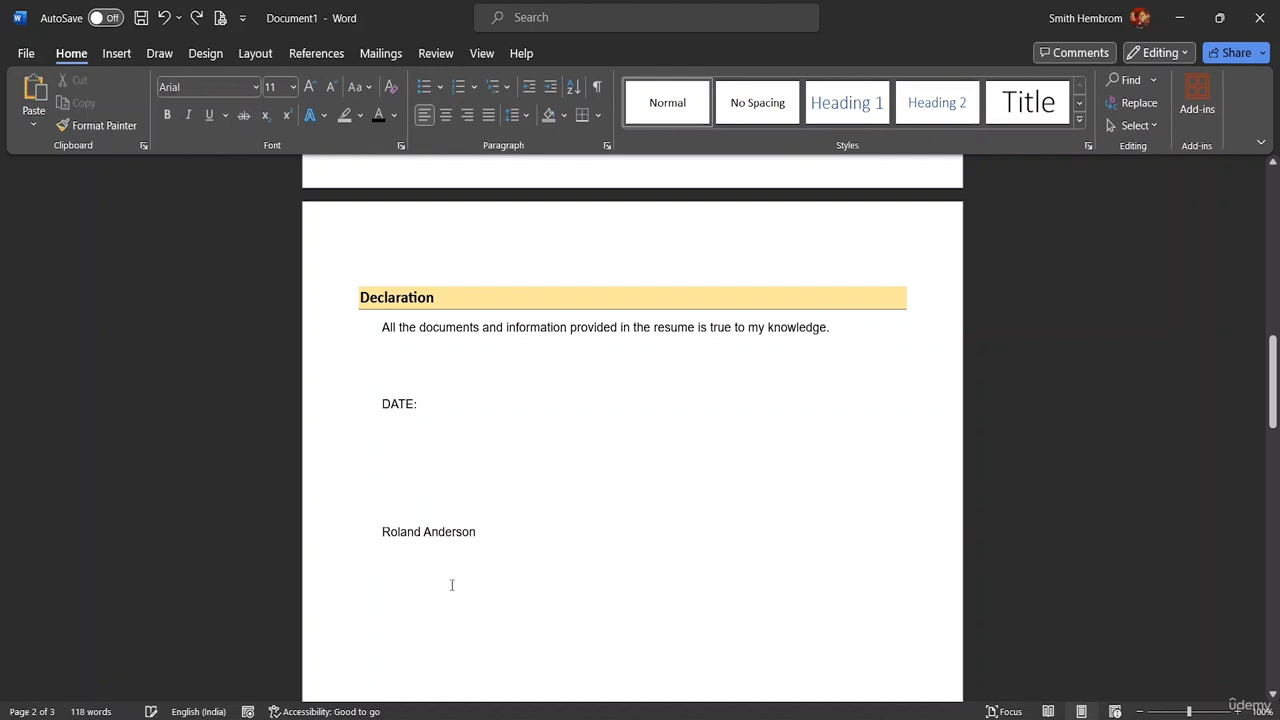
# Step: Draw a horizontal signature line about 3.6 cm long just above the applicant's name
pyautogui.click(112, 55)
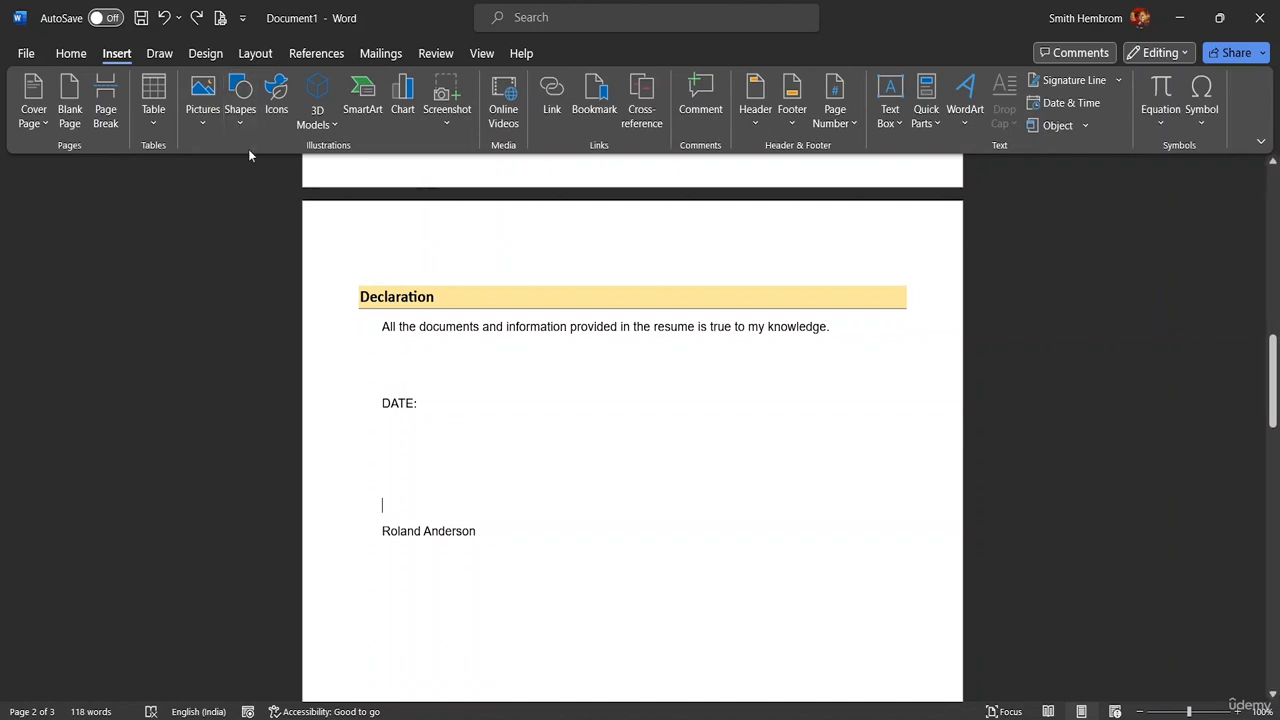
pyautogui.click(246, 120)
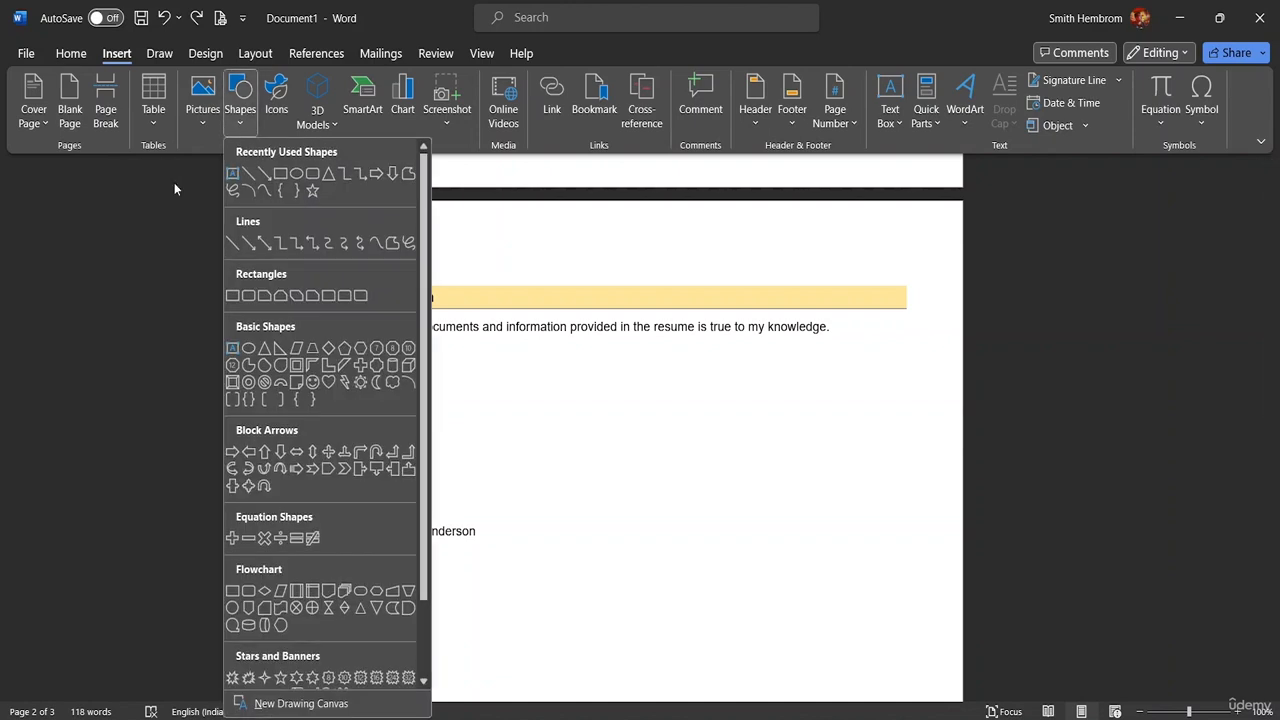
pyautogui.click(249, 175)
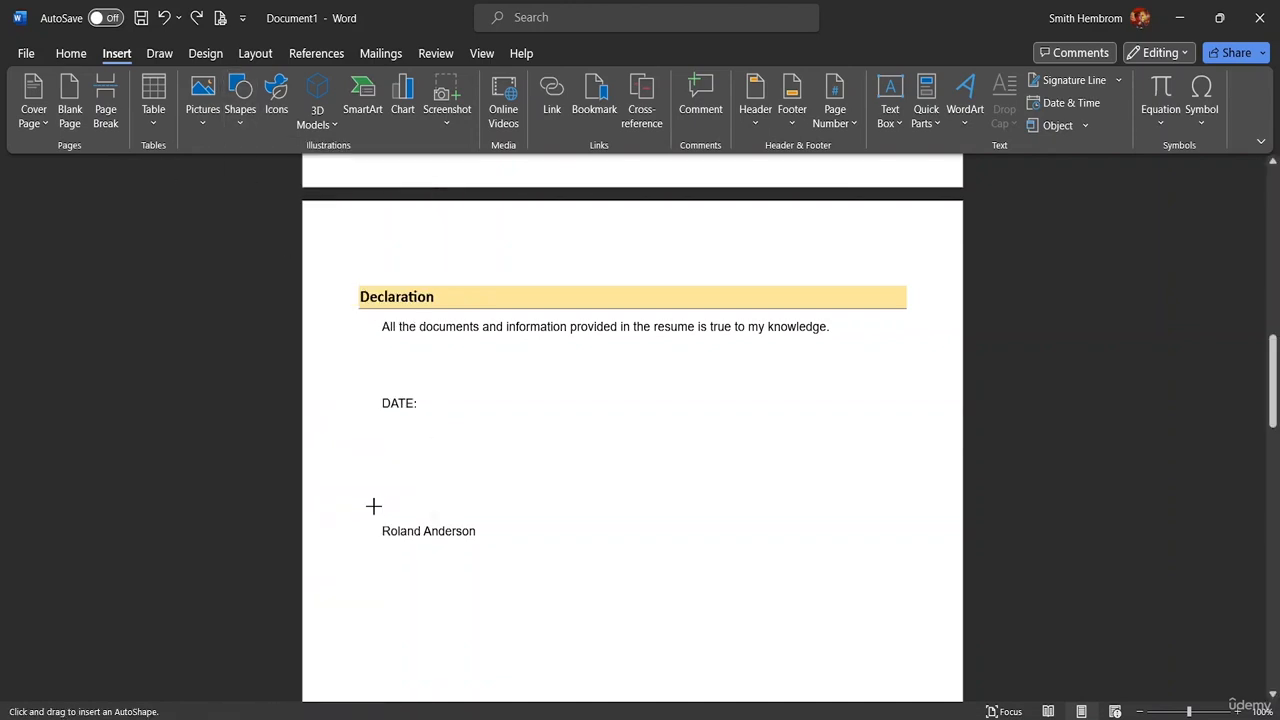
pyautogui.moveTo(374, 507); pyautogui.dragTo(487, 507)
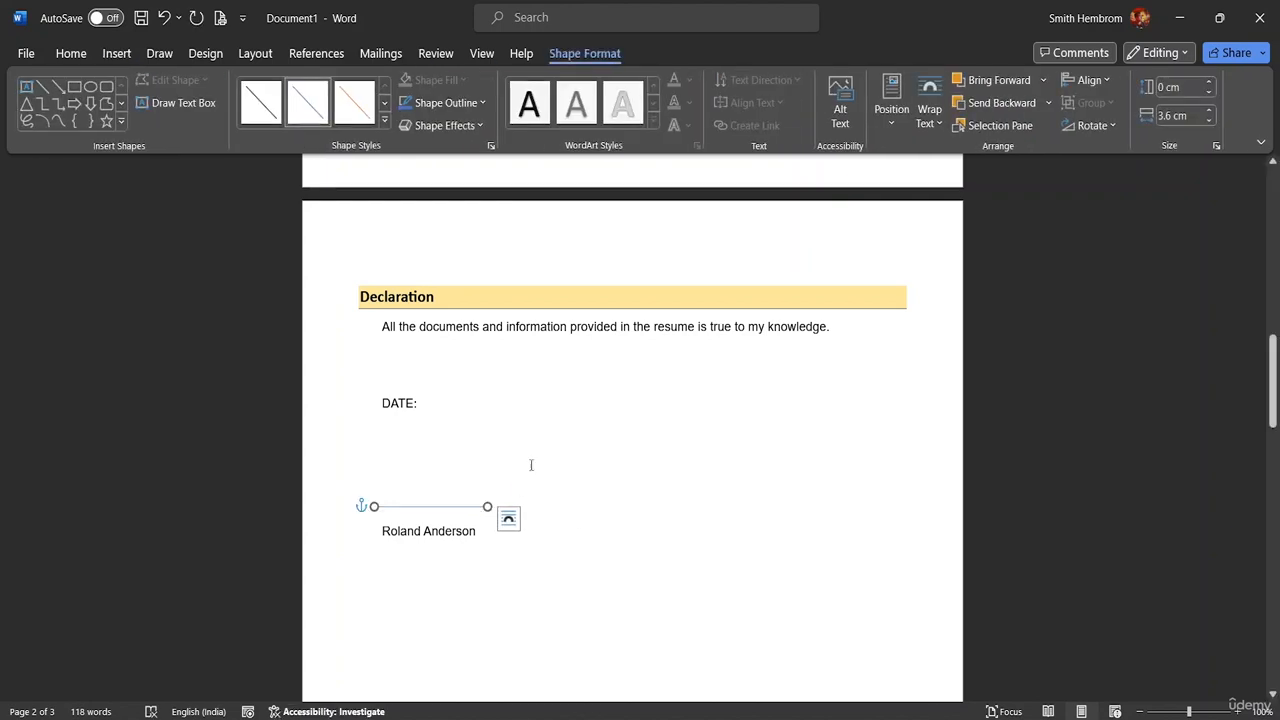
# Step: Set the signature line above the applicant's name to 1½ pt weight and black colour
pyautogui.click(470, 104)
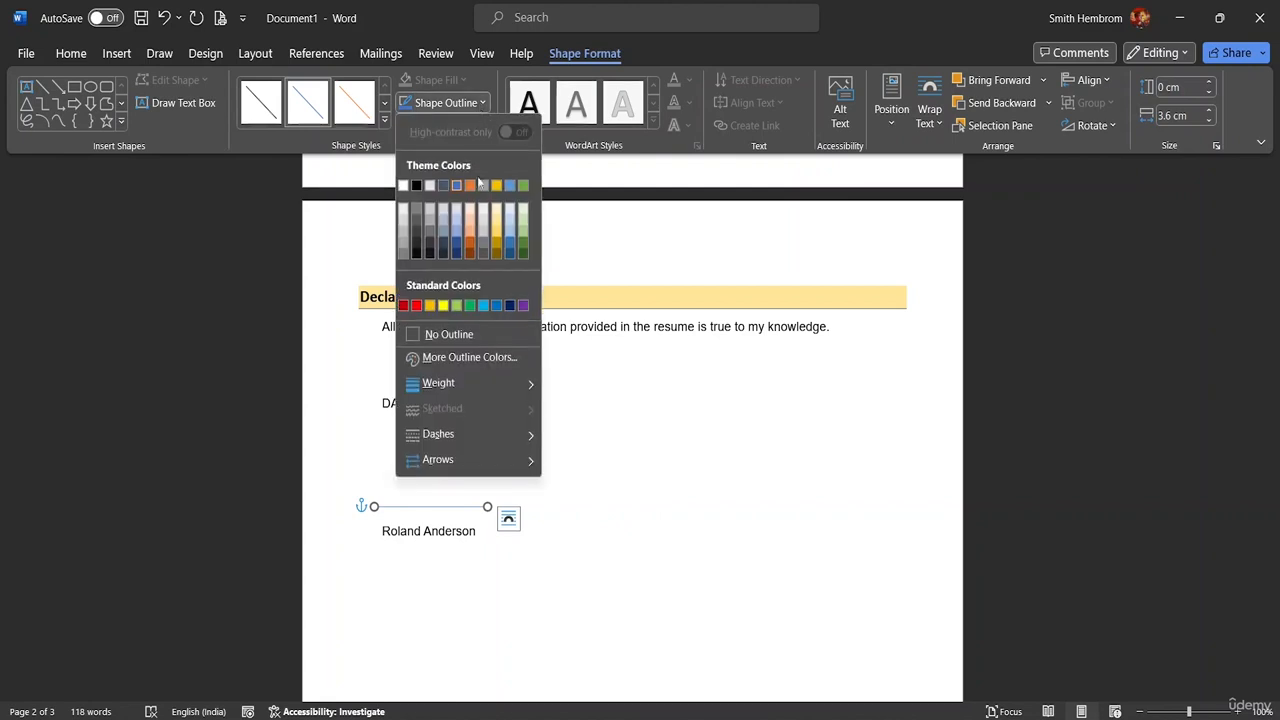
pyautogui.moveTo(501, 378)
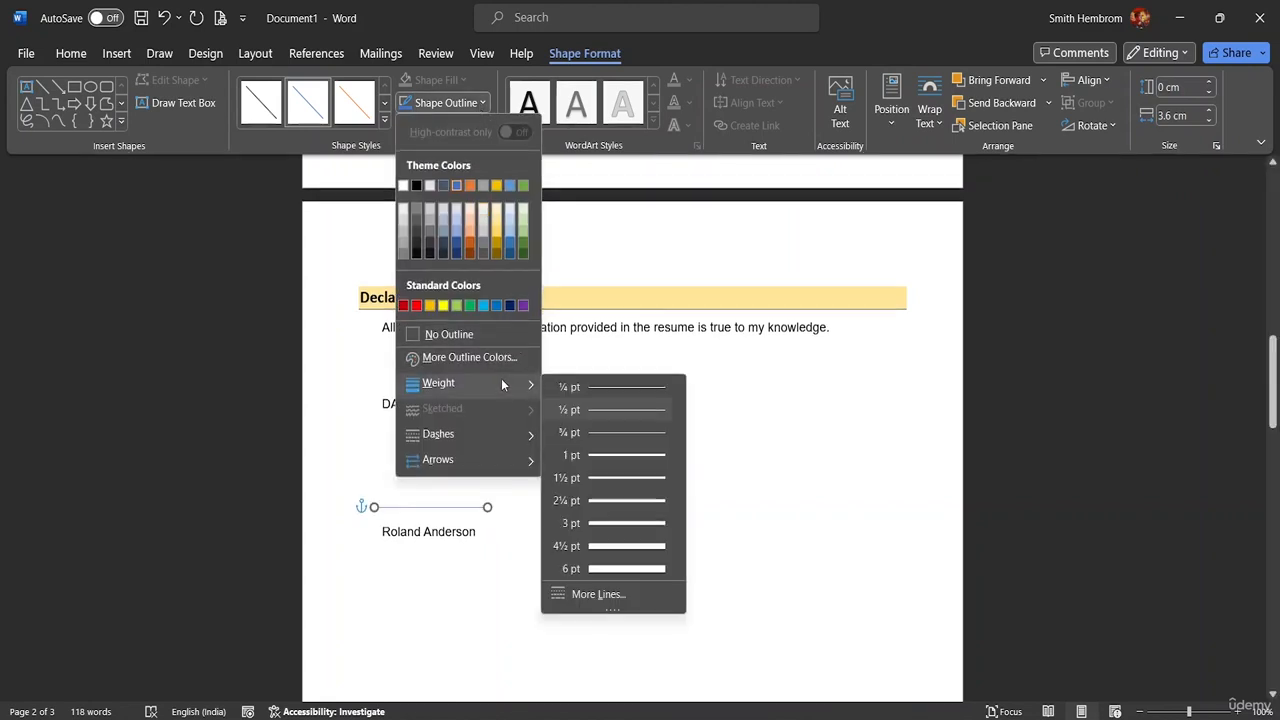
pyautogui.click(600, 478)
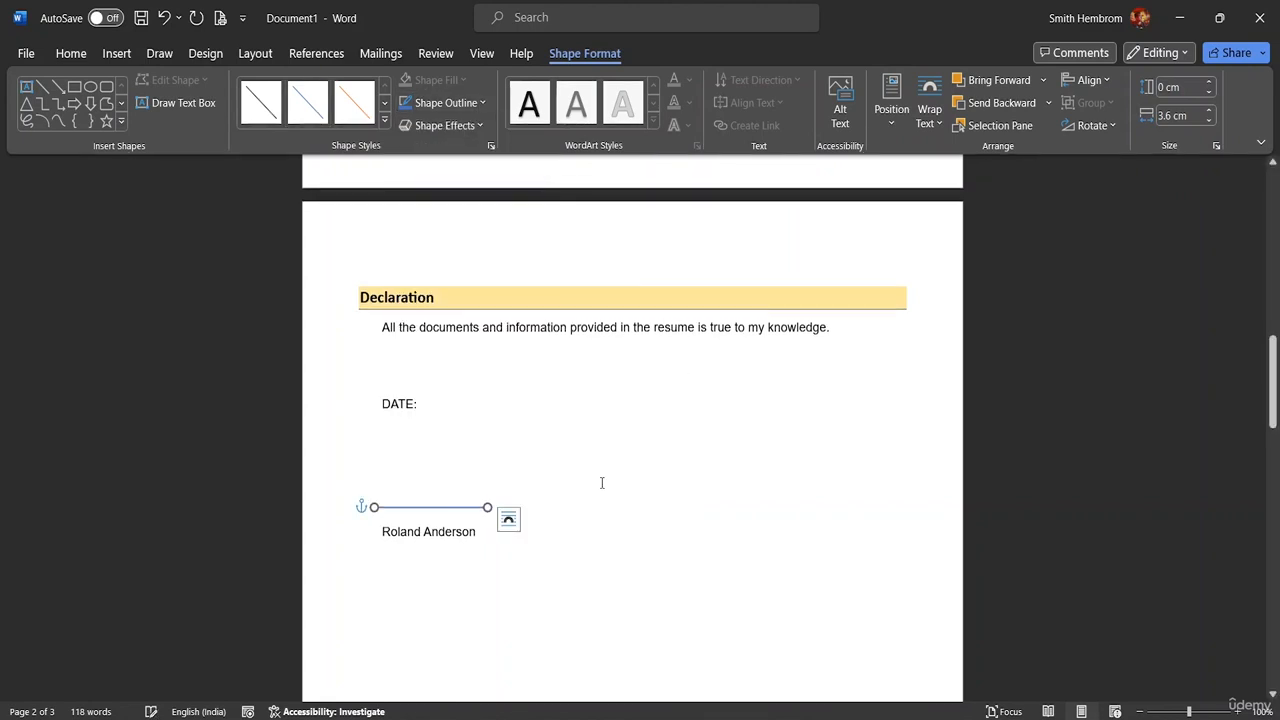
pyautogui.click(480, 103)
pyautogui.click(420, 188)
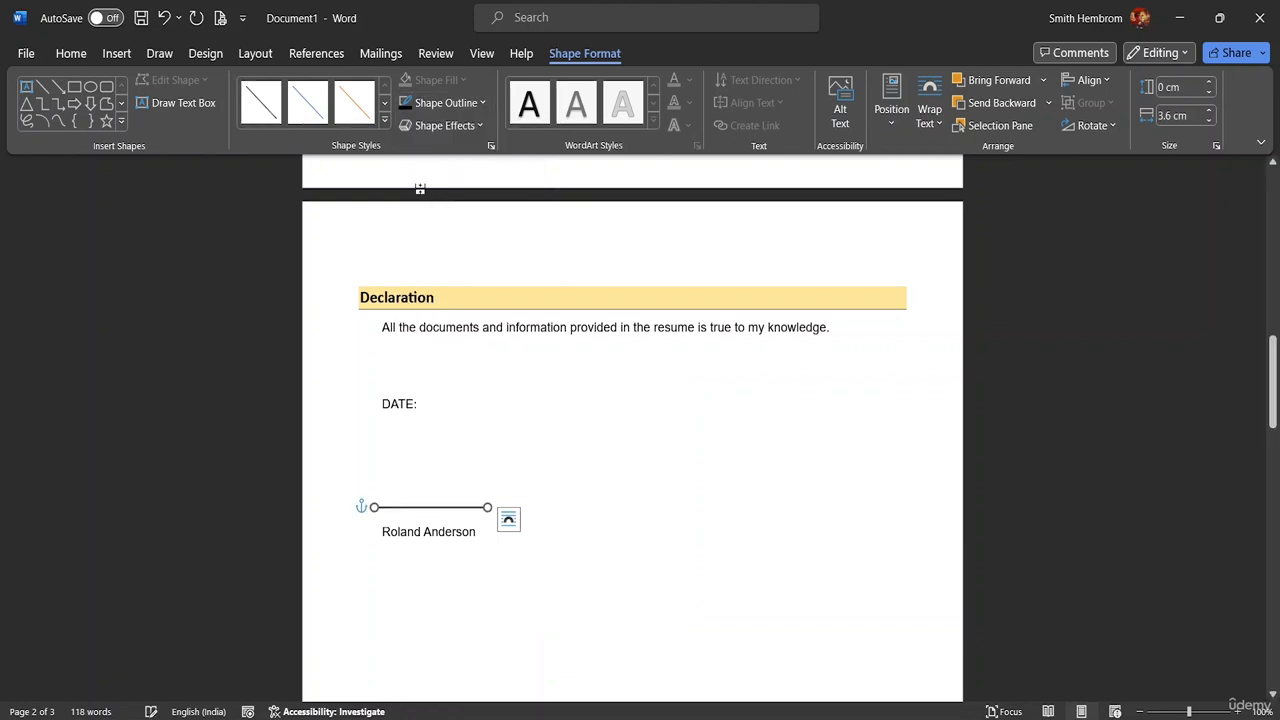
pyautogui.click(455, 481)
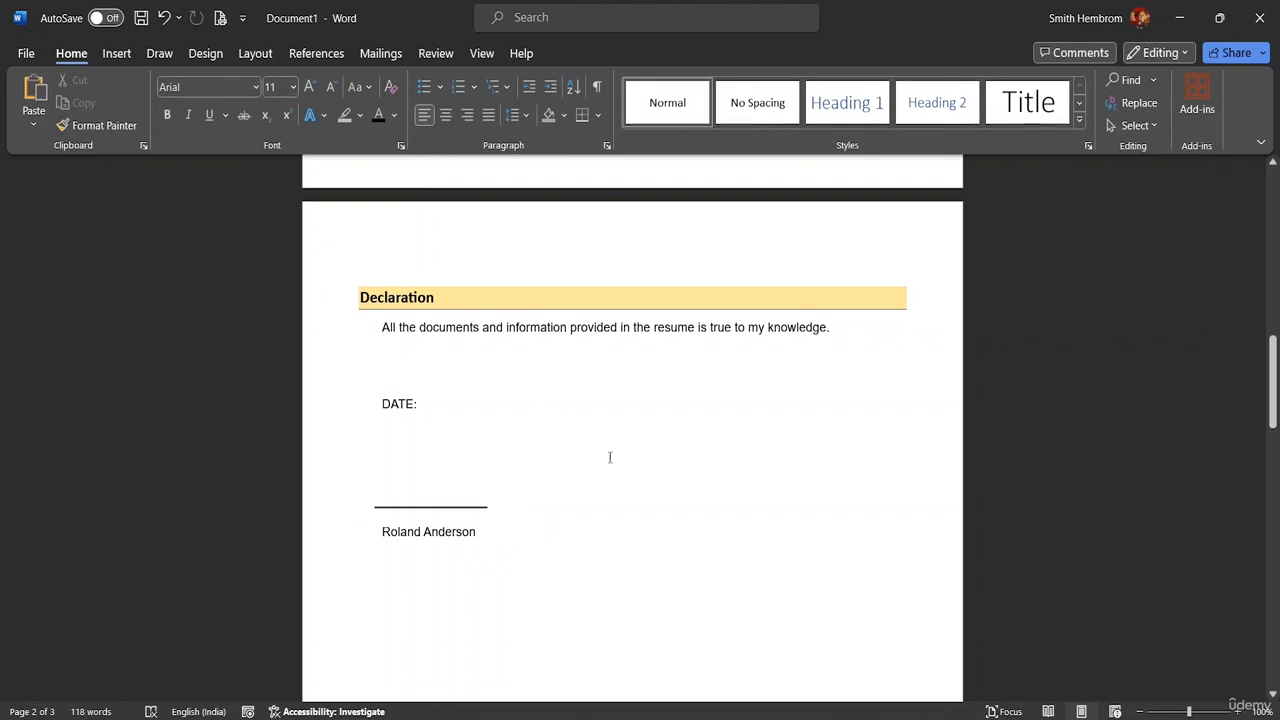
# Step: Draw a square about 4.55 cm wide and high in the upper-right corner of the first page, beside the applicant's name and "Staff Nurse"
pyautogui.scroll(6, 606, 454)
pyautogui.scroll(5, 607, 406)
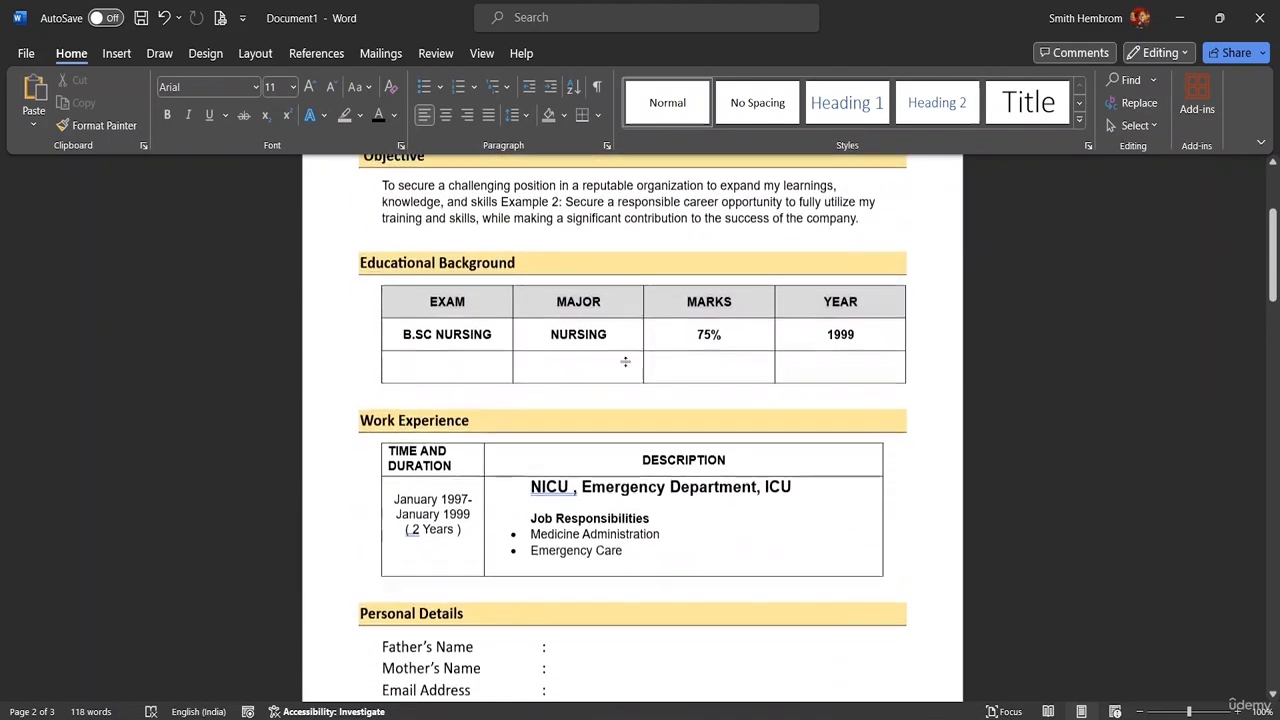
pyautogui.scroll(2, 606, 360)
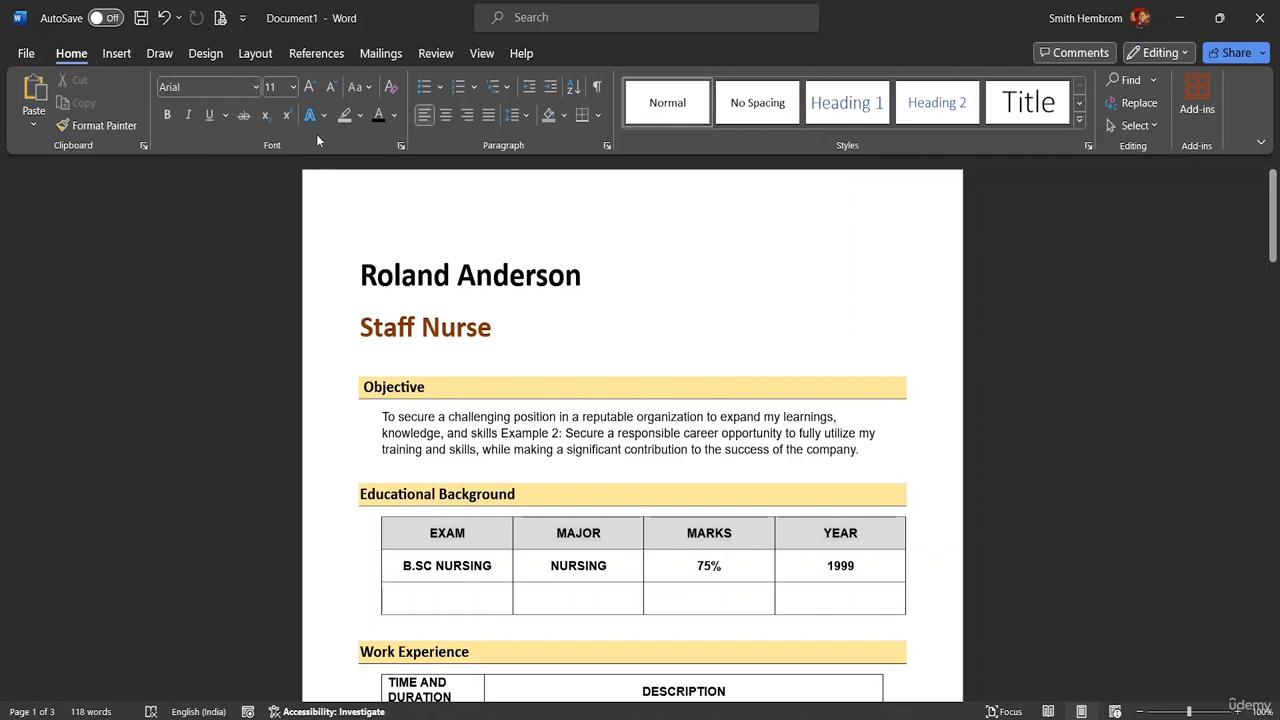
pyautogui.click(116, 54)
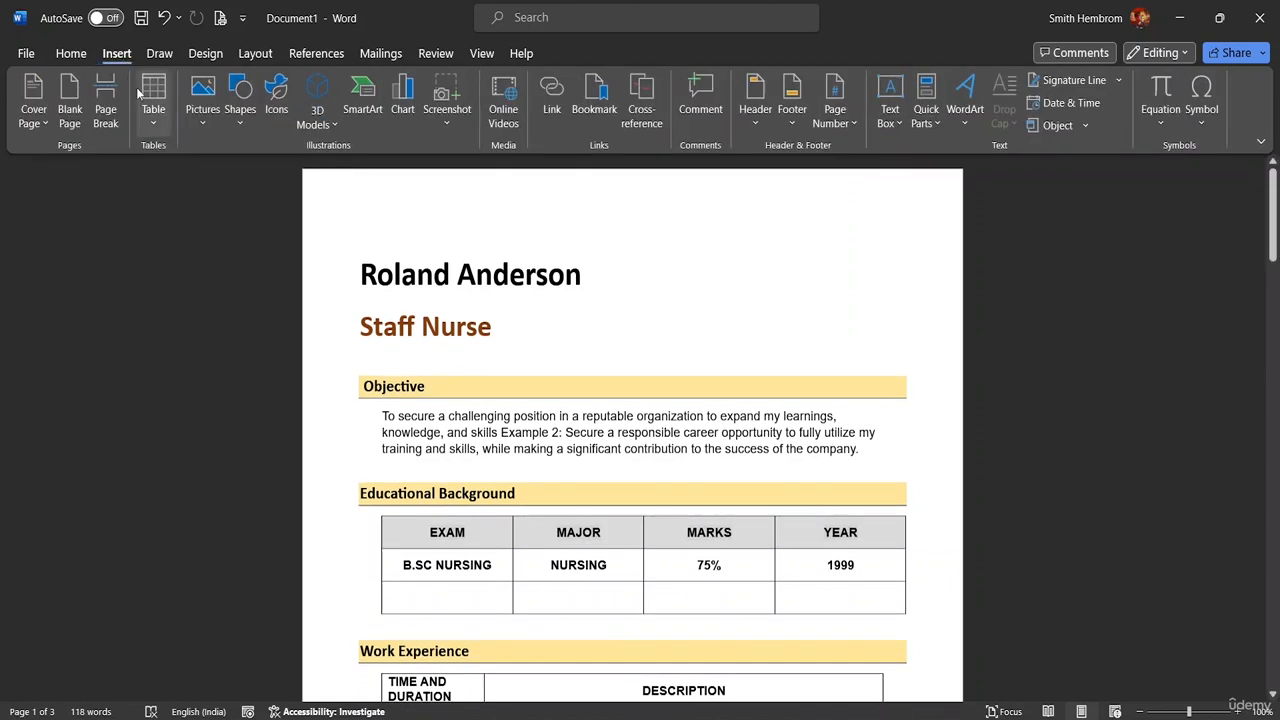
pyautogui.click(240, 118)
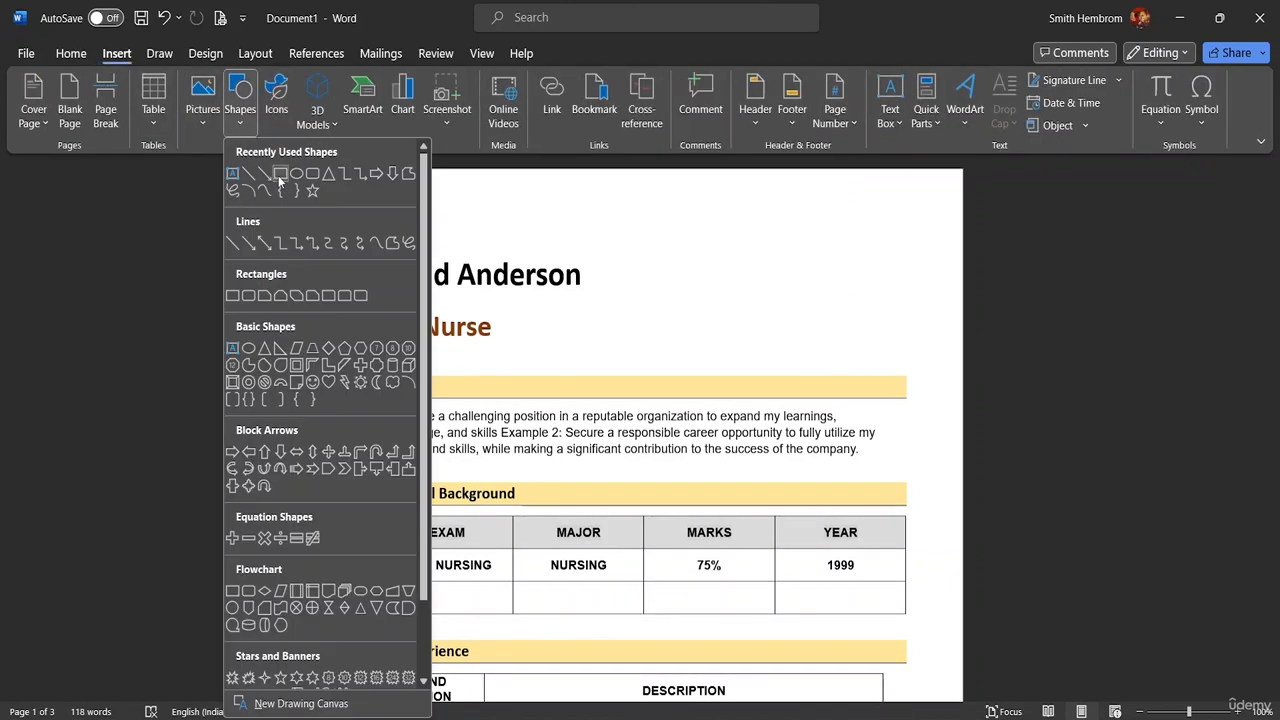
pyautogui.press('Escape')
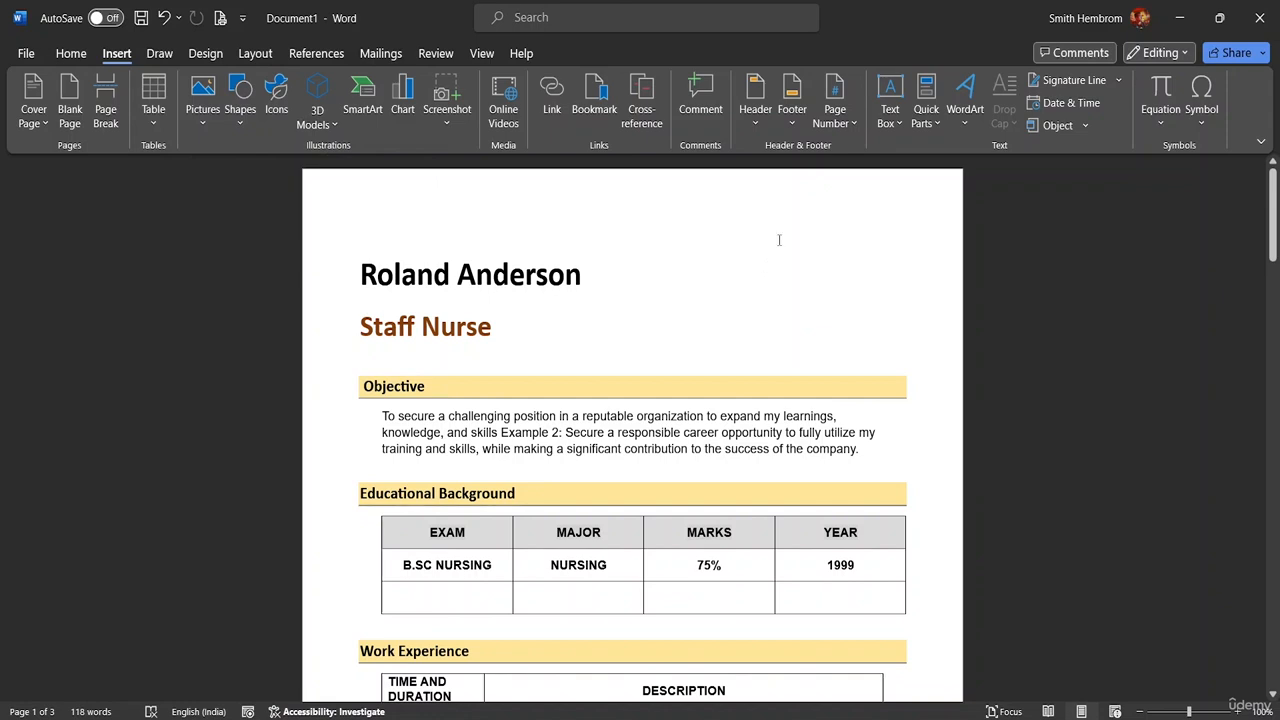
pyautogui.click(250, 109)
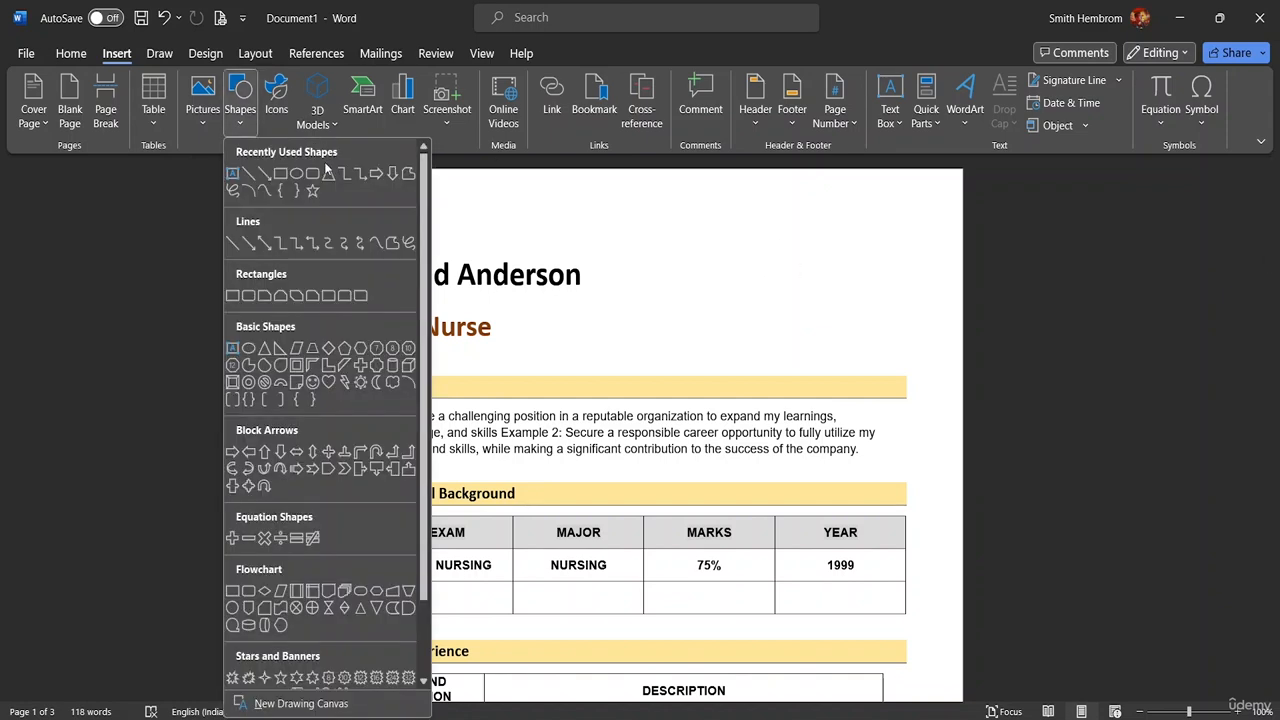
pyautogui.click(280, 175)
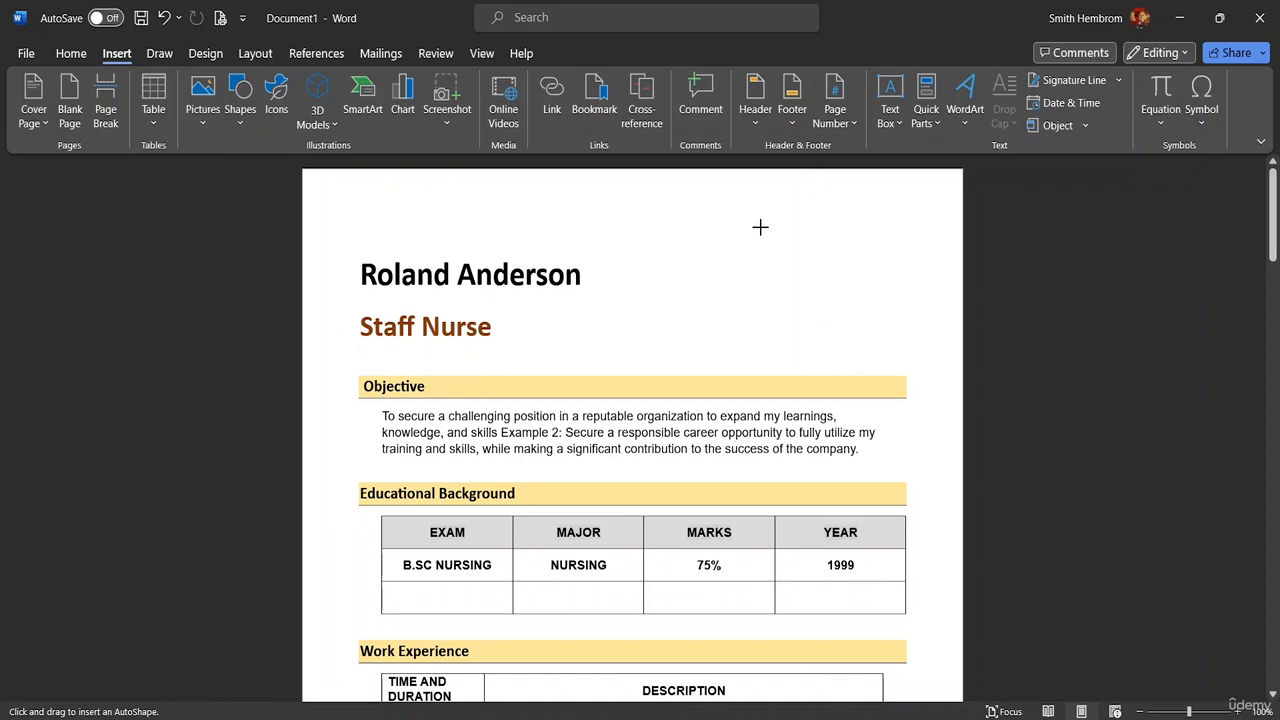
pyautogui.moveTo(760, 212); pyautogui.dragTo(907, 330)
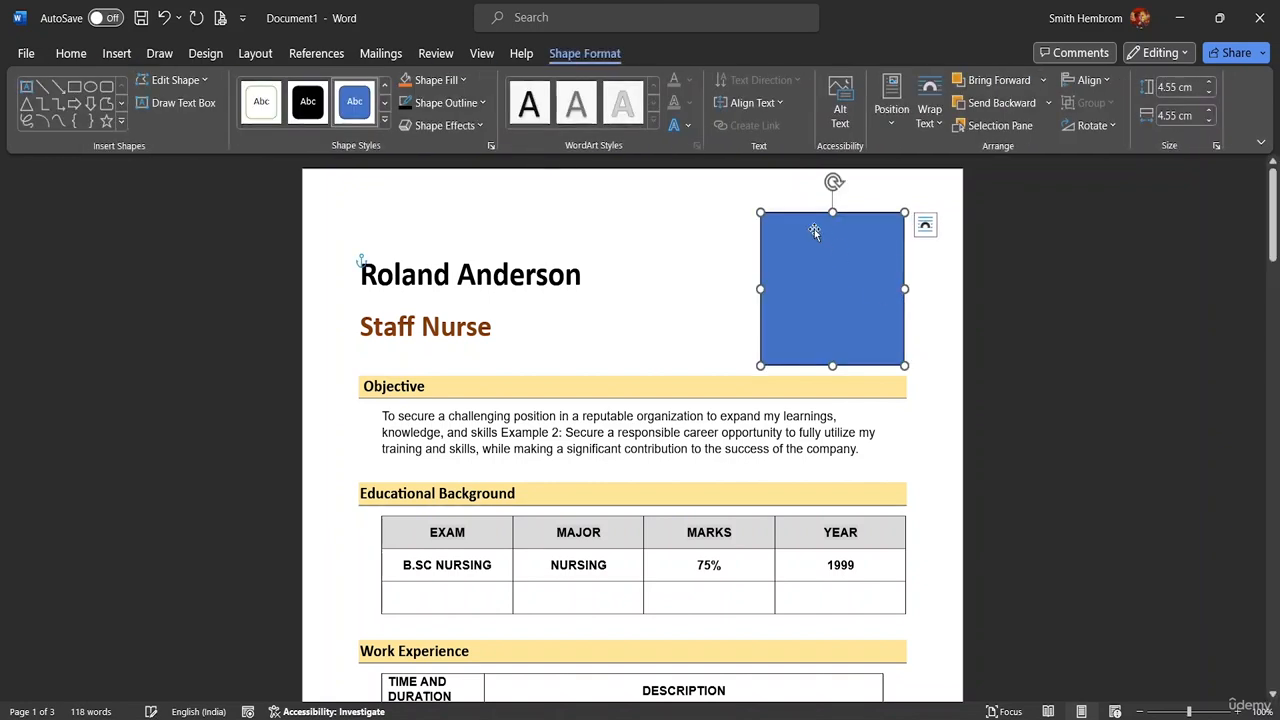
# Step: Remove the square's fill and set its outline weight to 3 pt
pyautogui.click(469, 82)
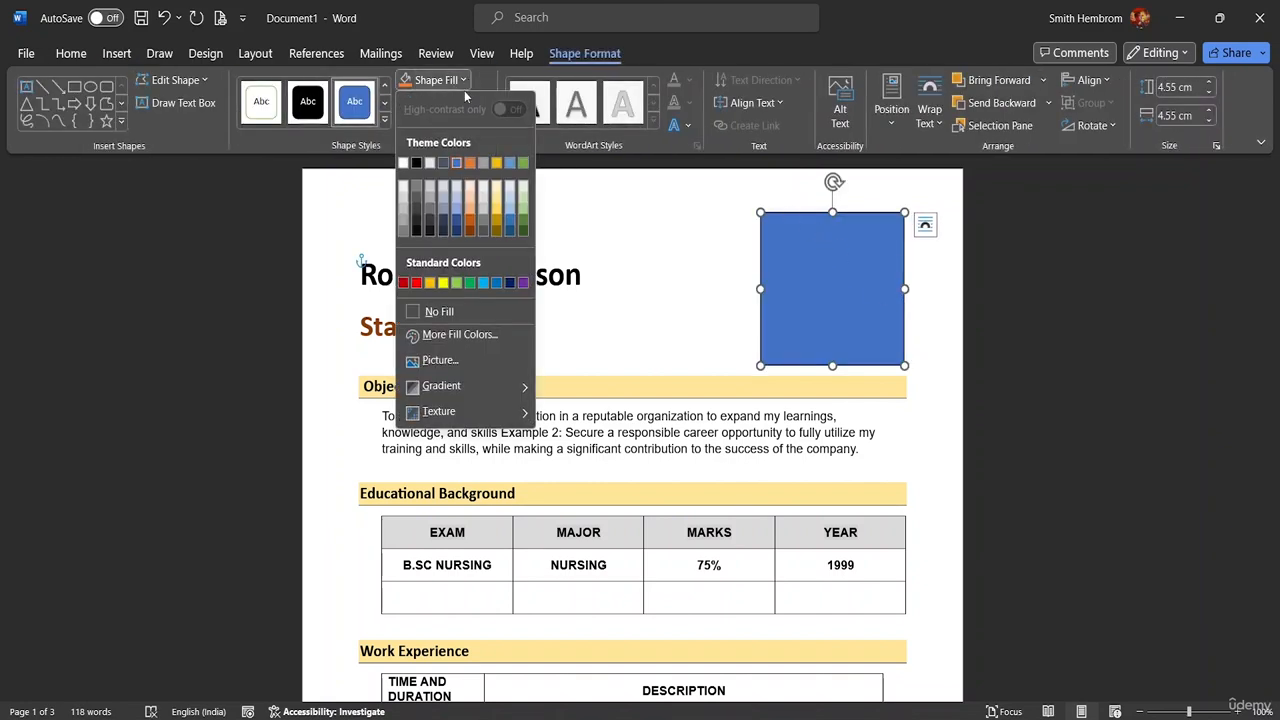
pyautogui.click(451, 311)
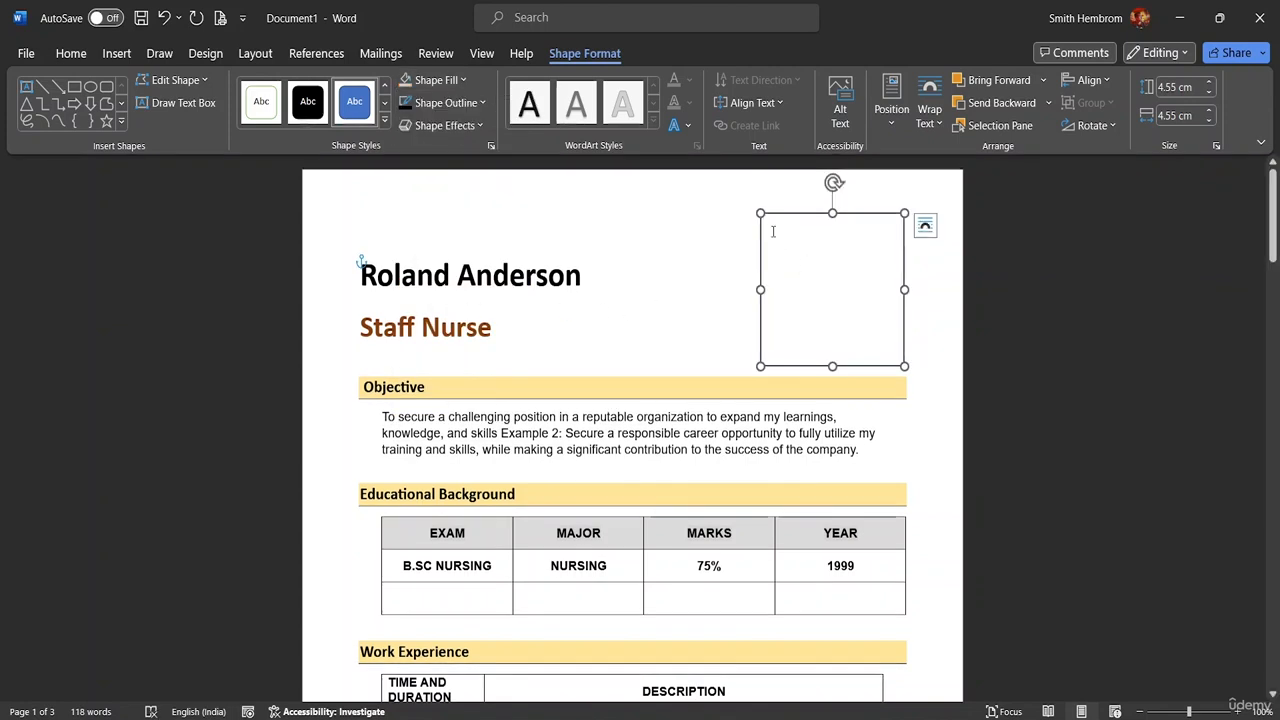
pyautogui.click(473, 105)
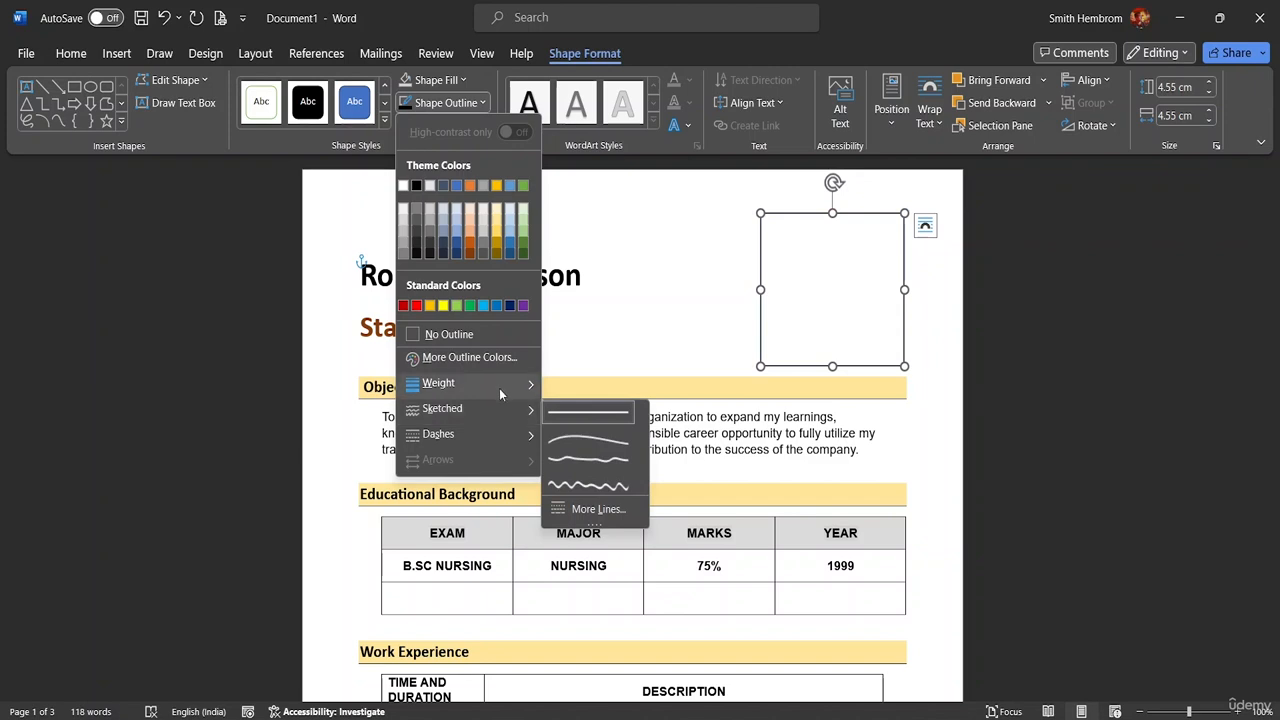
pyautogui.moveTo(499, 385)
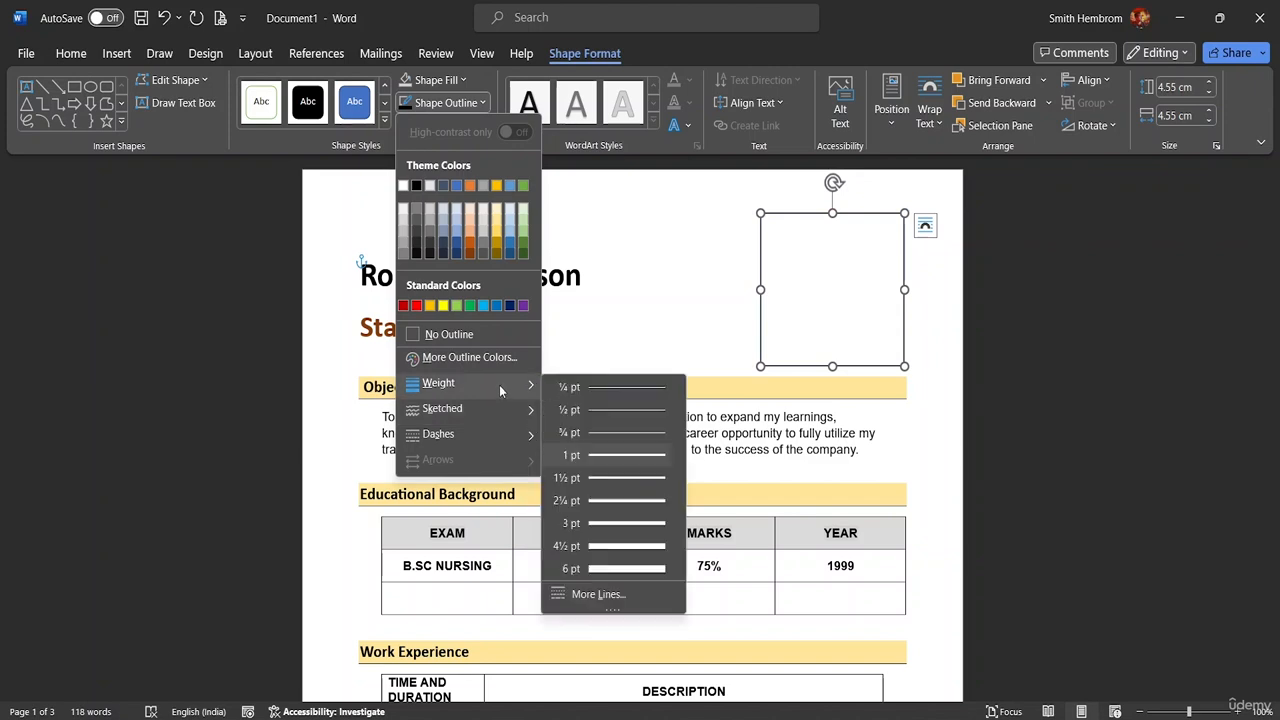
pyautogui.click(596, 525)
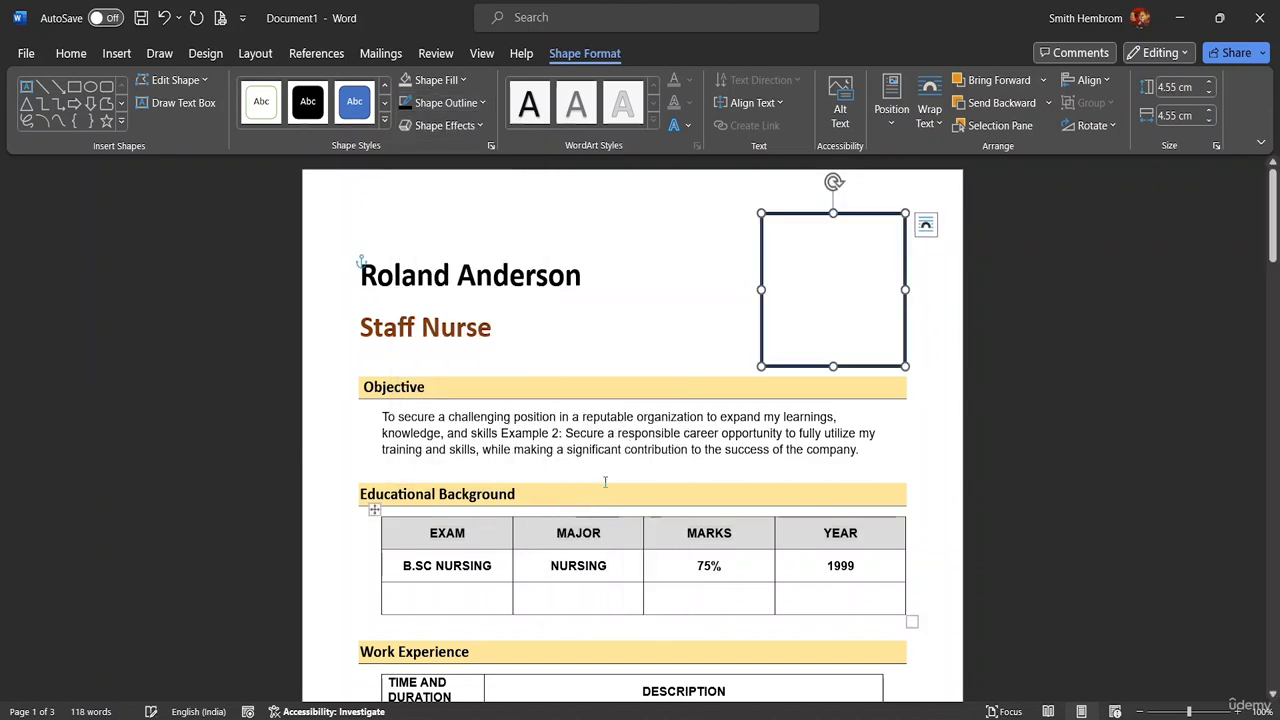
pyautogui.click(611, 323)
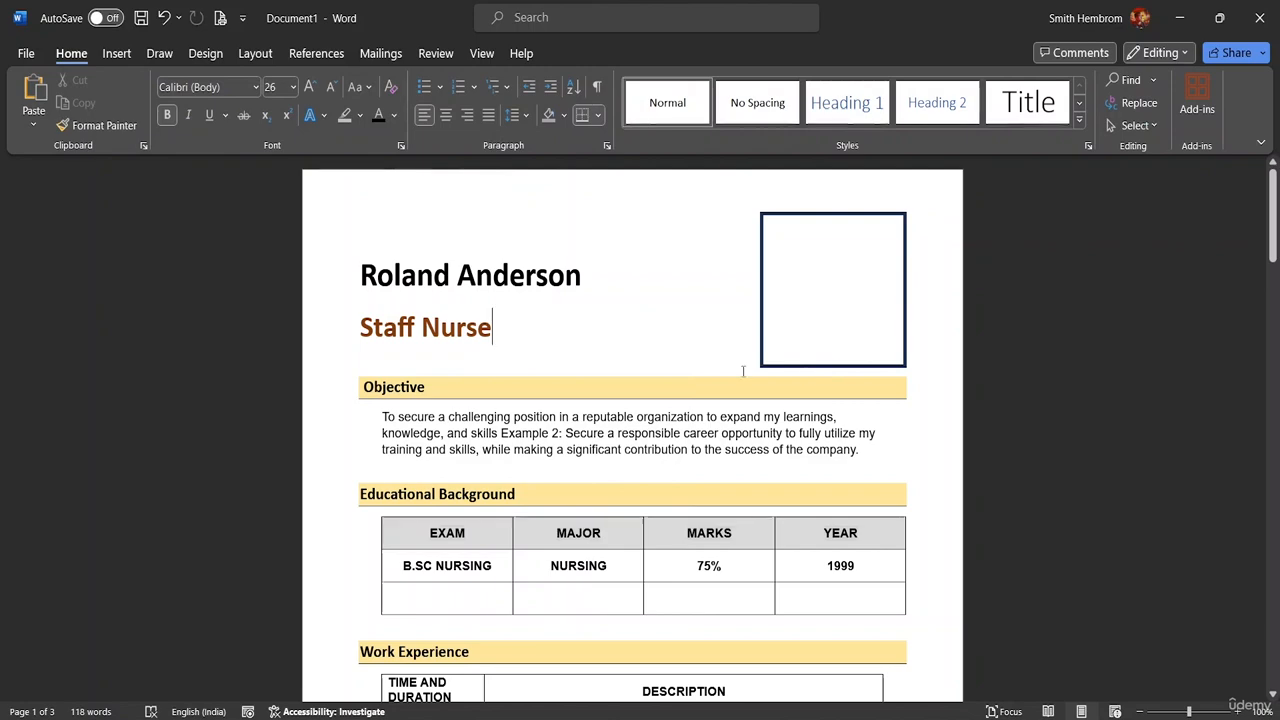
# Step: Check the layout of the resume's pages in the document and in the print preview
pyautogui.scroll(-5, 808, 365)
pyautogui.scroll(-1, 811, 356)
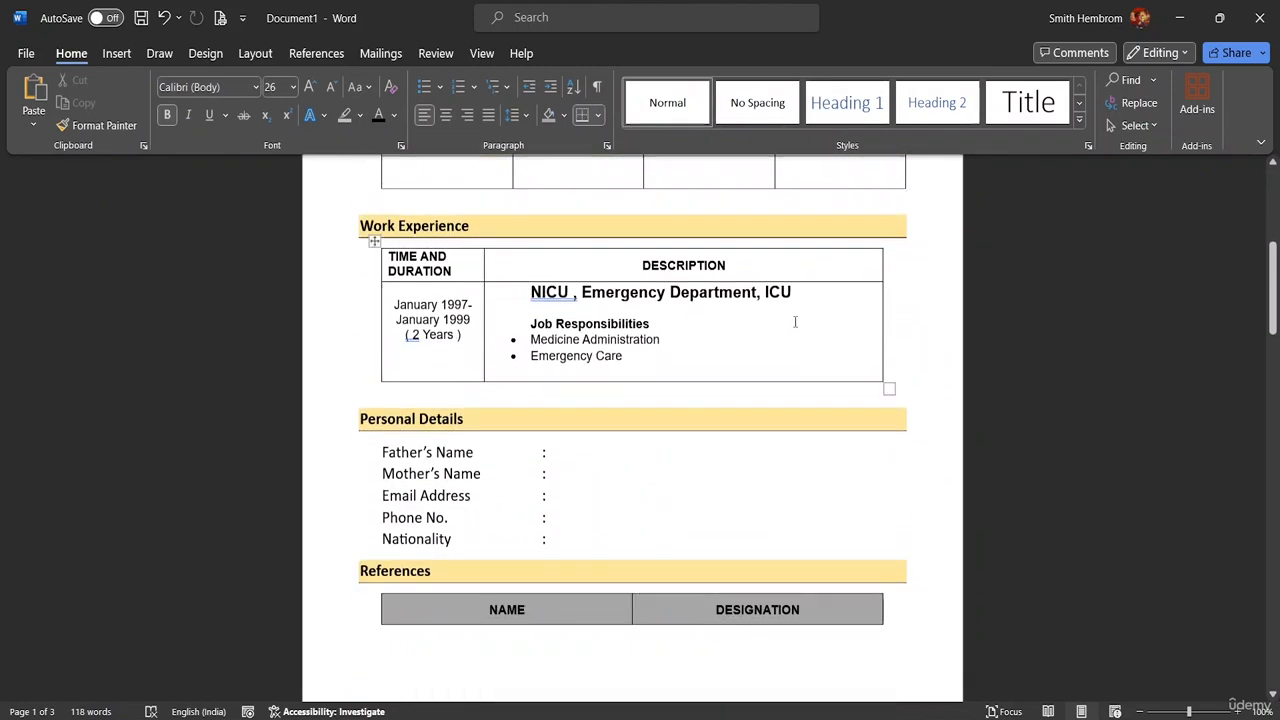
pyautogui.moveTo(1273, 265); pyautogui.dragTo(1271, 162)
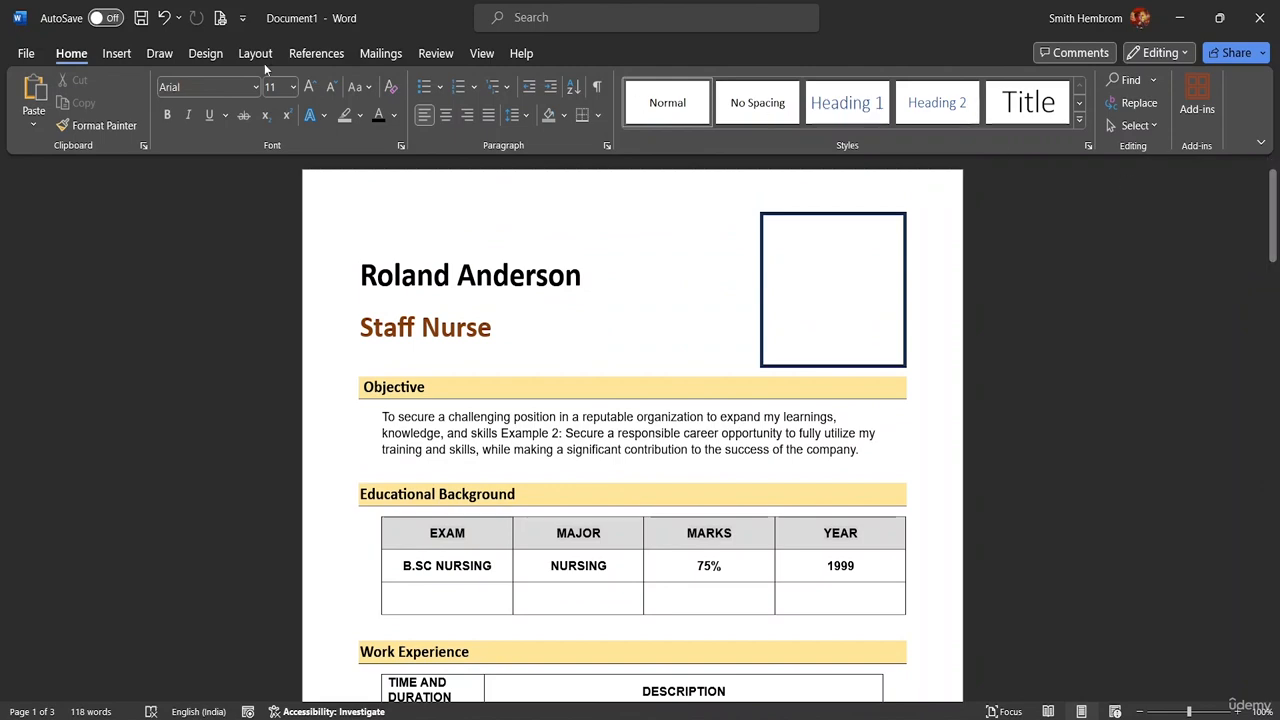
pyautogui.click(28, 53)
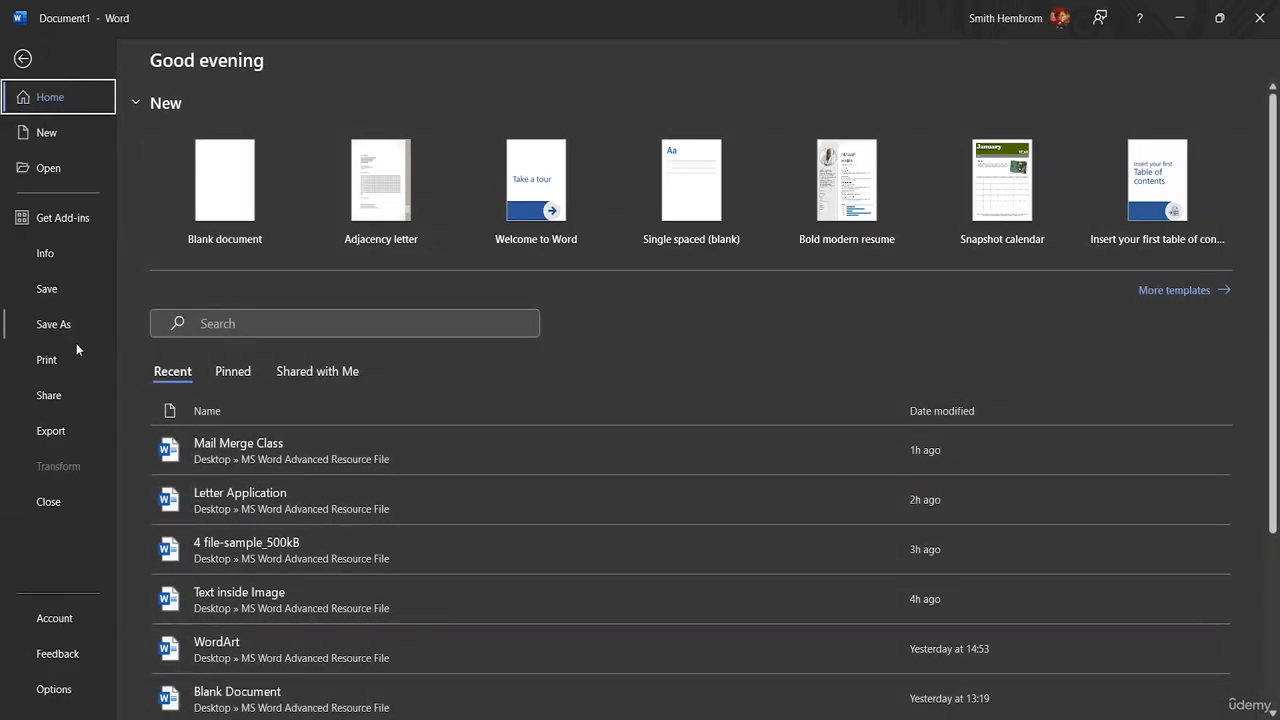
pyautogui.click(63, 367)
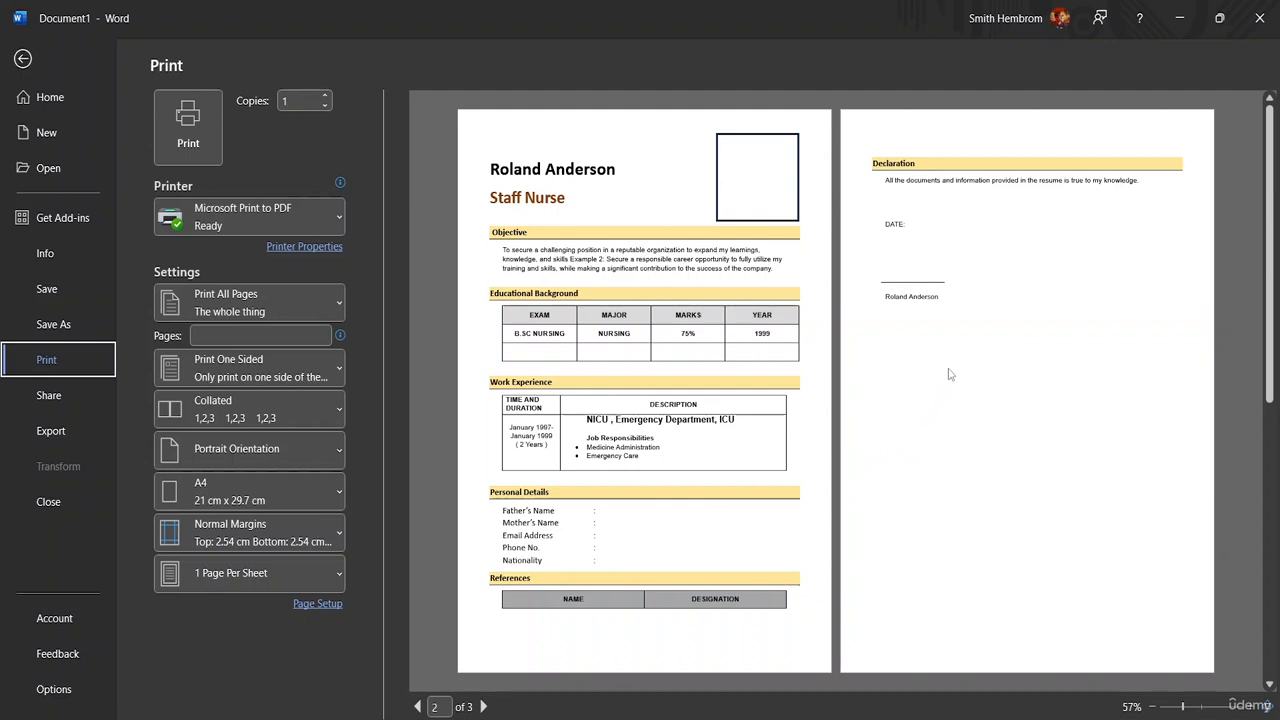
# Step: Save the resume as a Word document in the MS Word Advanced Resource File folder, named with the applicant's full name followed by "CV"
pyautogui.click(54, 325)
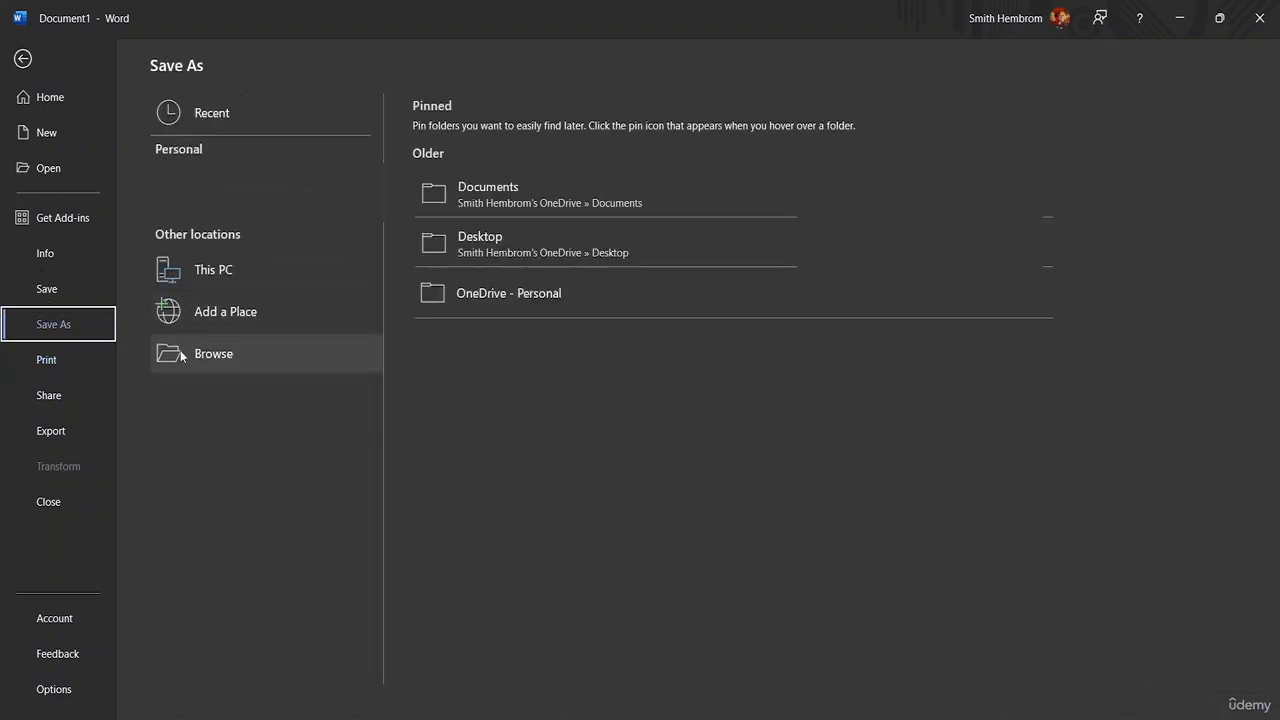
pyautogui.click(182, 355)
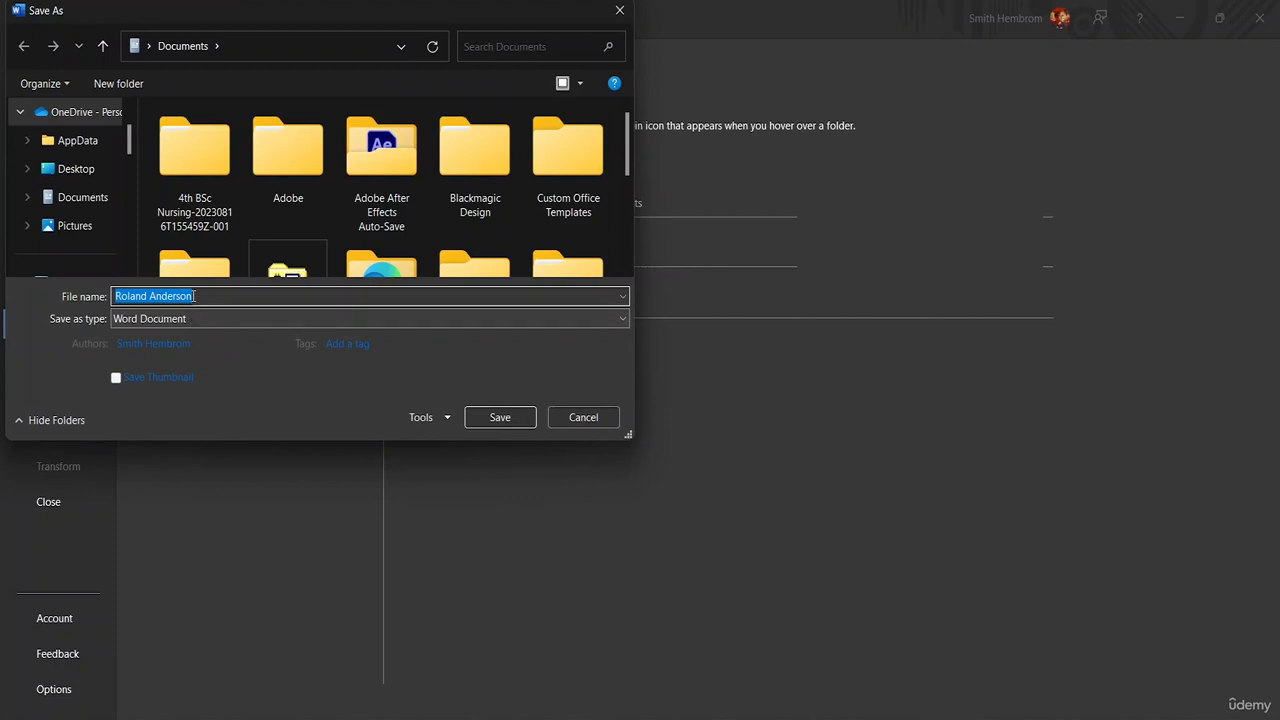
pyautogui.click(200, 297)
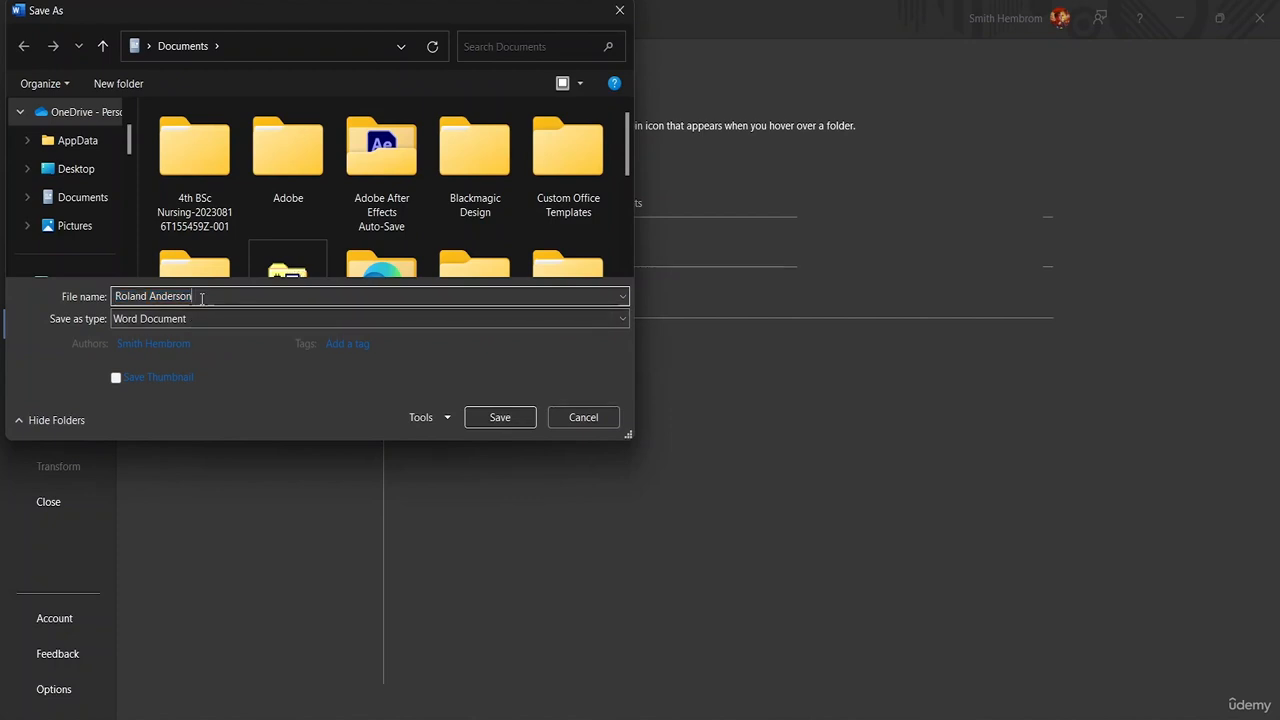
pyautogui.write('CV')
pyautogui.scroll(-5, 86, 226)
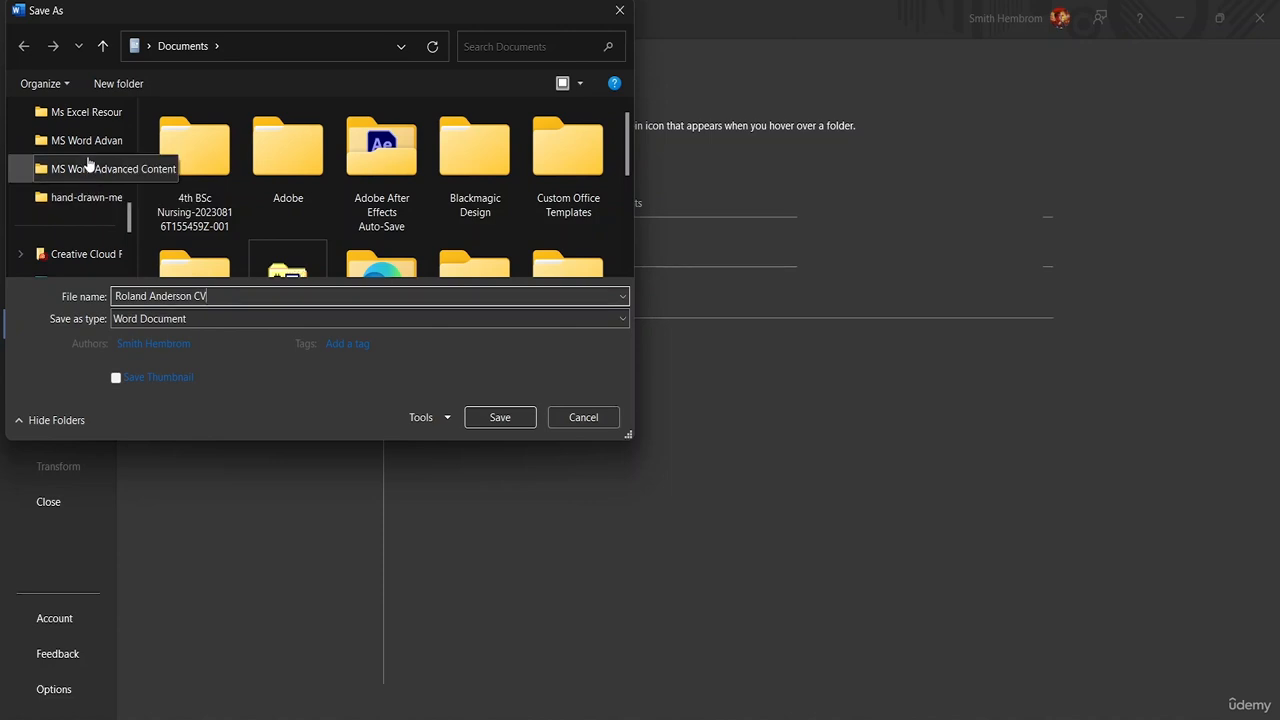
pyautogui.click(87, 141)
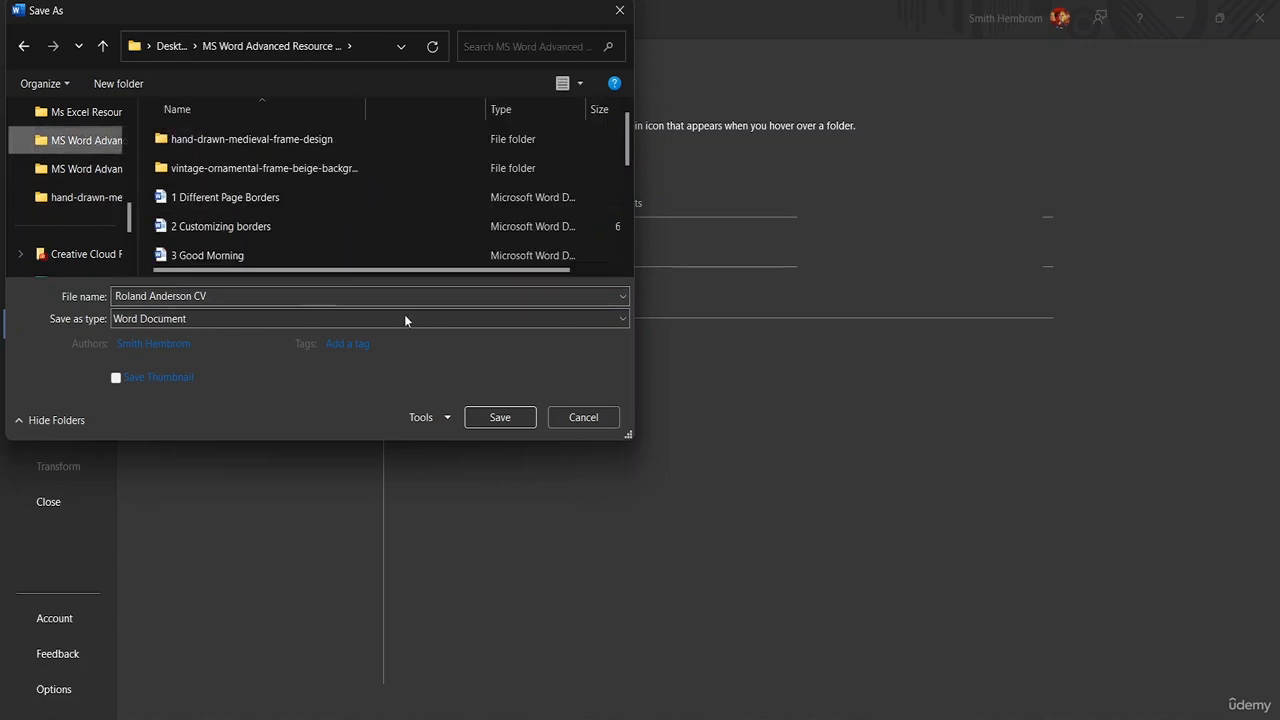
pyautogui.click(476, 414)
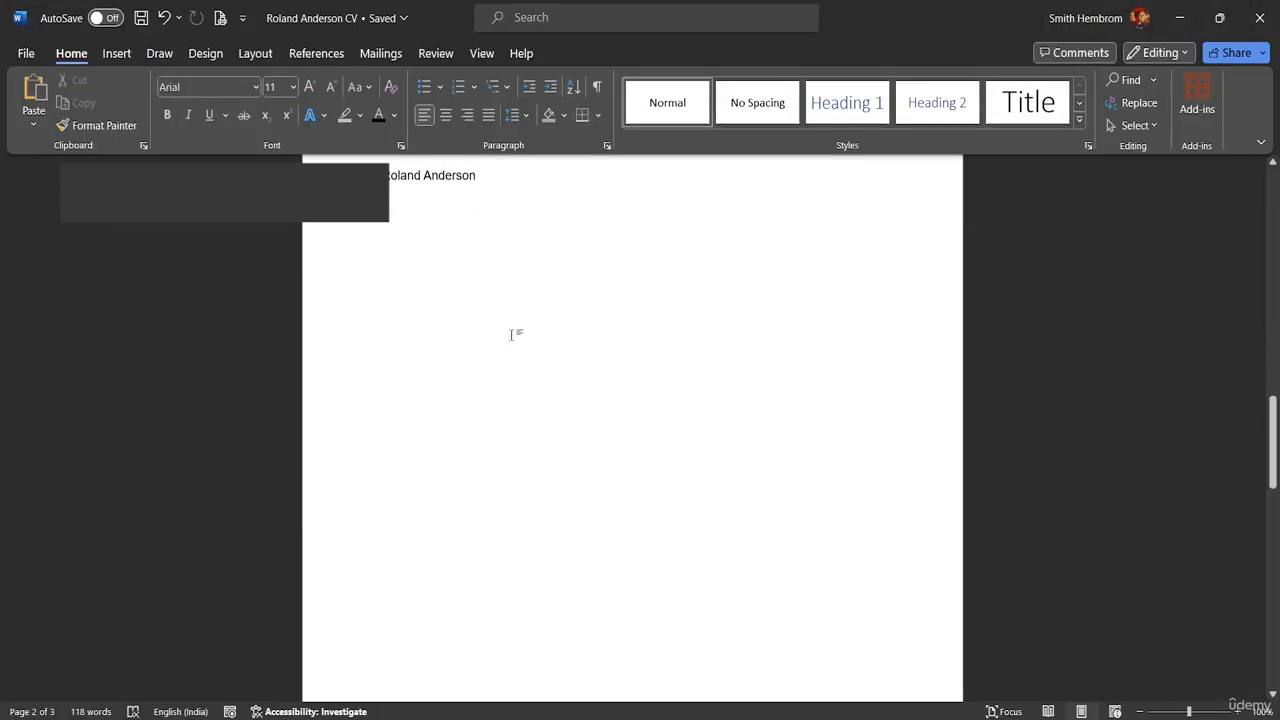
pyautogui.scroll(10, 511, 335)
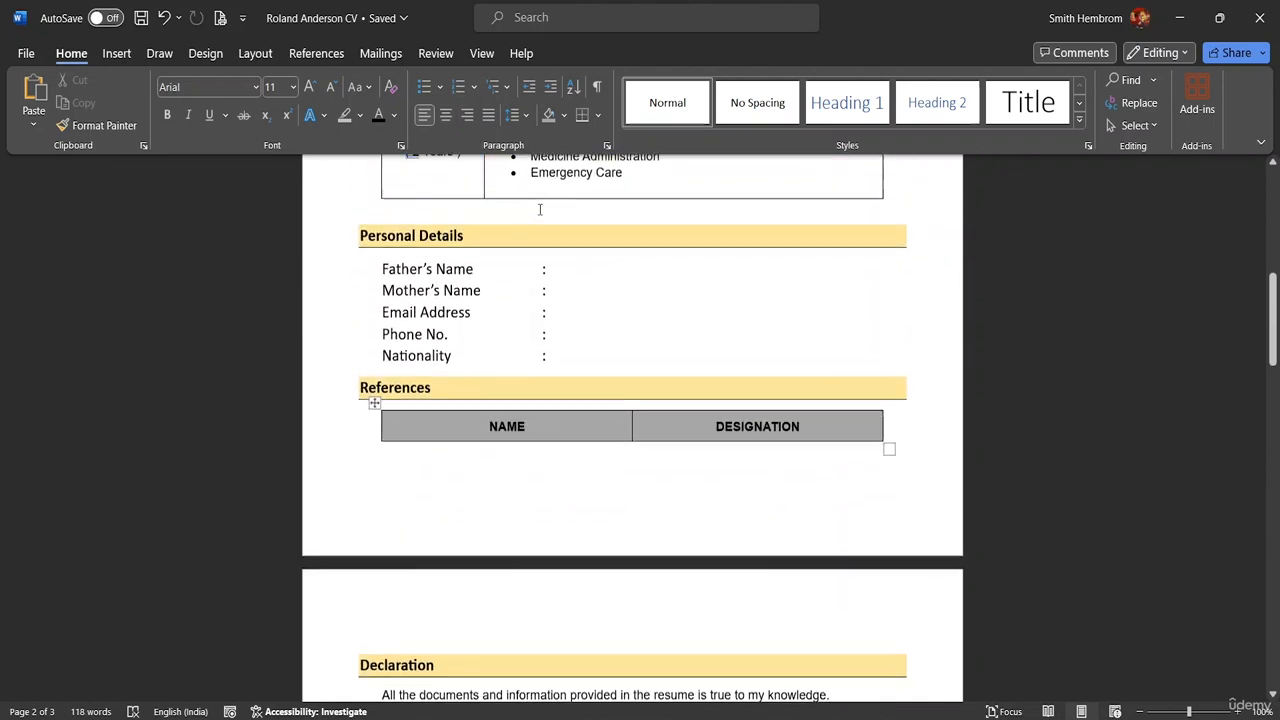
pyautogui.scroll(3, 540, 209)
pyautogui.scroll(8, 529, 212)
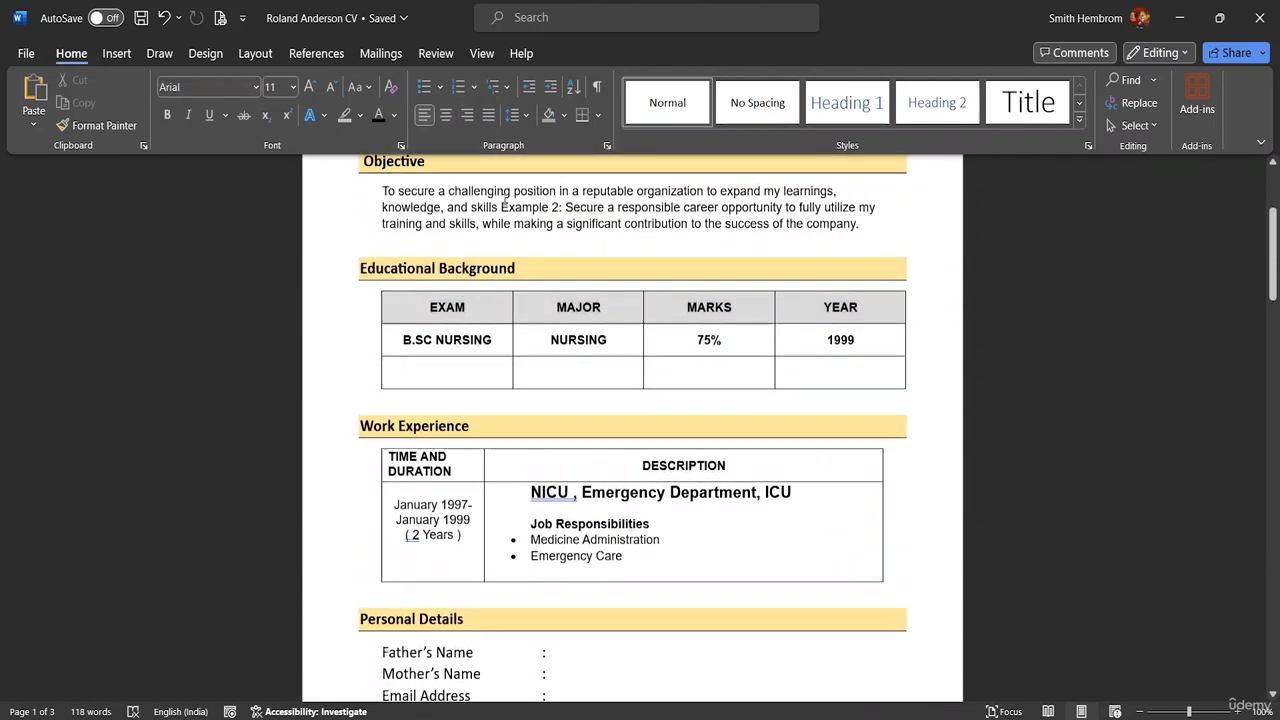